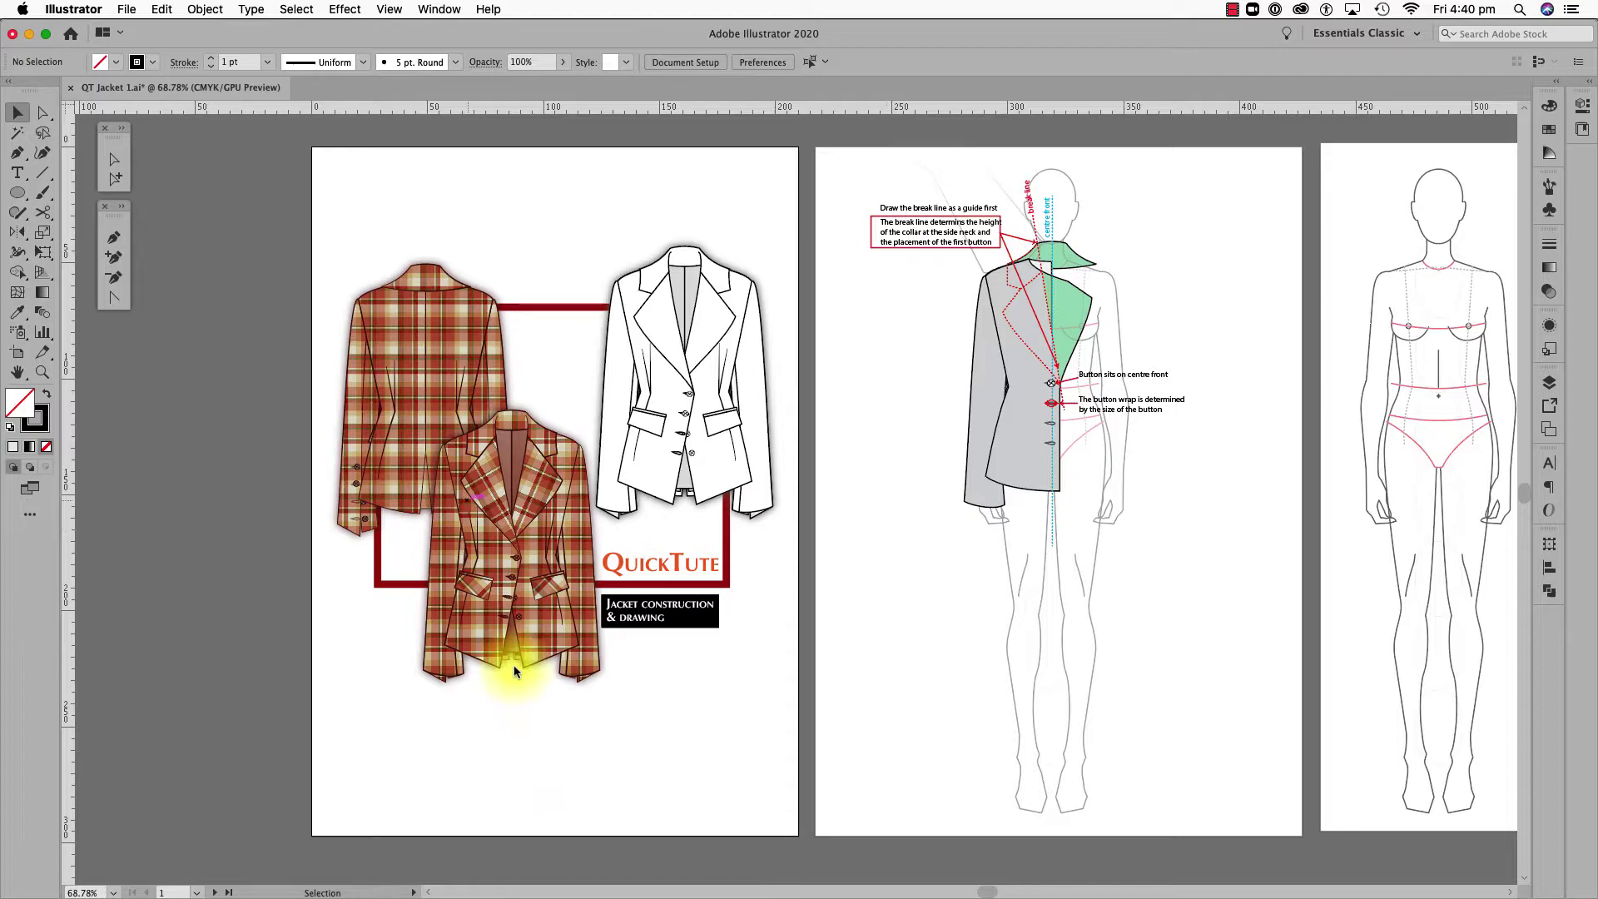
- Examine the plaid jacket illustration up close, from the collar and lapels down to the buttons and hem
key(z)
drag(472, 486, 502, 552)
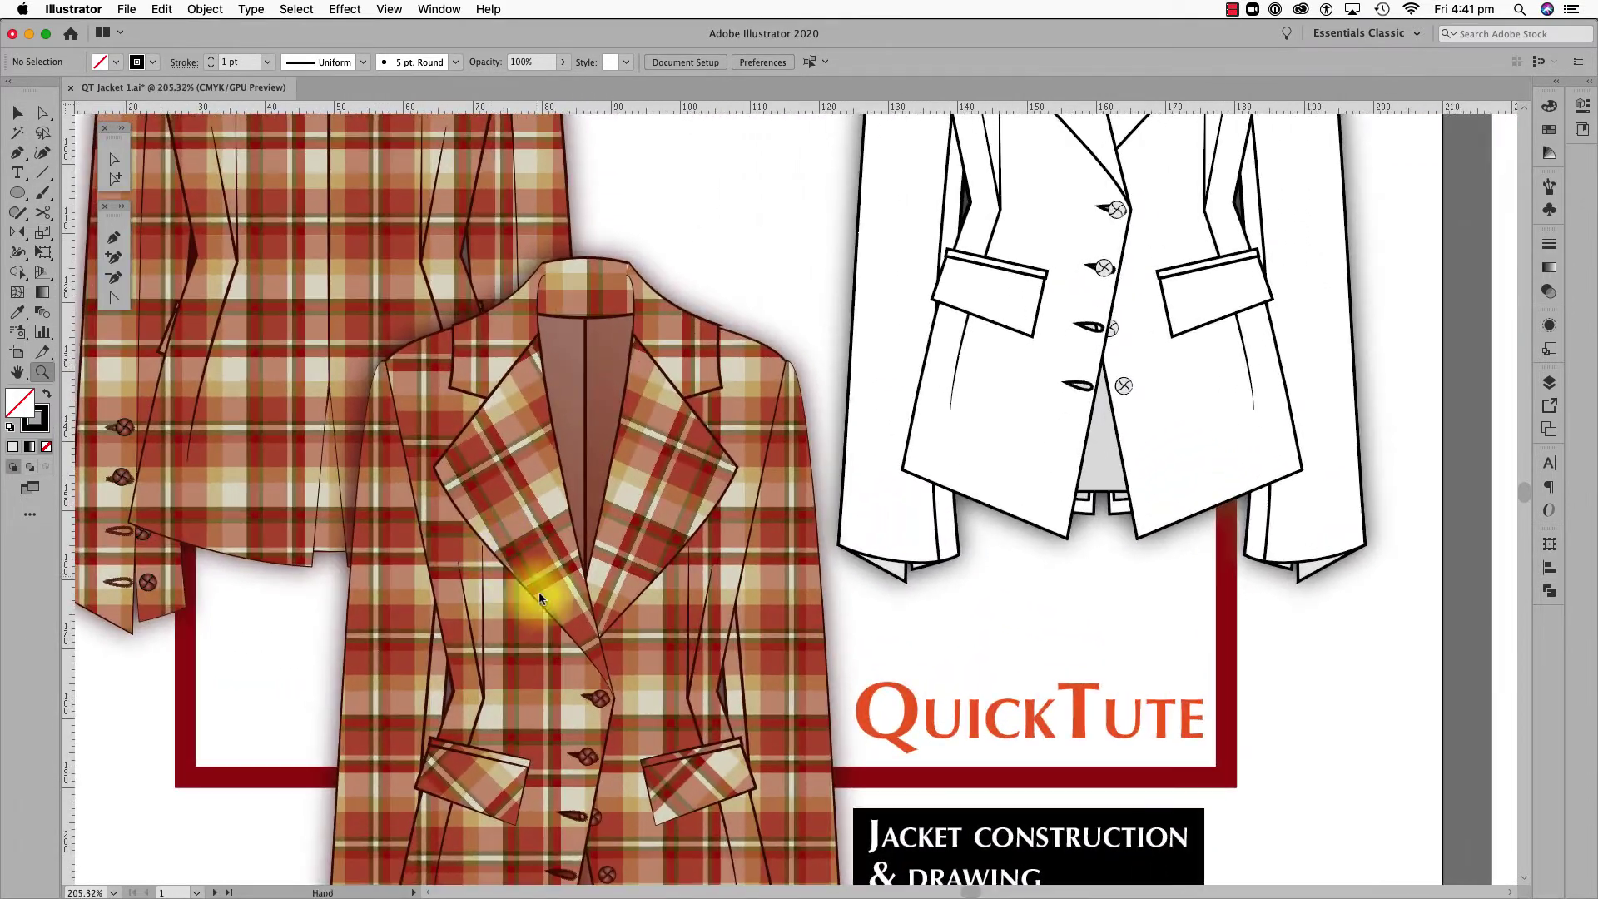
drag(571, 635, 633, 455)
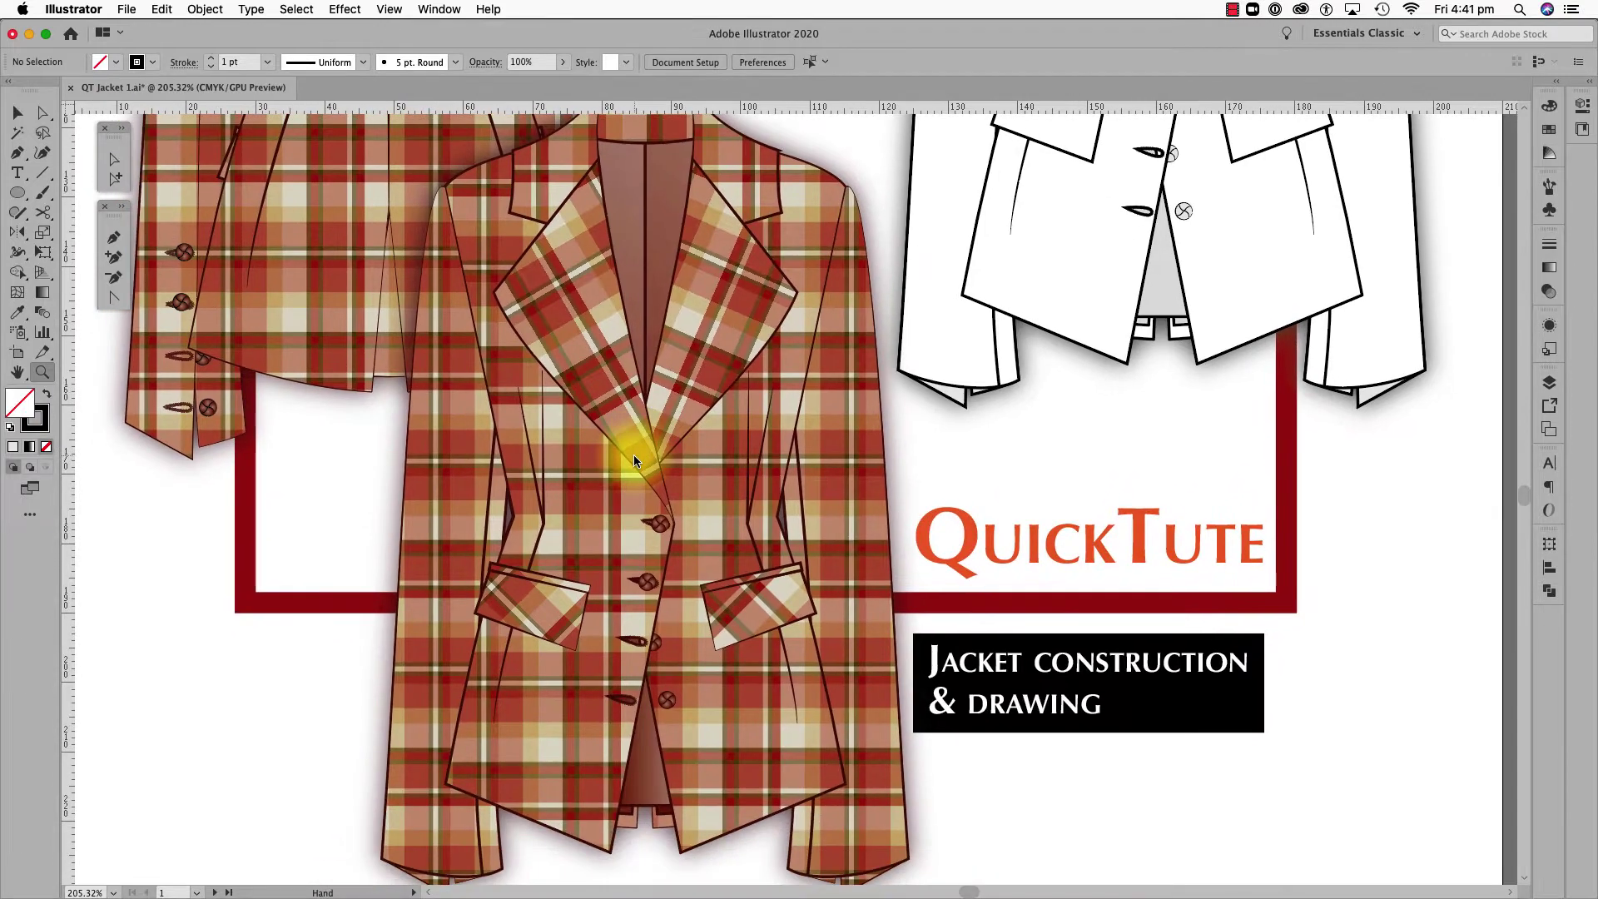
drag(662, 544, 641, 472)
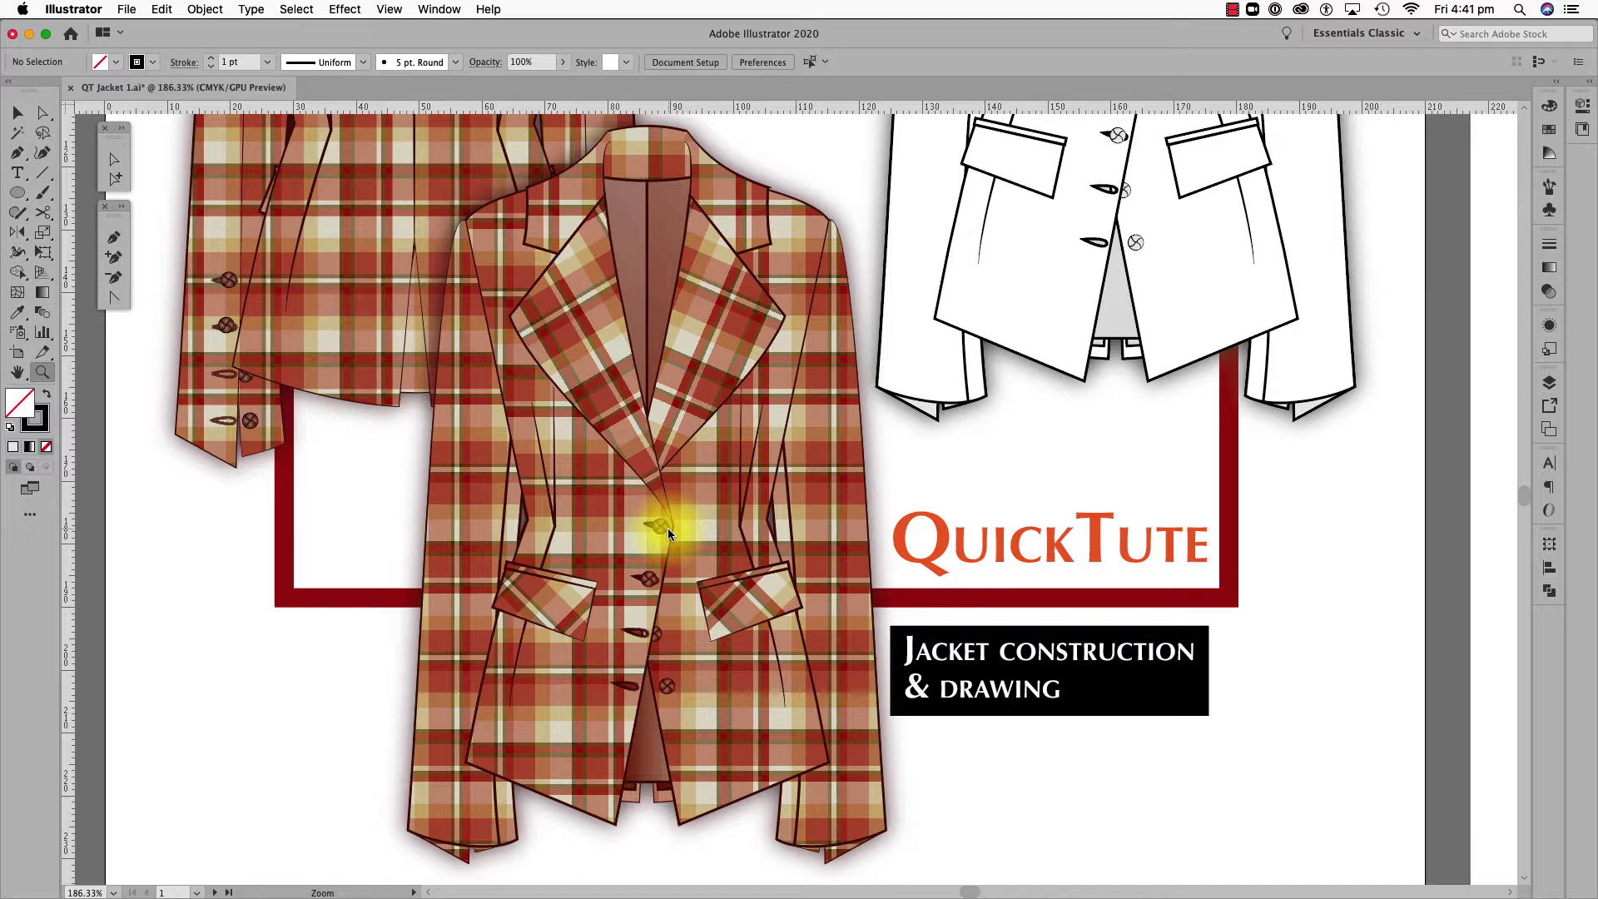
key(v)
drag(668, 528, 633, 550)
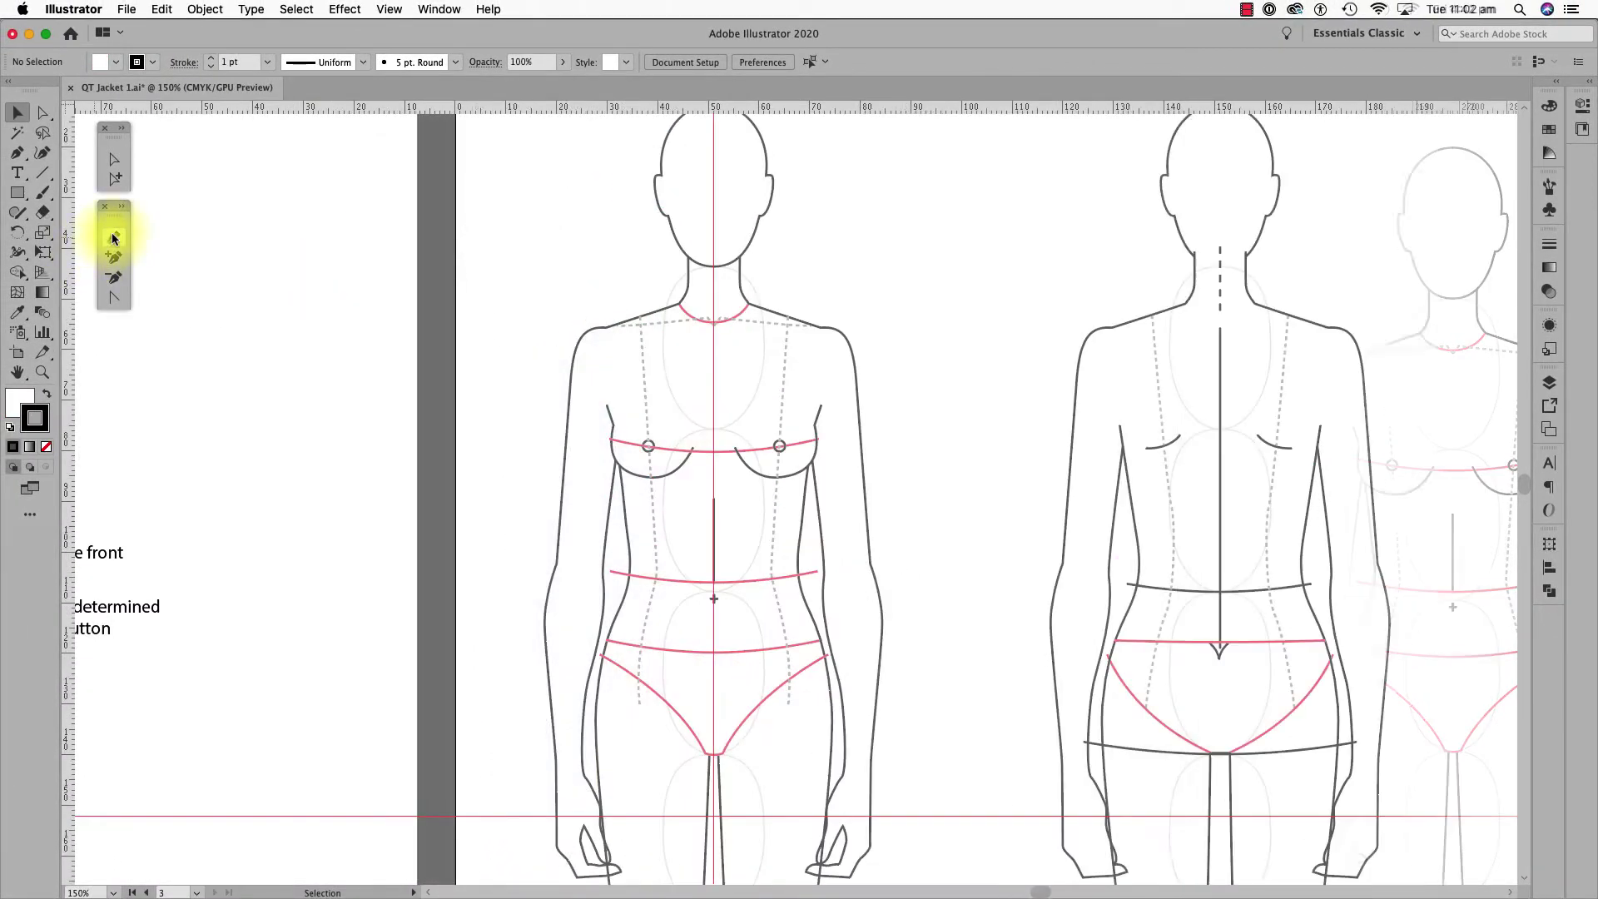
- With the Pen tool, draw the break line from just past centre front at the waist to the side neck, and curve the shoulder line to the shoulder point
click(114, 238)
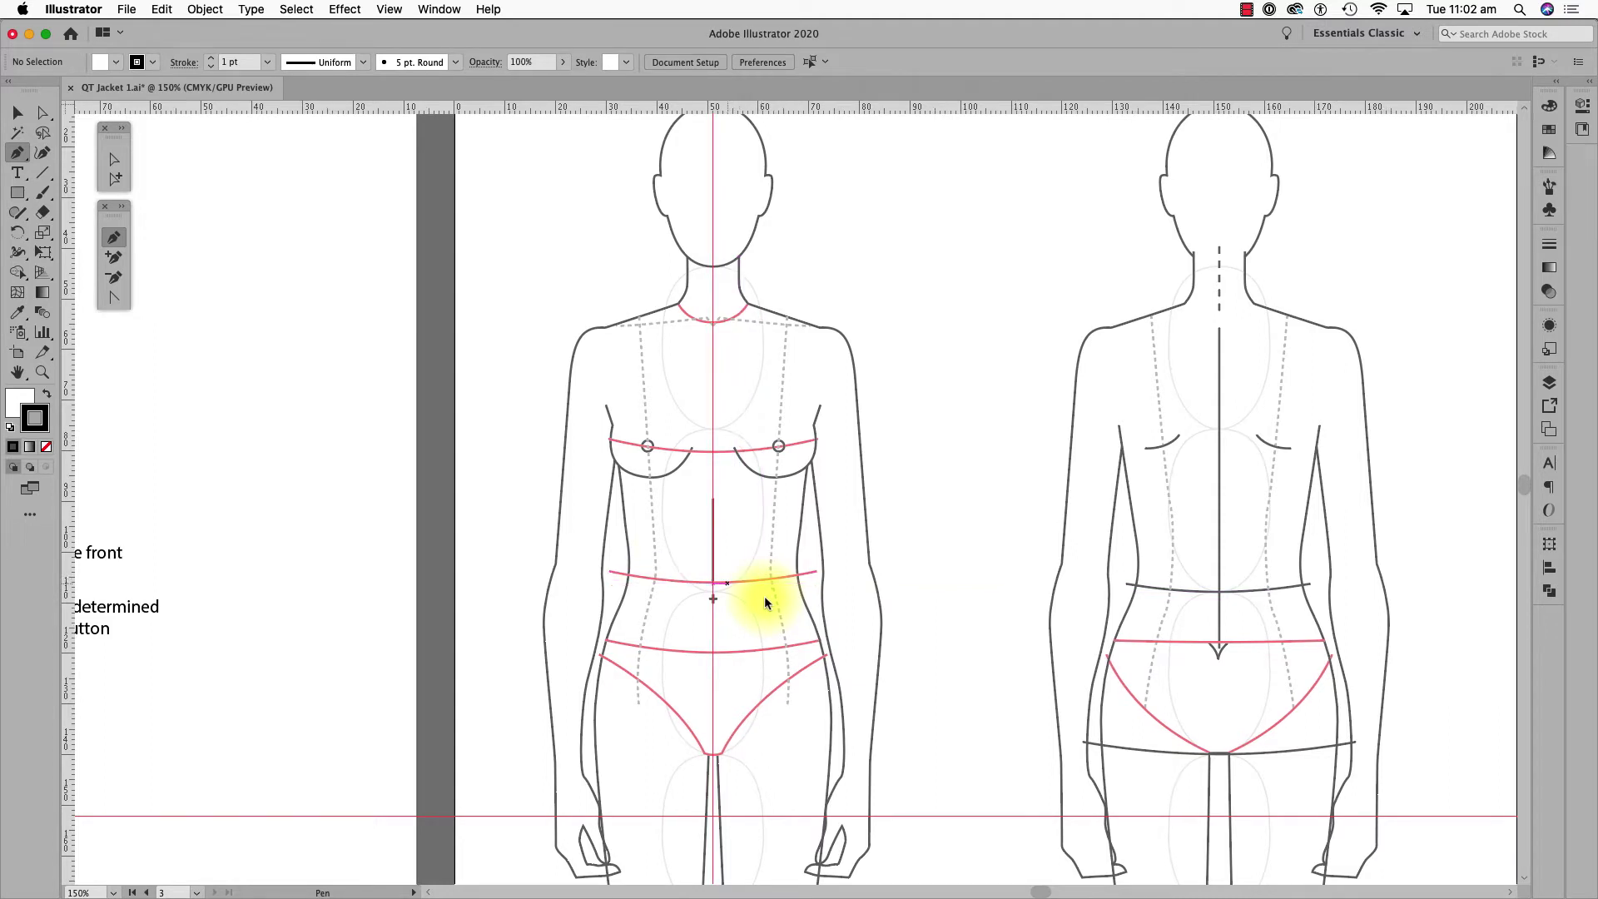
click(728, 583)
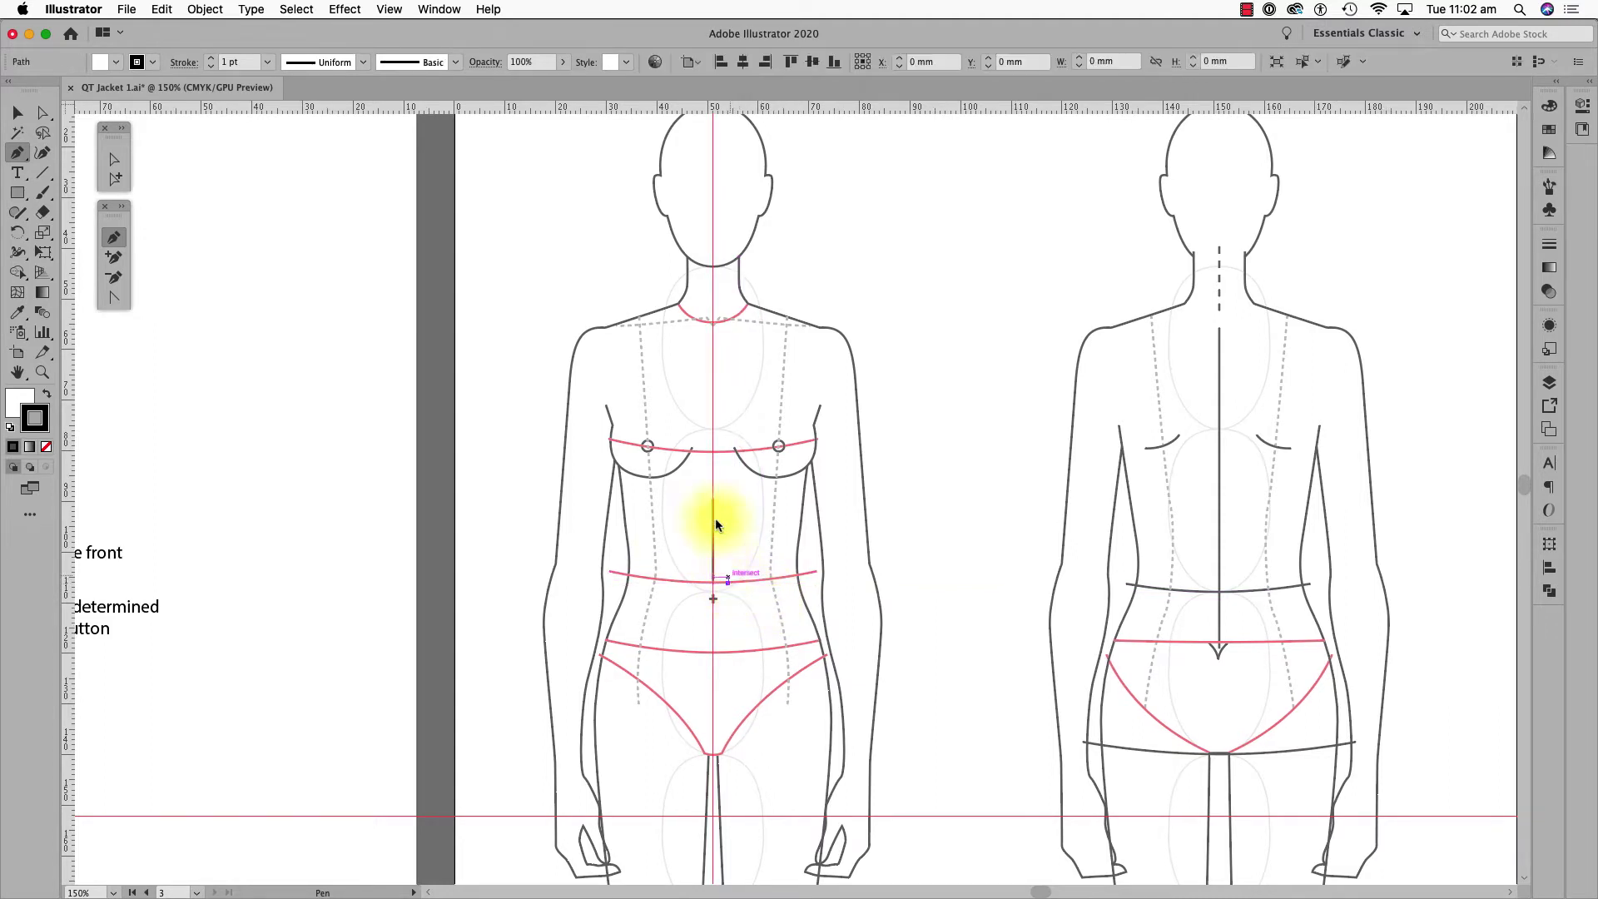
click(670, 308)
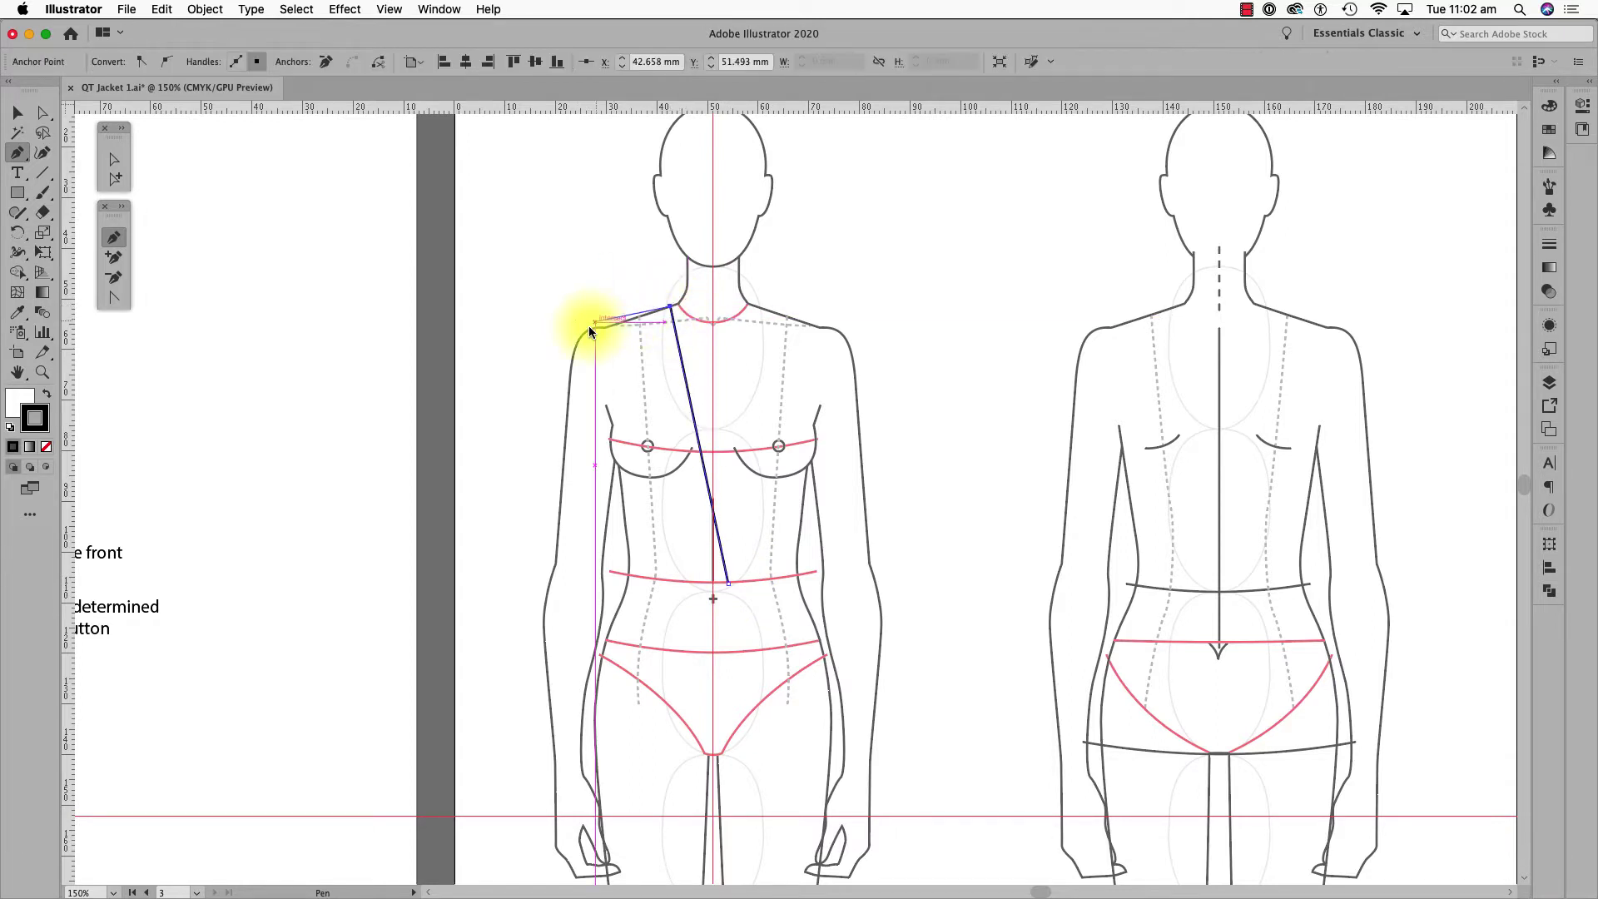
click(587, 326)
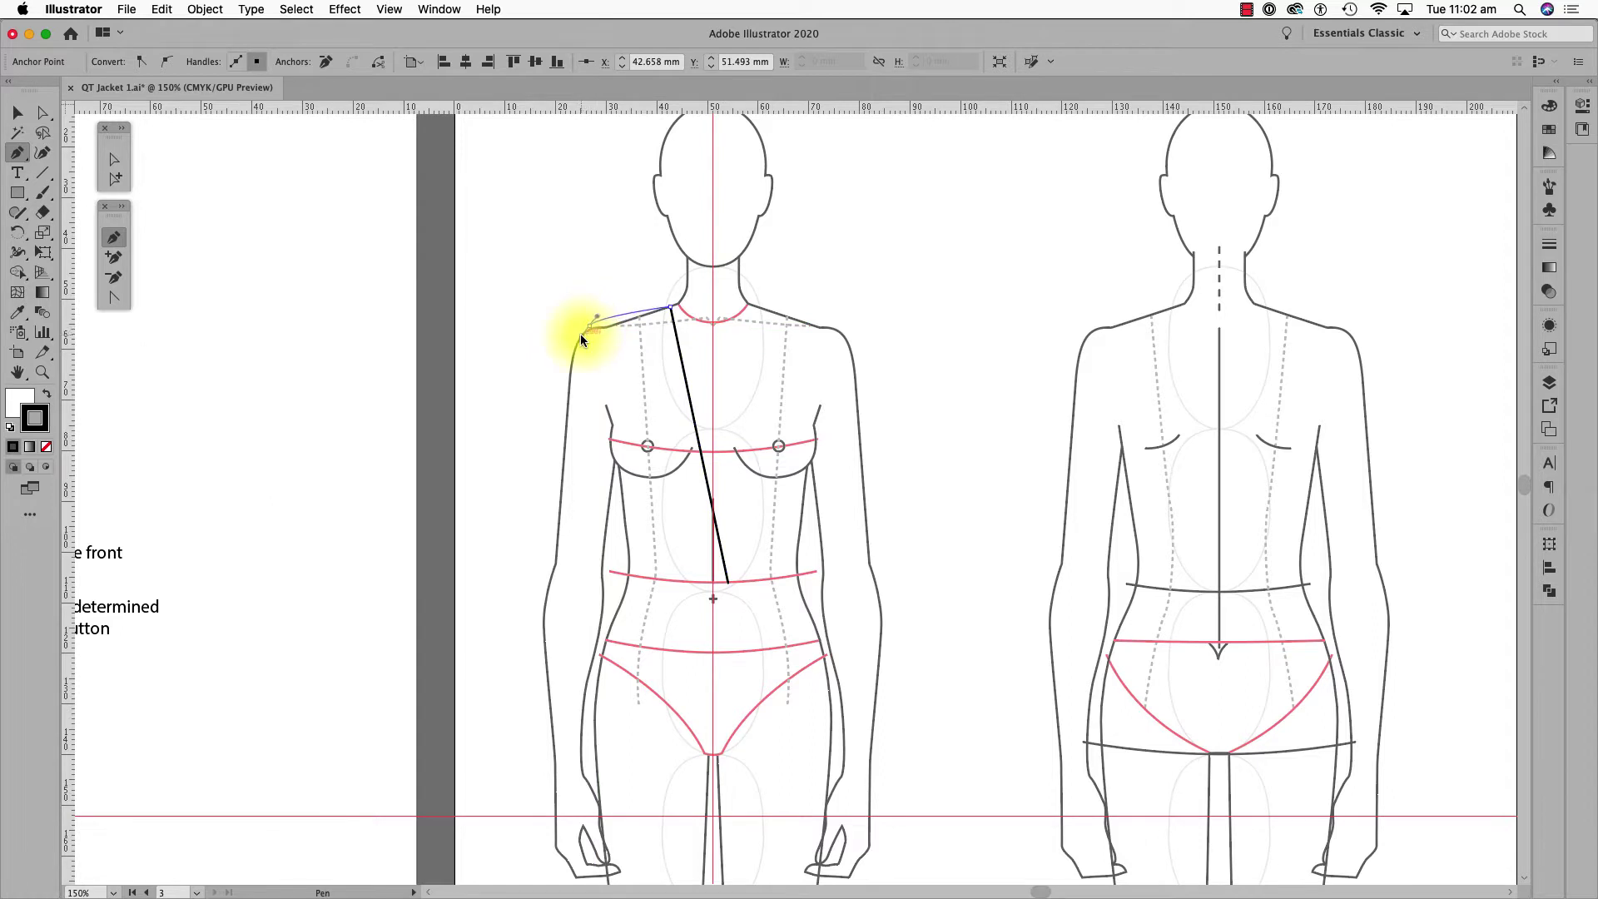
click(587, 326)
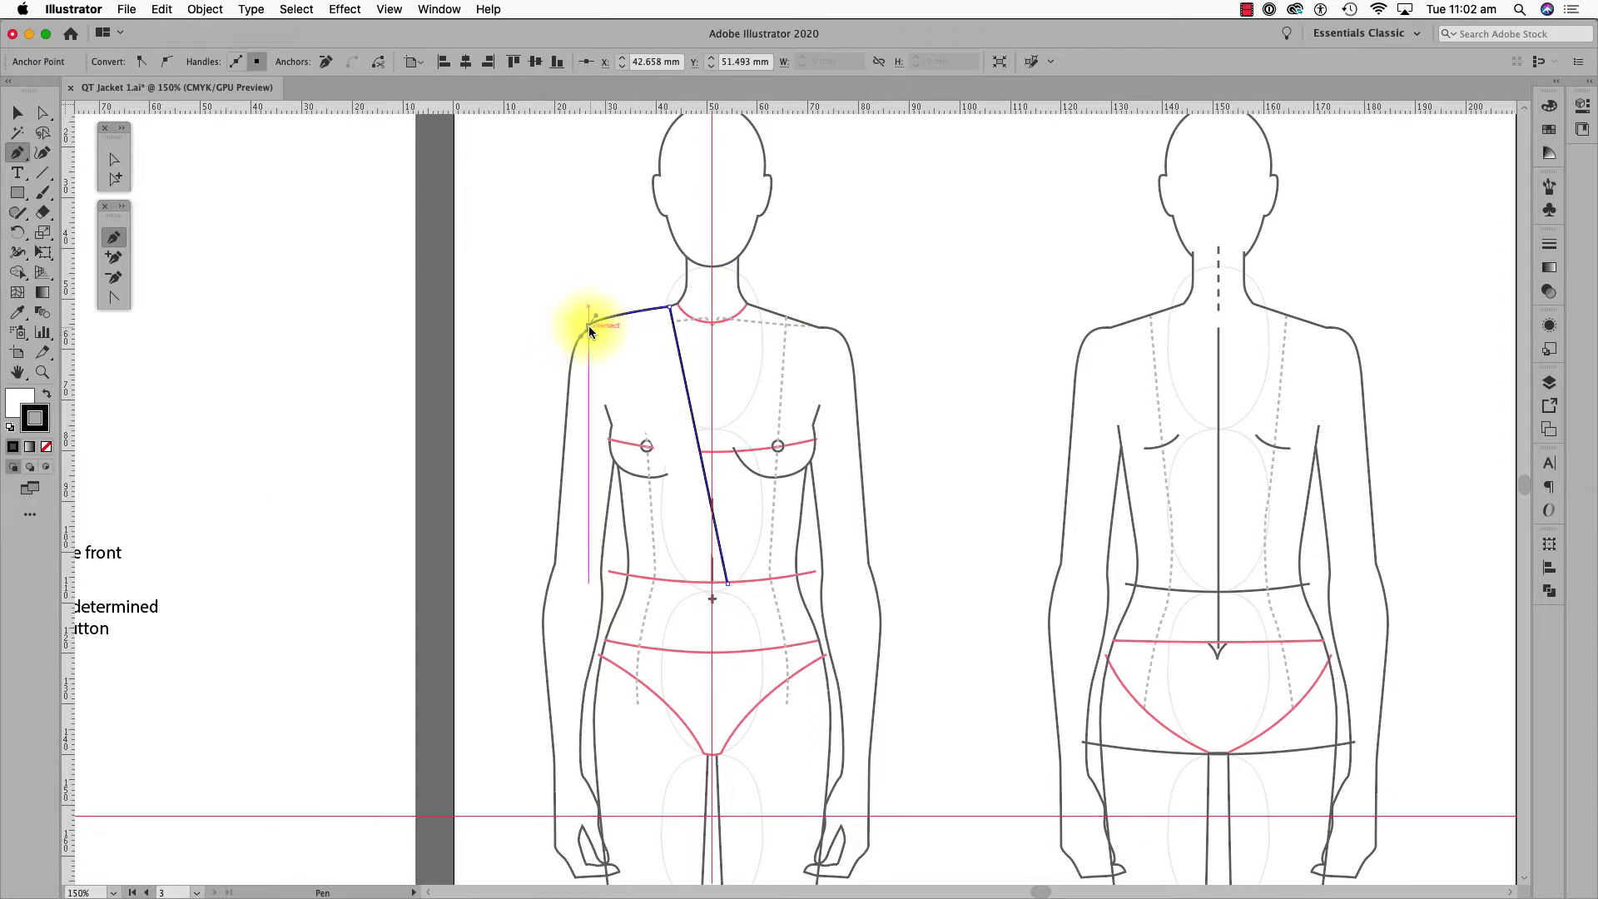
- Continue the front panel through the armhole and waist to the hip, add the pointed hem, and close the path at the waist break point
click(617, 512)
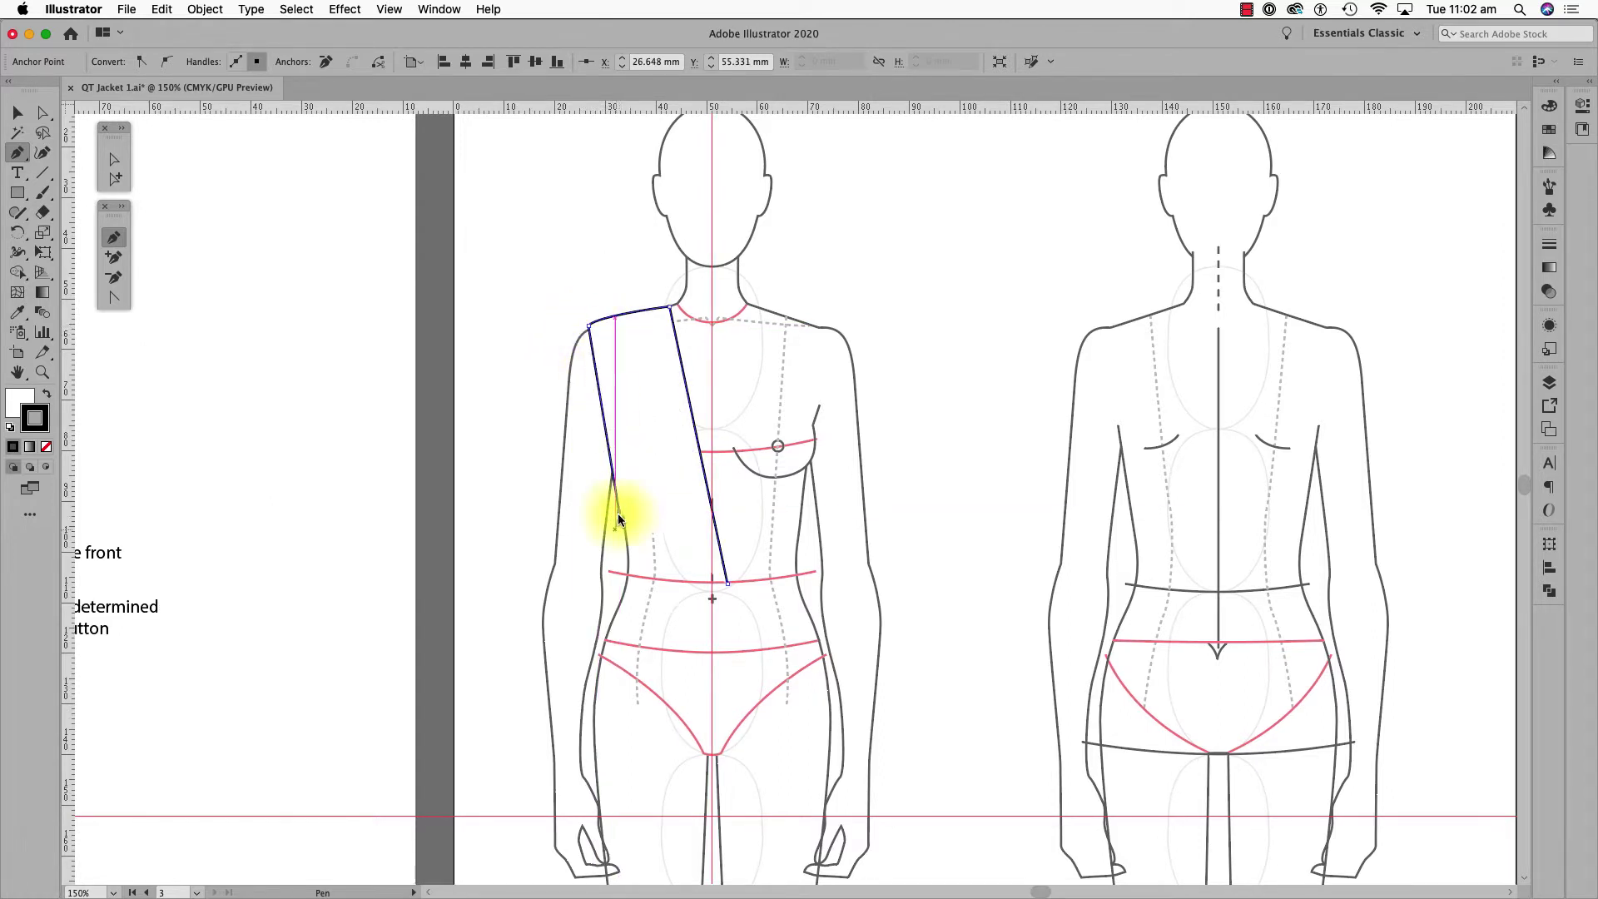
click(621, 576)
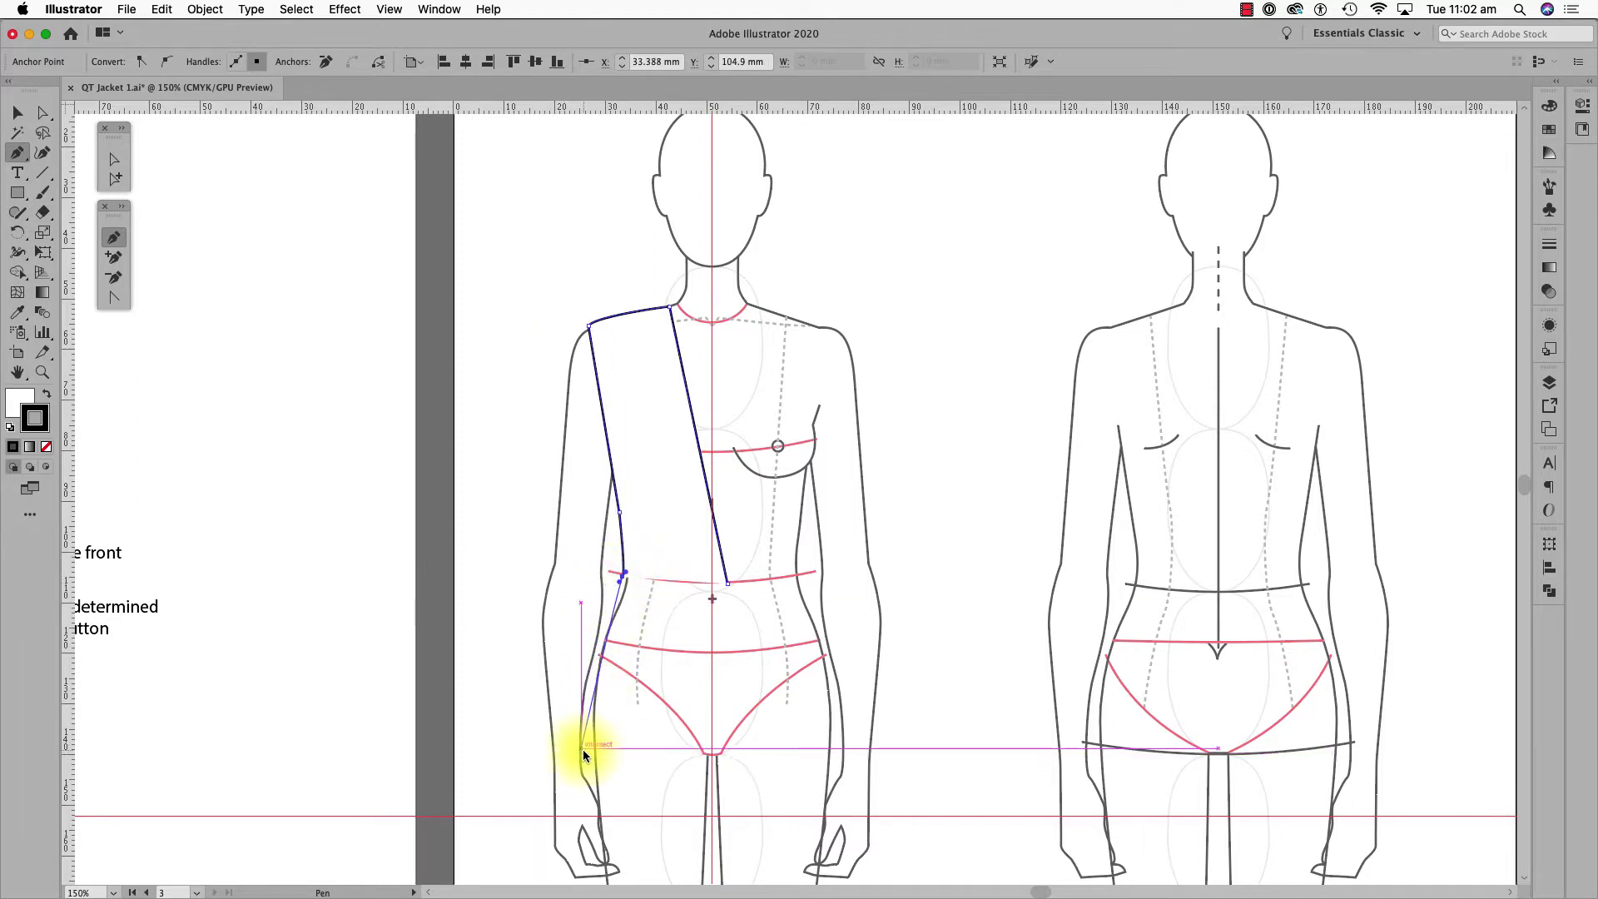
mouse_move(582, 749)
mouse_down()
mouse_move(581, 807)
mouse_move(581, 778)
mouse_up()
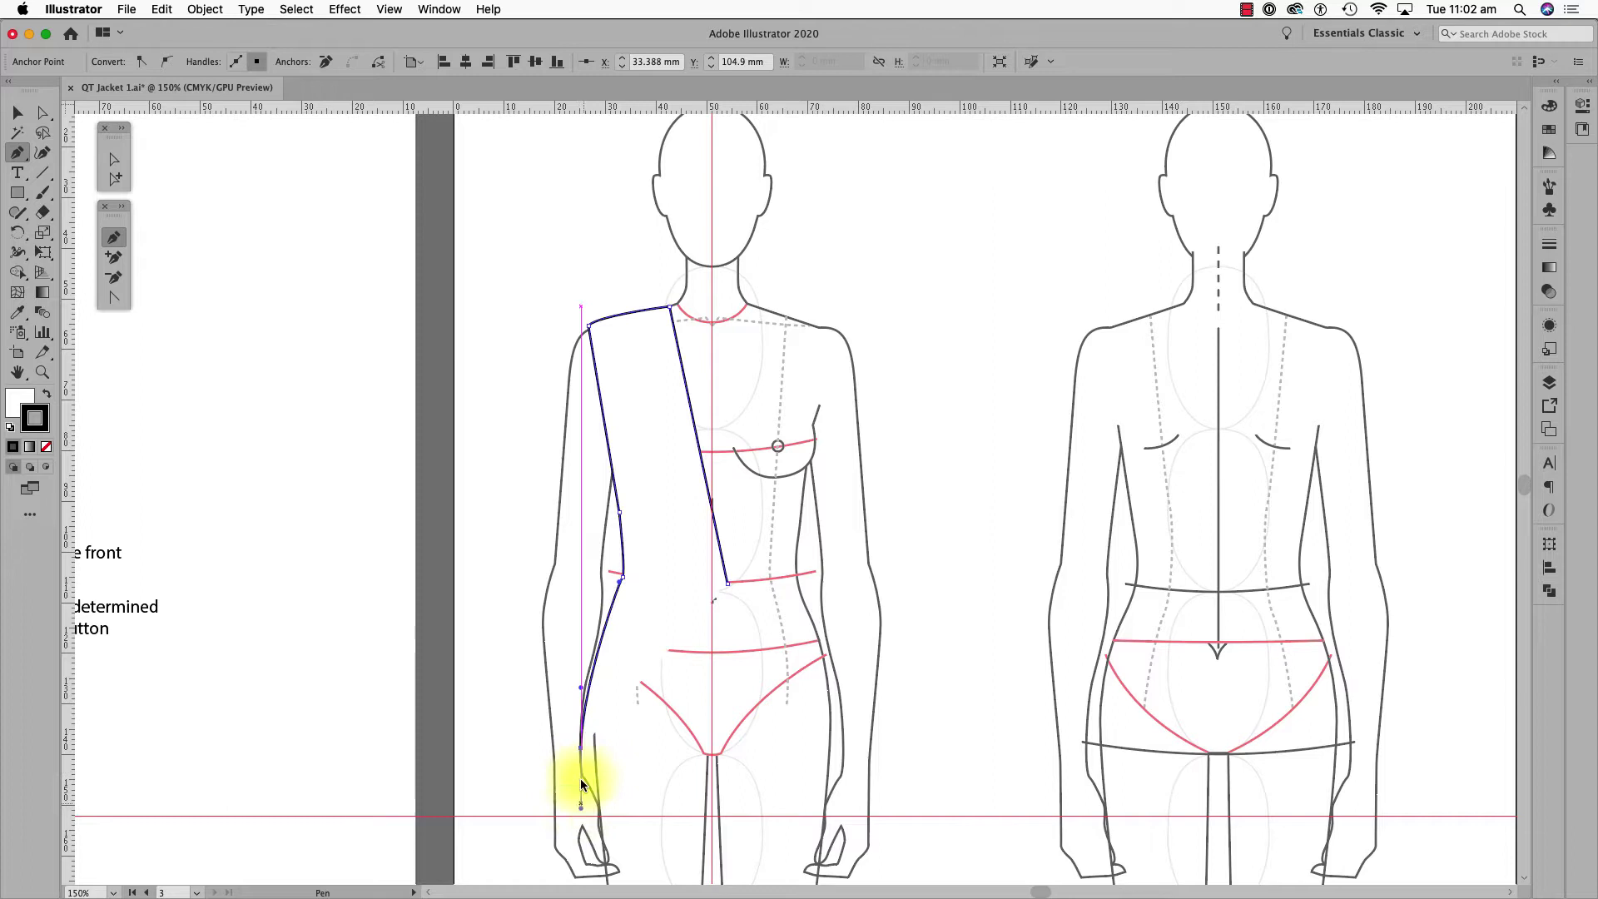
click(580, 748)
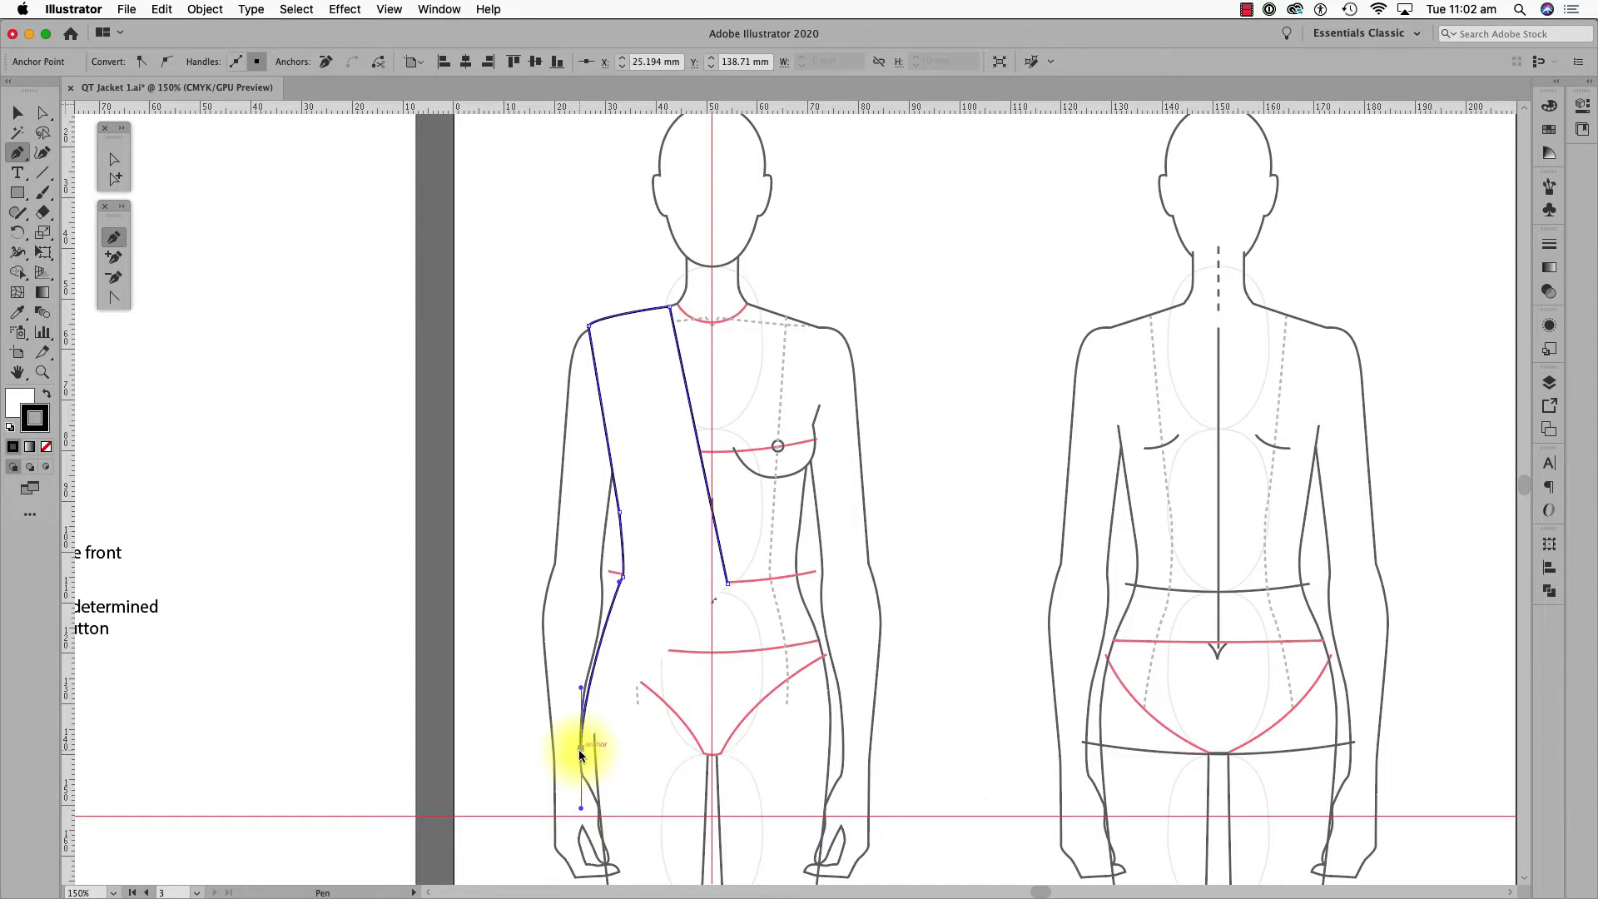
click(678, 819)
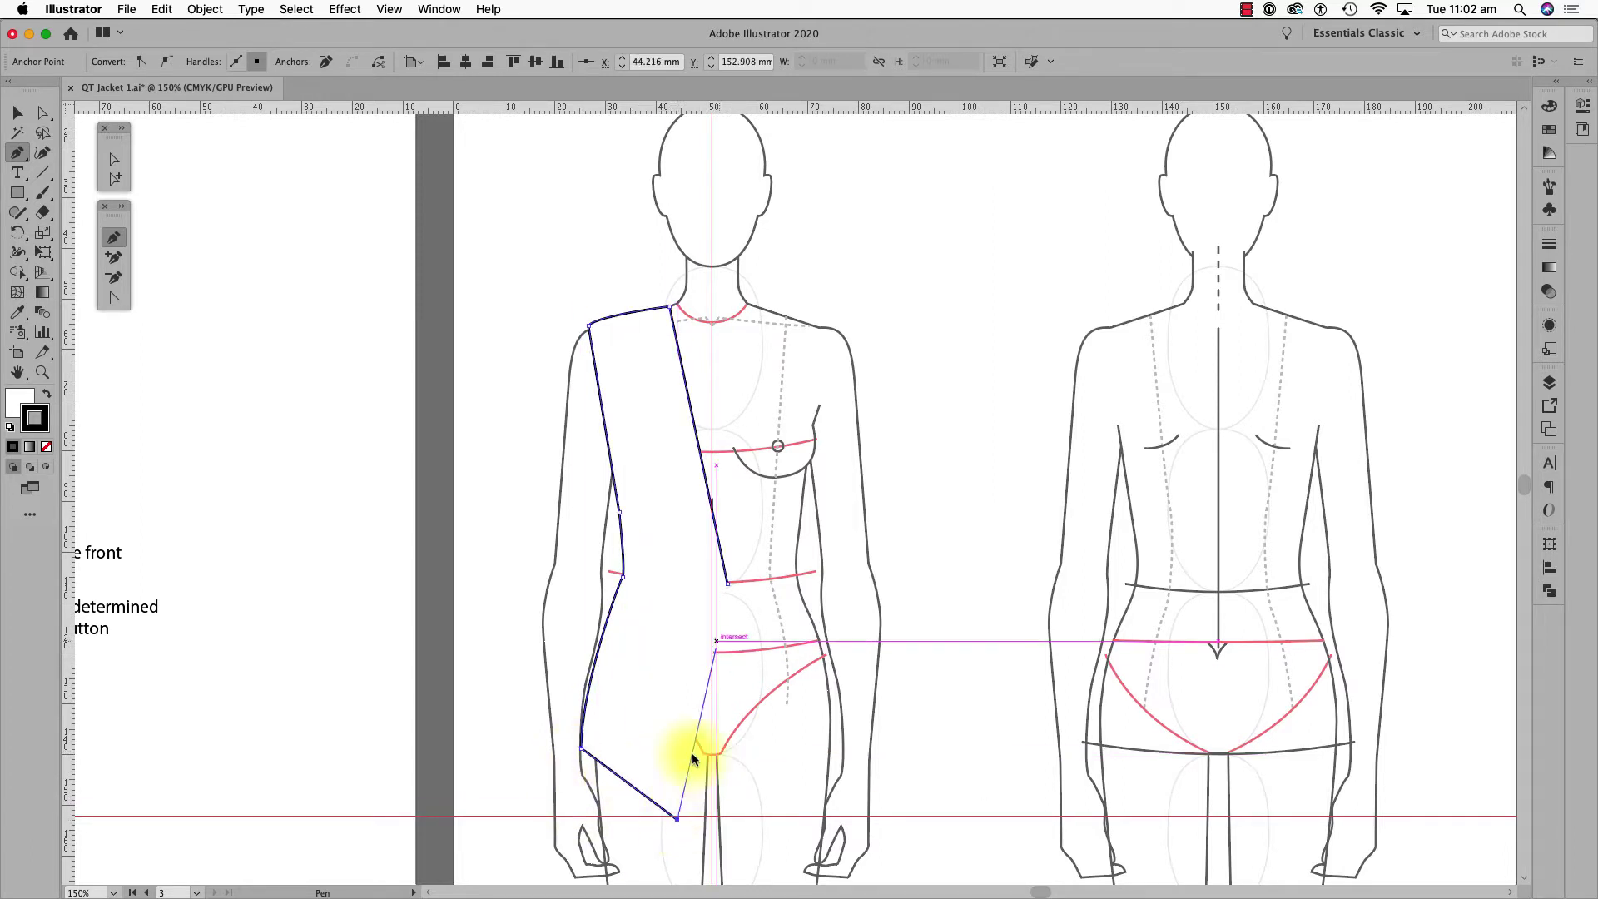
click(728, 585)
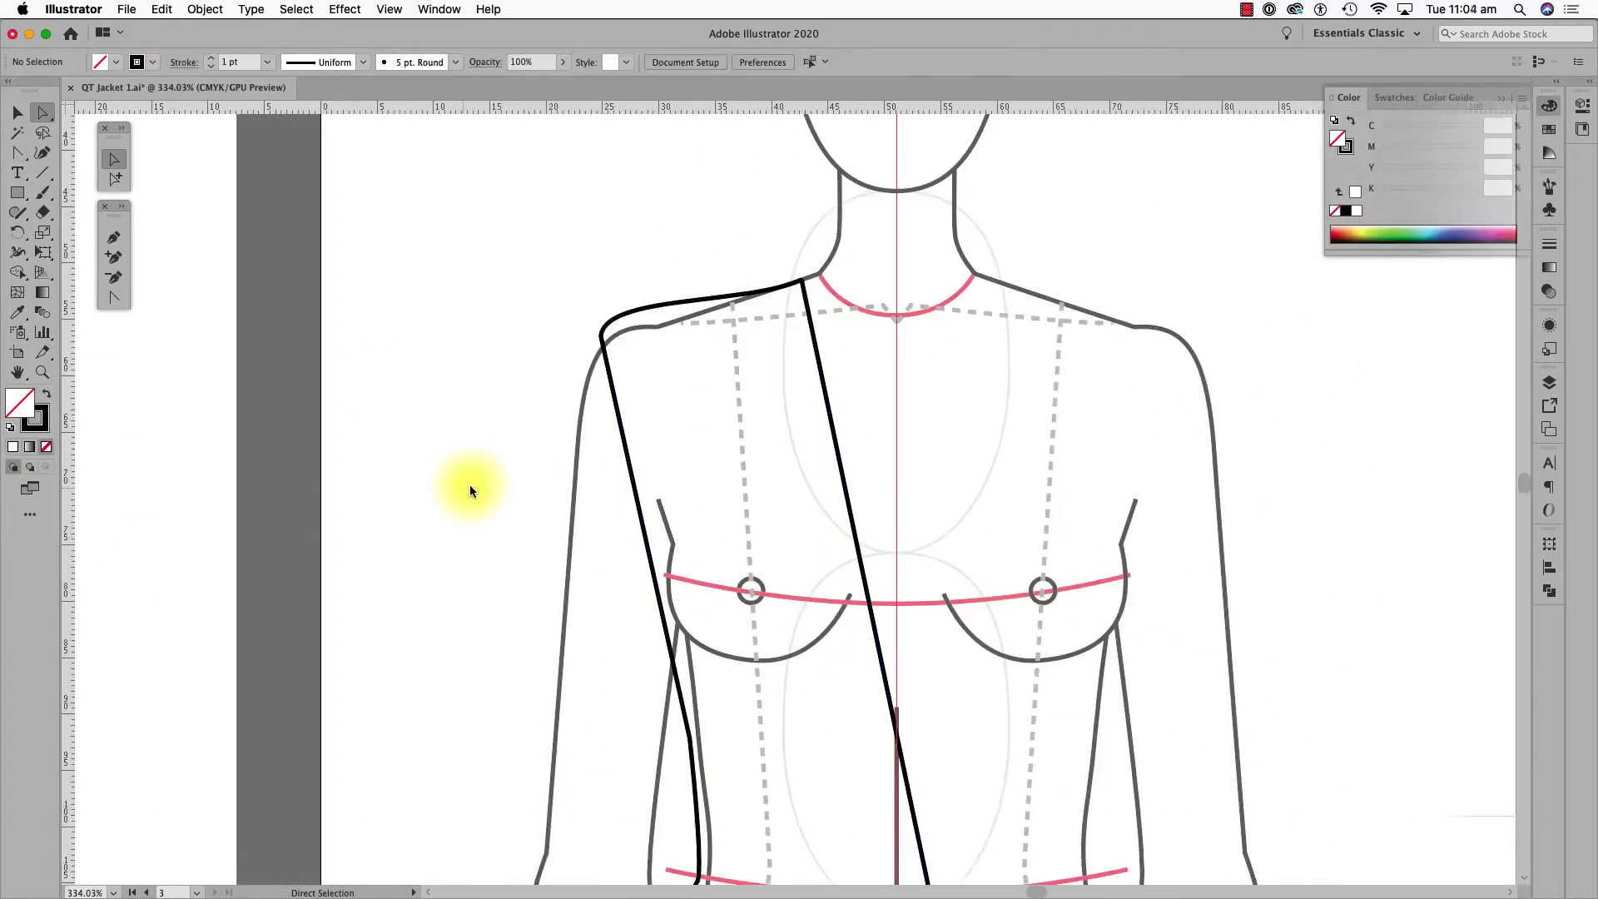
- Copy the front panel's side seam between underarm and hem and paste a duplicate of it
scroll(470, 484, down, 10)
key(shift+c)
drag(754, 712, 687, 698)
drag(582, 520, 596, 540)
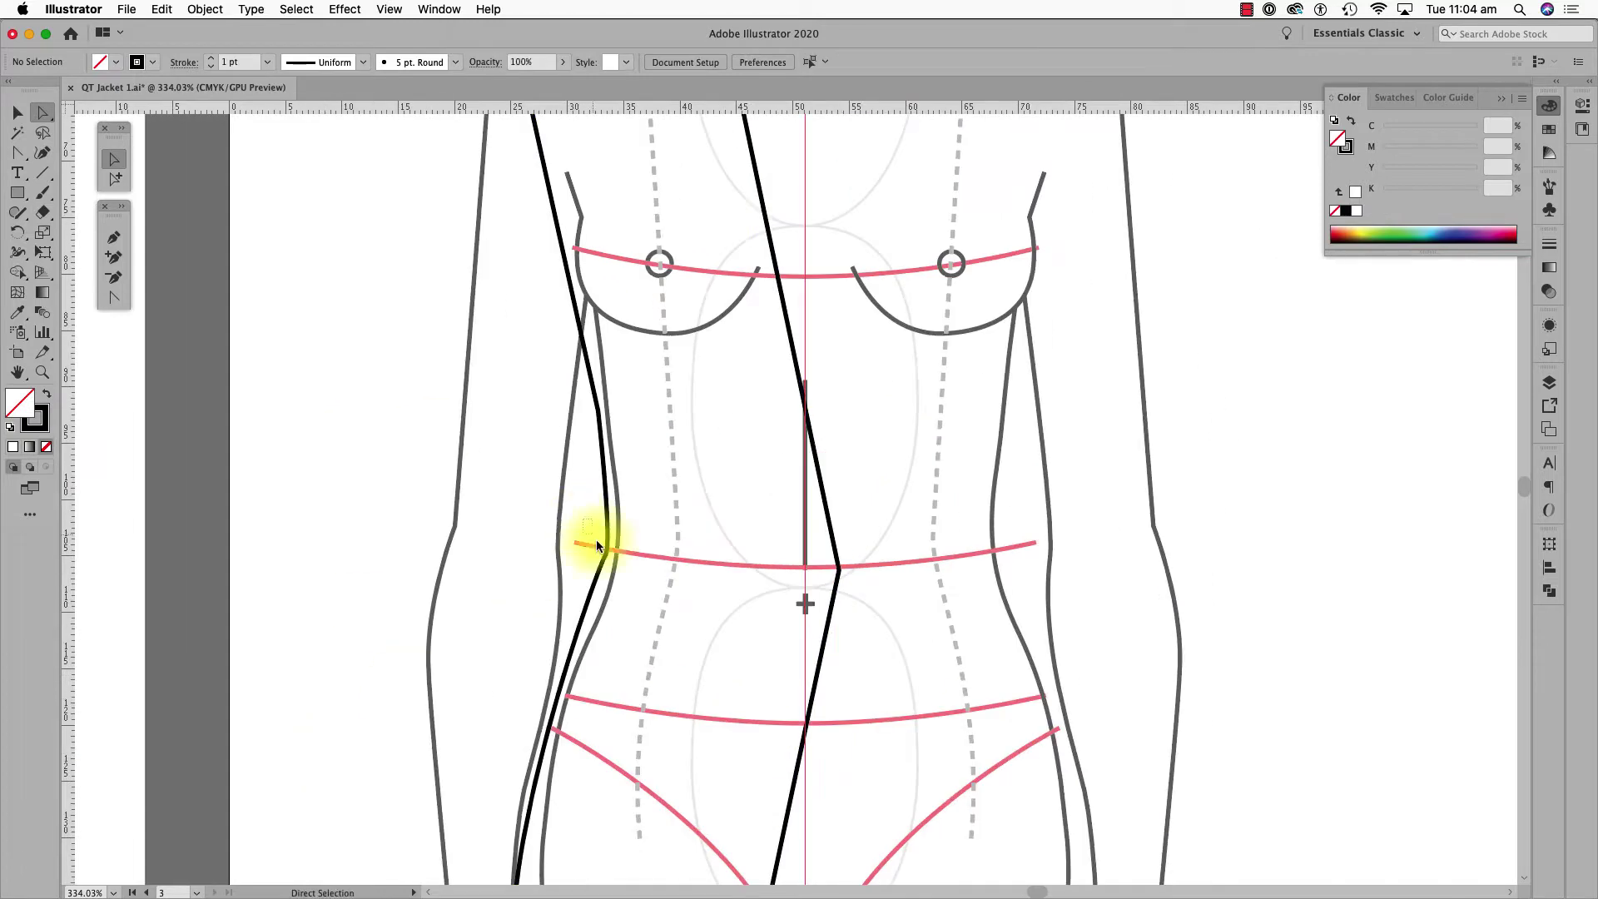
super+click(596, 545)
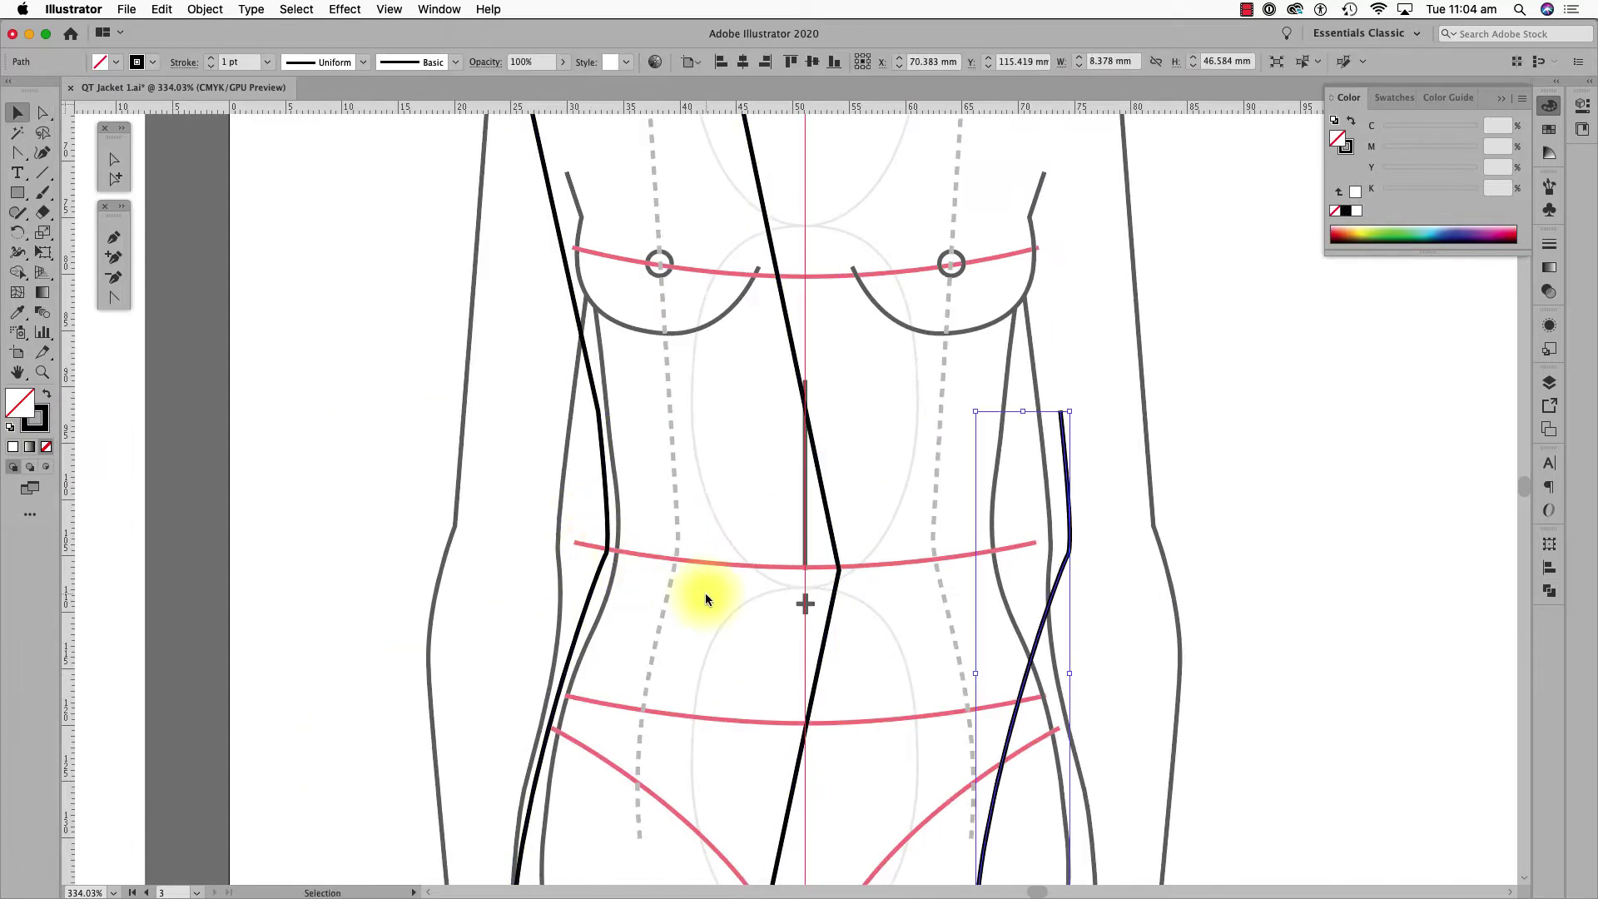
- Set the keyboard increment to 1 mm and nudge the copied side seam 7 mm towards centre front
key(super+k)
click(491, 248)
click(749, 226)
click(758, 371)
click(491, 198)
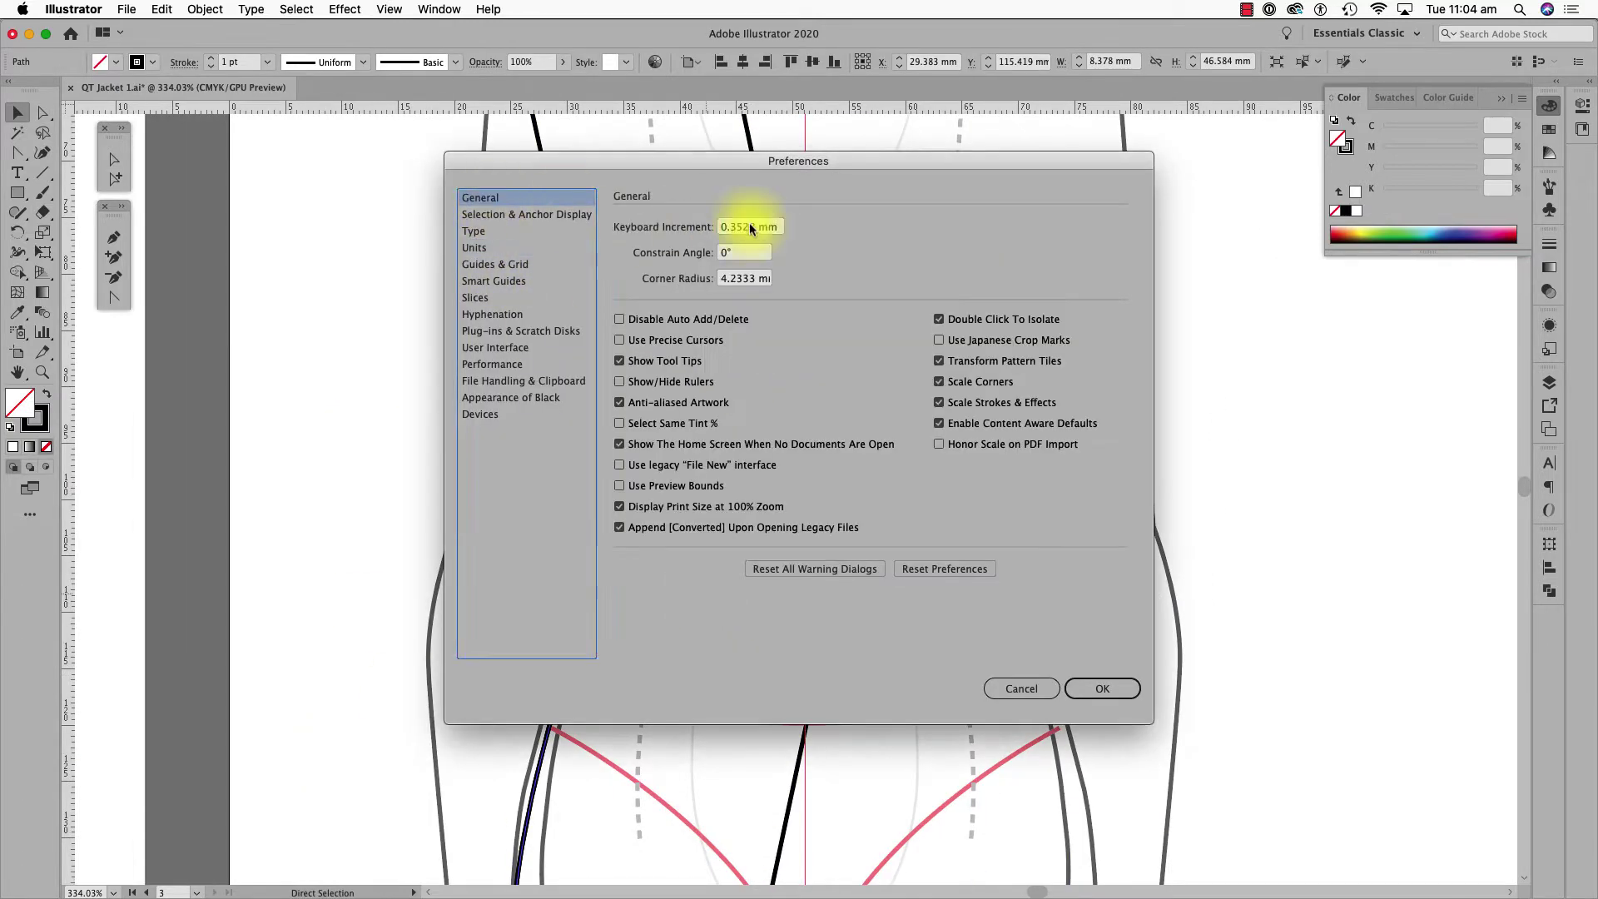
drag(765, 226, 630, 227)
text(1)
key(Tab)
click(1101, 688)
key(Right)
drag(750, 657, 812, 401)
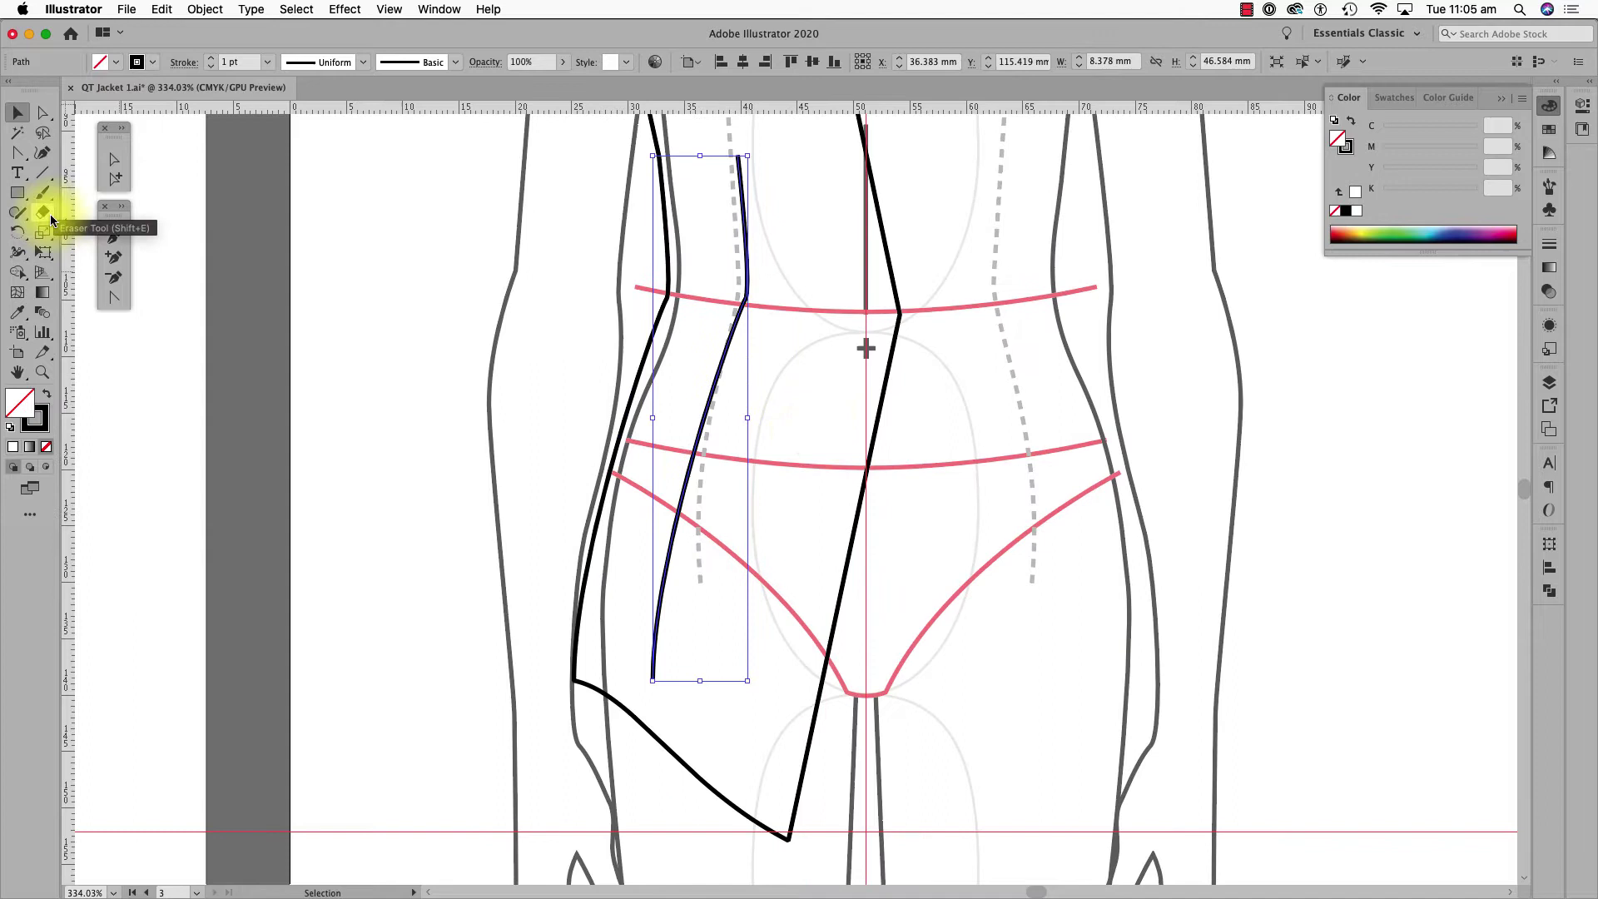
- Cut the copied seam line below the hip line and delete its lower end
click(42, 213)
click(664, 568)
key(v)
key(Delete)
- Form the waist dart by adding a short line up from the copied seam's waist point and shifting the seam's top anchor outwards
drag(507, 285, 466, 609)
key(backslash)
key(a)
mouse_move(706, 618)
mouse_down()
mouse_move(723, 431)
mouse_move(679, 477)
mouse_move(711, 516)
mouse_up()
click(732, 517)
drag(679, 478, 679, 458)
click(17, 113)
click(700, 487)
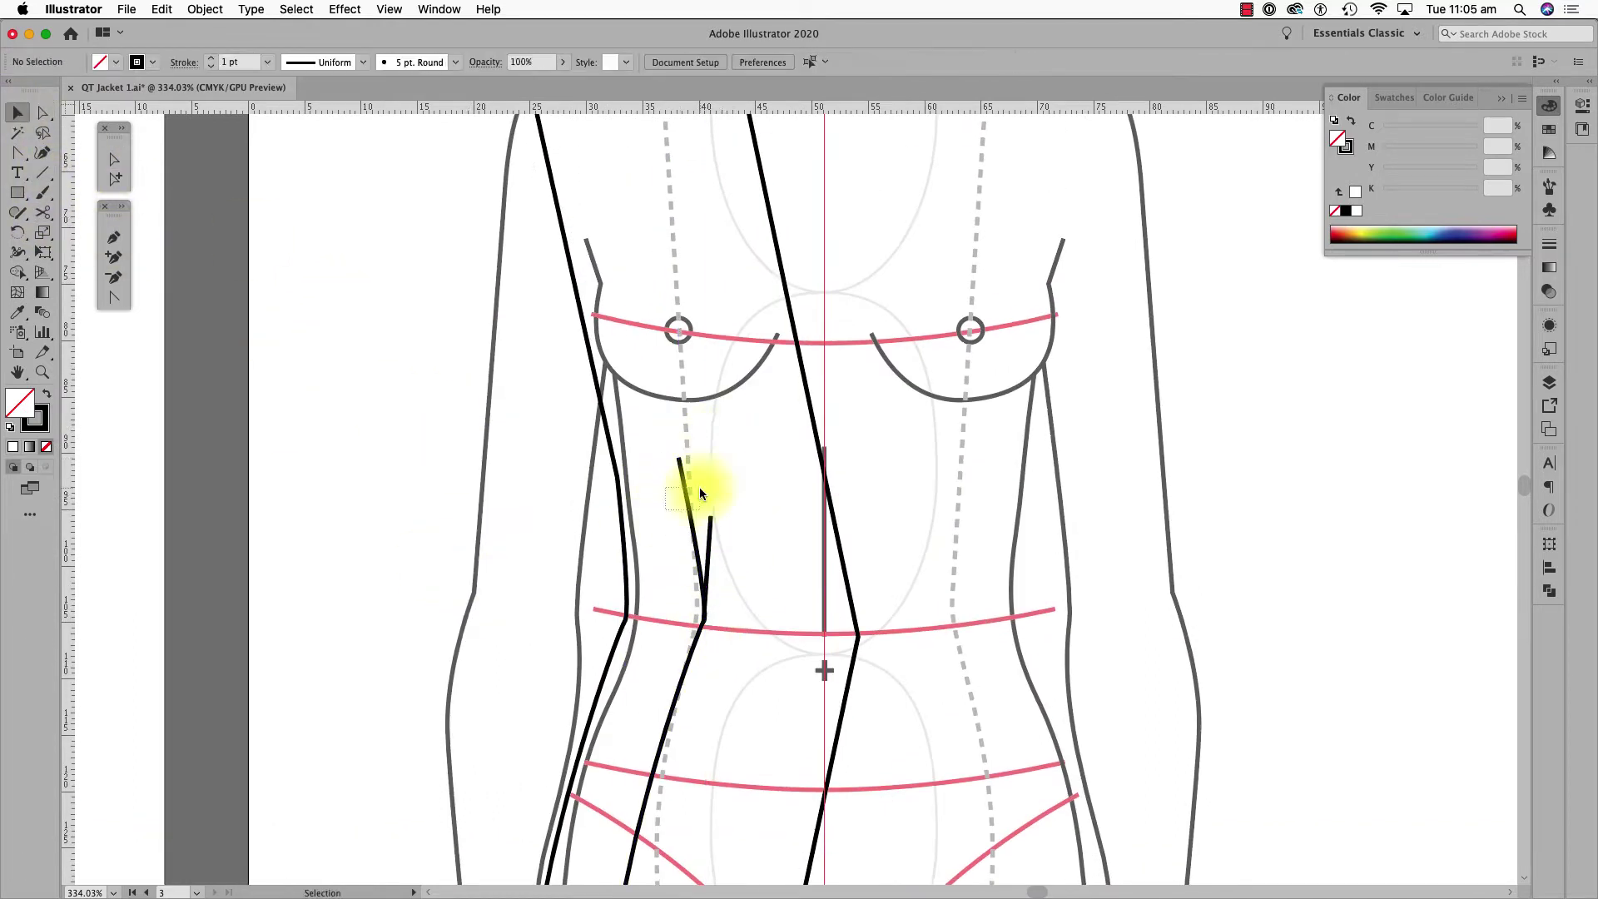
- Apply a tapered width profile to both waist dart lines
click(692, 541)
click(363, 61)
click(307, 114)
click(708, 550)
scroll(710, 500, down, 3)
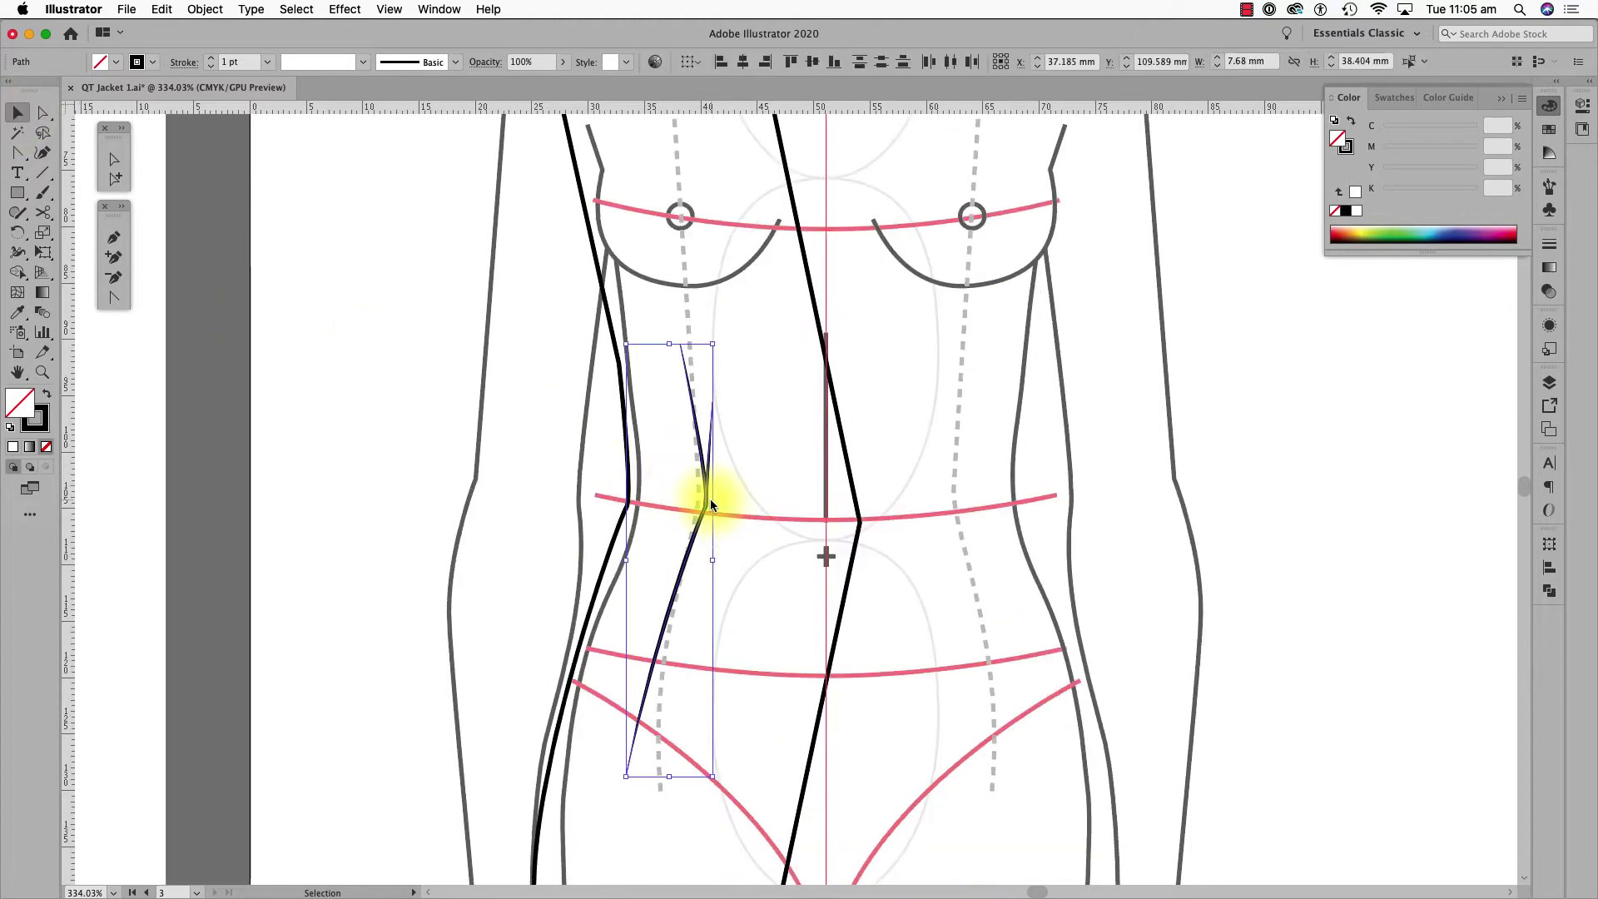
- Adjust the waist anchor's handle on the front panel to reshape the side seam curve below the waist
click(322, 488)
key(a)
click(604, 544)
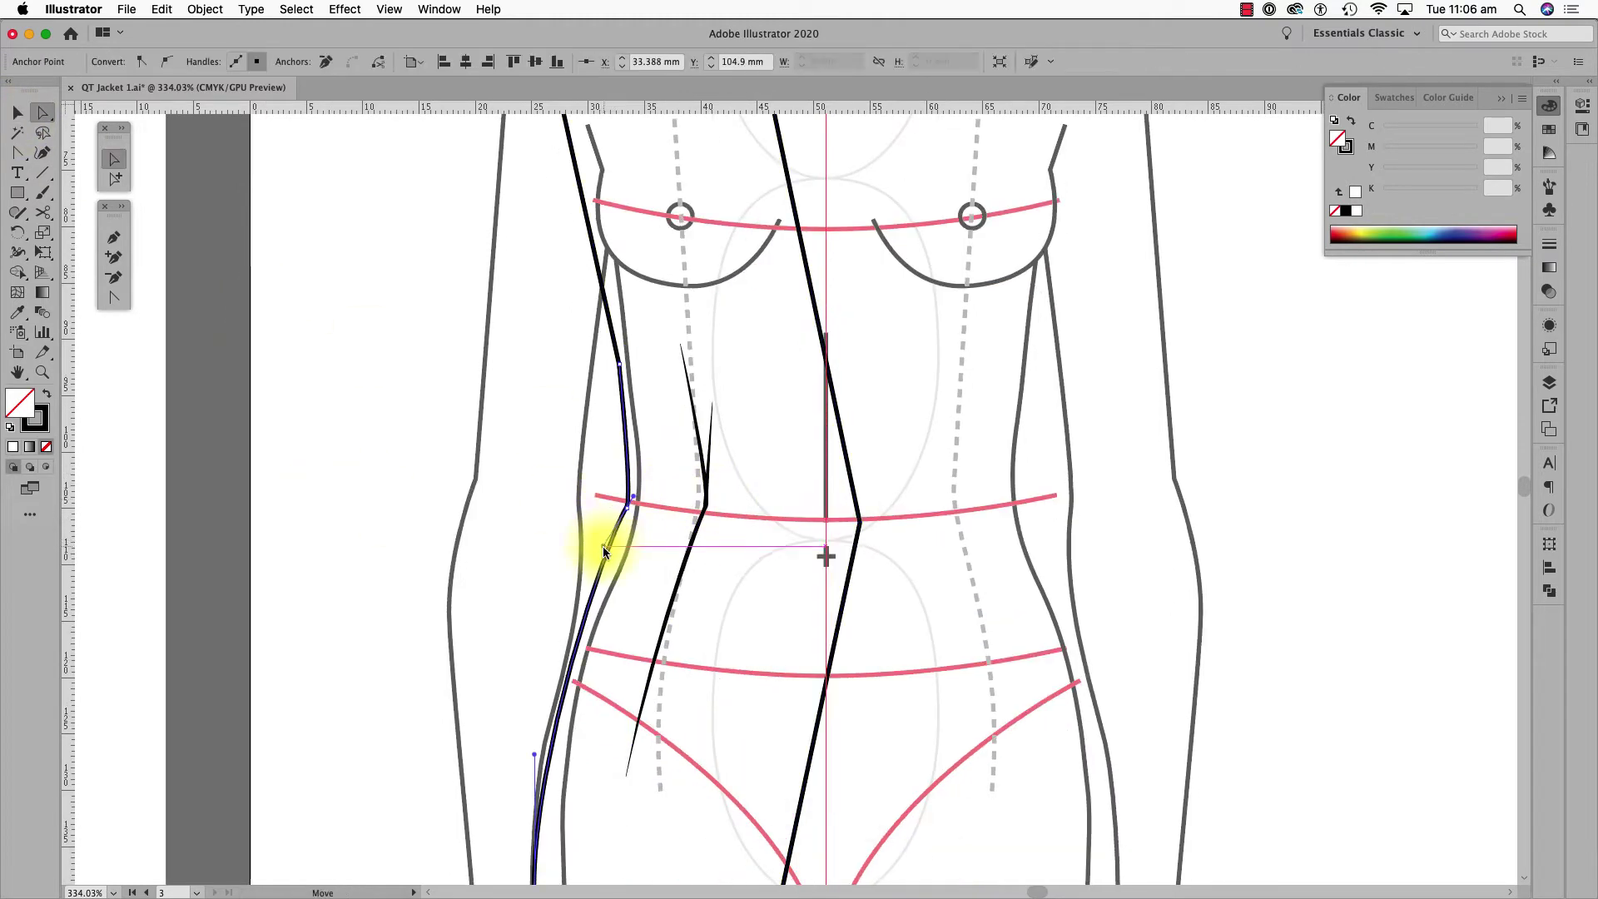
click(413, 467)
- With the Pen tool, draw the straight-sided sleeve outline from the shoulder point to the wrist, across the hem and back up to the armhole
key(super+minus)
key(super+minus)
key(super+minus)
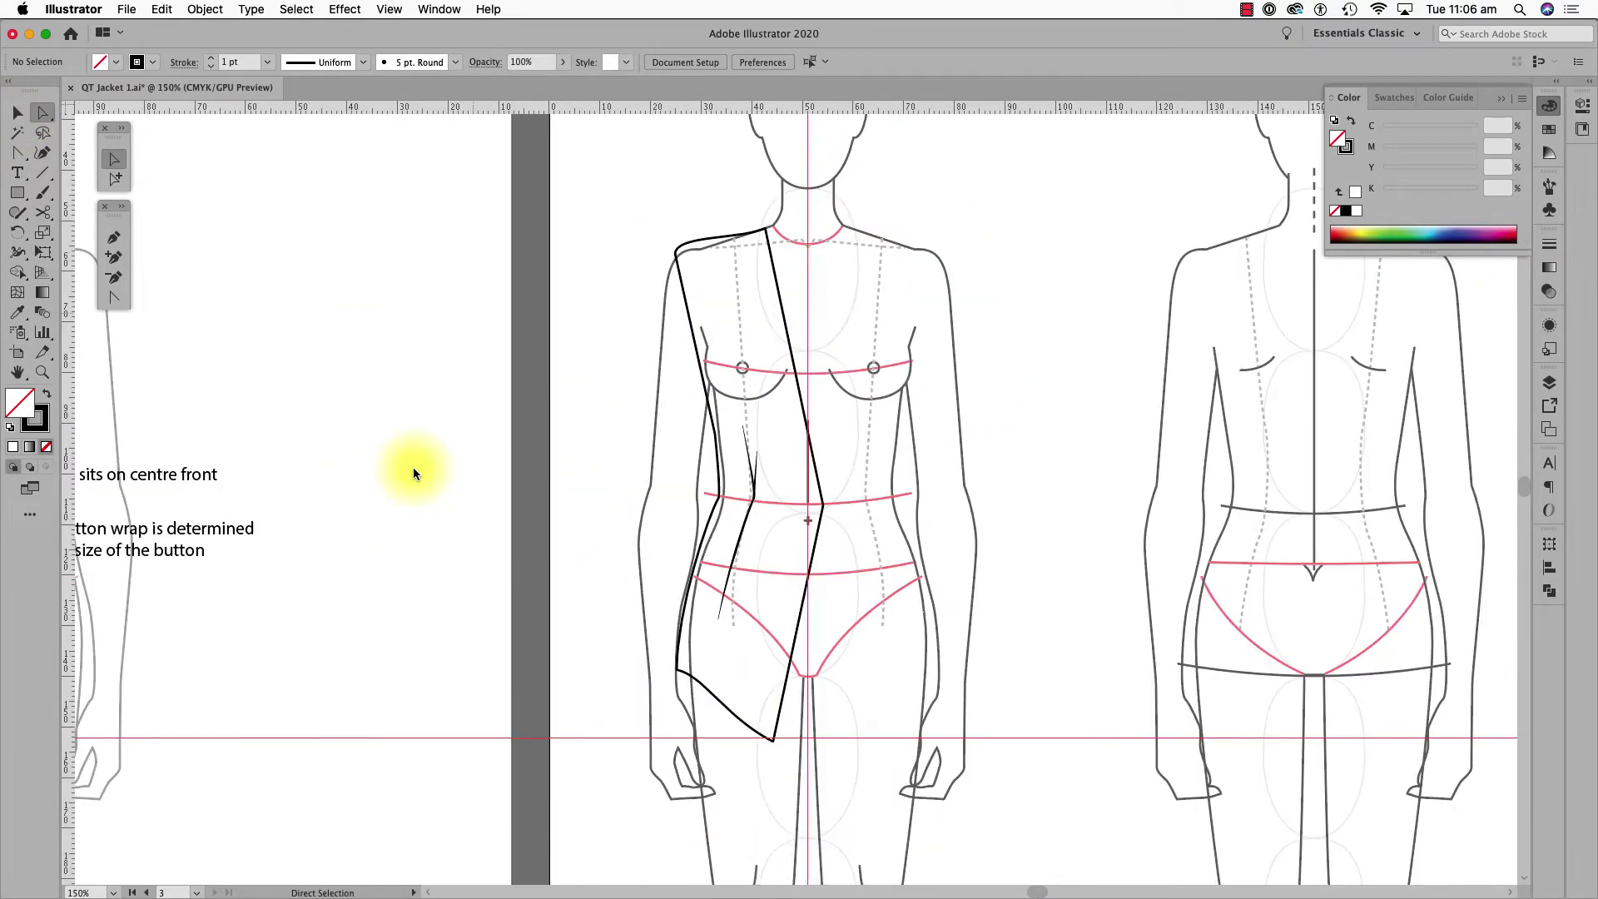
click(114, 240)
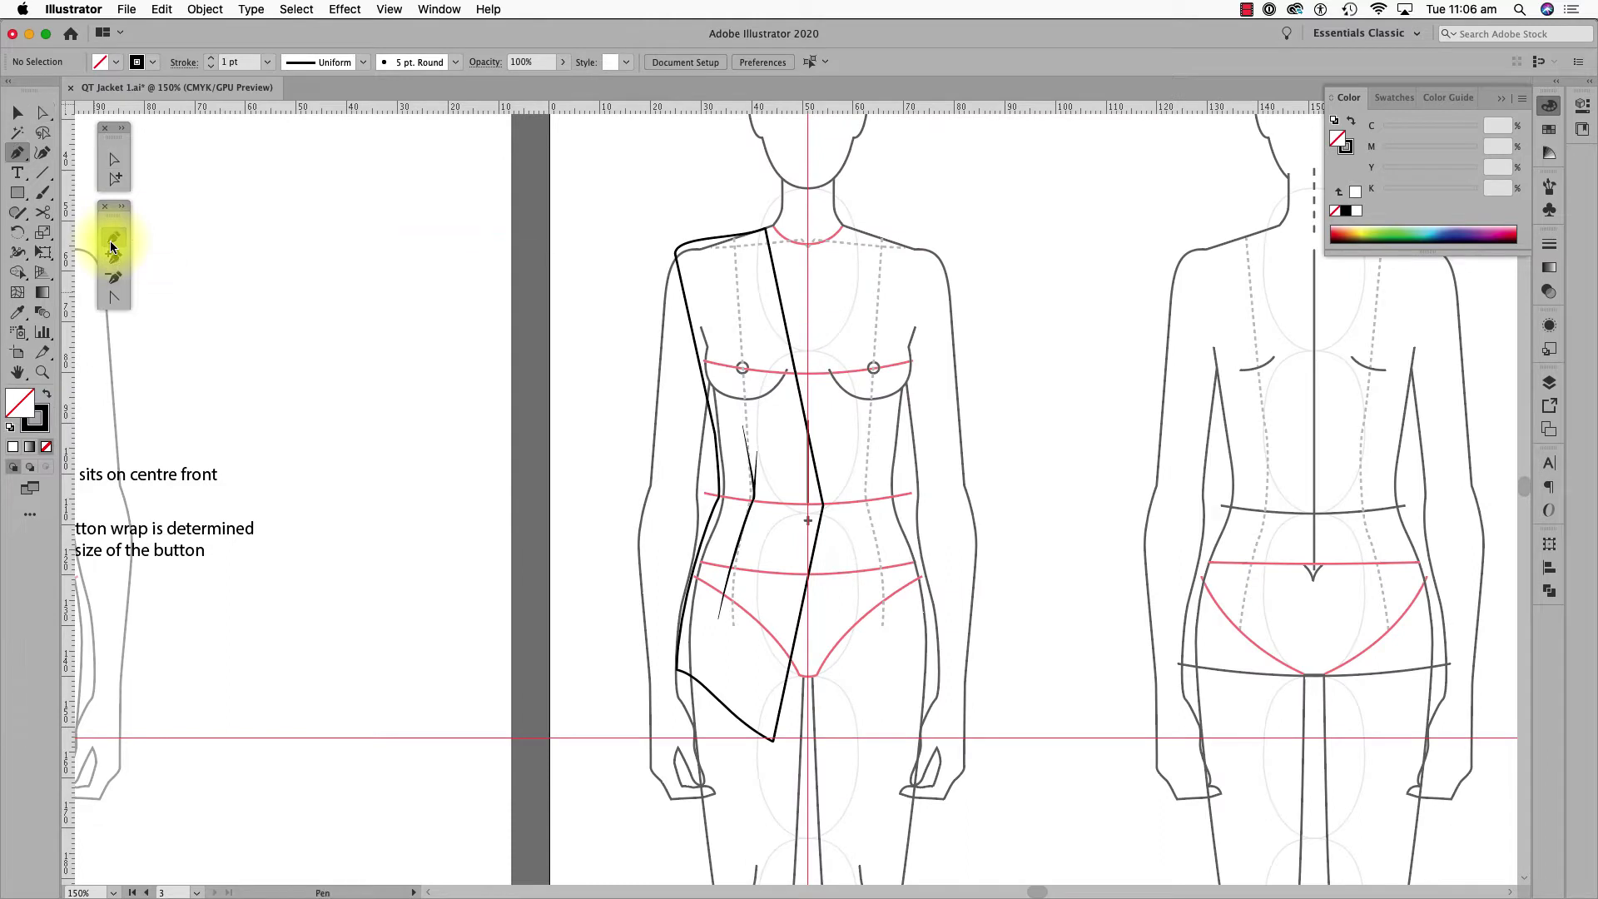
click(674, 253)
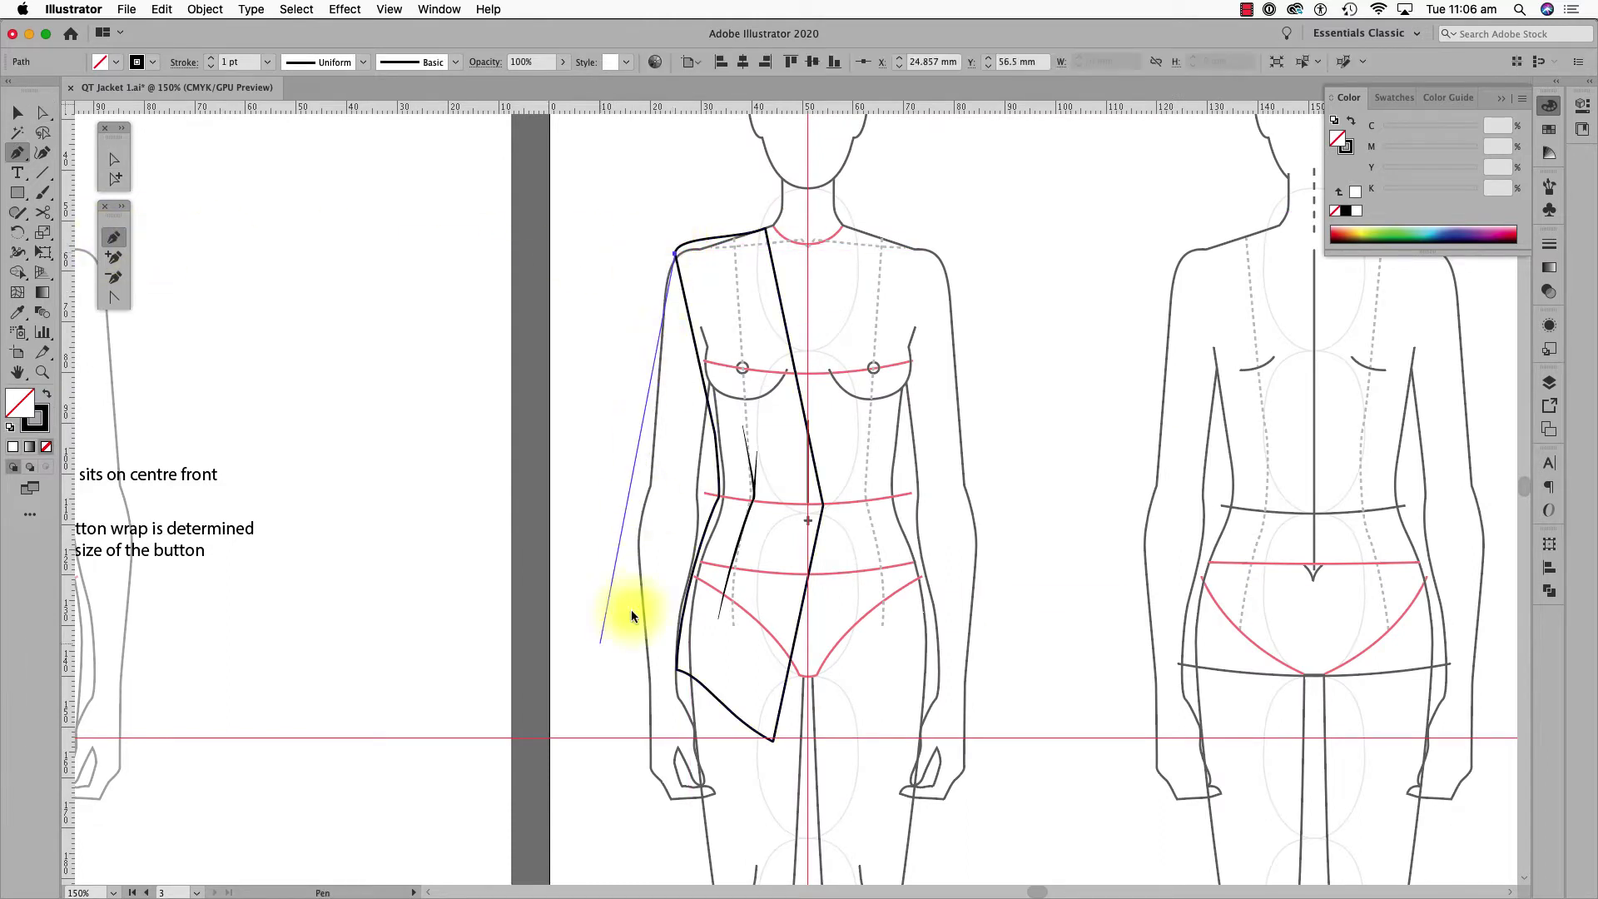
click(619, 728)
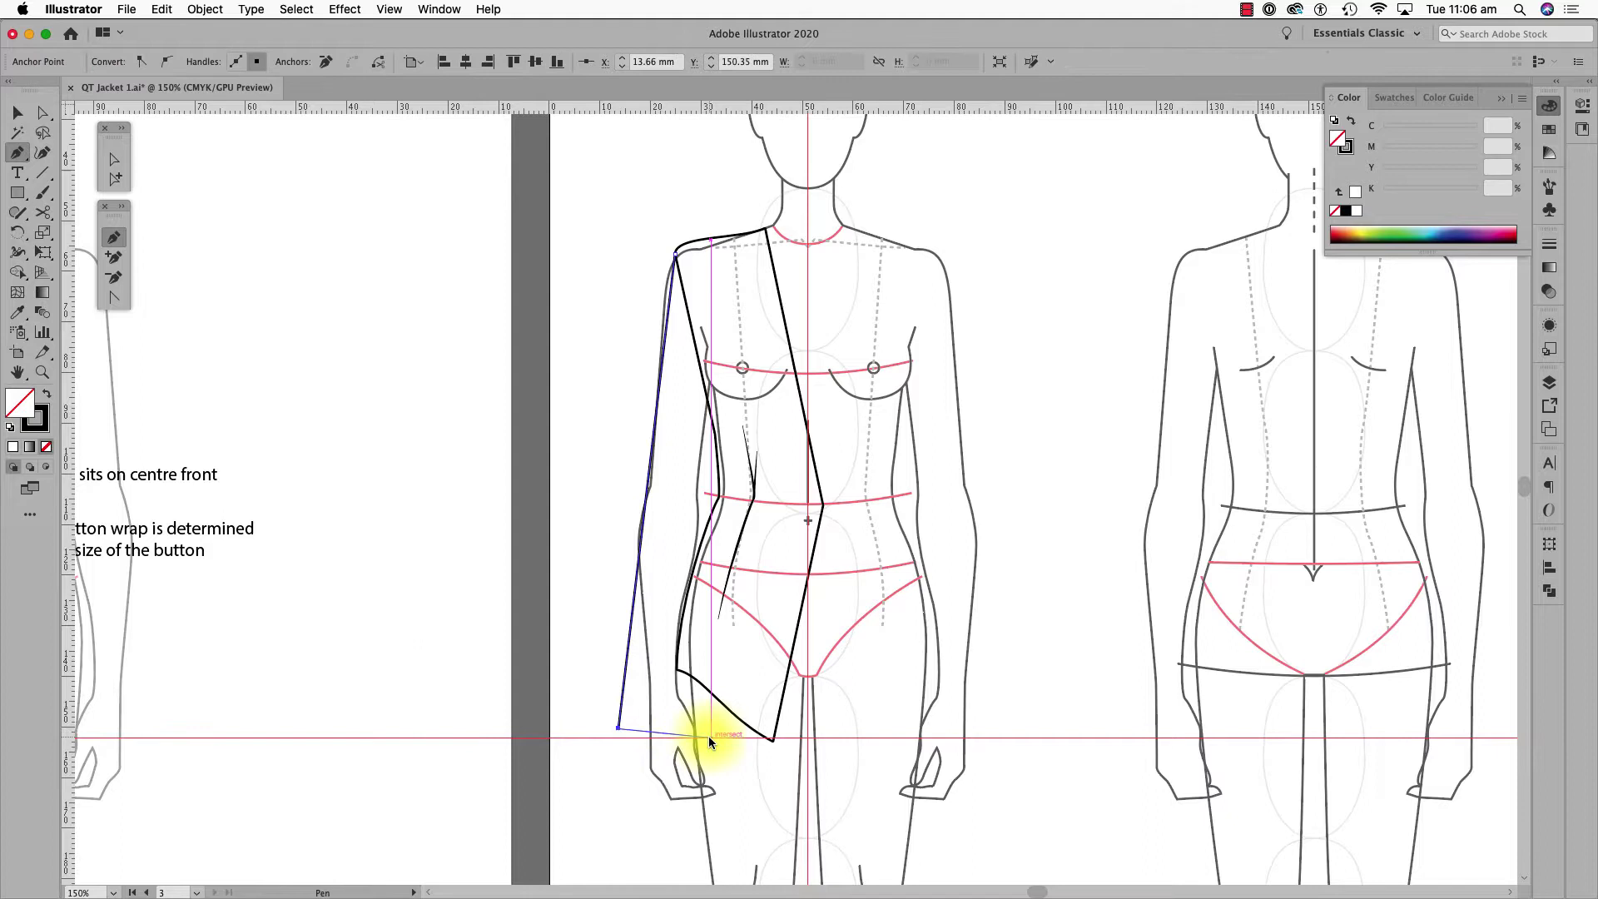
click(710, 736)
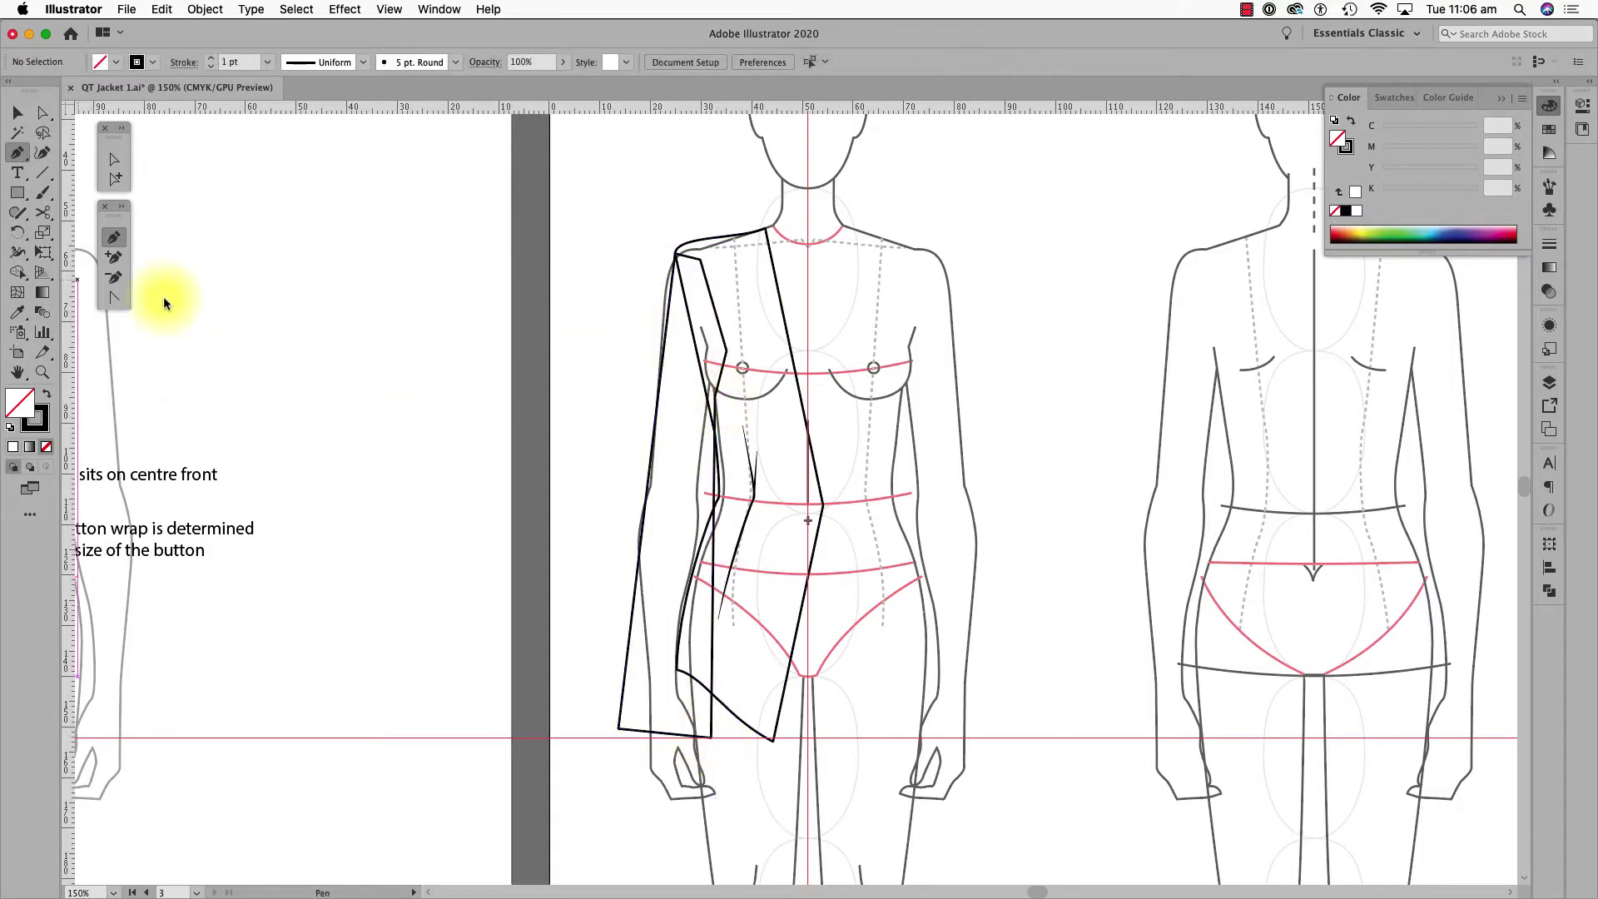
- Curve the sleeve's outer seam to follow the arm and bow the sleeve hem slightly downwards
click(114, 297)
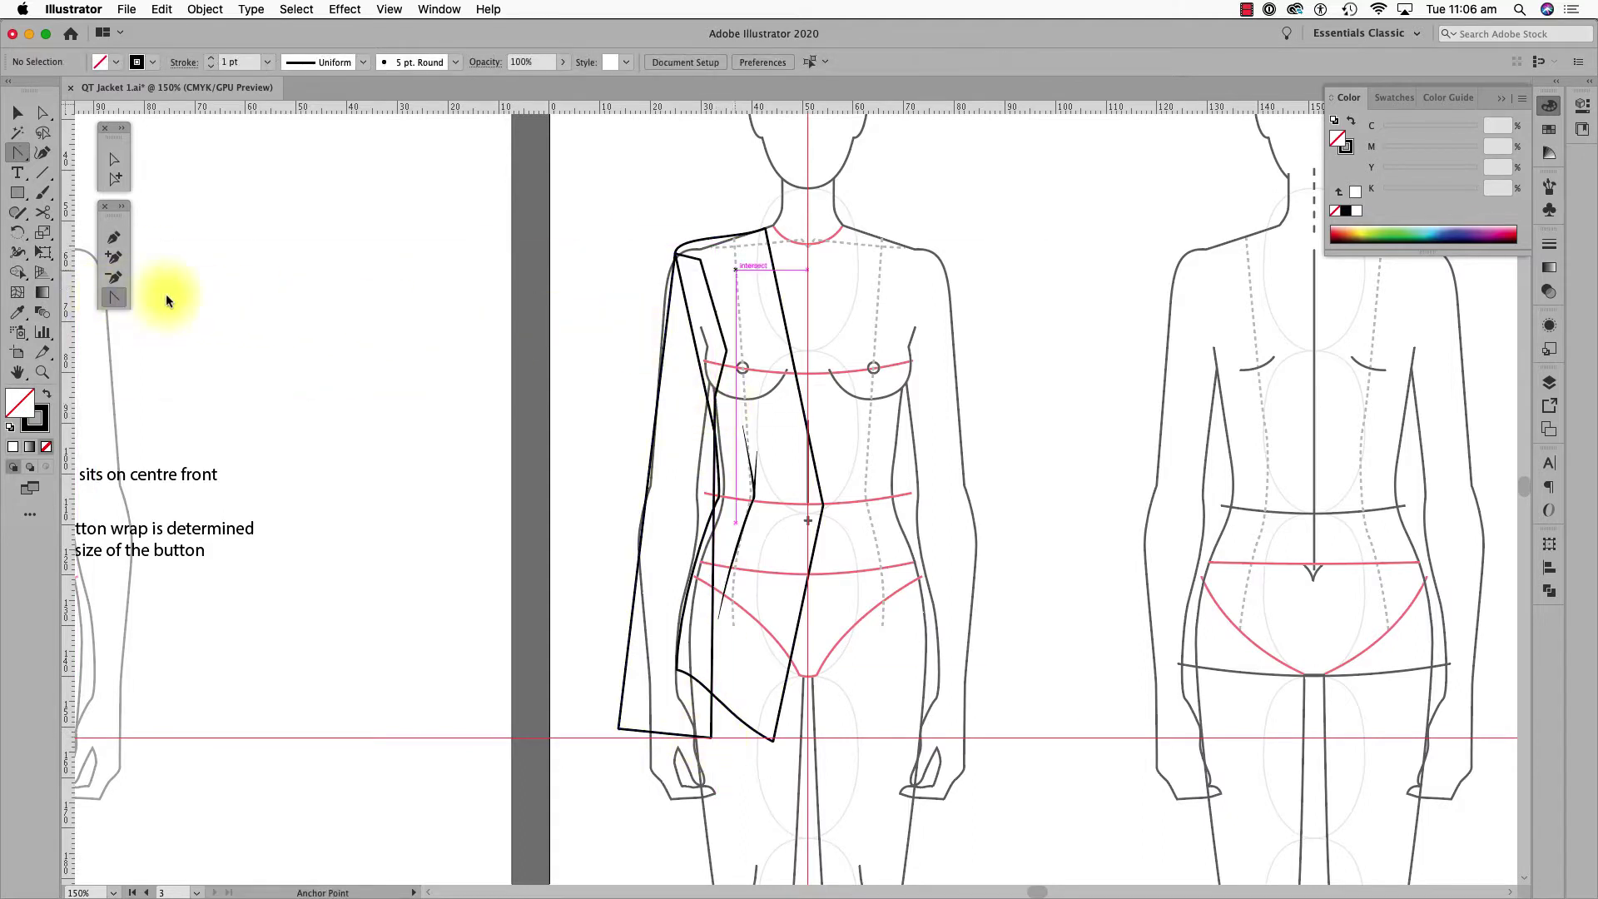
mouse_move(668, 303)
mouse_down()
mouse_move(661, 283)
mouse_move(661, 297)
mouse_up()
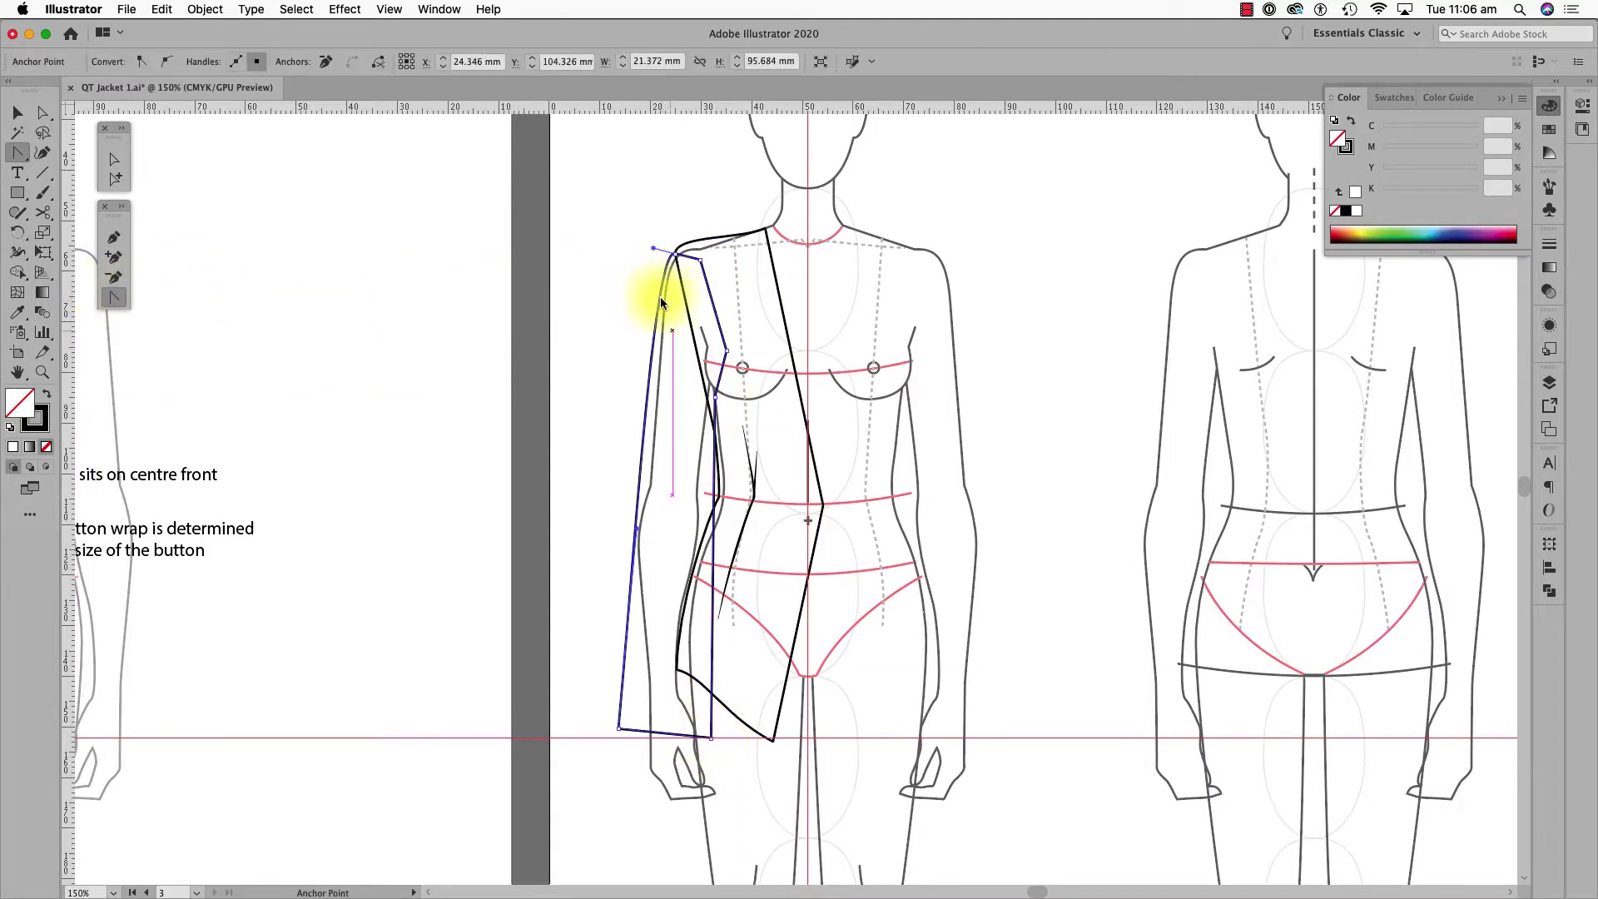
drag(636, 539, 639, 632)
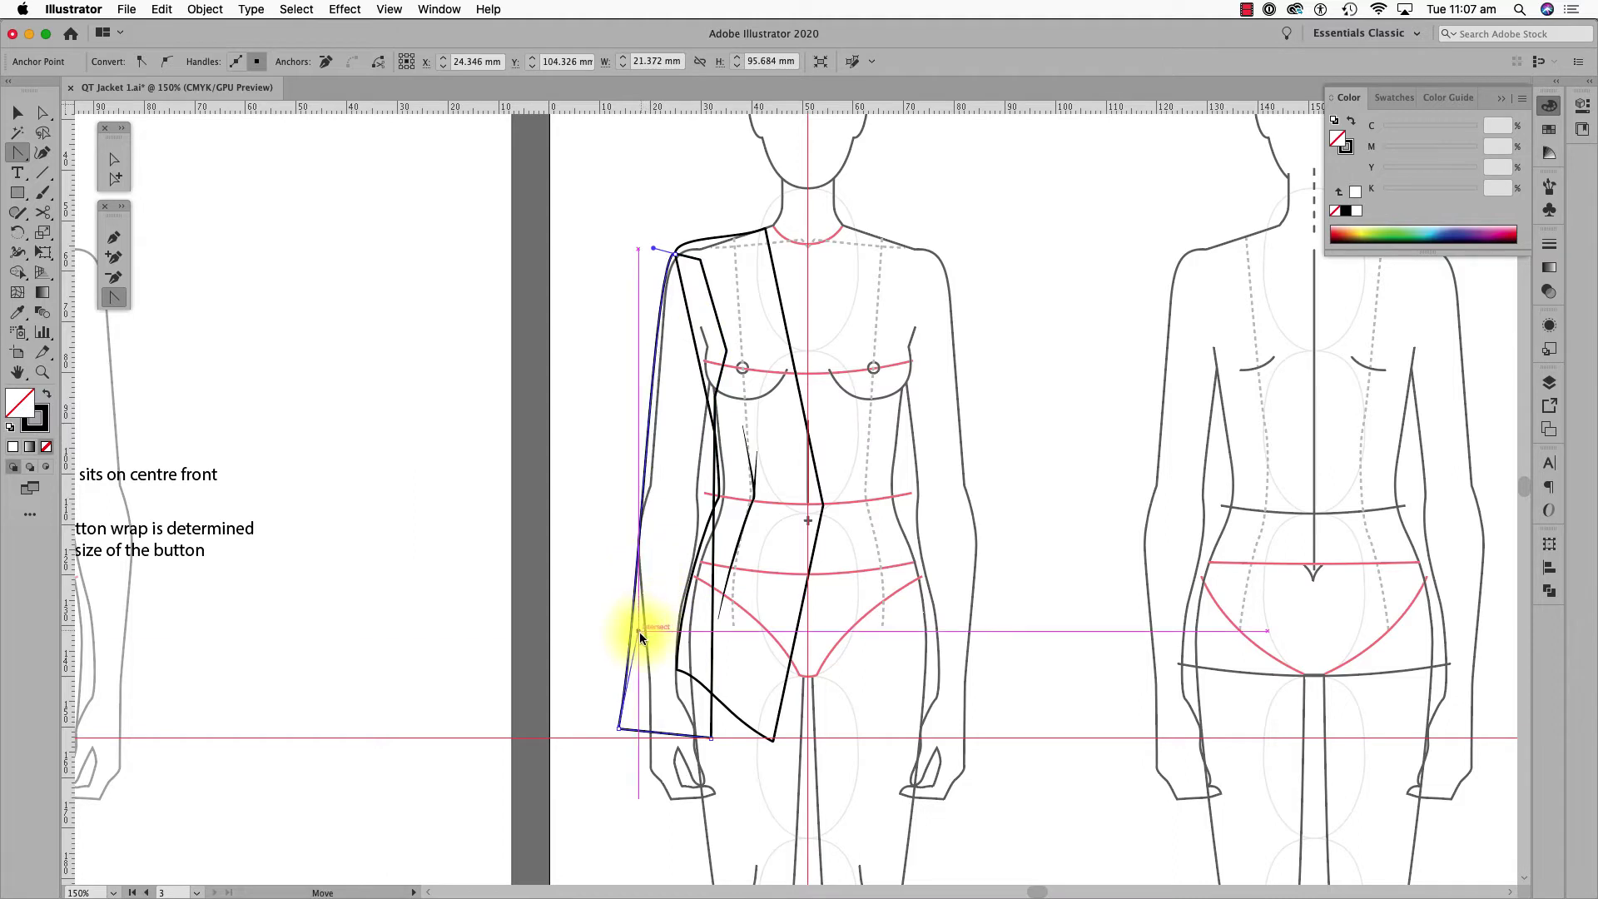
drag(651, 247, 645, 263)
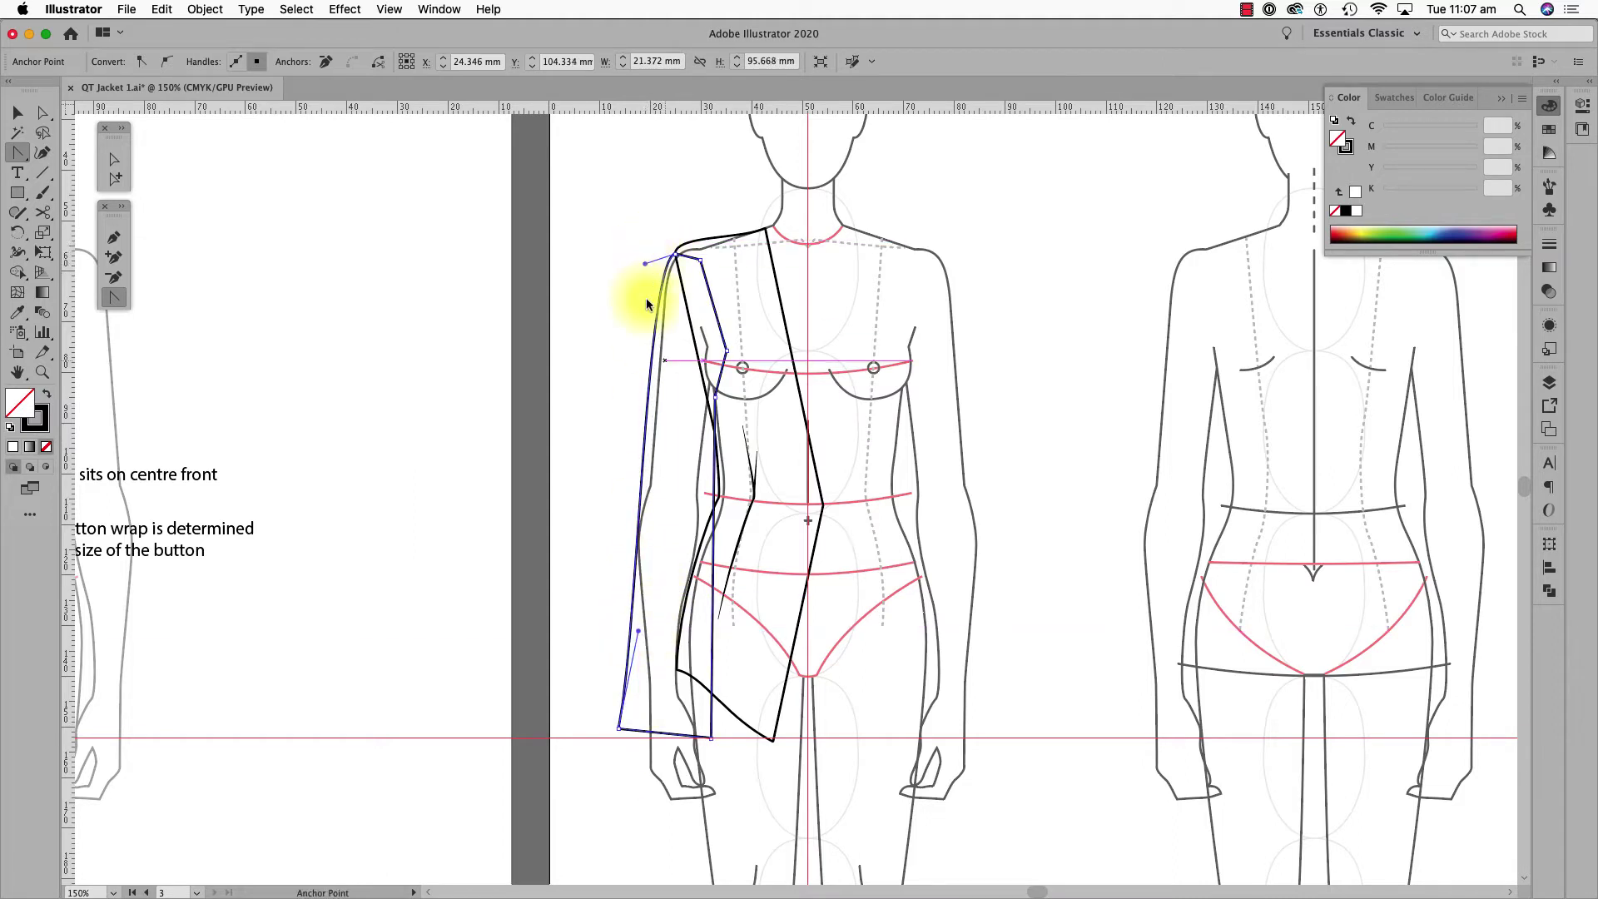
drag(666, 732, 665, 742)
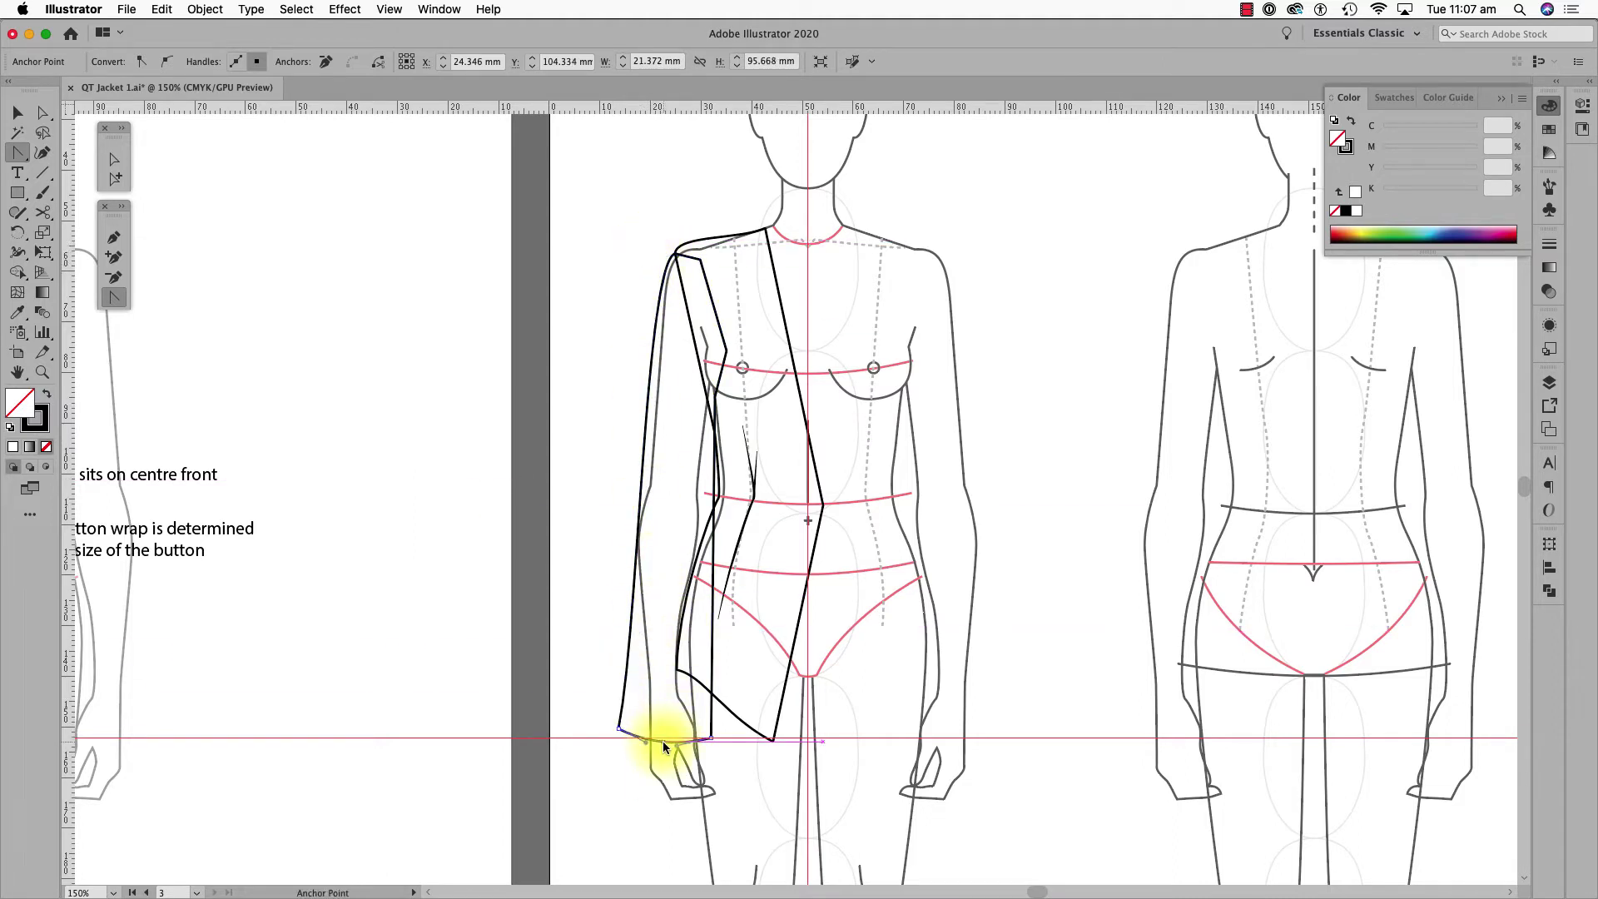
key(v)
click(583, 704)
- Copy the front panel's armhole and side line down to the waist and paste the copy in front
key(a)
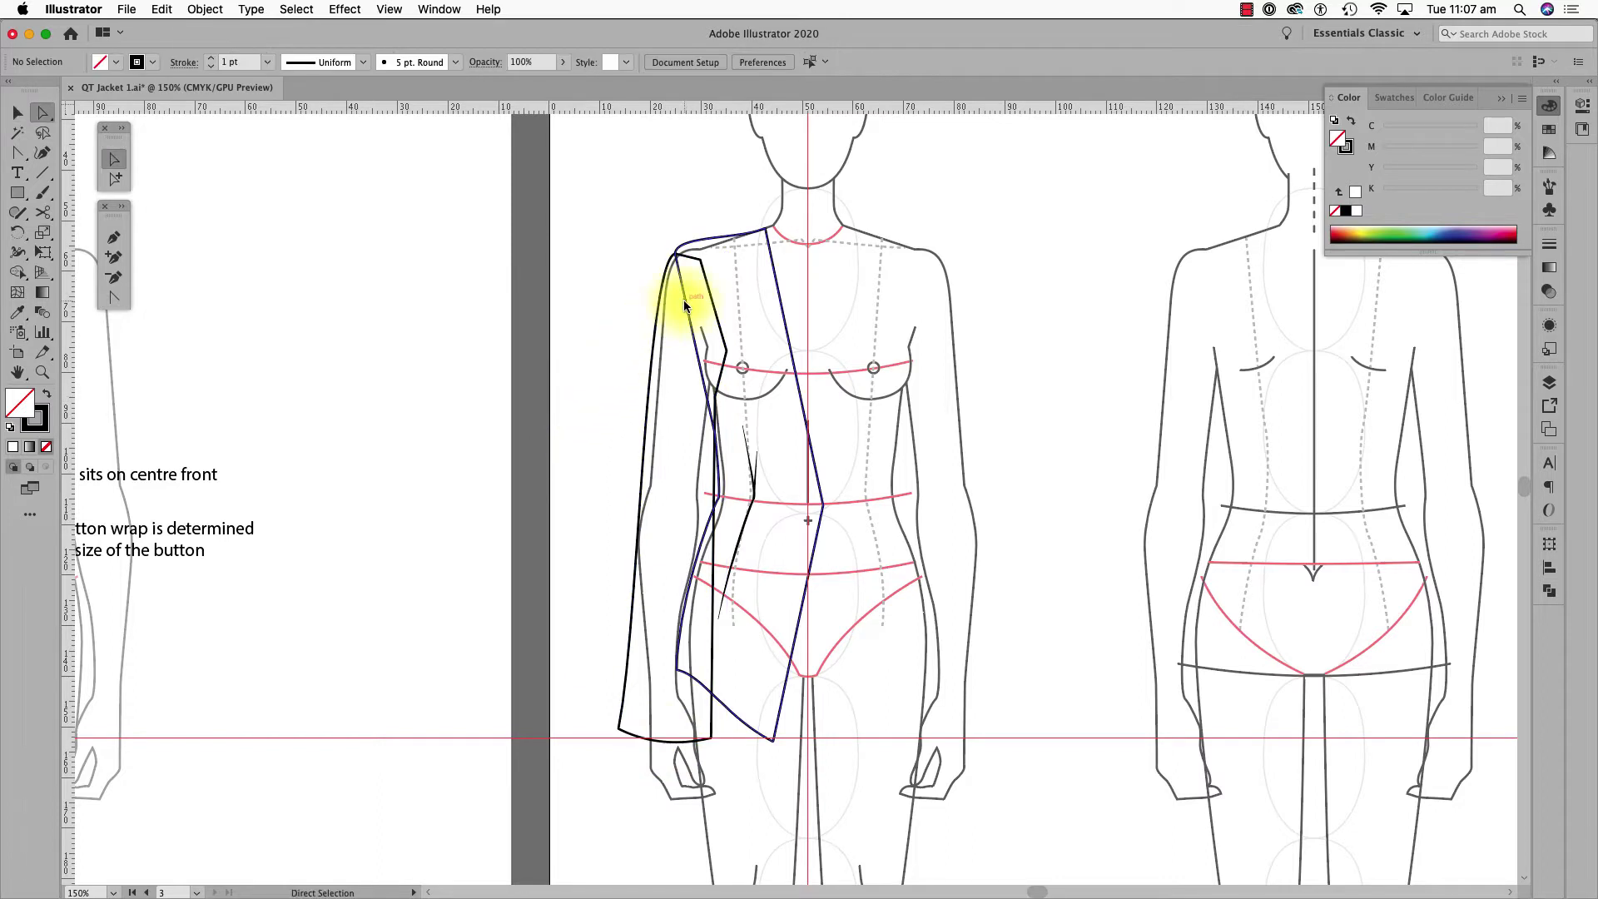
click(717, 436)
click(714, 433)
key(cmd+c)
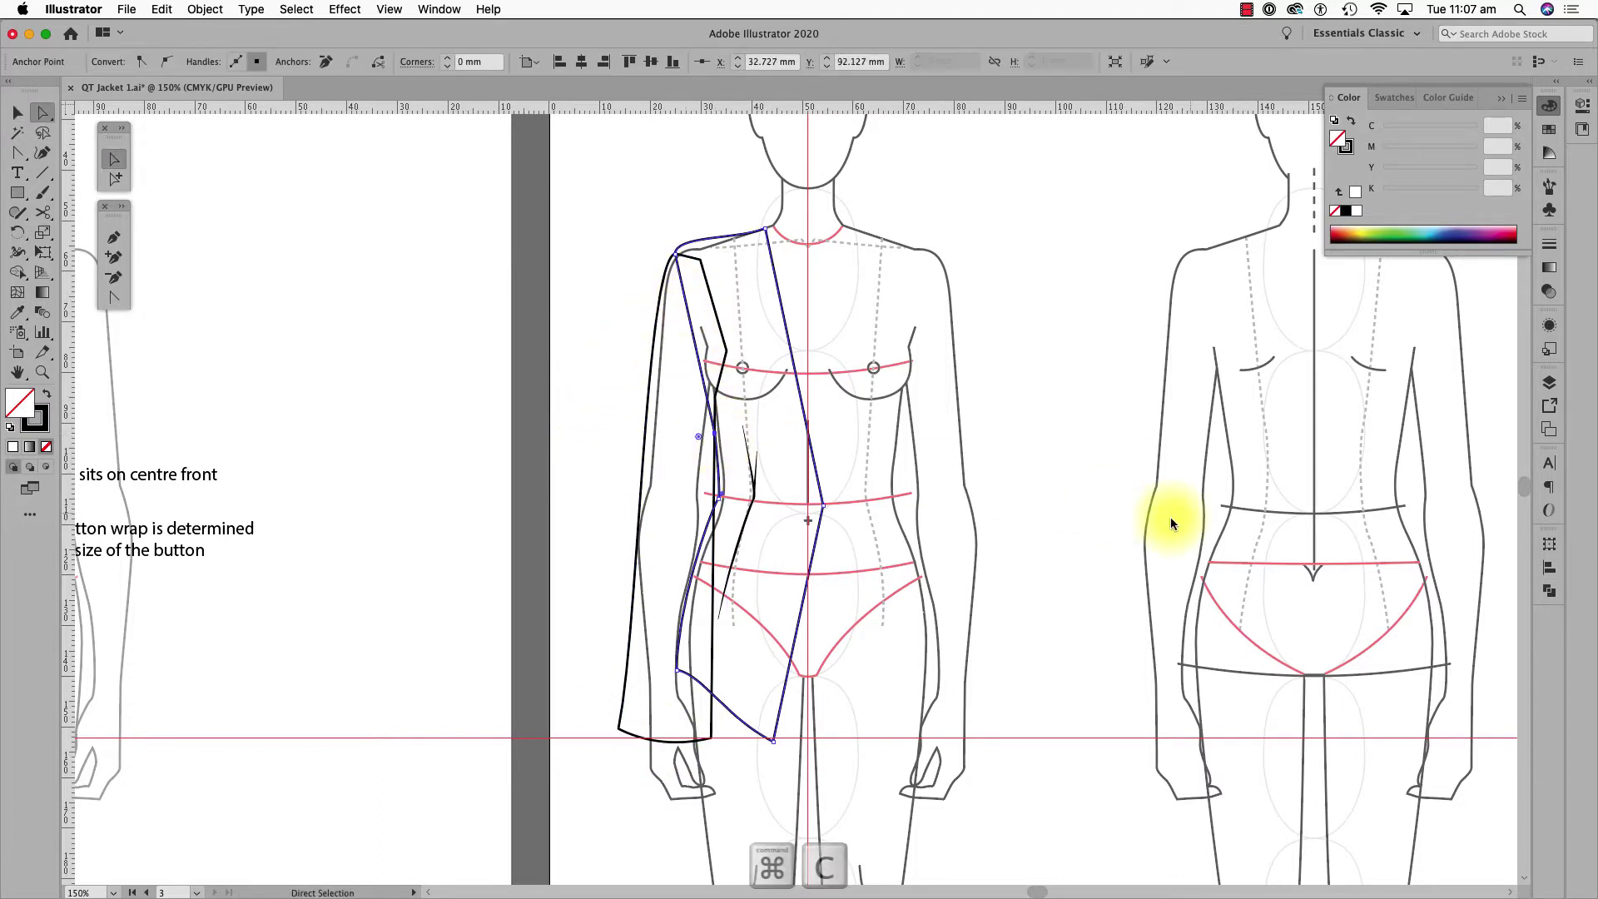
key(cmd+f)
key(v)
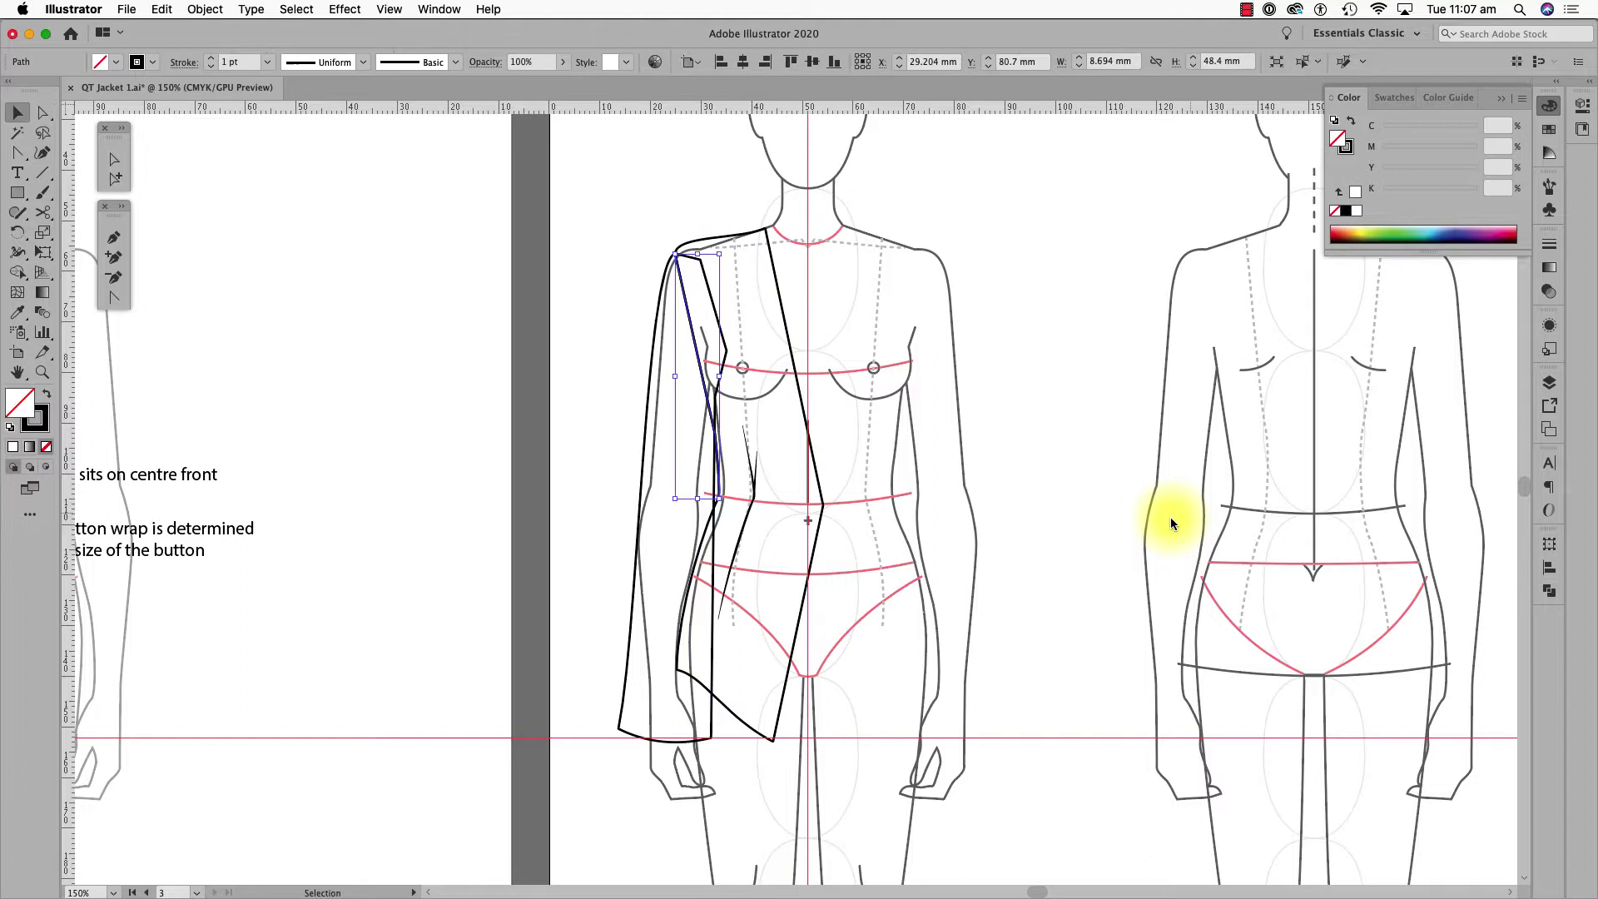
- Move the sleeve together with the copied armhole line about 29 mm left, clear of the front panel
shift+click(713, 285)
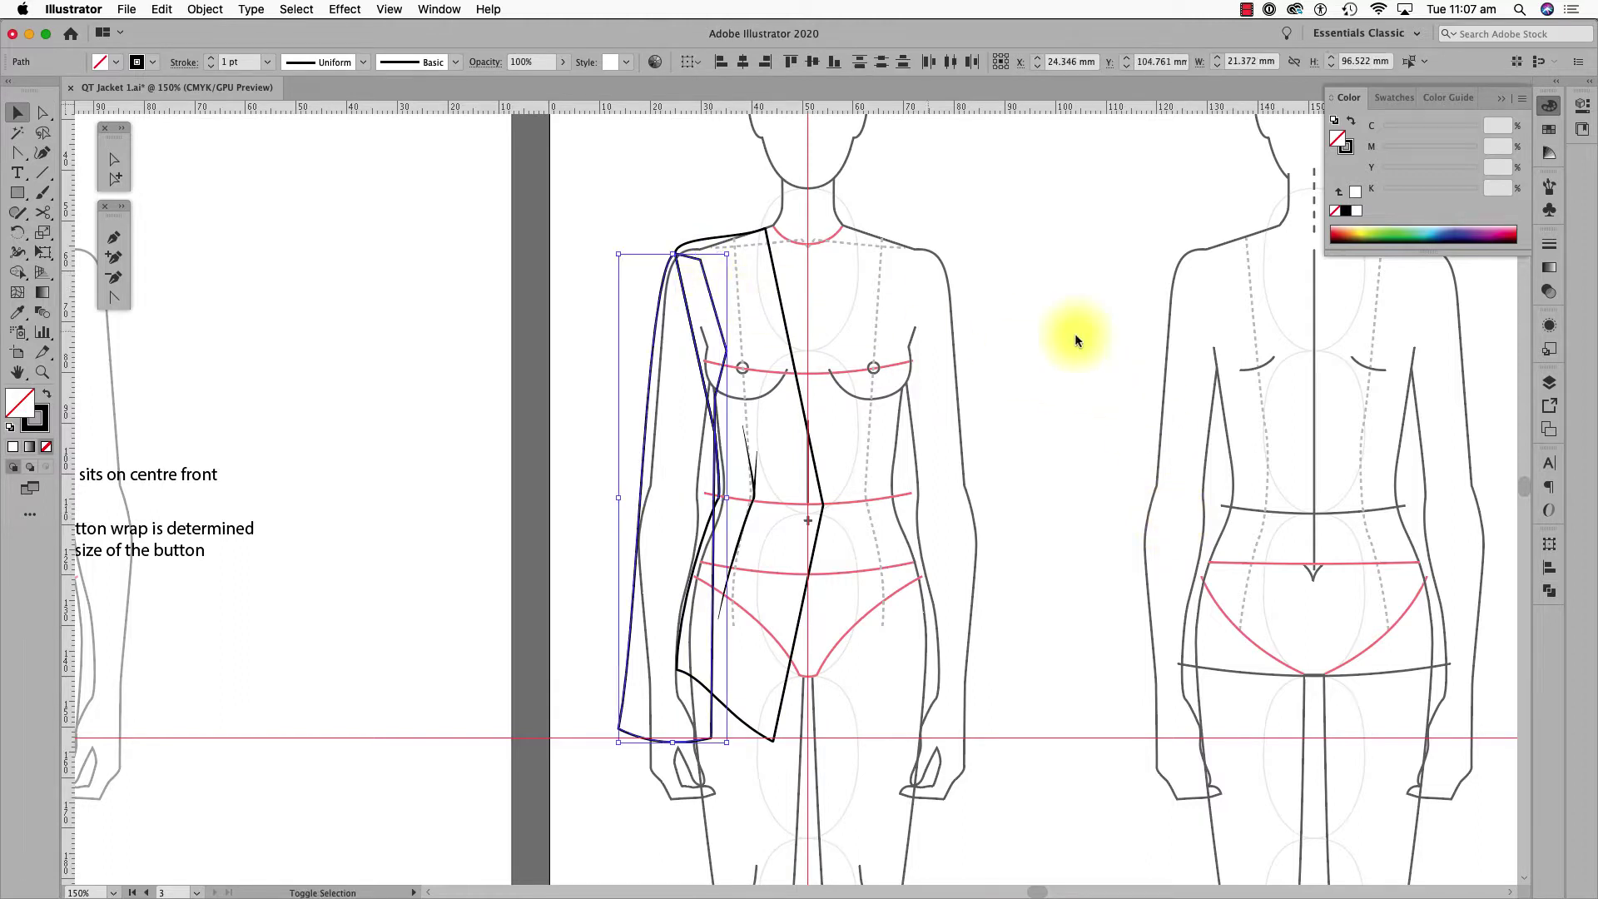
key(Left)
key(Left)
key(Left)
key(Left)
key(Left)
key(Left)
key(Left)
key(Left)
key(Left)
key(Left)
key(Left)
key(Left)
key(Left)
key(Left)
key(Left)
key(Left)
key(Left)
key(Left)
key(Left)
key(Left)
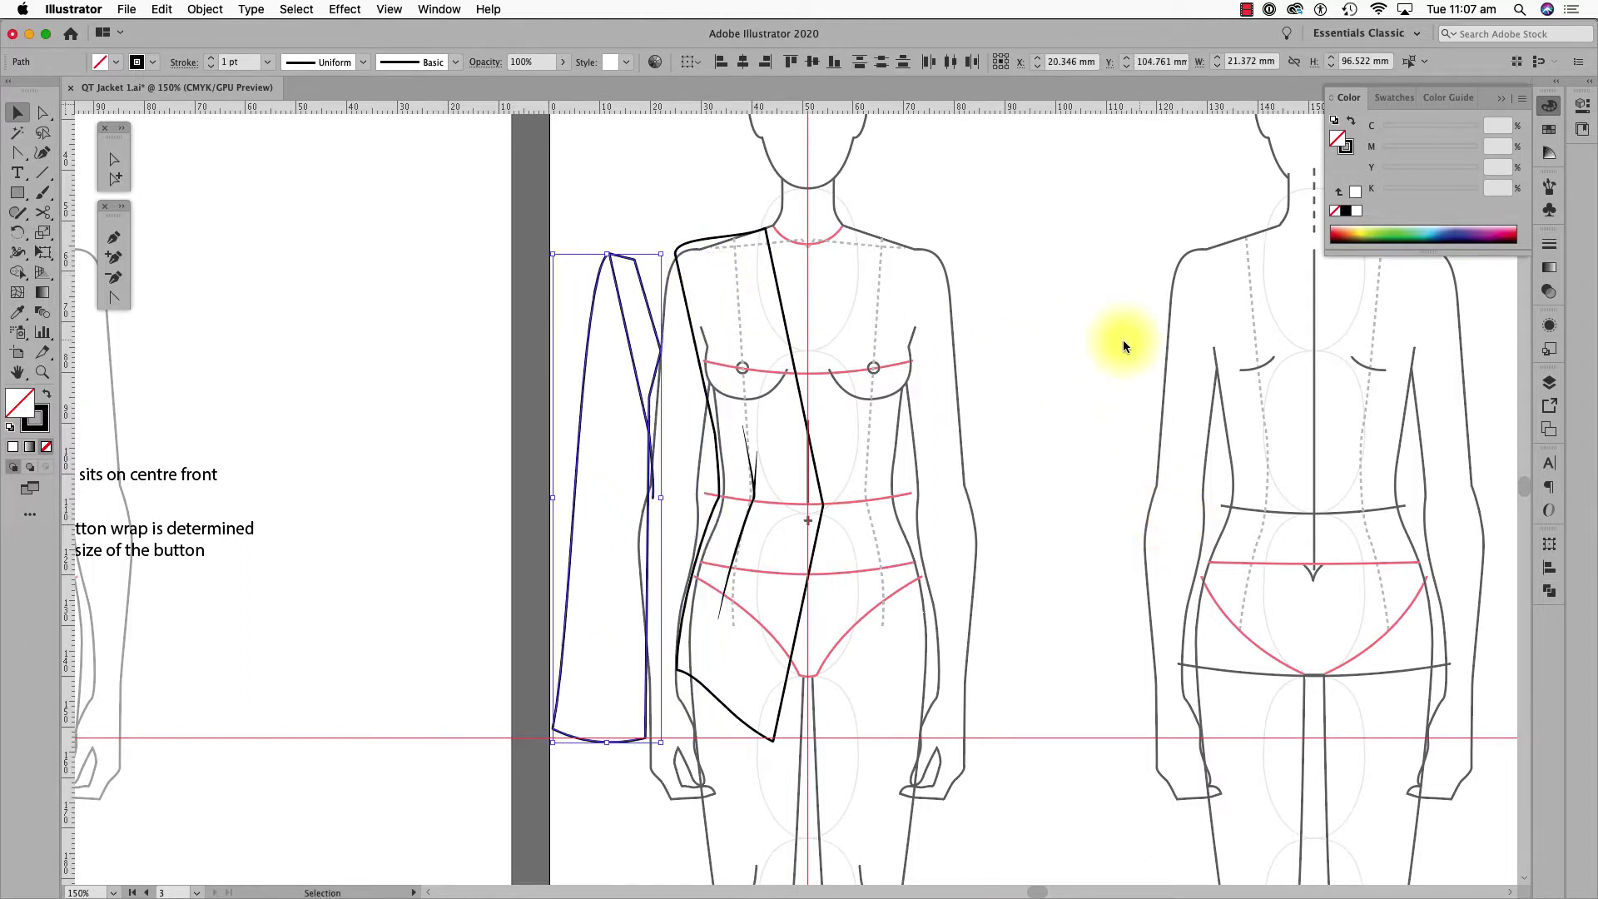
click(400, 635)
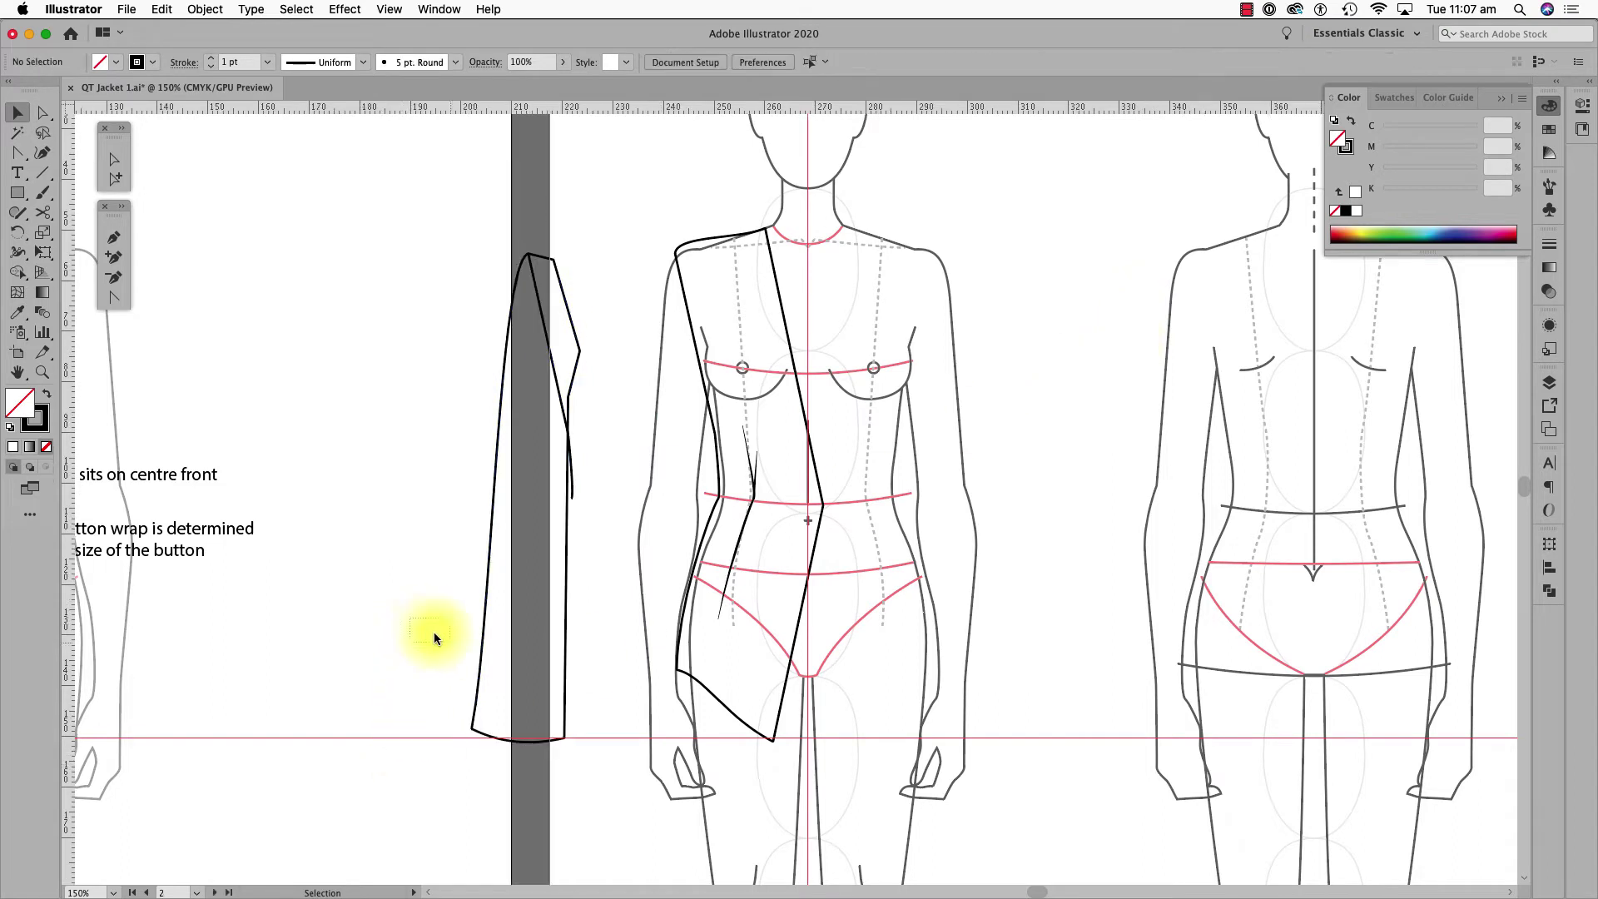
- Give the sleeve and the front panel a white fill with a black stroke
click(480, 655)
click(10, 430)
click(693, 259)
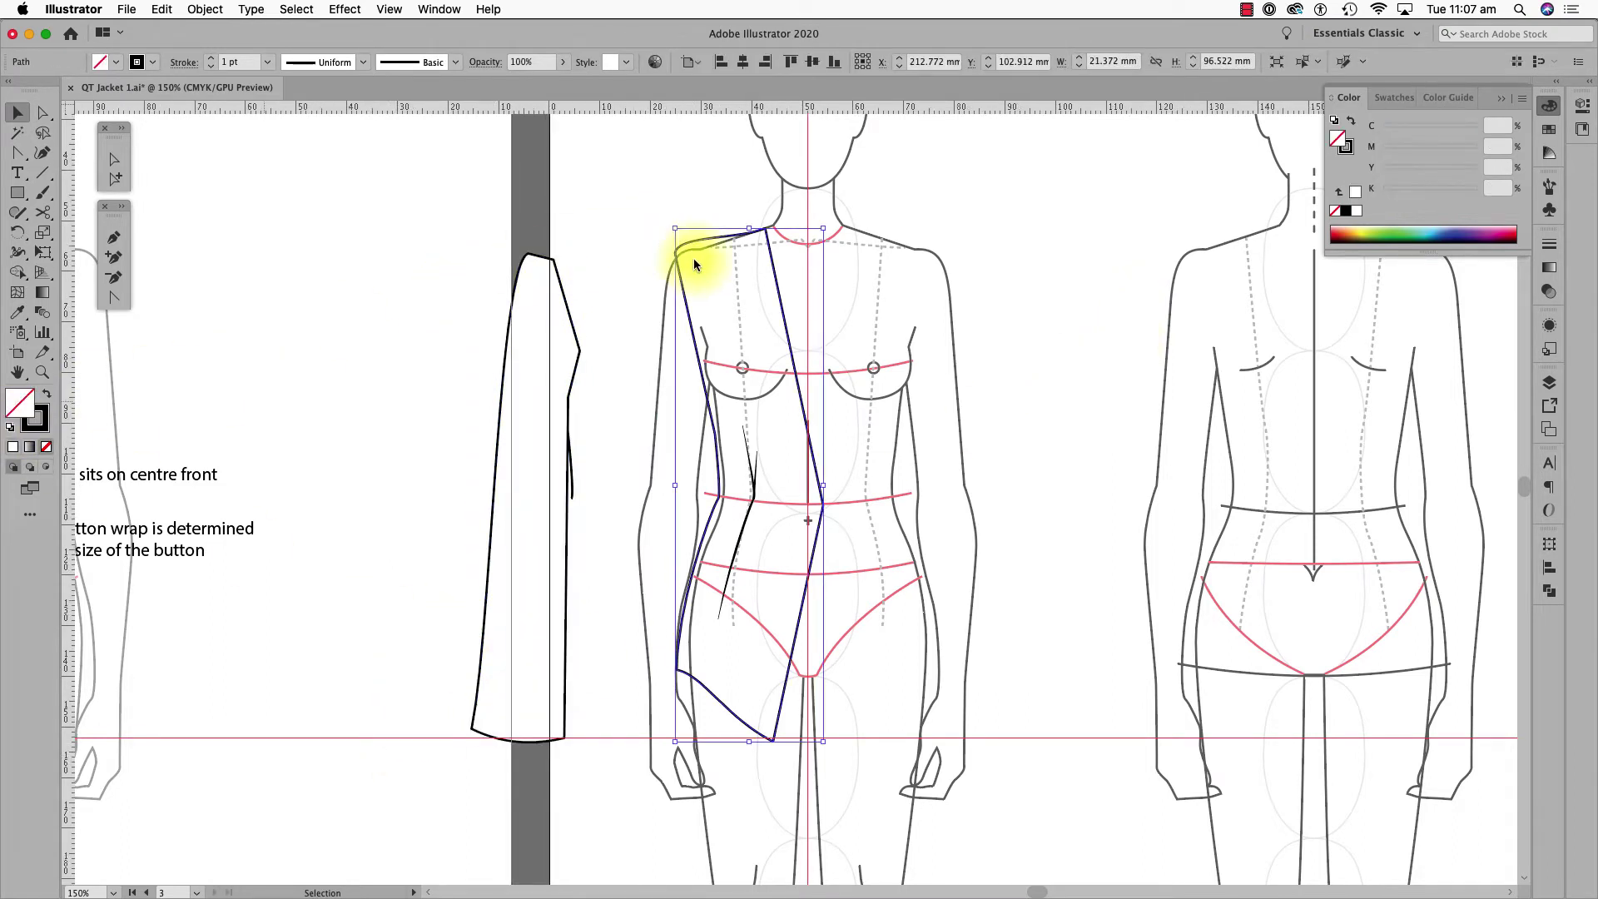
click(10, 430)
- Bring the copied armhole line to the front and trim away the sleeve area beyond it with the Shape Builder tool
click(571, 477)
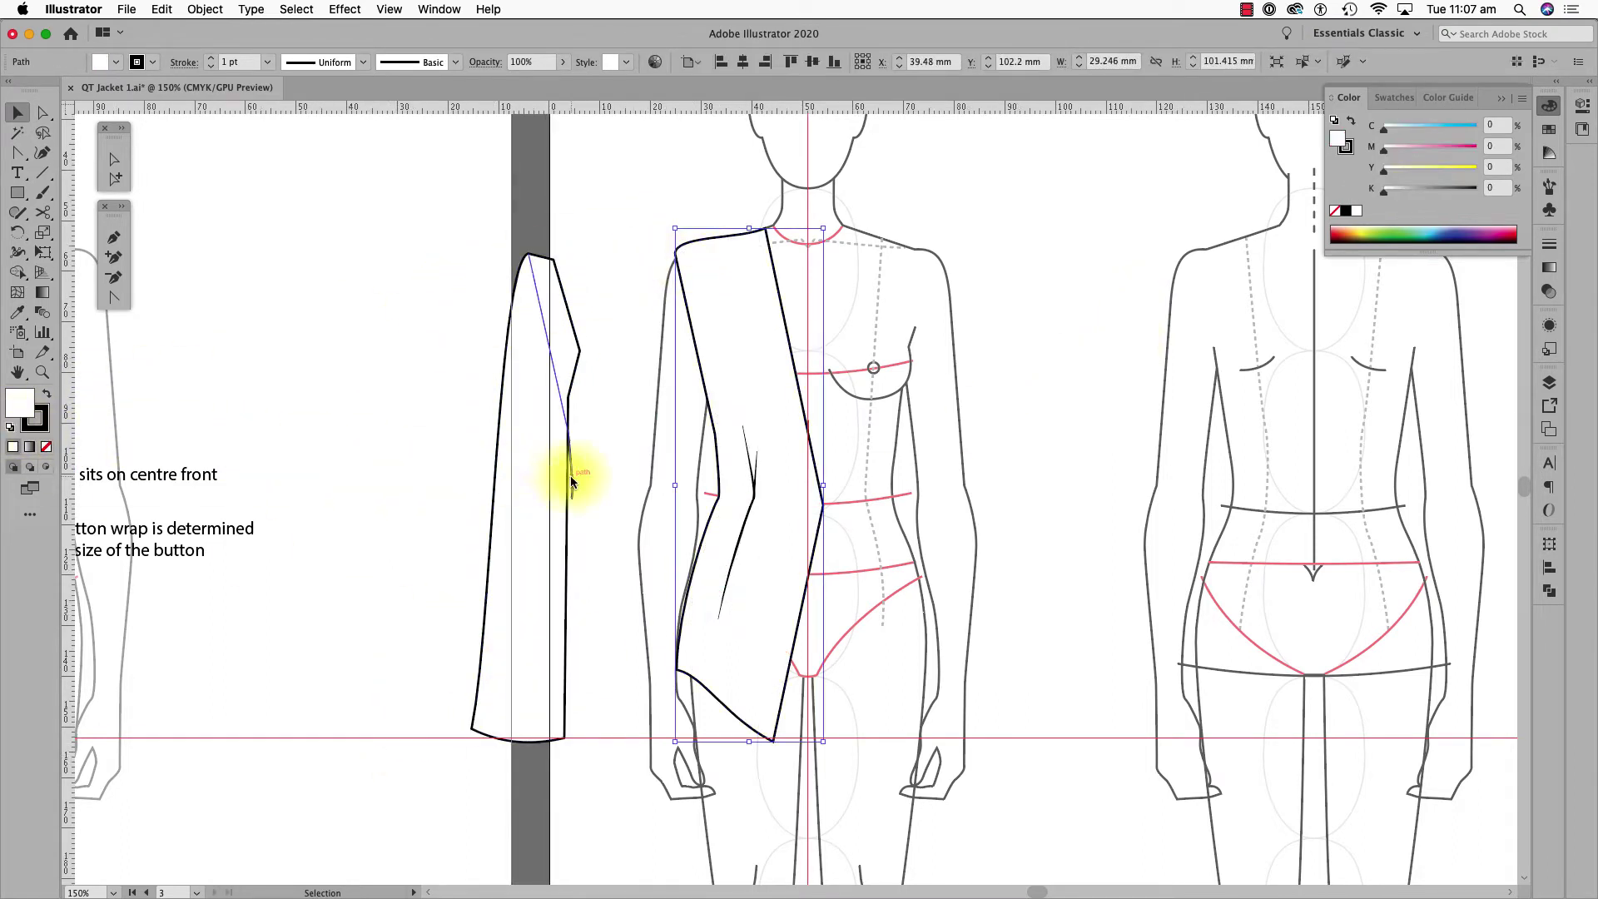
key(super+shift+bracketright)
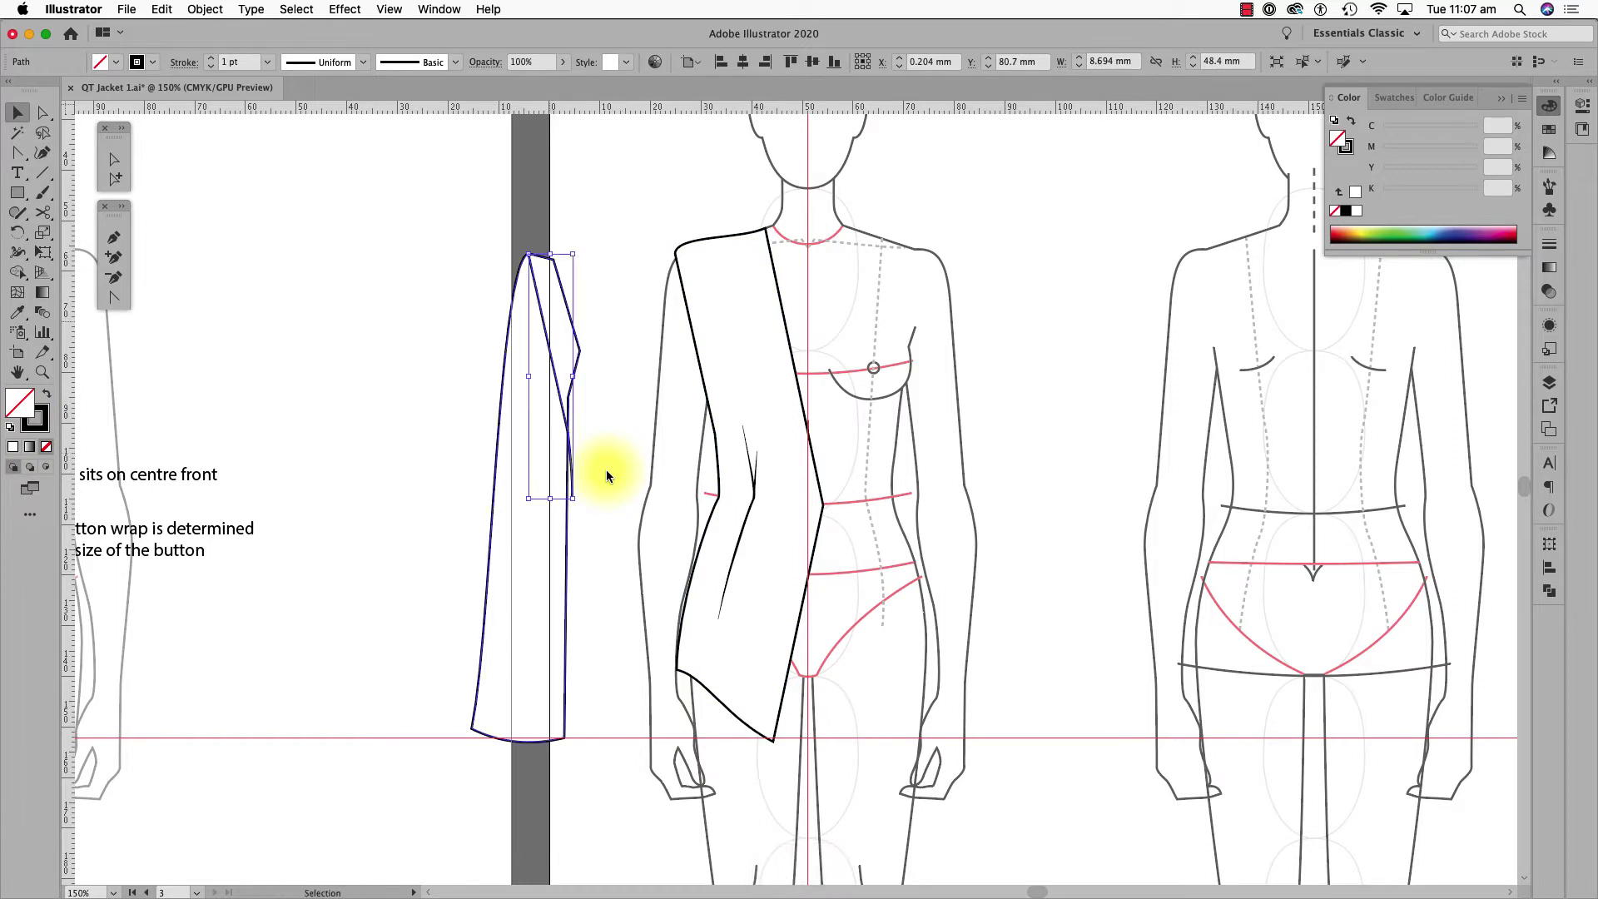
drag(473, 226, 596, 350)
click(18, 272)
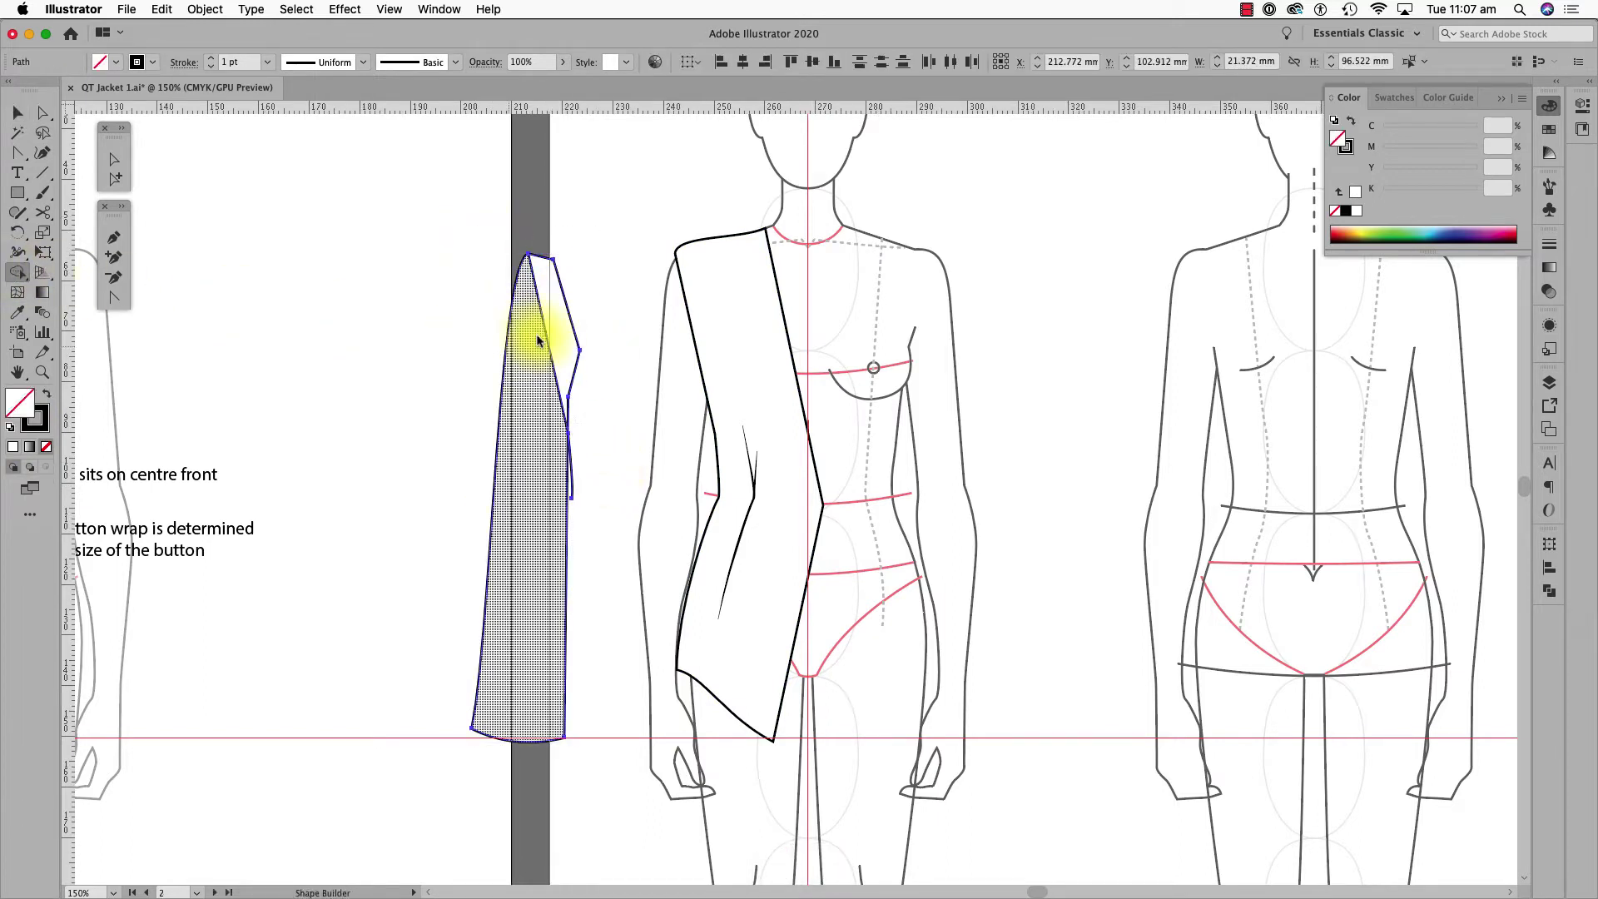
alt+click(562, 337)
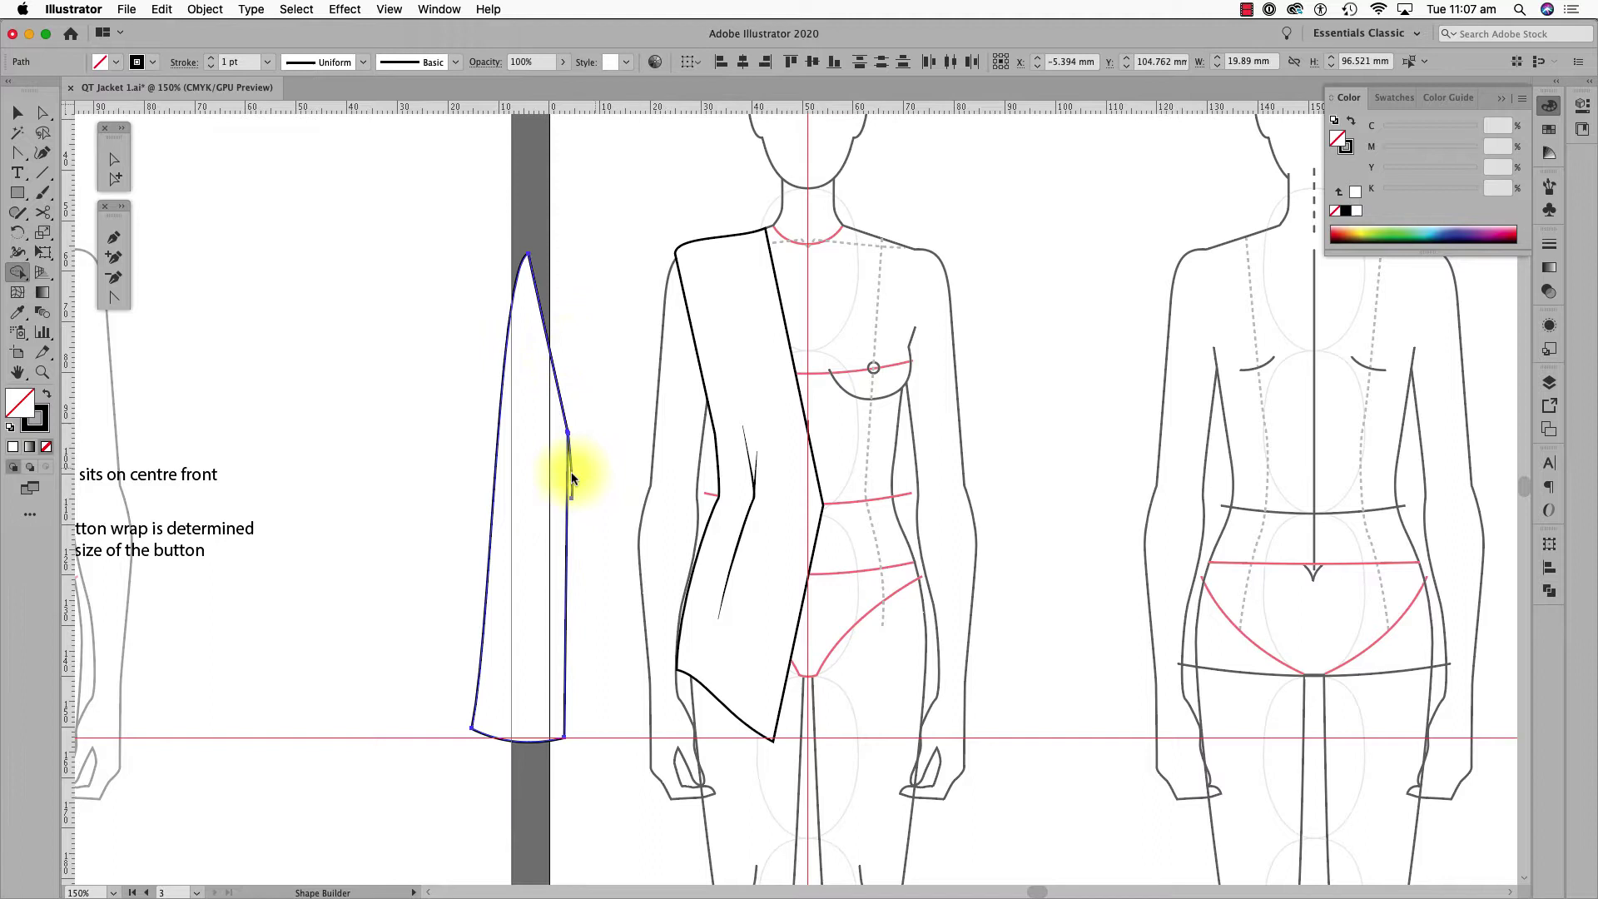
key(v)
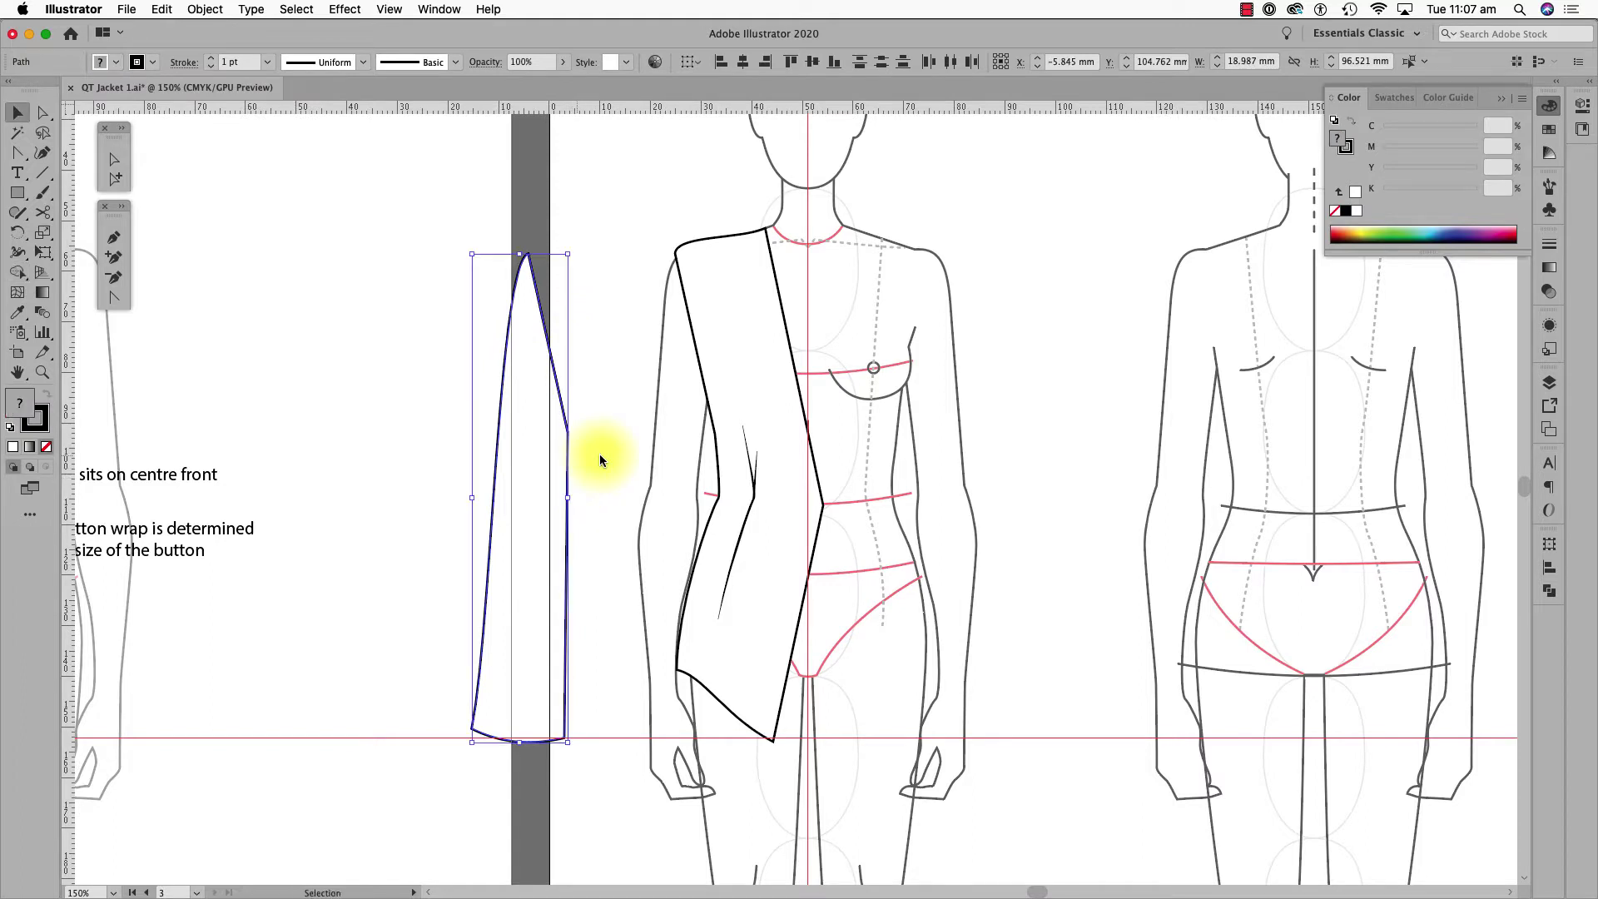
- Move the trimmed sleeve about 29 mm right, back onto the front panel's armhole
click(552, 650)
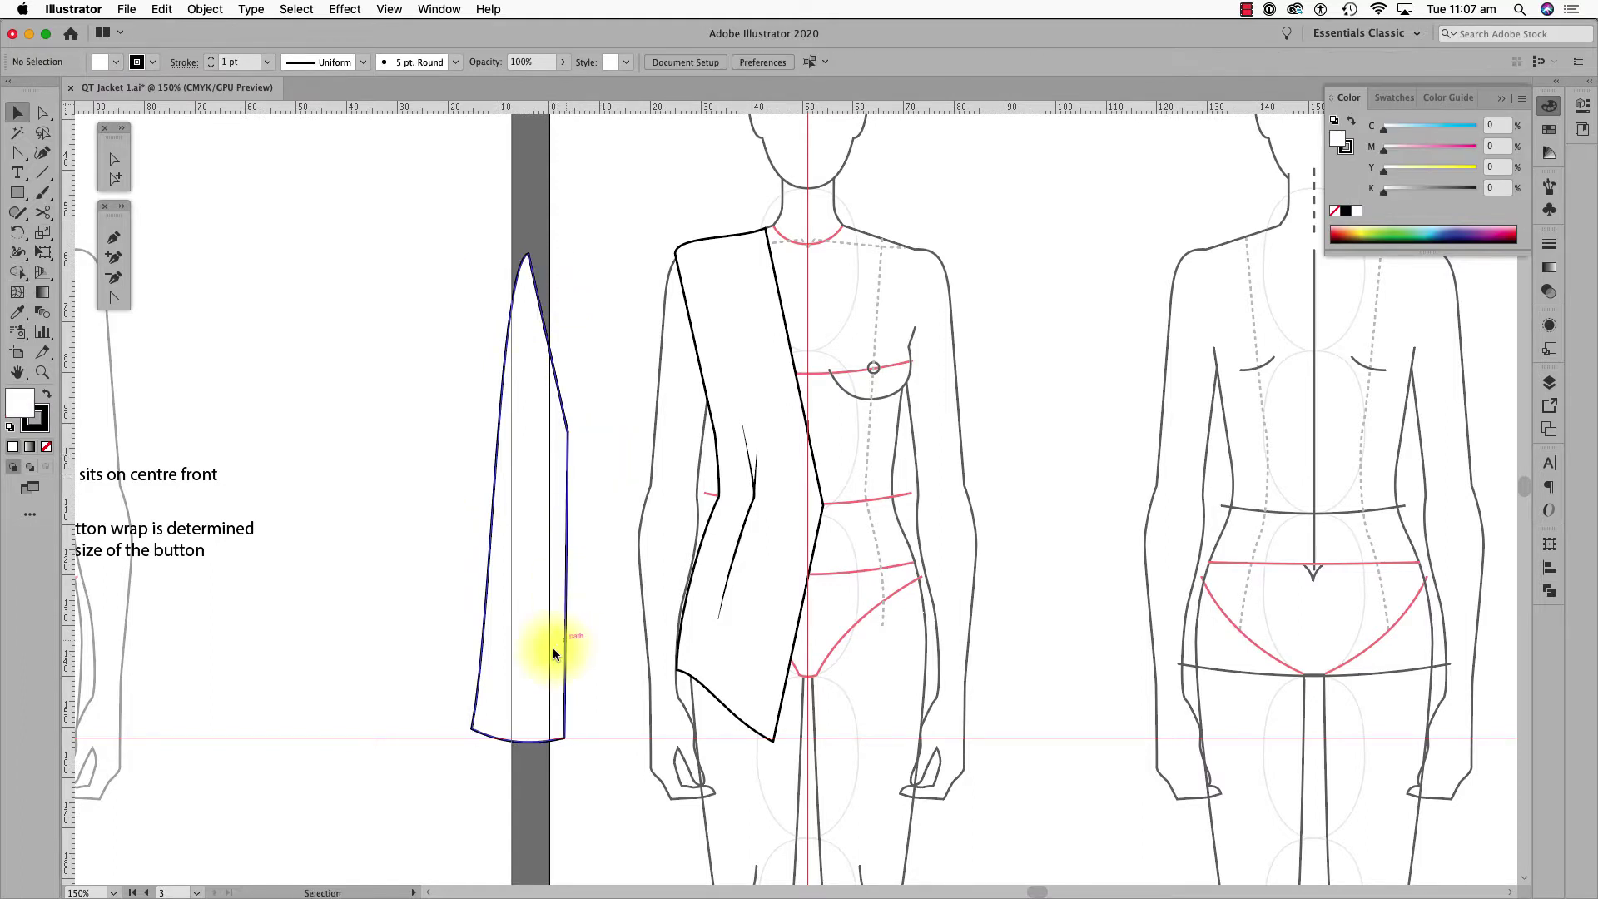
key(Right)
key(Right)
key(Right)
key(Right)
key(Right)
key(Right)
key(Right)
key(Right)
key(Right)
key(Right)
key(Right)
key(Right)
key(Right)
key(Right)
key(Right)
key(Right)
key(Right)
key(Right)
key(Right)
key(Right)
key(Right)
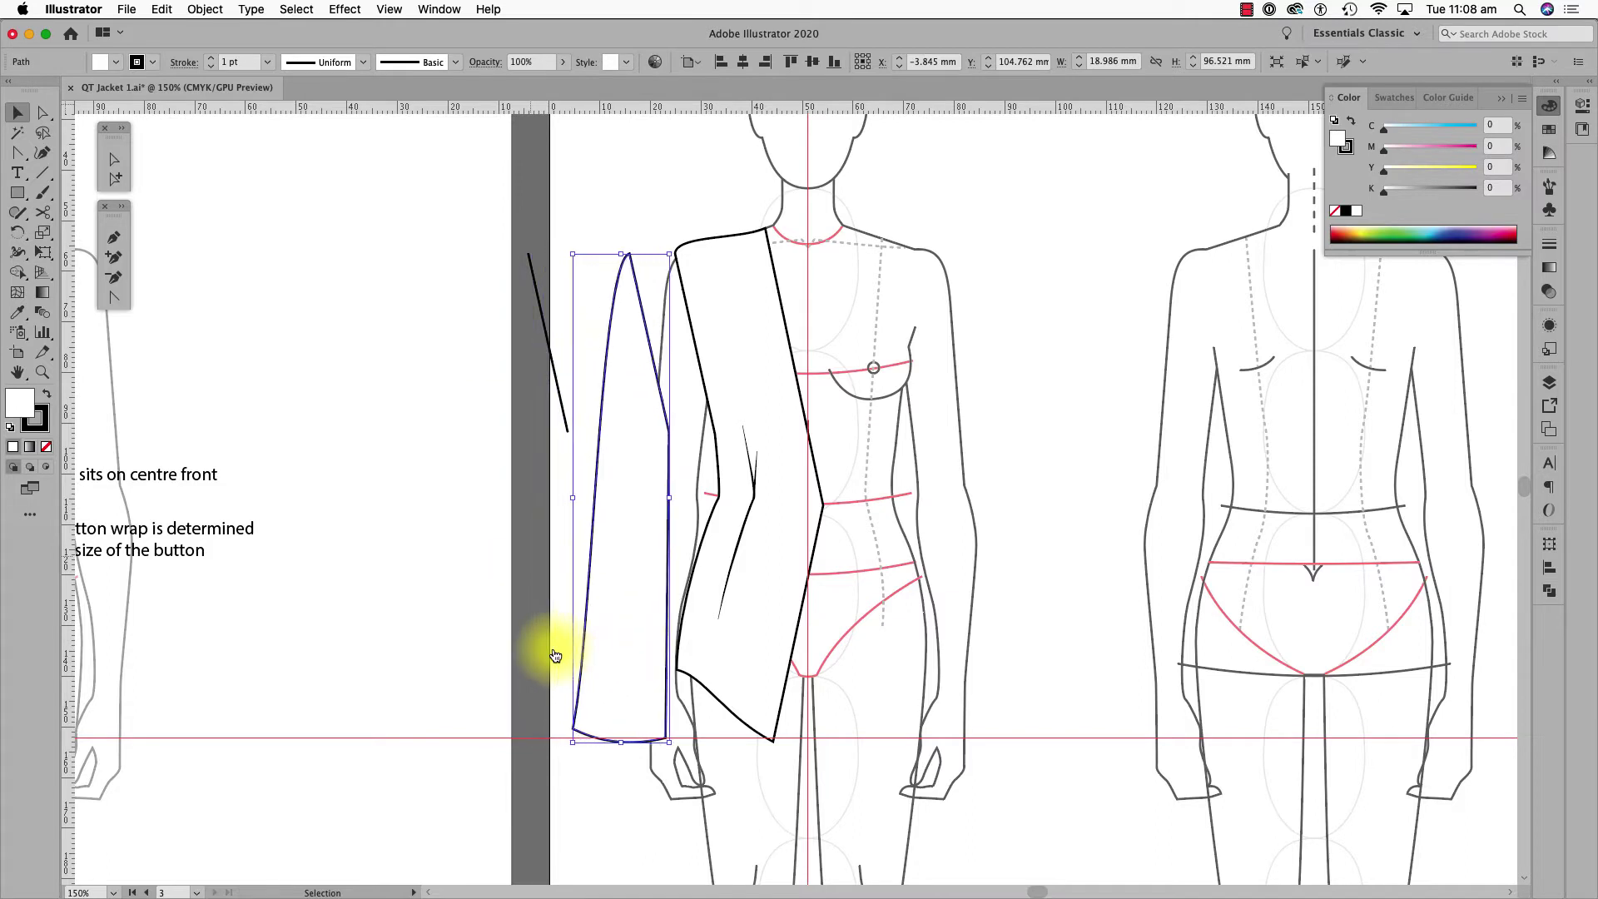
- Bend the sleeve's straight inner seam outwards, away from the body, into a gentle curve
scroll(503, 604, down, 1)
click(114, 297)
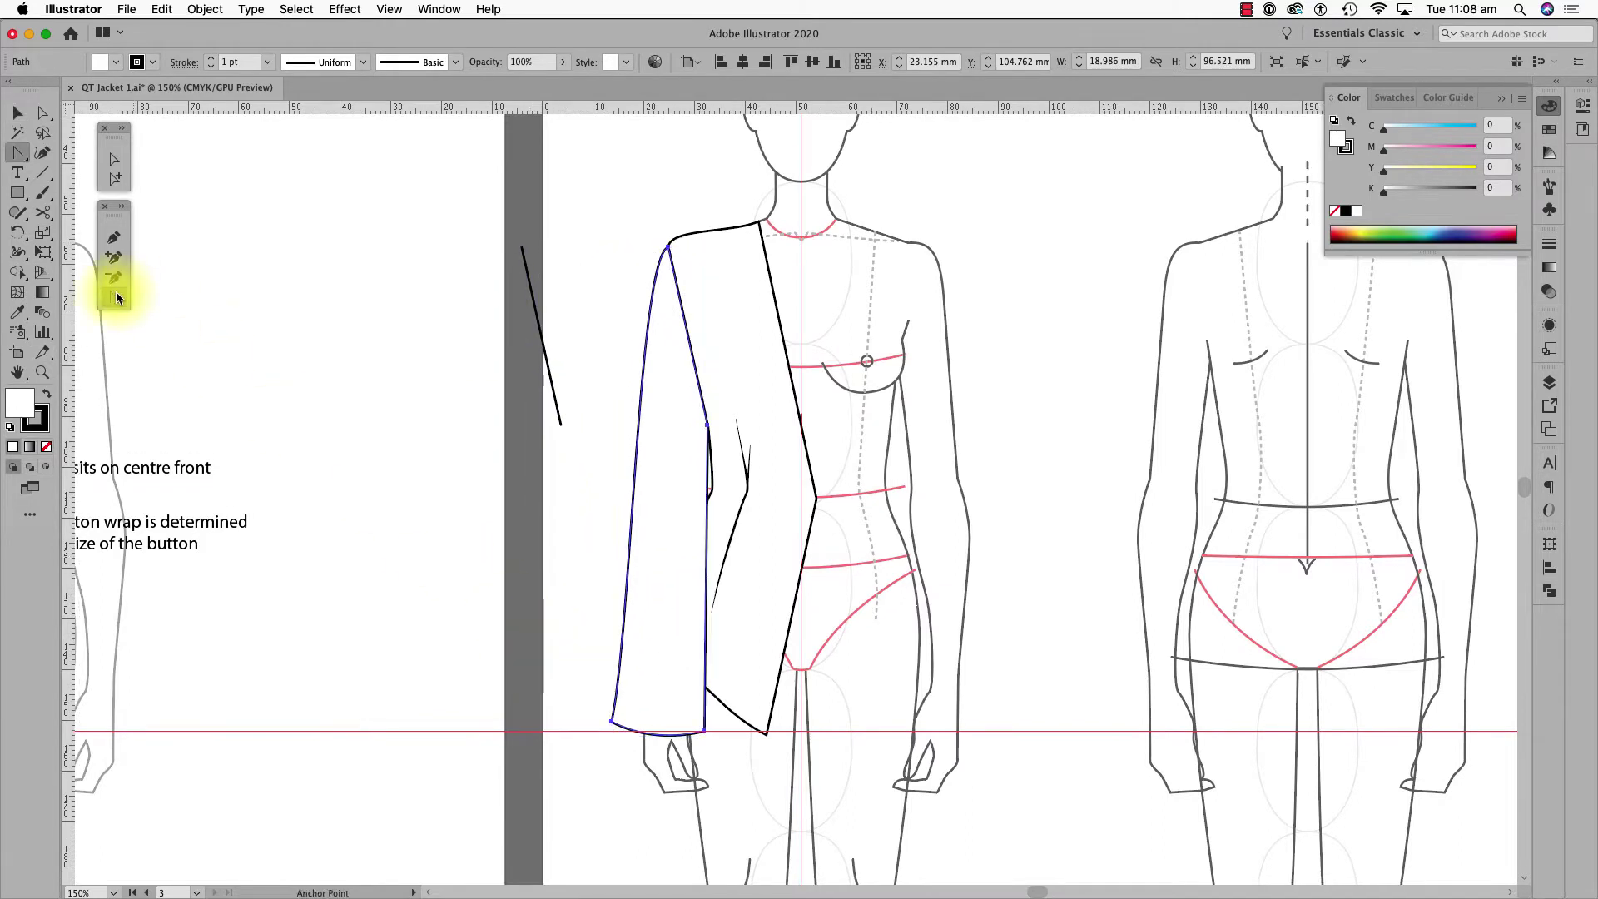
drag(702, 588, 693, 590)
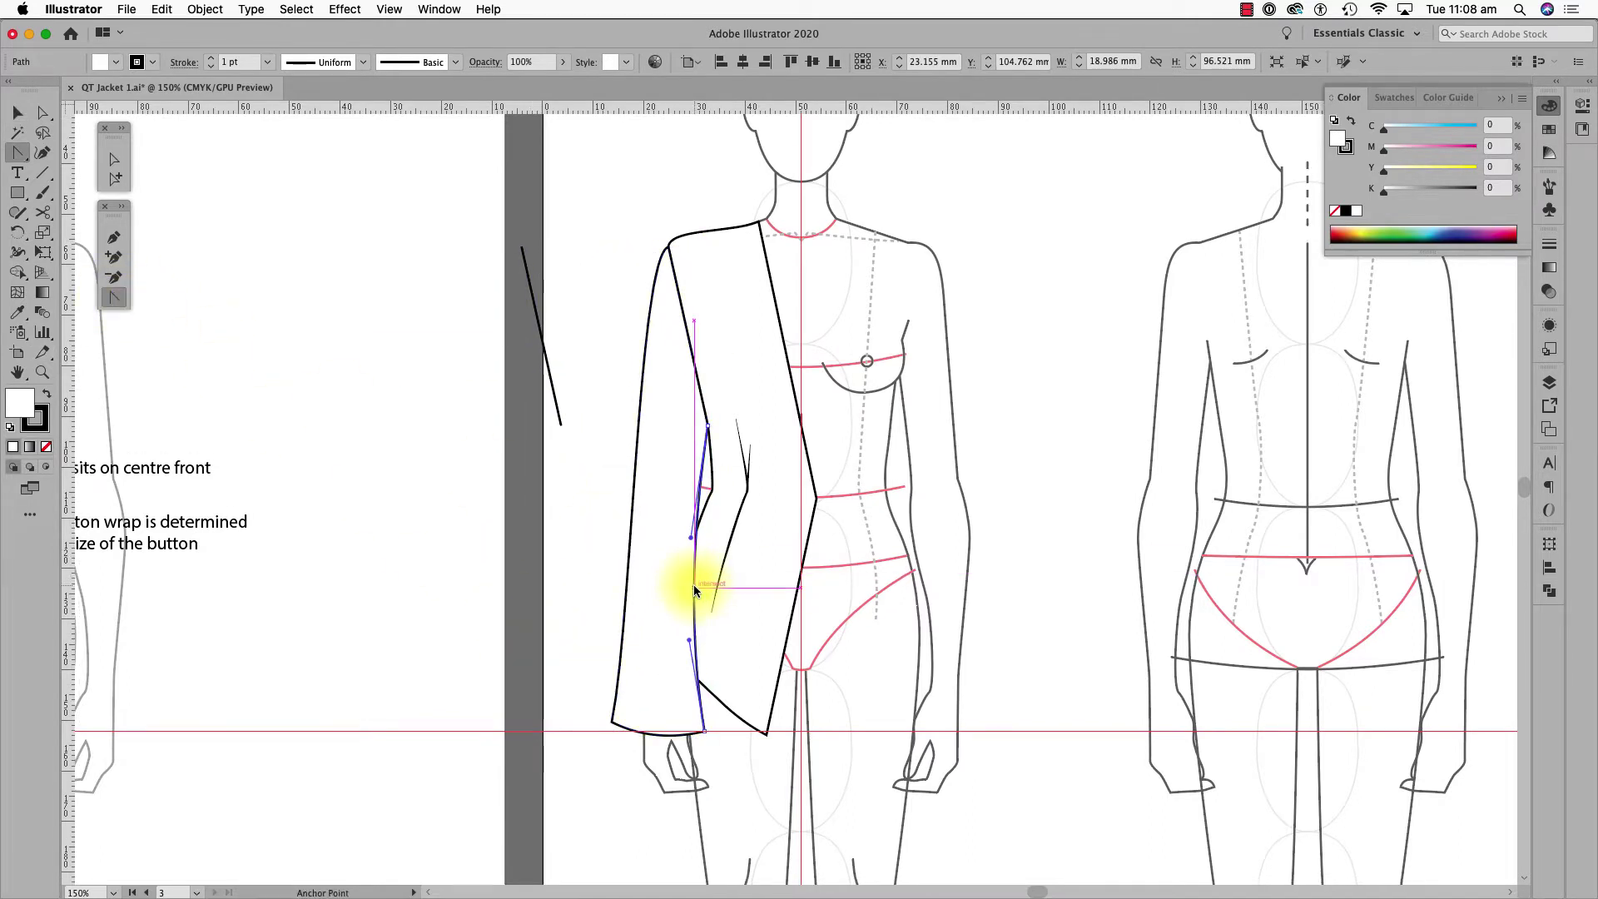
- Copy the sleeve's inner seam, paste it in front, offset it about 3 mm left and remove its fill
click(42, 112)
click(694, 511)
key(super+c)
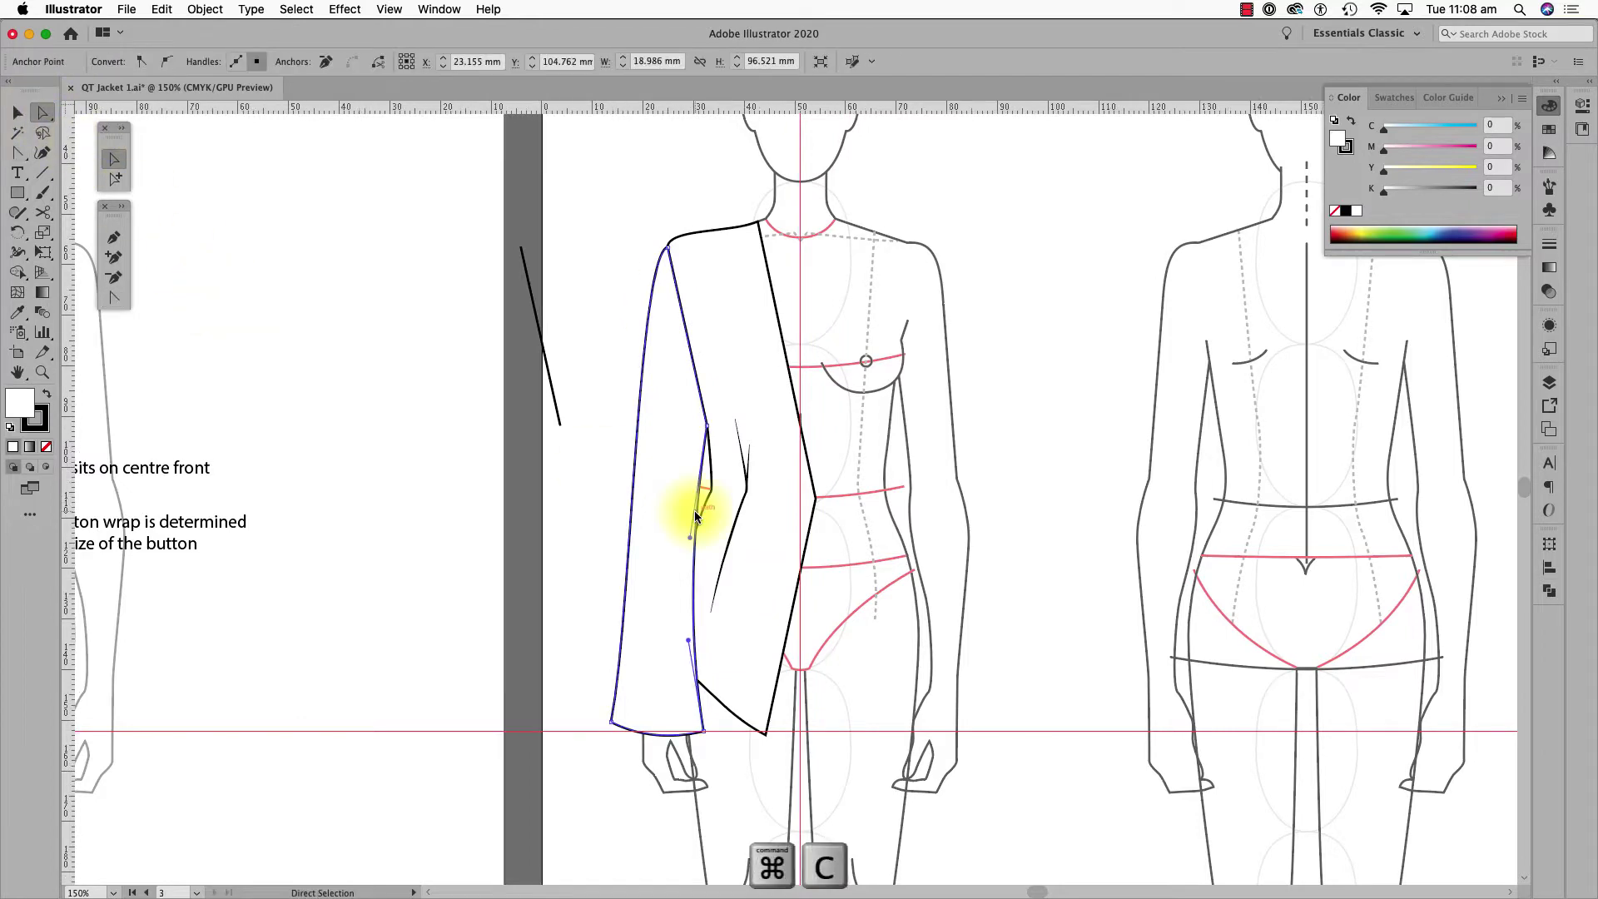
key(v)
key(super+f)
key(Left)
key(Left)
key(Left)
key(Left)
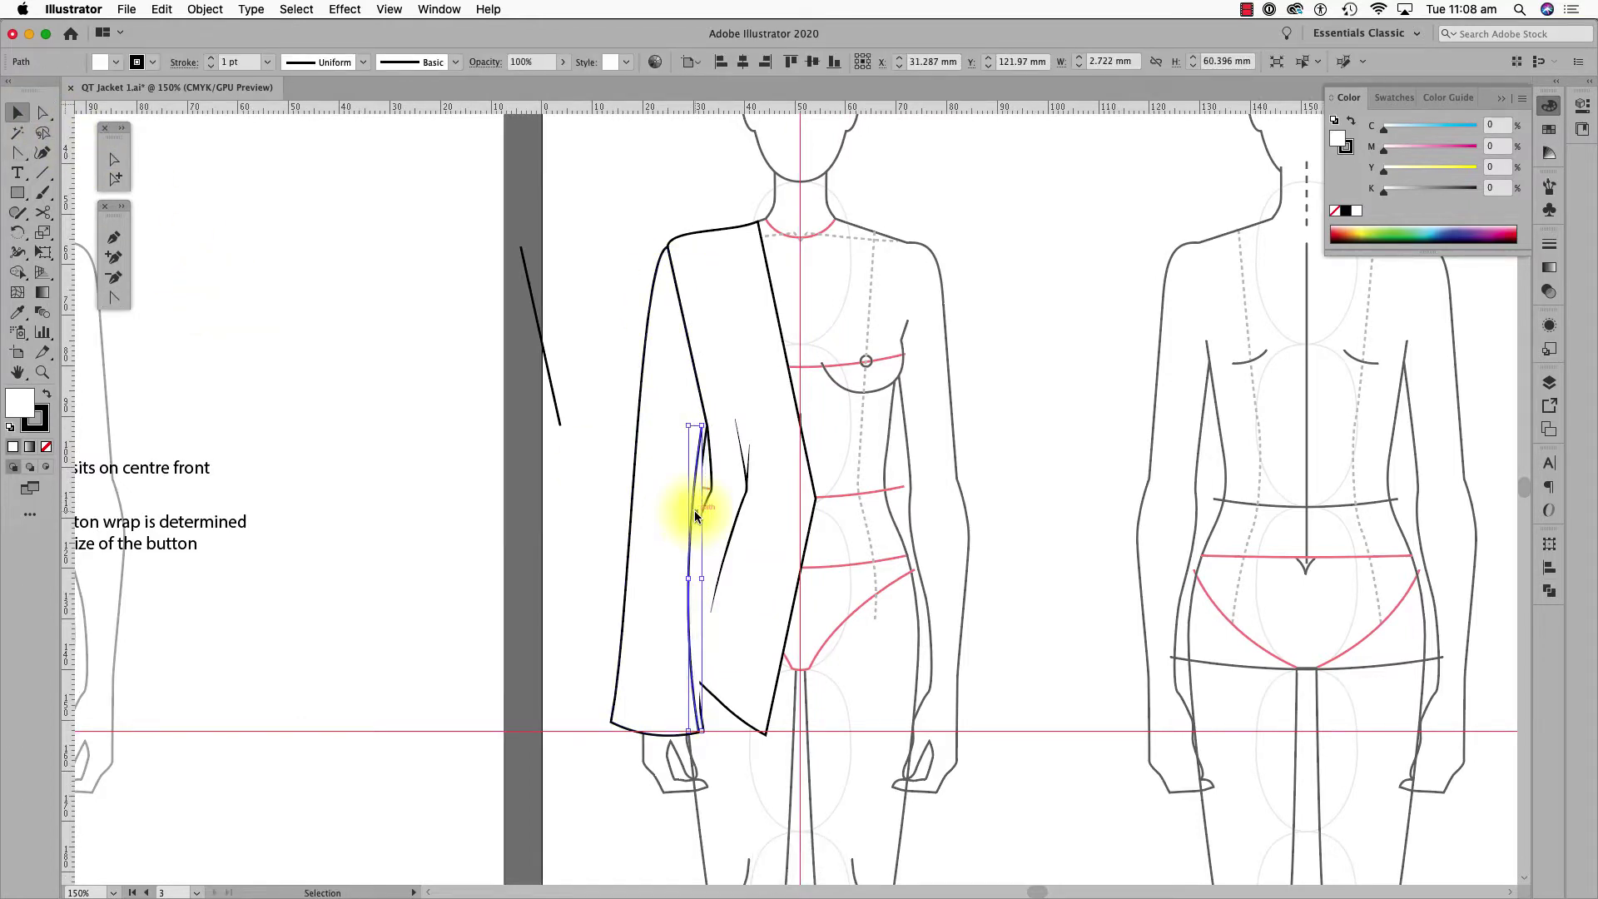
key(/)
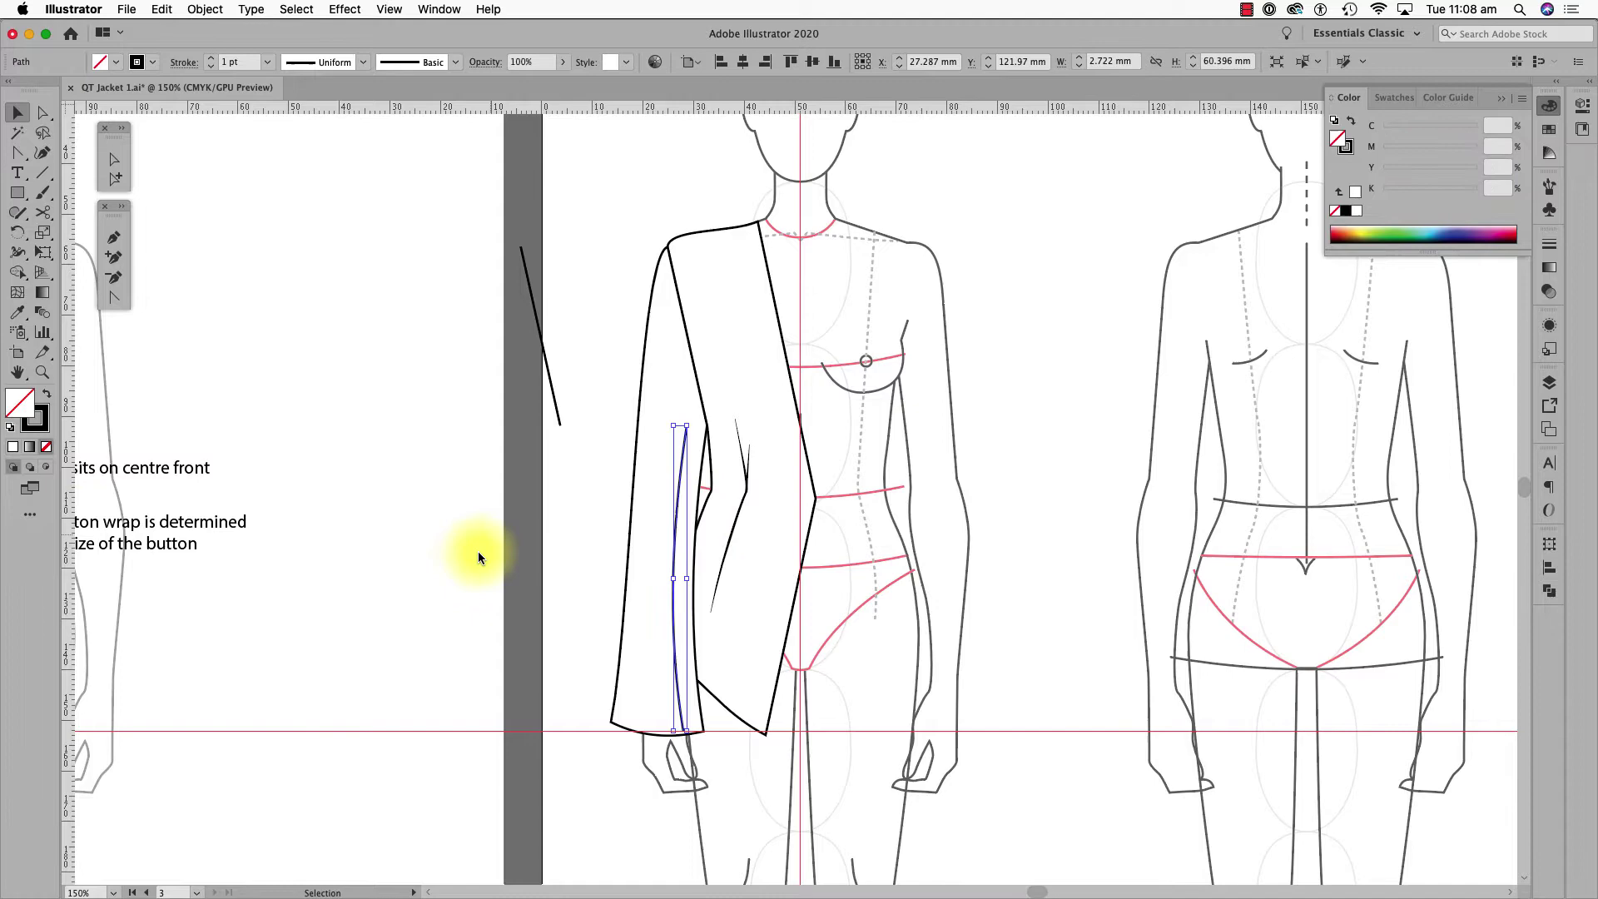
key(Right)
- Delete the leftover line beside the sleeve and extend the copied seam's upper end to the armhole edge
key(a)
drag(532, 378, 732, 453)
key(Delete)
key(super+space)
scroll(675, 641, down, 5)
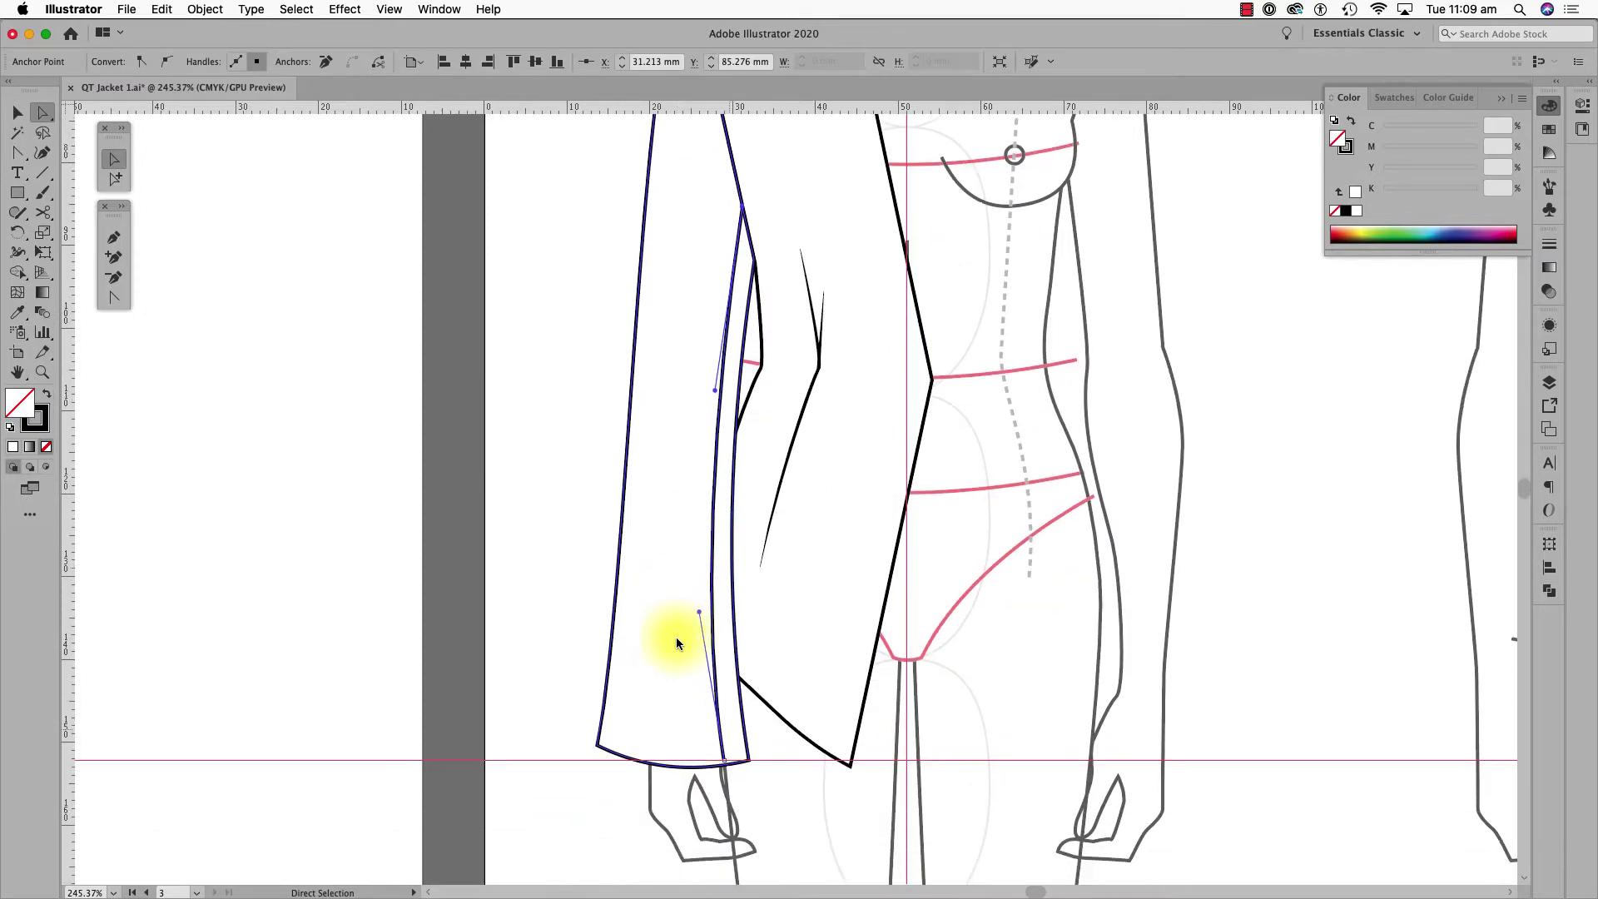
click(388, 632)
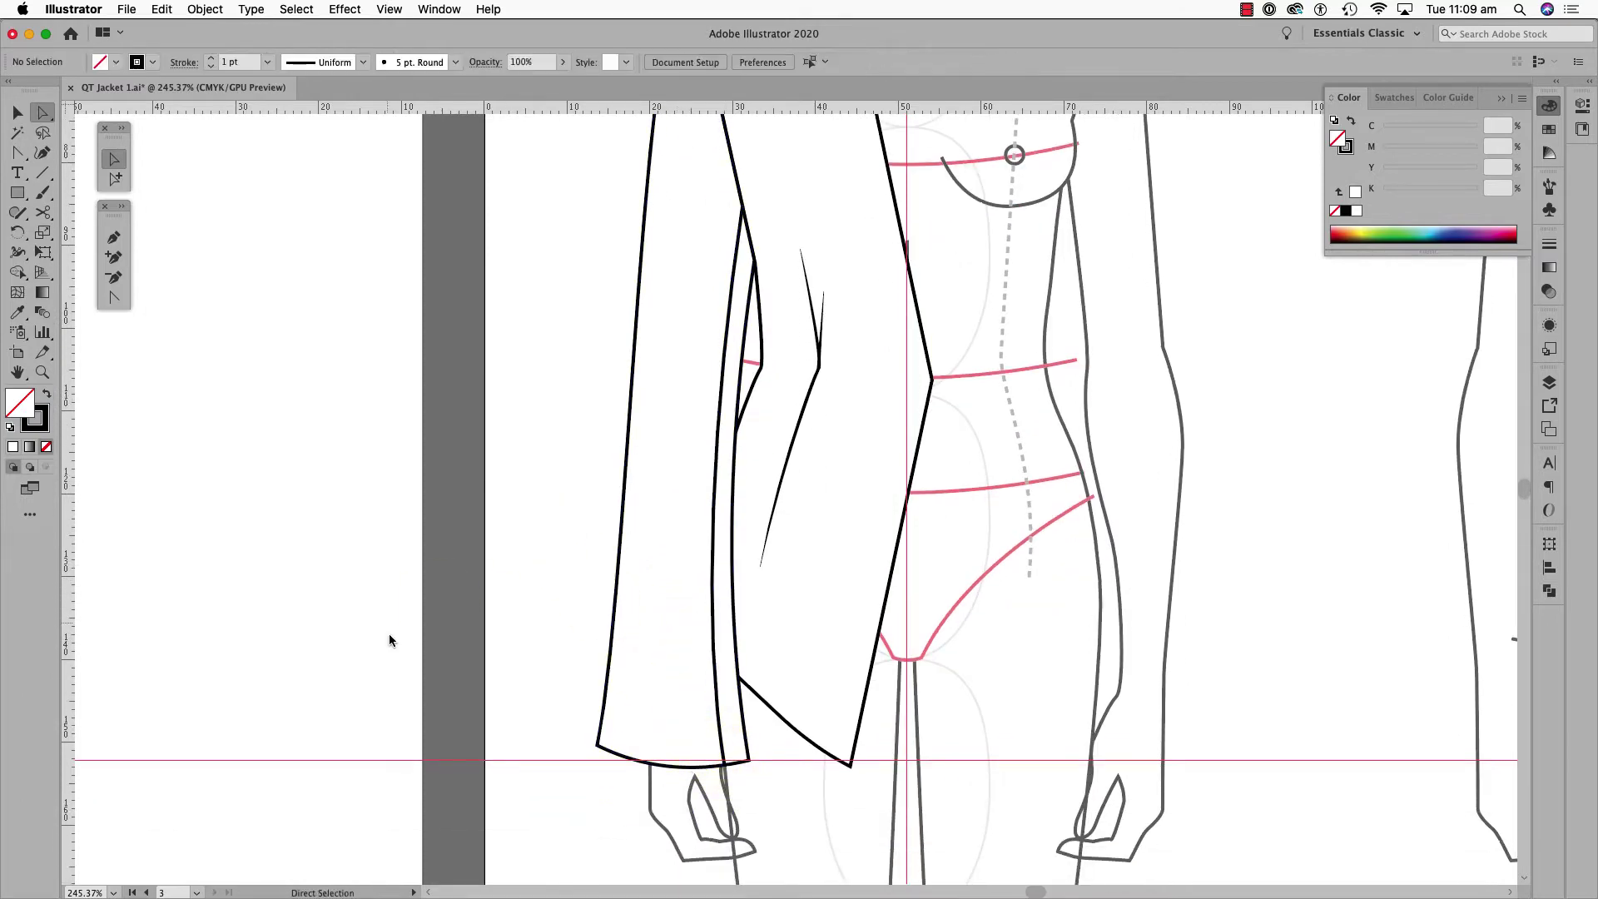
- Send the sleeve behind the front panel
scroll(556, 426, up, 7)
key(super+minus)
key(super+minus)
key(super+minus)
key(super+minus)
key(v)
drag(691, 648, 741, 672)
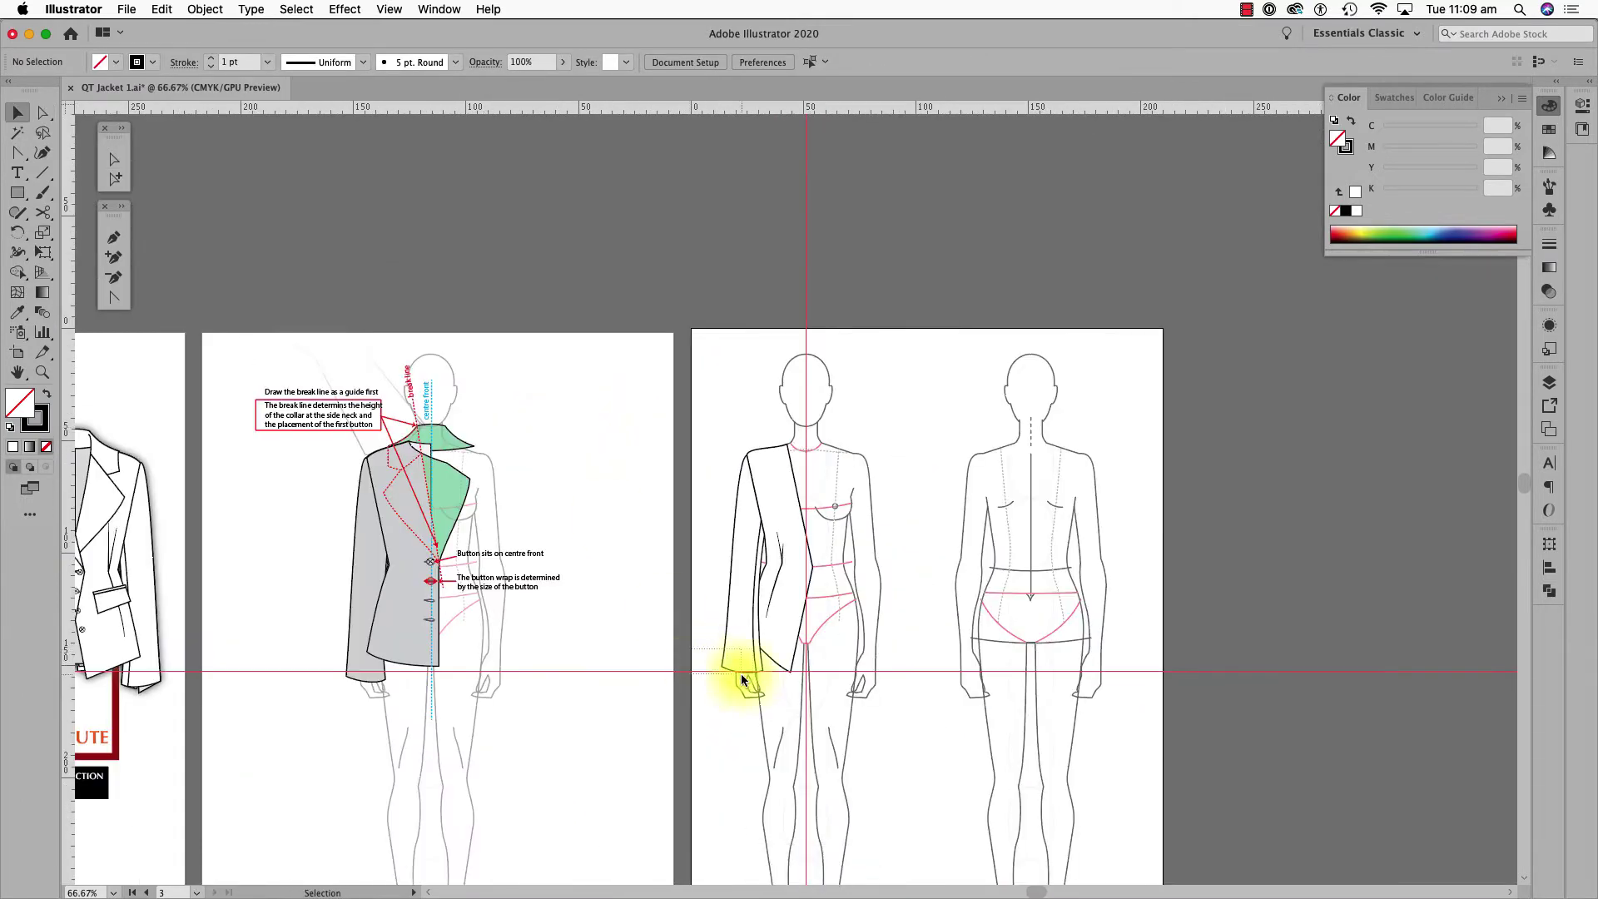
click(742, 658)
key(super+bracketleft)
scroll(811, 746, up, 3)
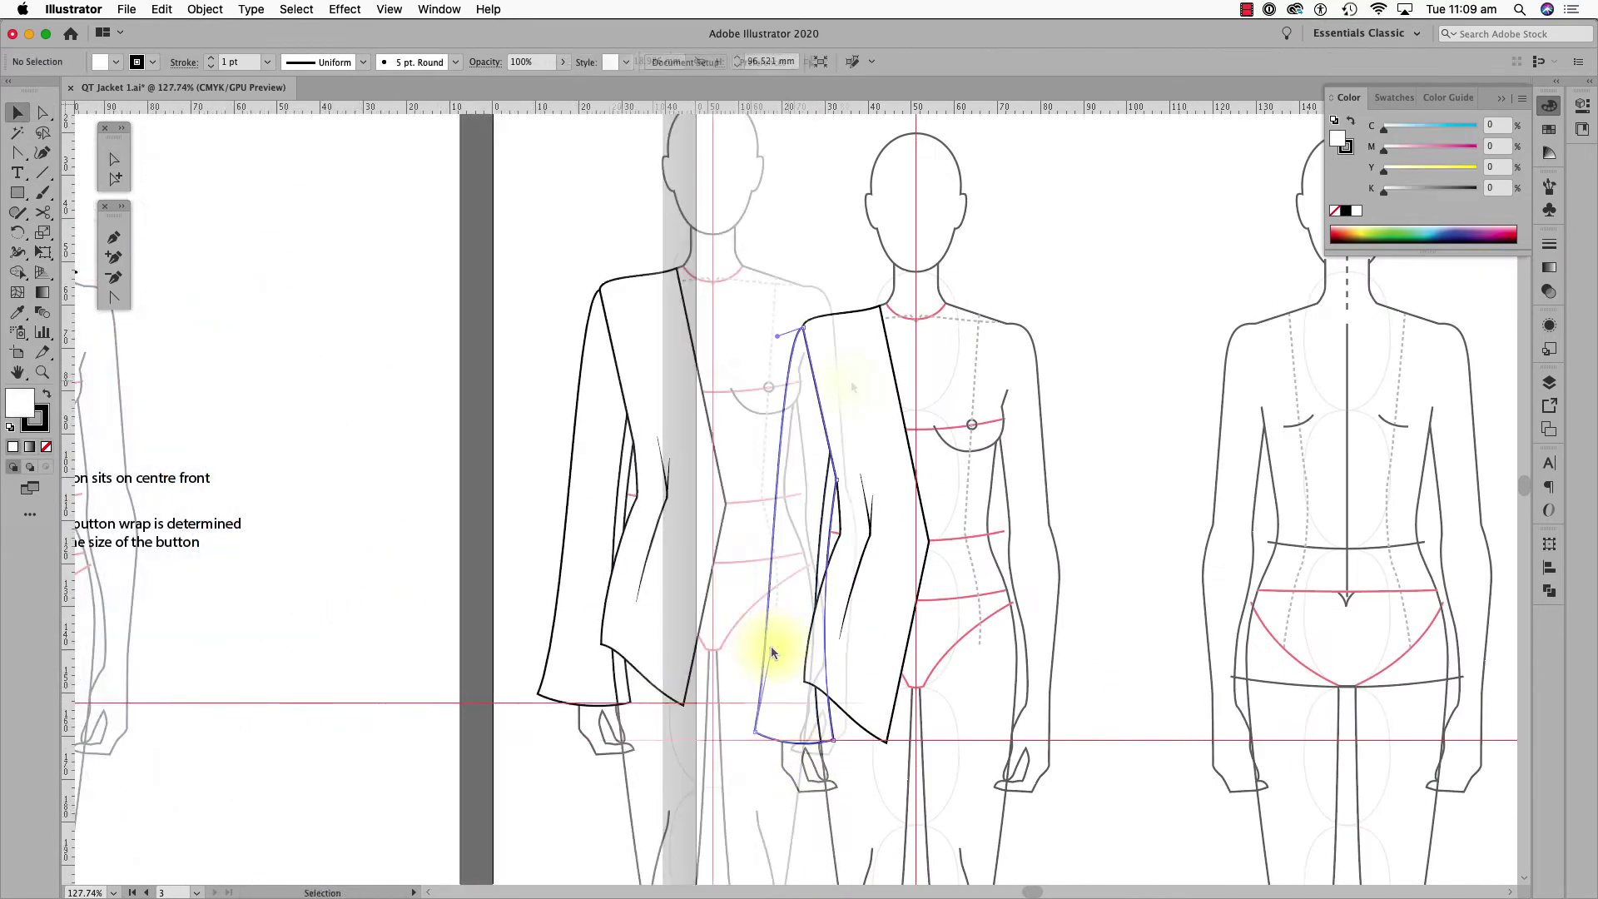
- With the Pen tool, draw the notched collar and lapel outline from the front break point up to the neck and back, curving the lapel edge
key(p)
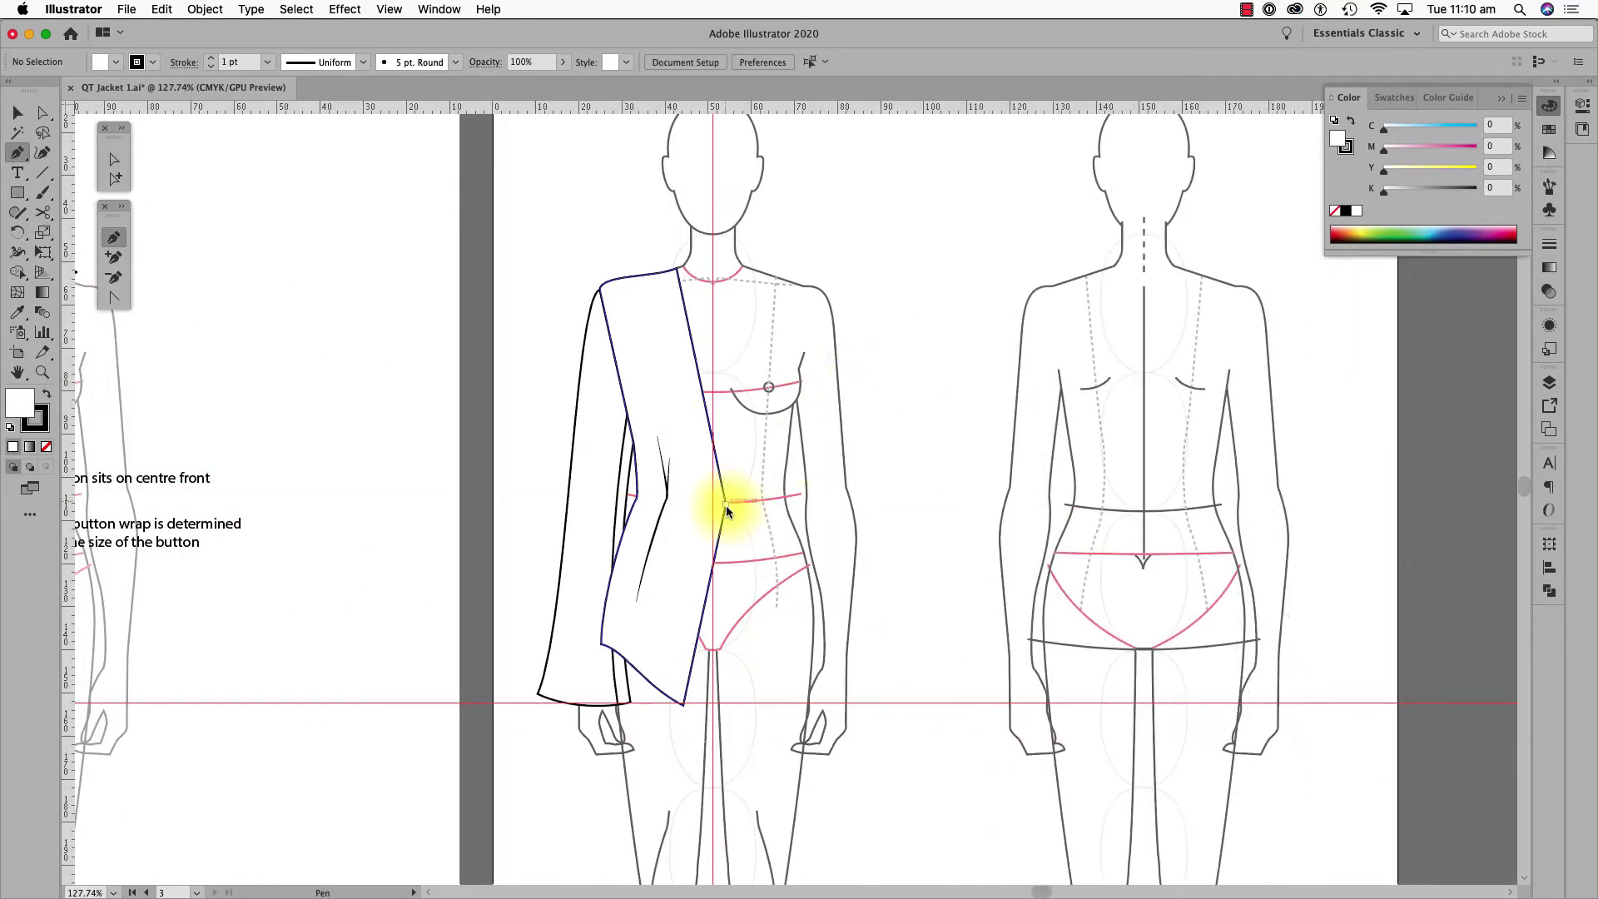
click(726, 505)
click(691, 230)
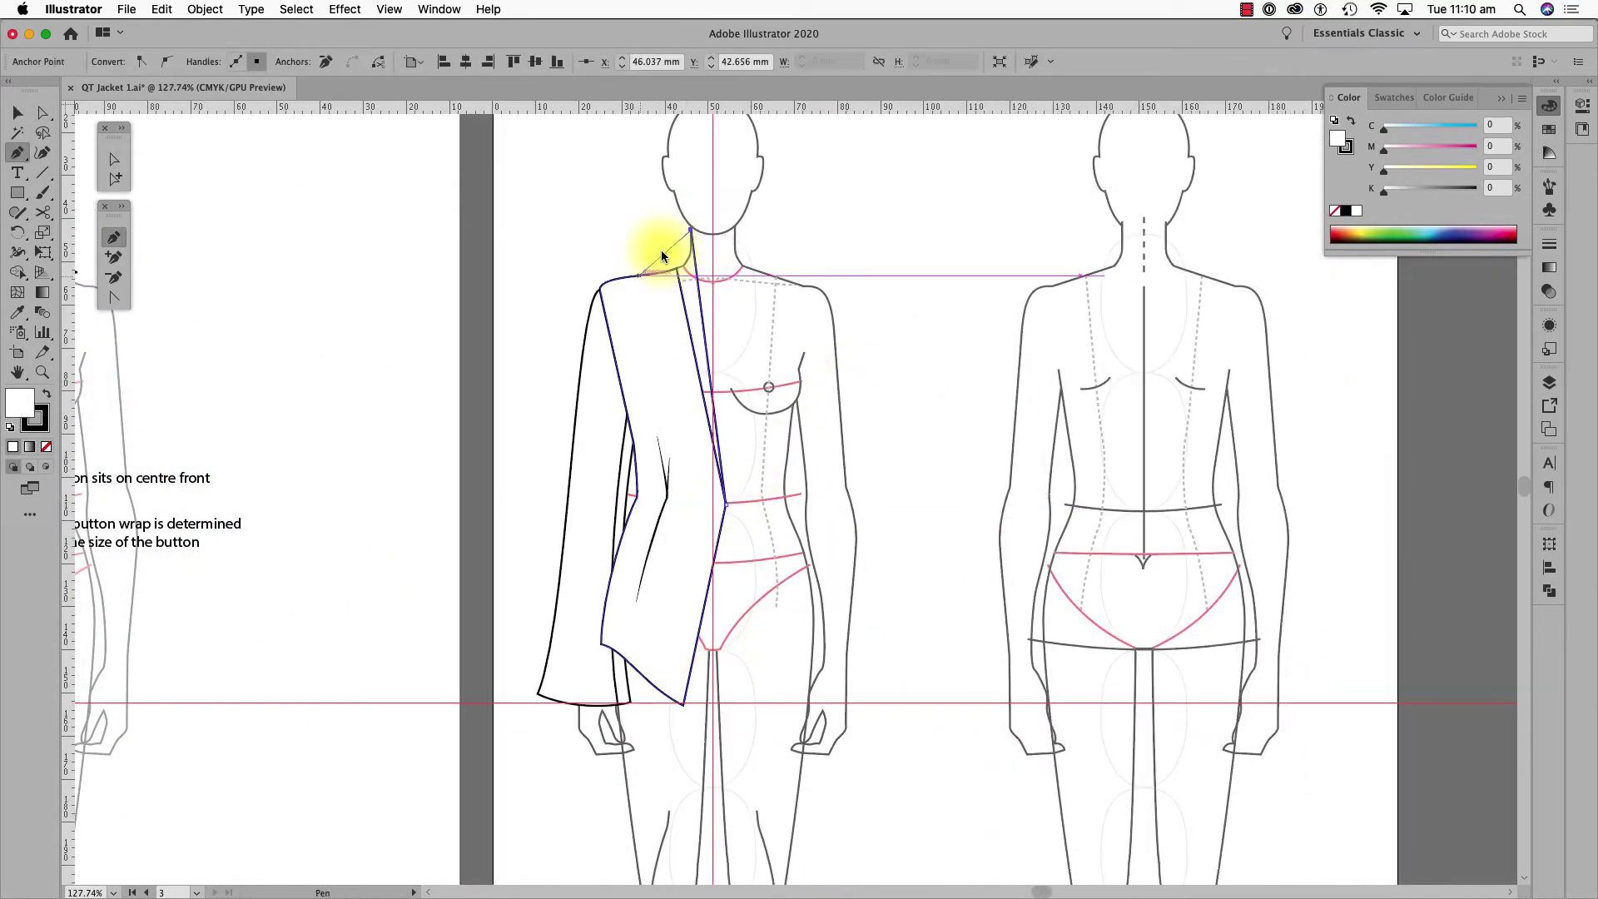
click(634, 274)
click(46, 447)
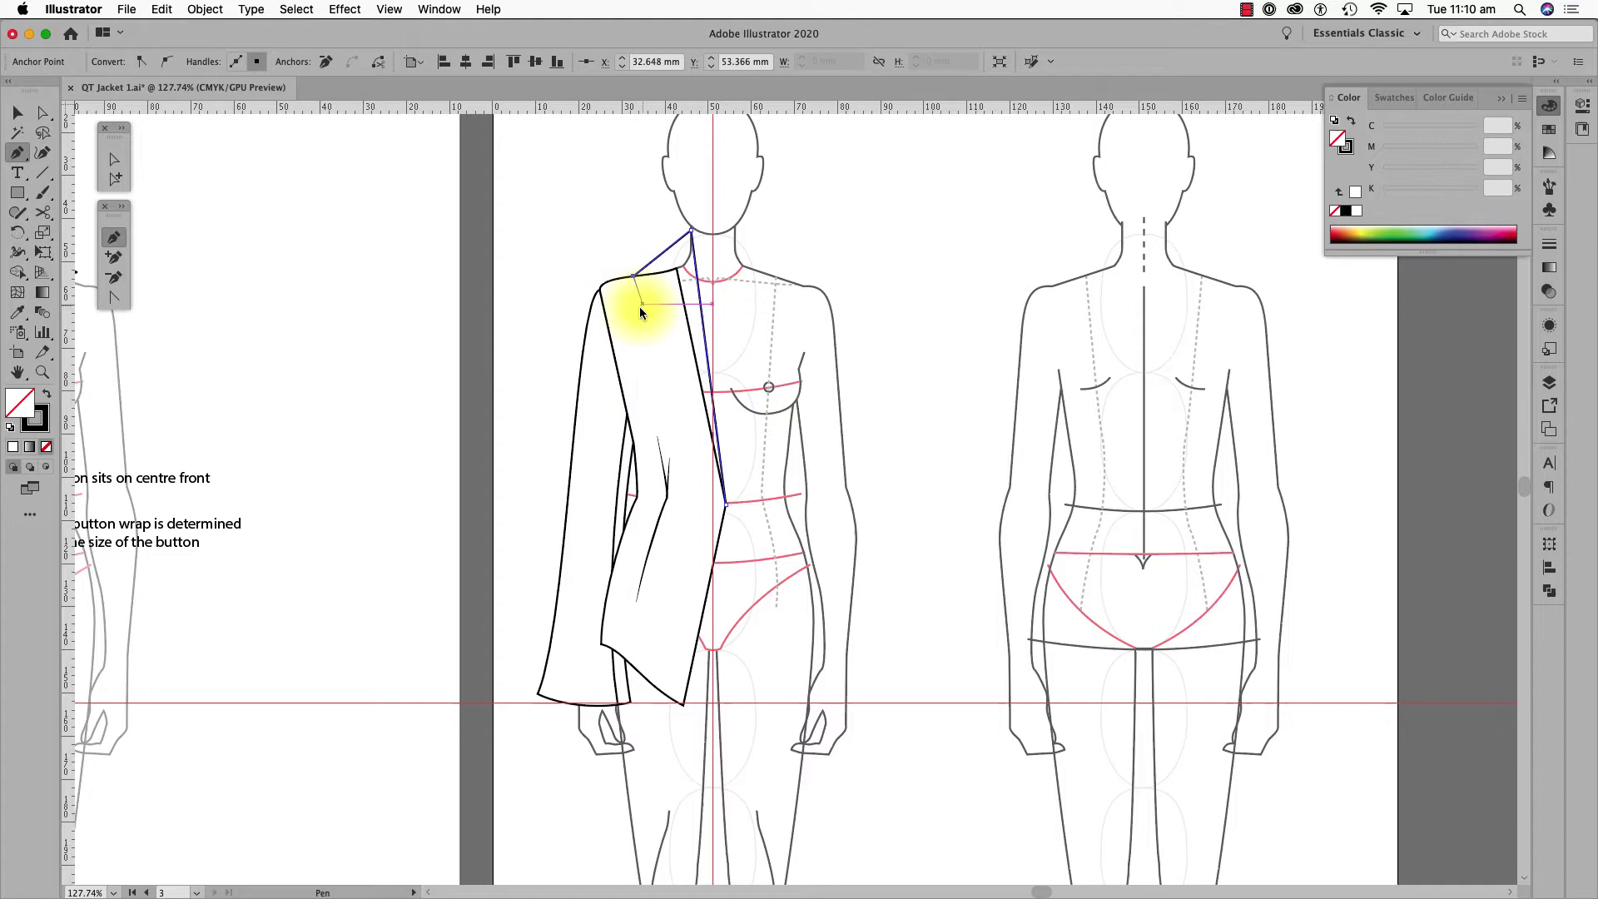
click(639, 306)
click(662, 308)
click(621, 347)
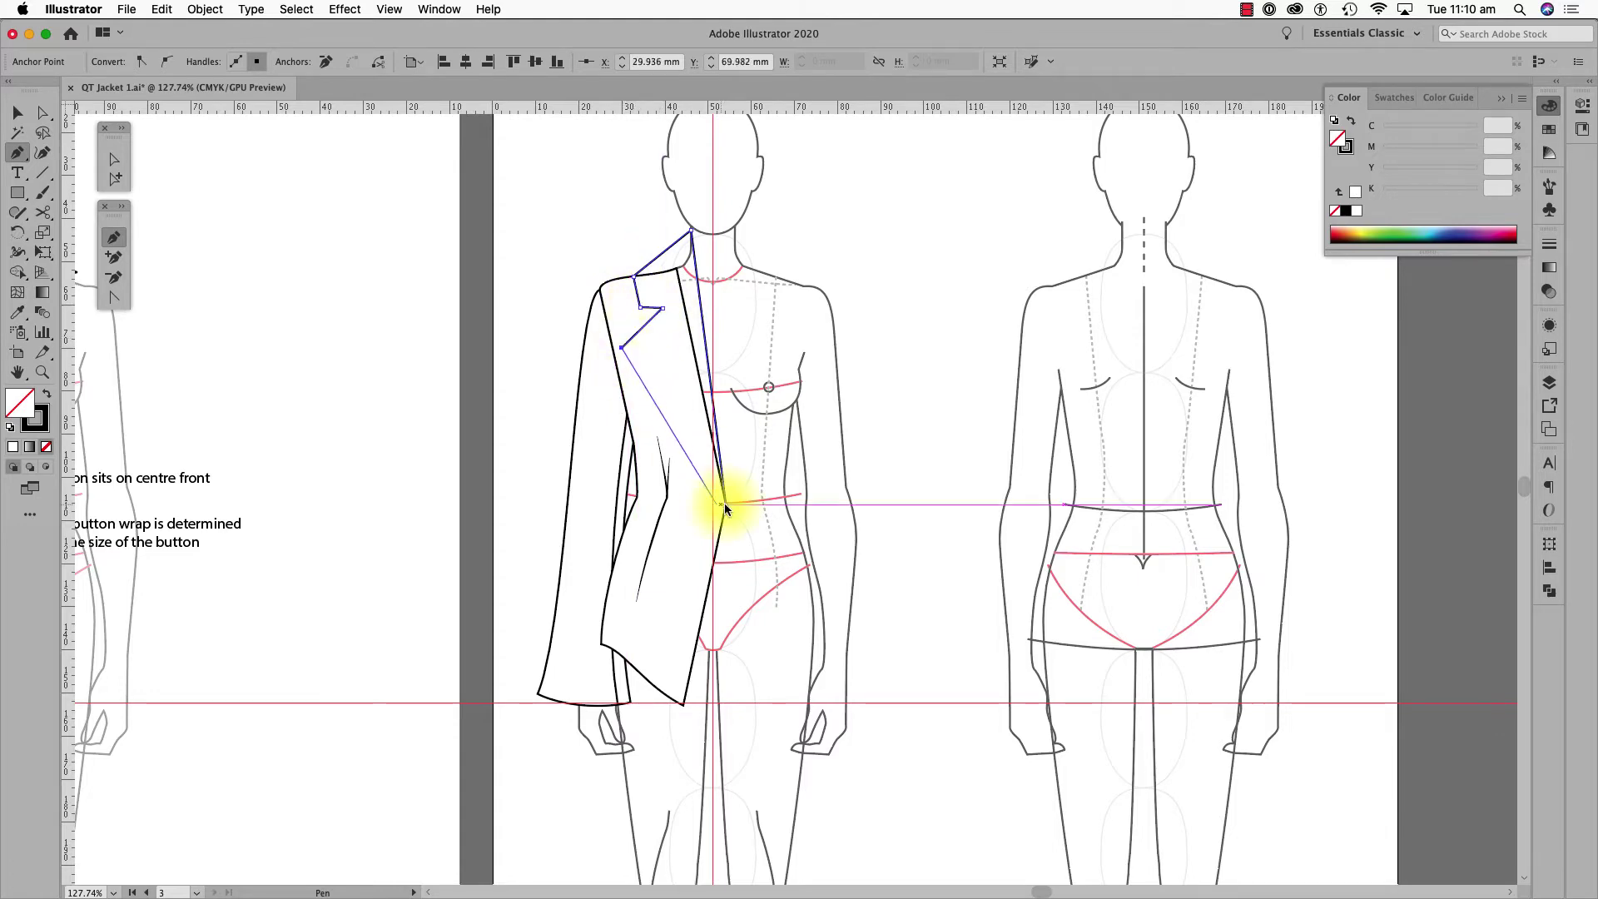
drag(724, 505, 772, 531)
key(v)
- Curve the collar's outer edge between neck and shoulder, and raise the collar point slightly above the shoulder line
click(114, 296)
drag(805, 324, 818, 350)
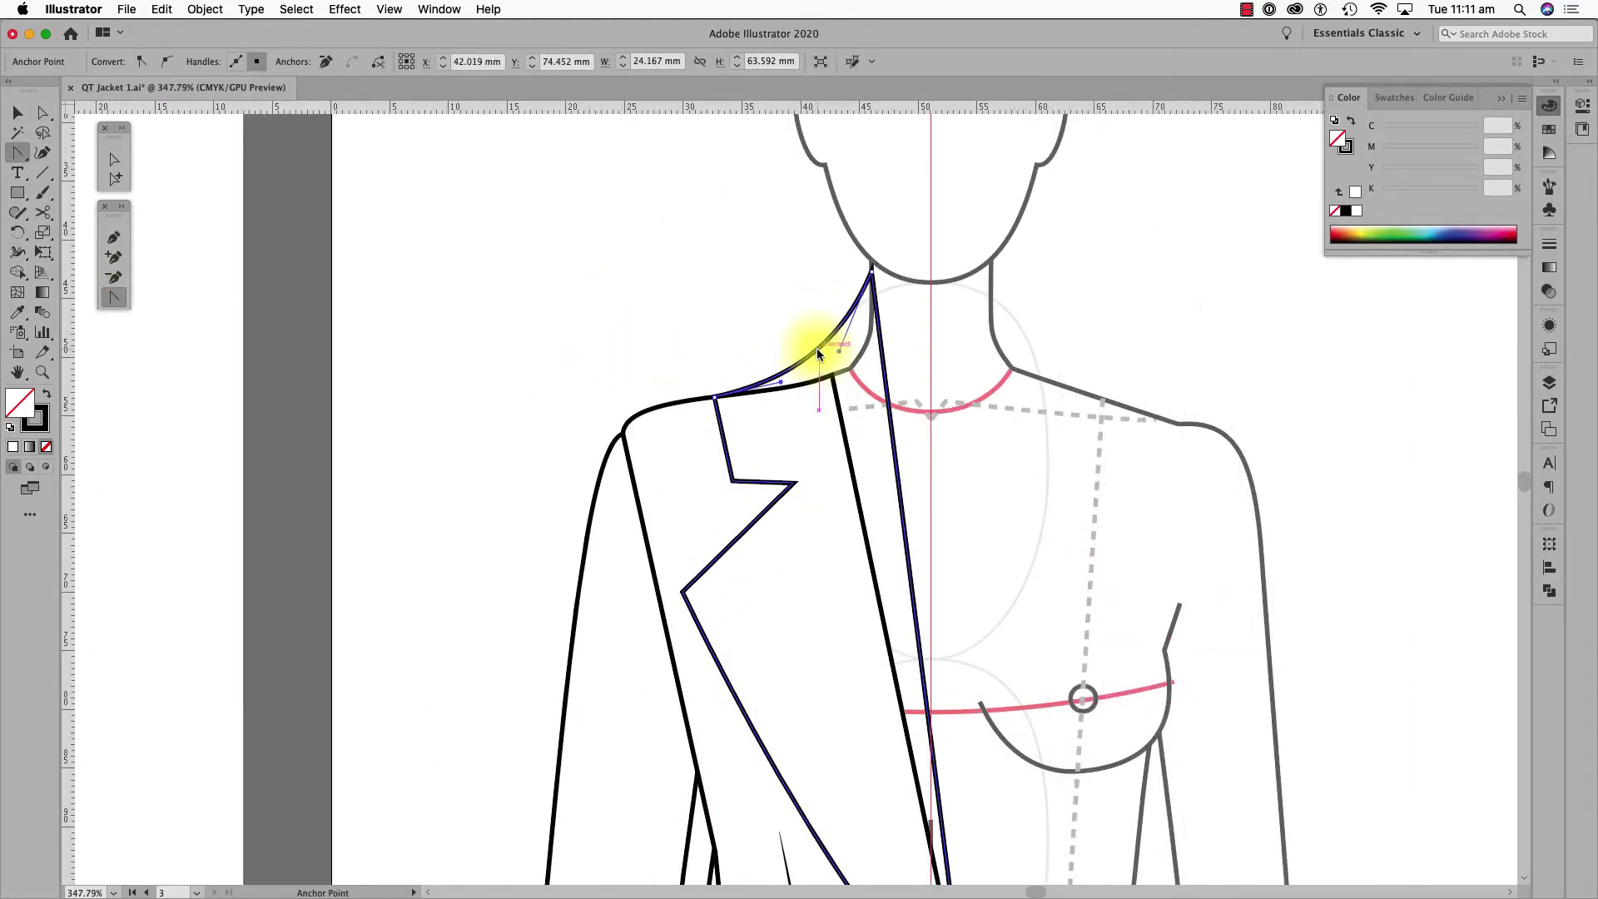
key(a)
drag(715, 397, 717, 389)
- Cut the collar outline at the side neck with the Scissors tool and curve the break line's upper end into the neck
click(874, 291)
click(42, 212)
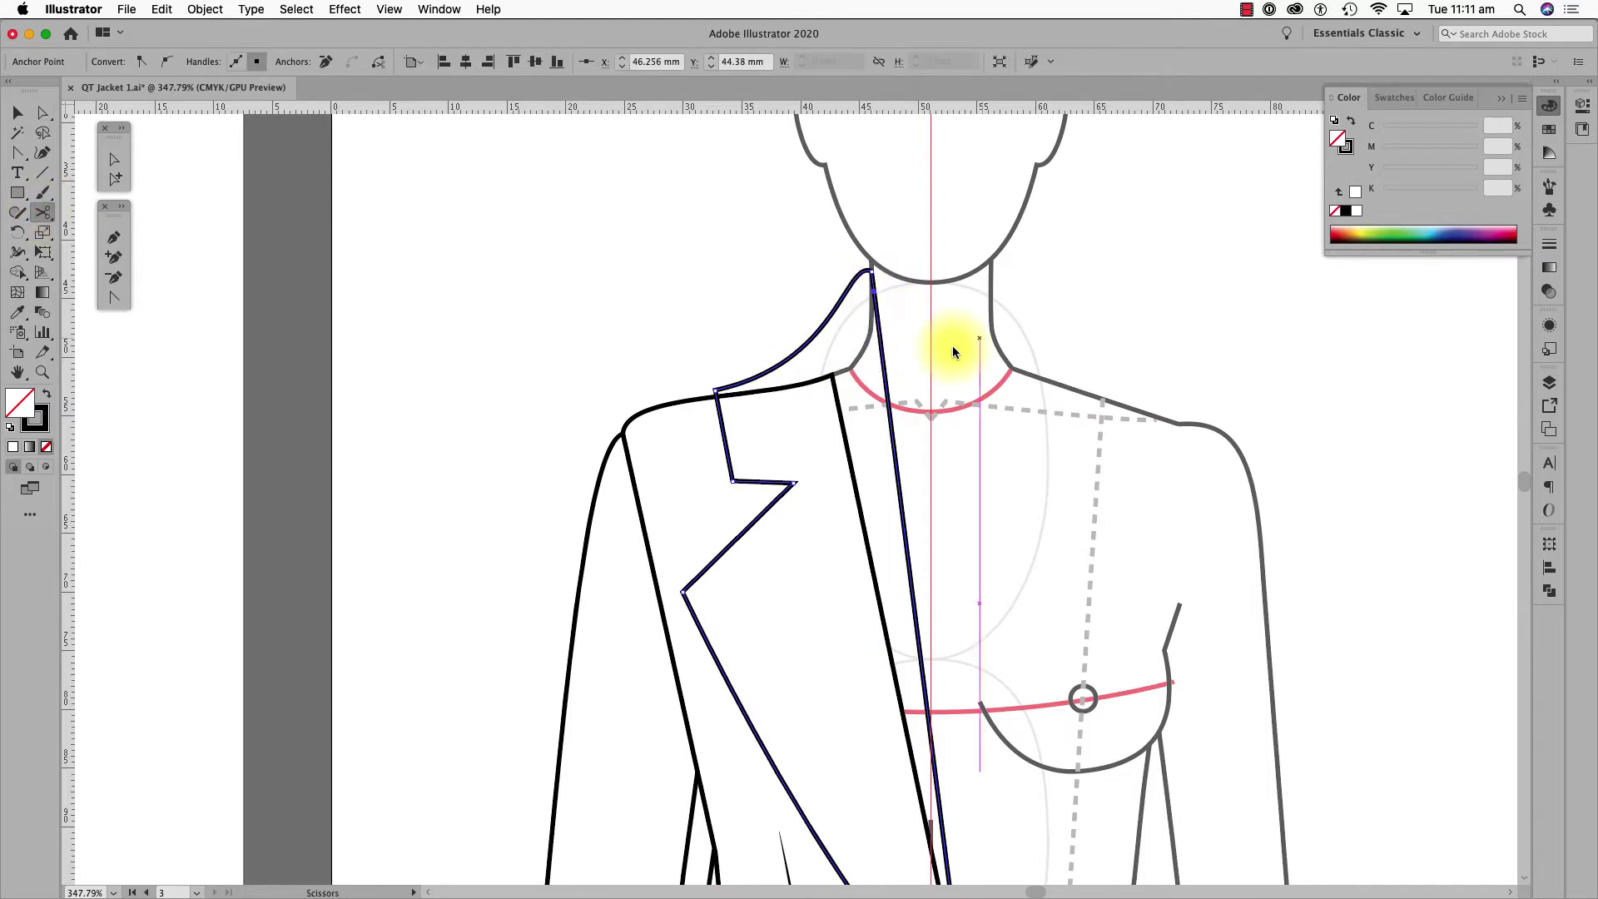
key(a)
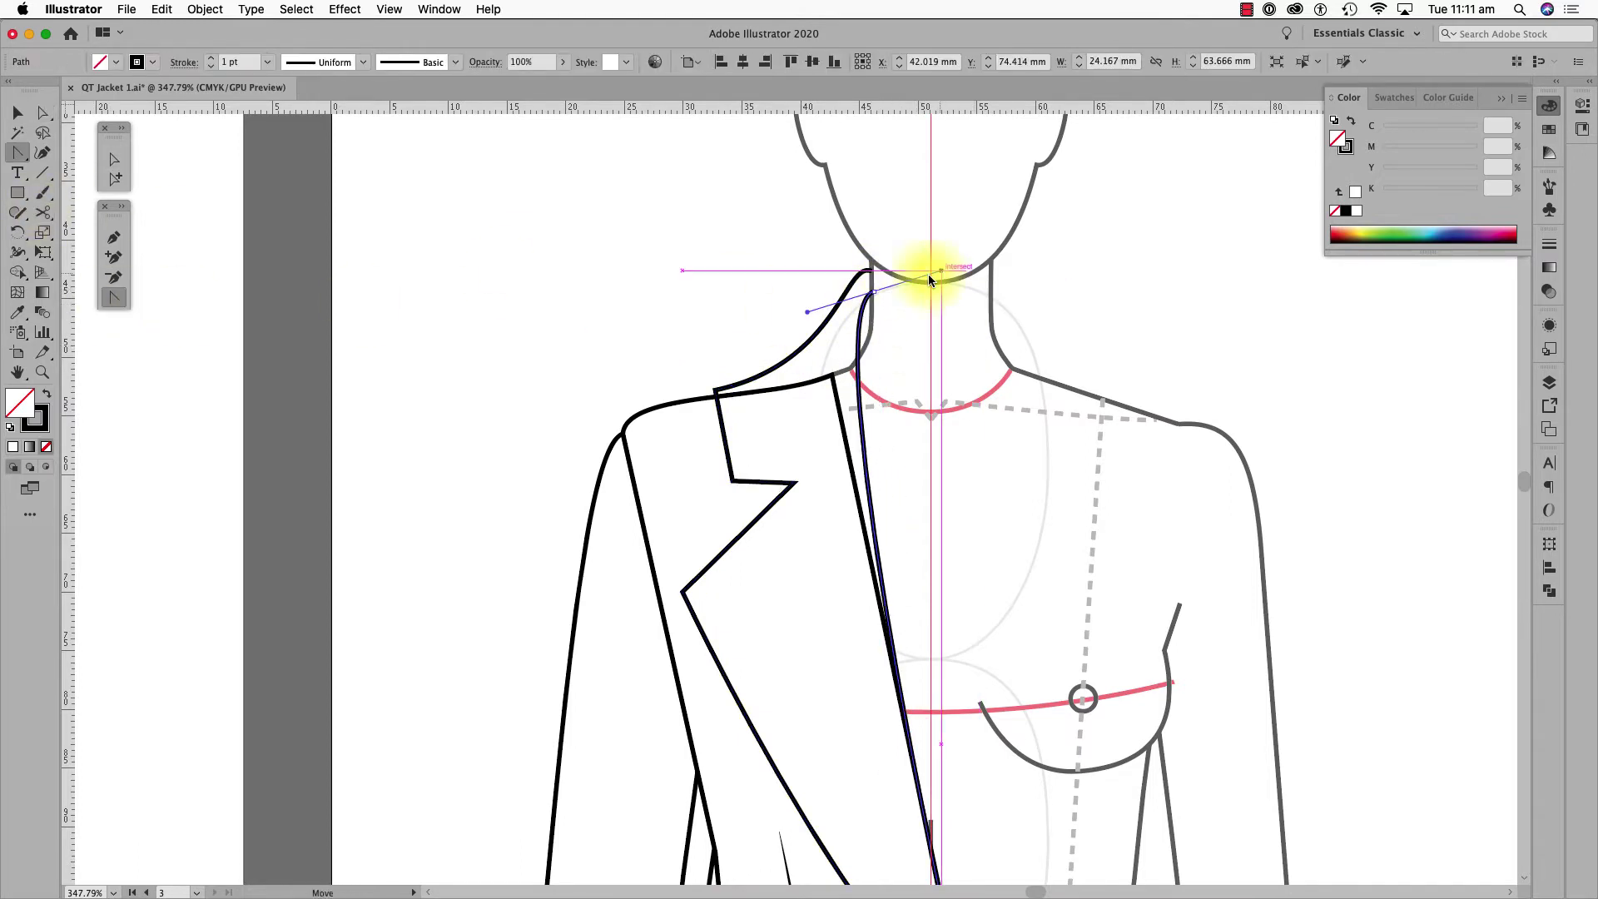
drag(928, 275, 941, 271)
- Reshape the lapel edge into an S-curve near the front break point and set round joins on the jacket strokes
scroll(866, 534, down, 7)
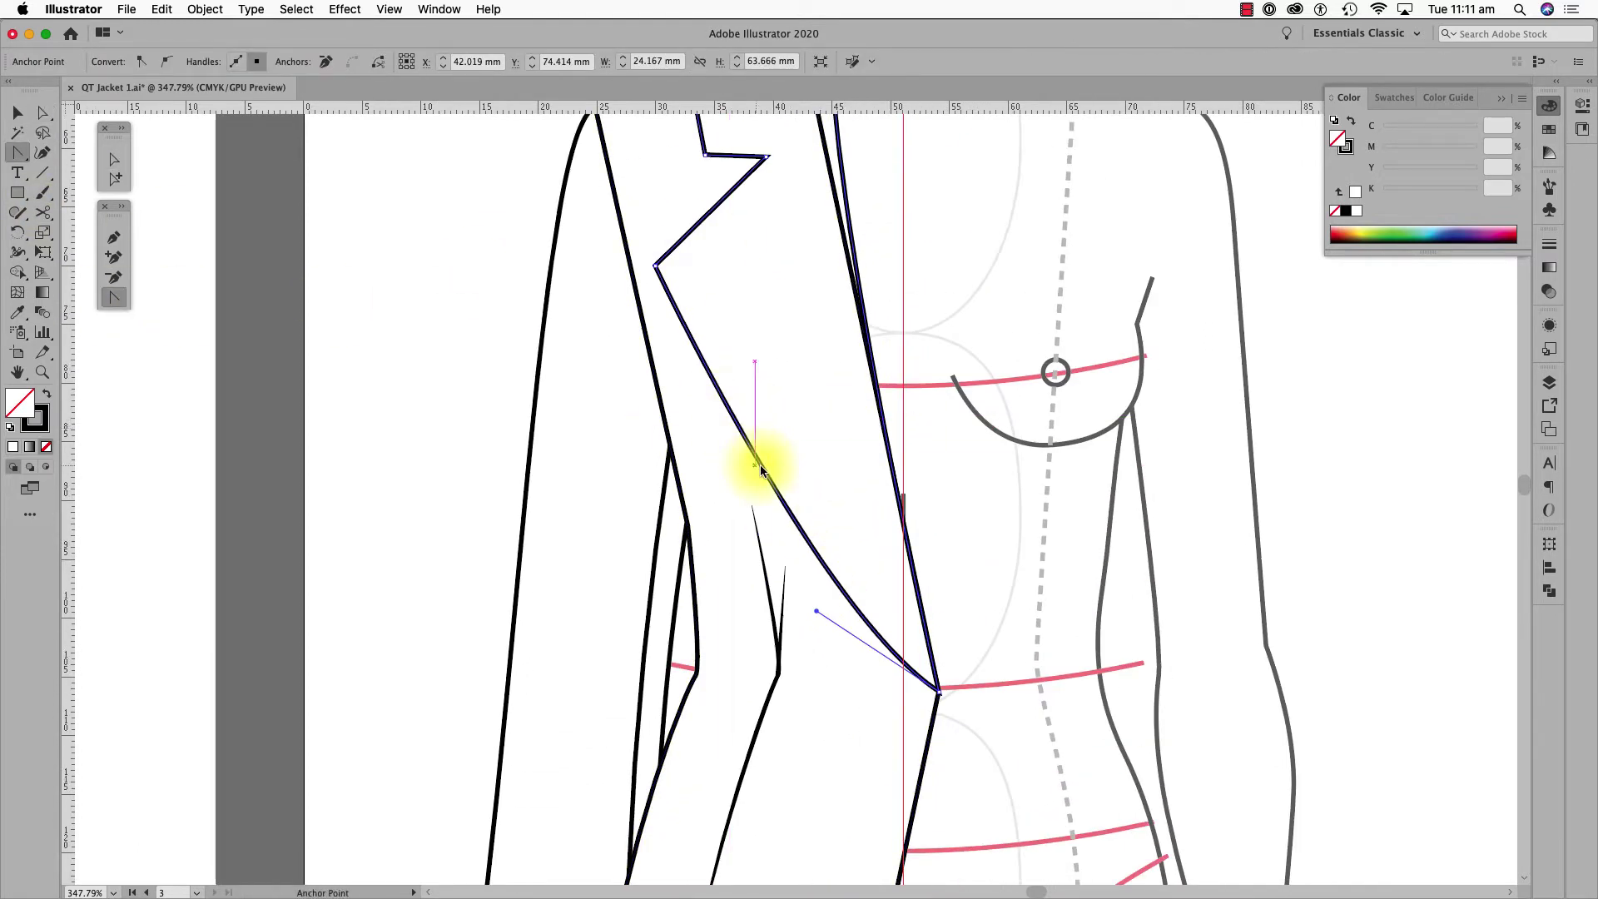
drag(816, 611, 939, 691)
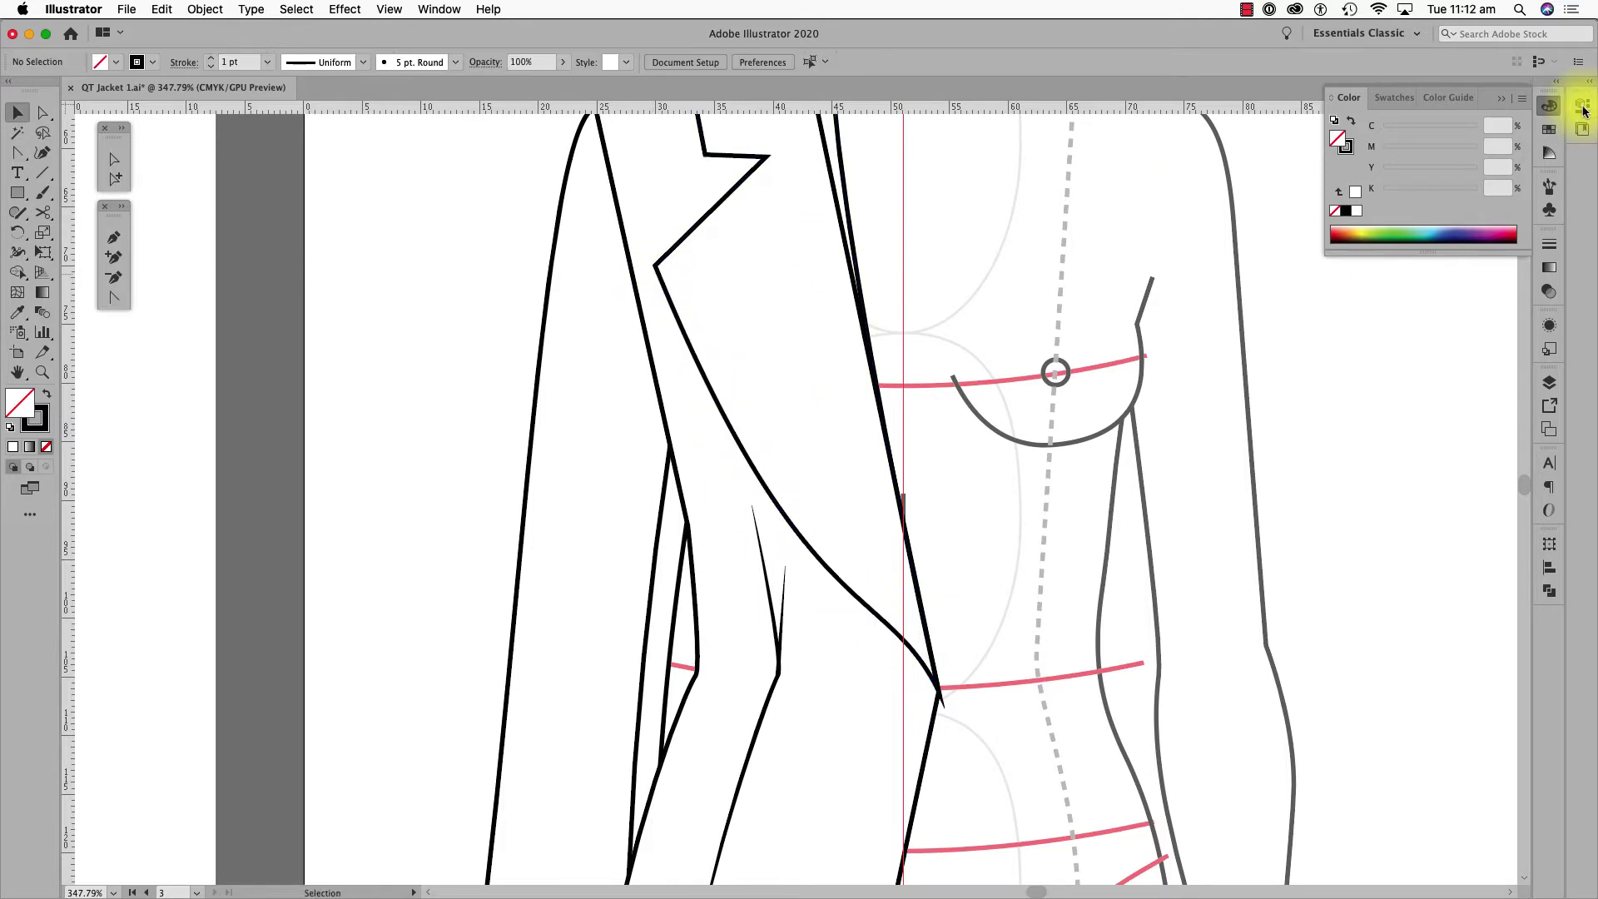
drag(842, 497, 459, 222)
click(1549, 243)
click(1419, 307)
click(418, 173)
- Fill the collar and lapel shape with white
scroll(418, 172, down, 1)
scroll(418, 172, up, 8)
click(814, 447)
click(10, 427)
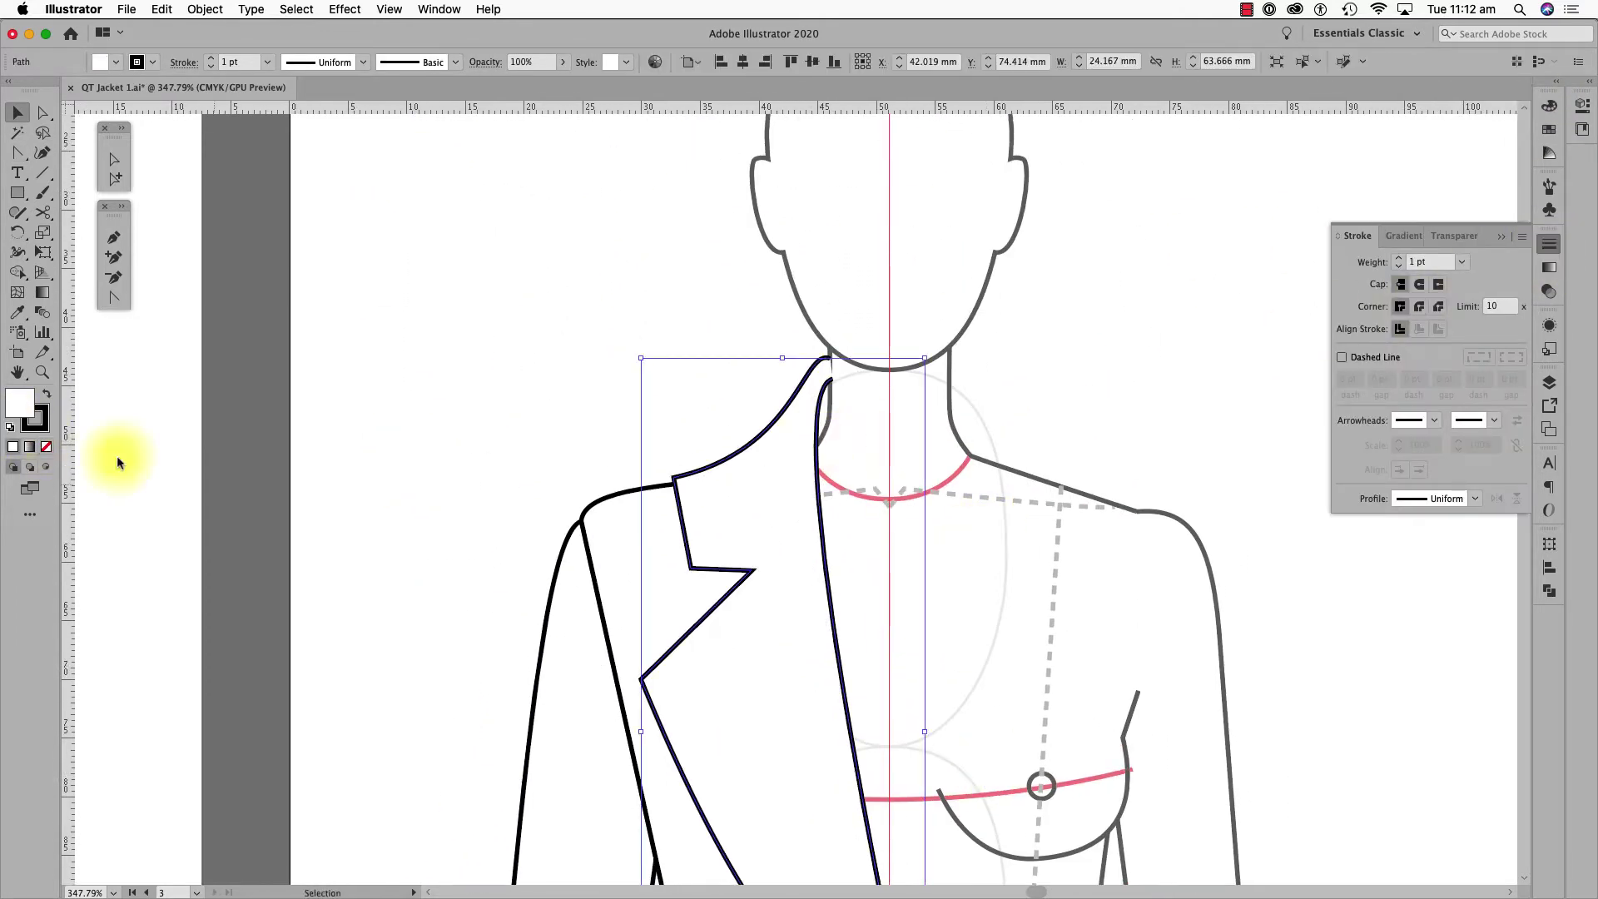
scroll(739, 407, down, 5)
click(472, 368)
- Examine the break line notes and the finished jacket flats for how the collar and lapel are constructed
drag(214, 536, 1062, 564)
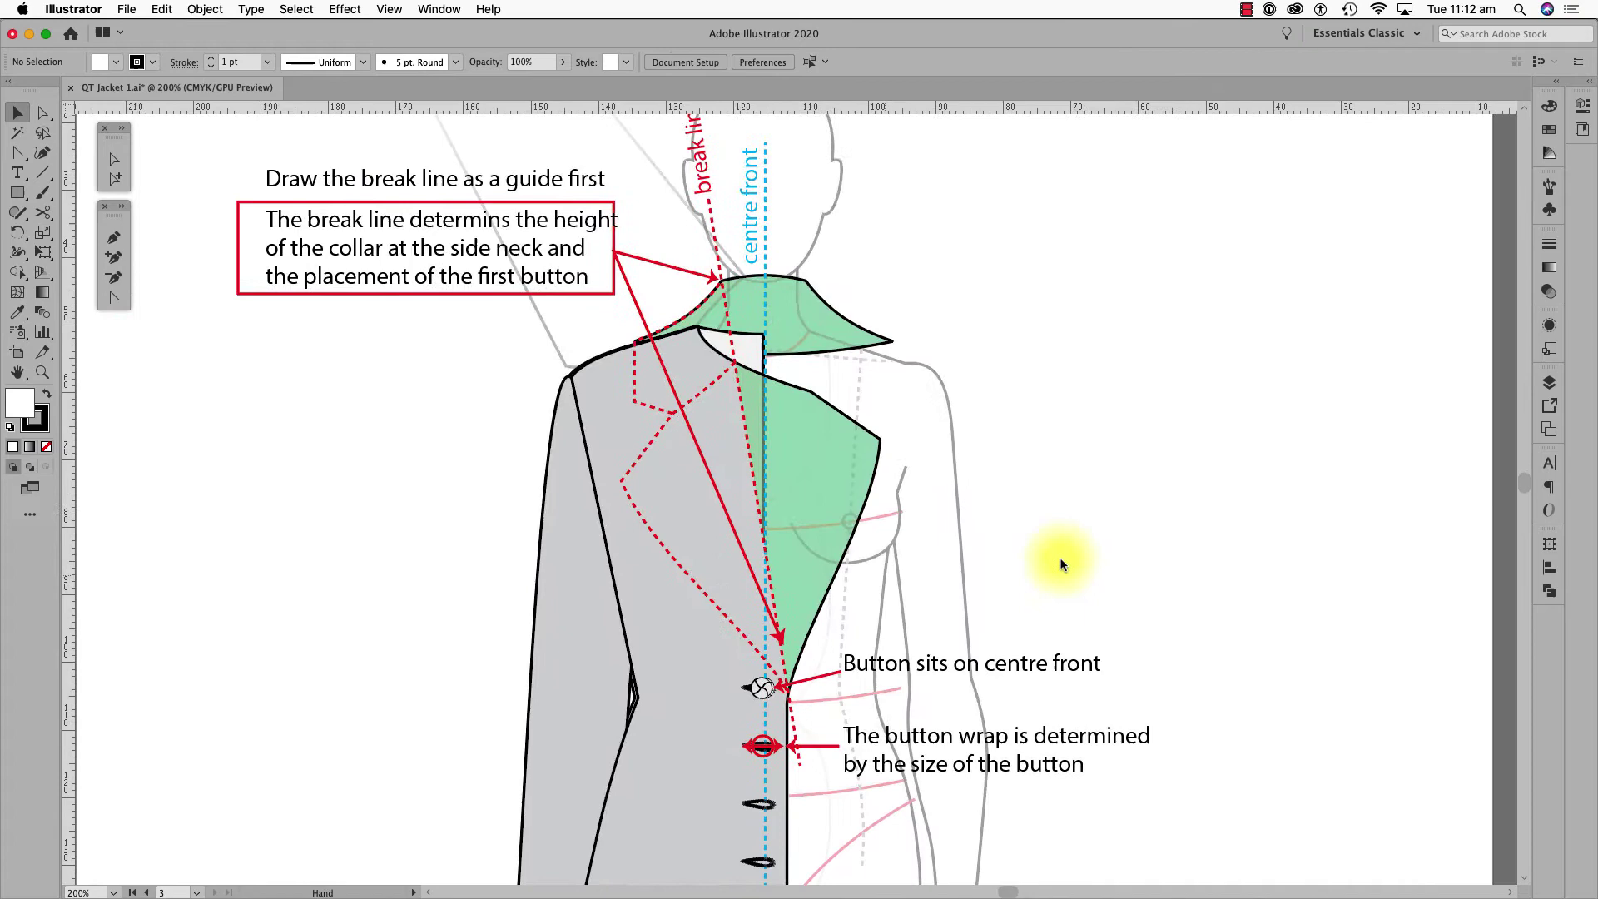
drag(474, 611, 1286, 526)
drag(789, 602, 1479, 426)
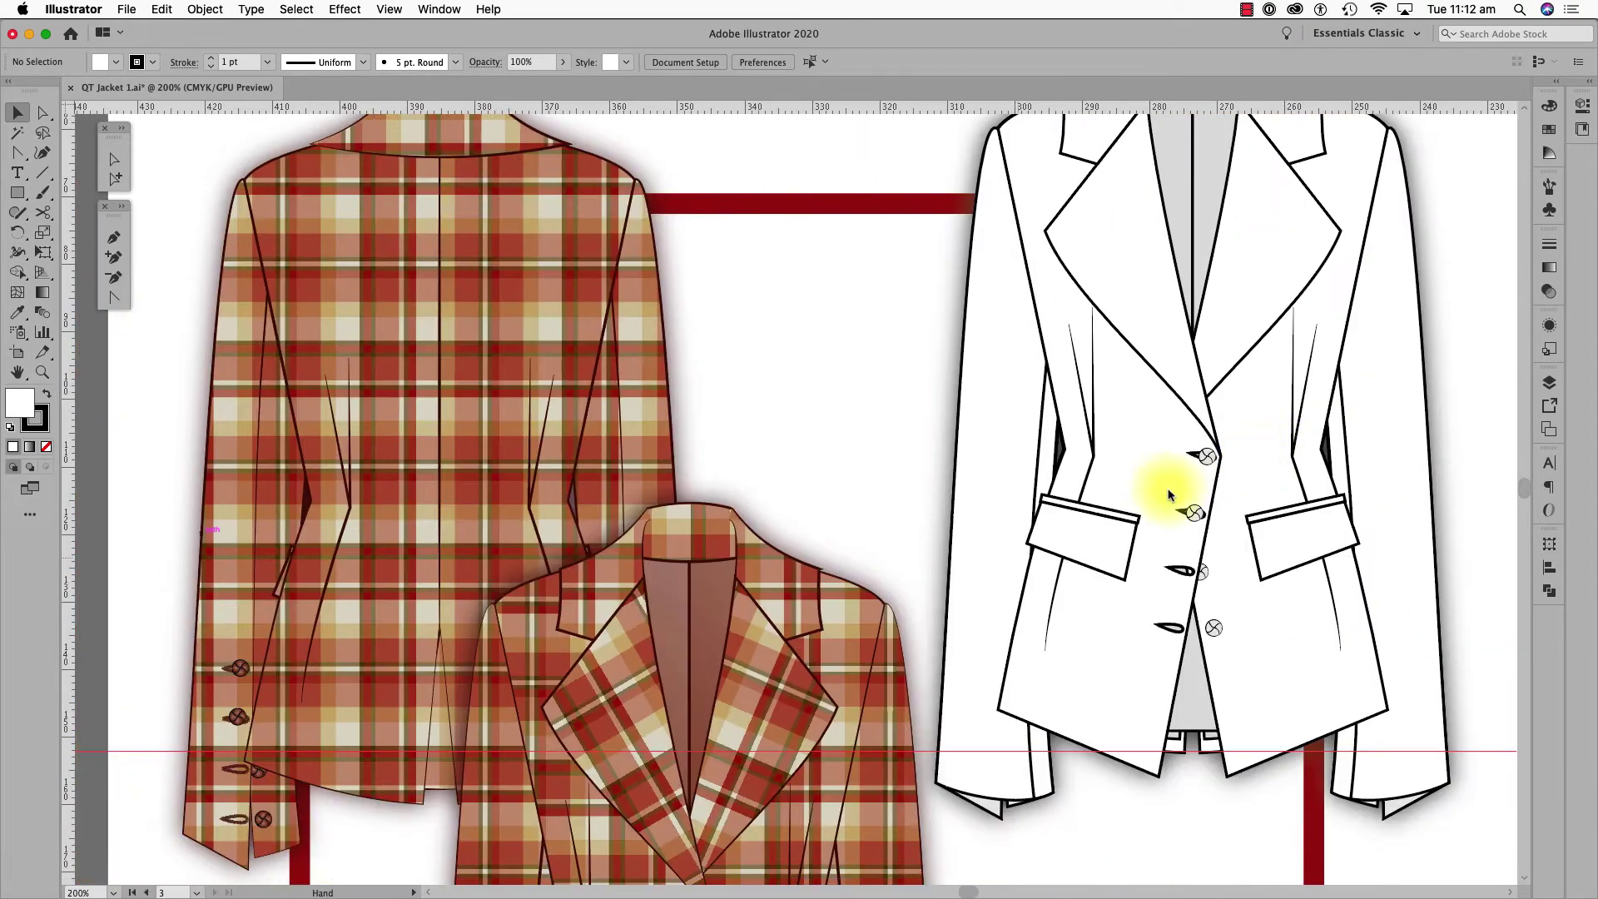
scroll(743, 589, down, 3)
scroll(742, 590, left, 1)
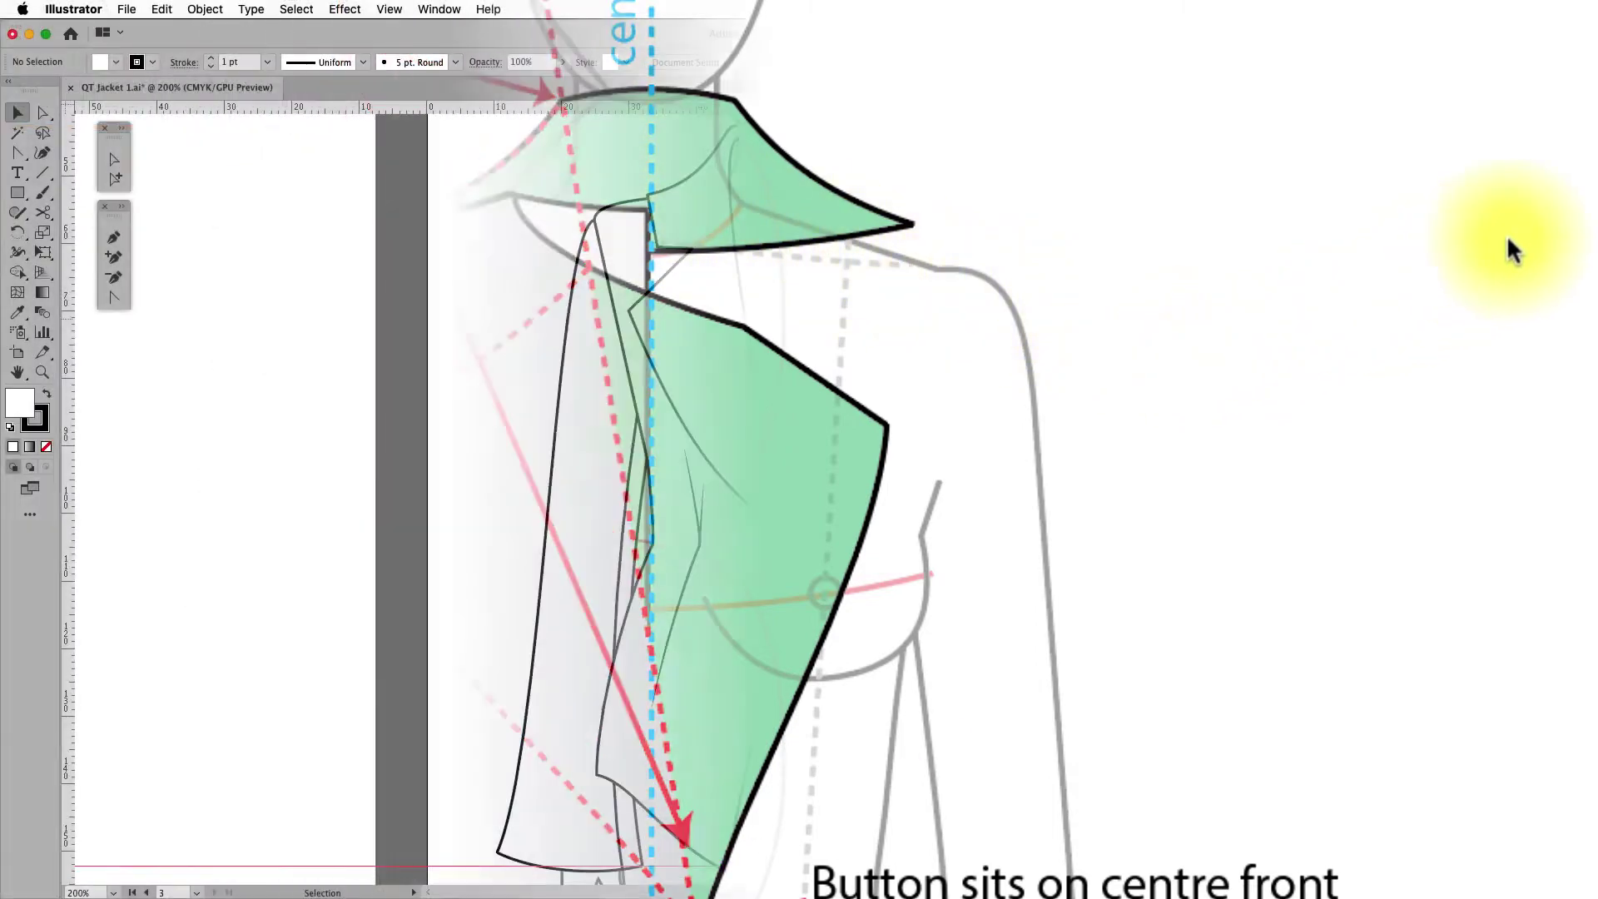
- Draw a straight line about 5.8 mm wide and 4.2 mm high from the lapel notch to the break line
drag(682, 247, 721, 220)
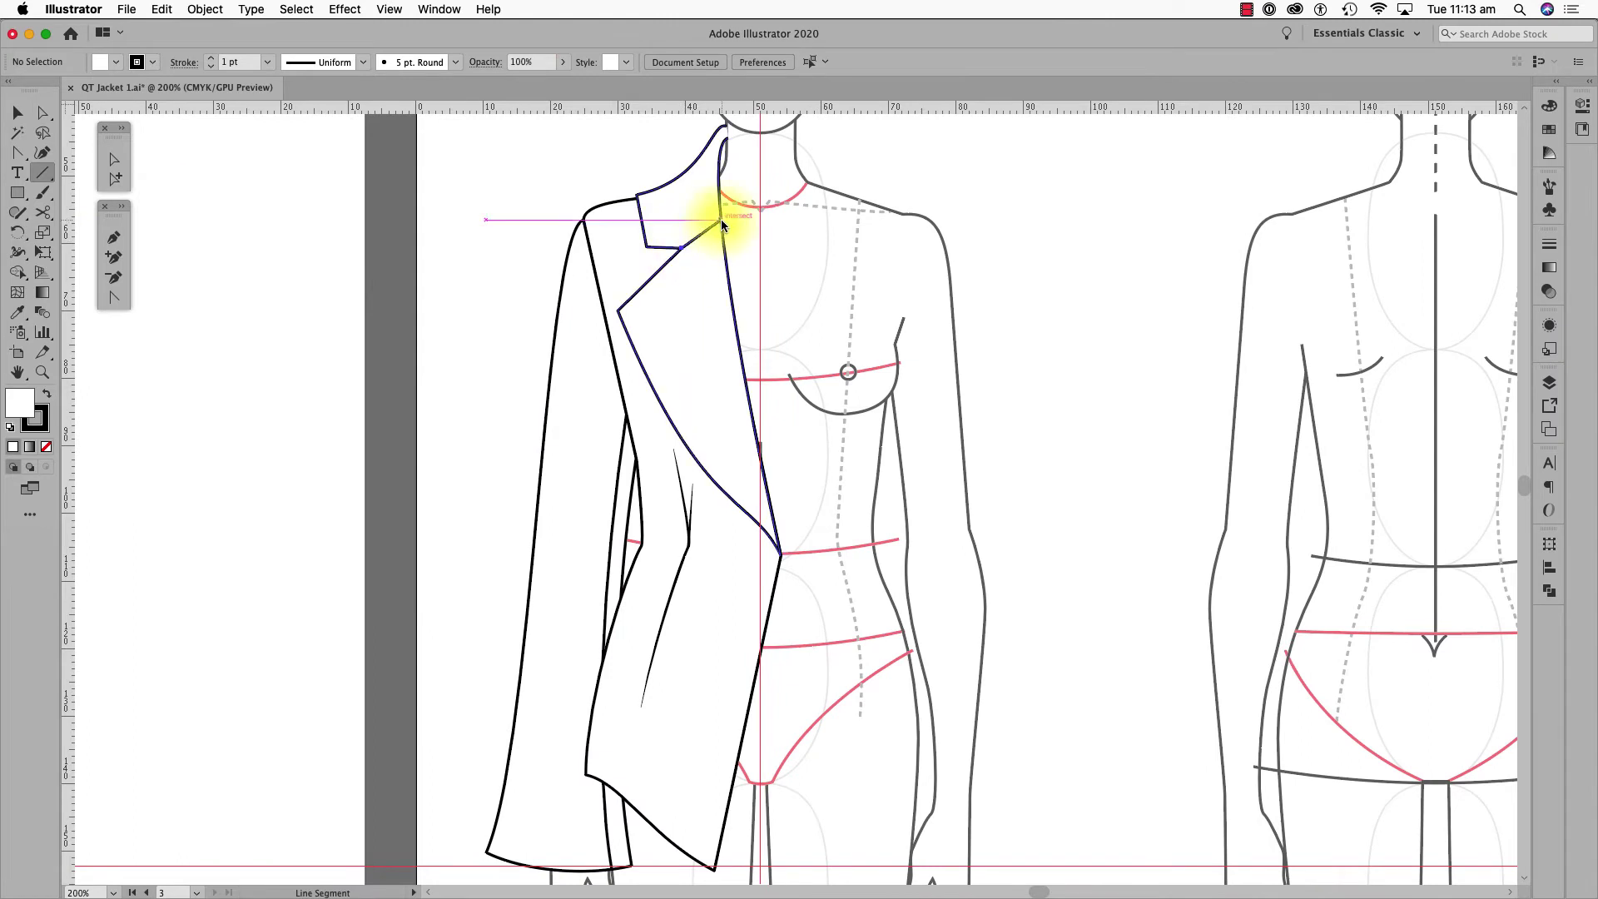
key(v)
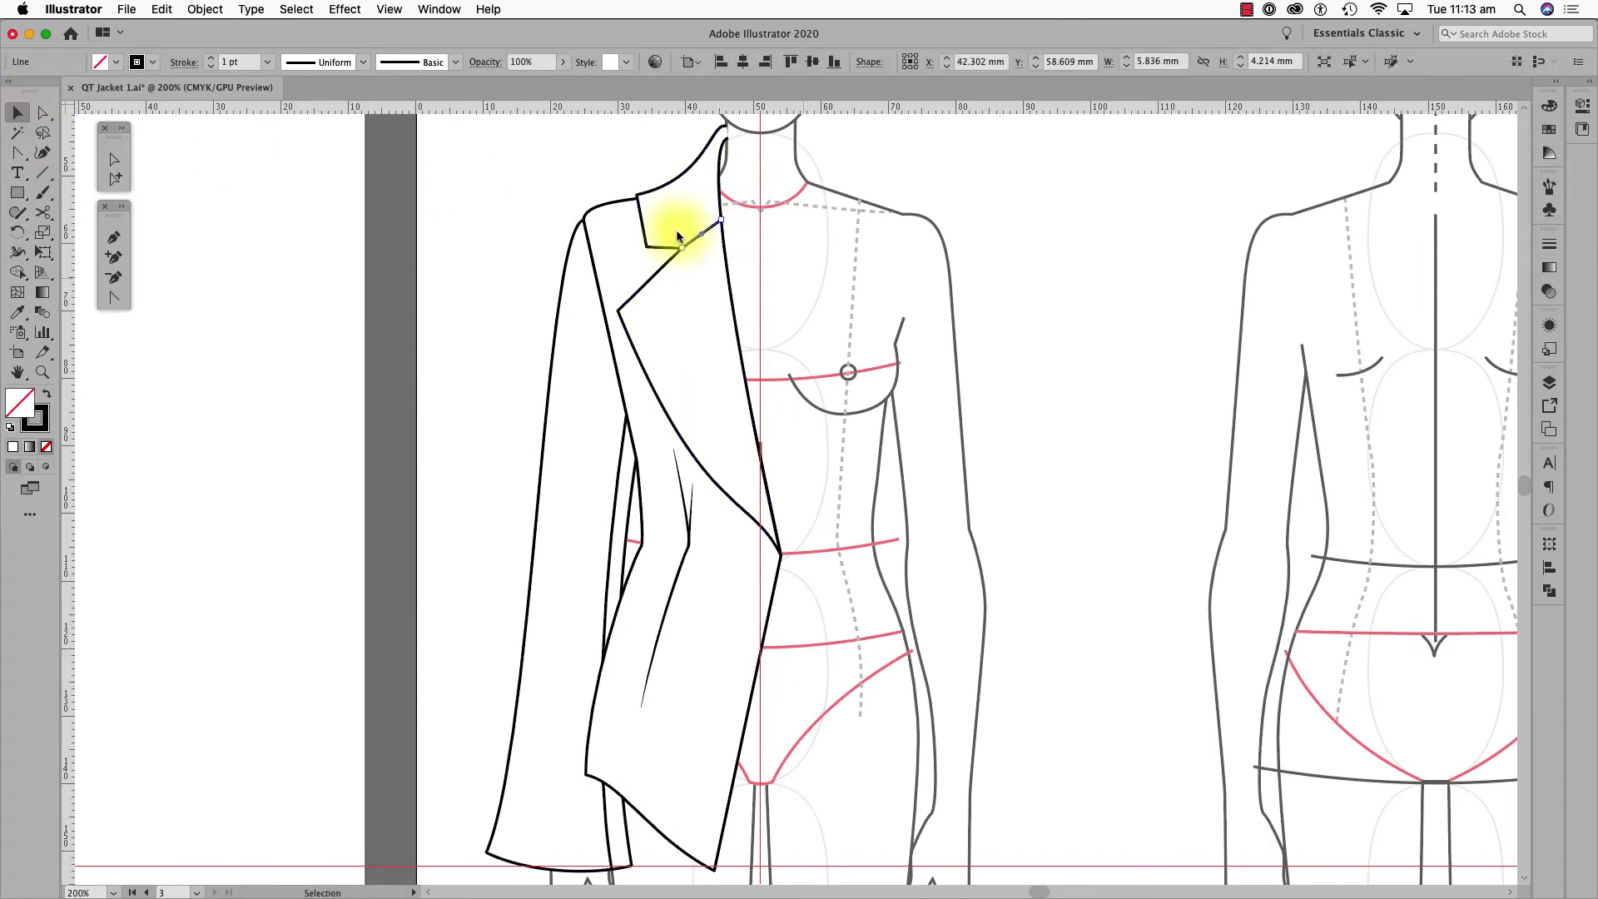
- Split the collar and lapel outline along the notch line with Shape Builder, making two separate white-filled shapes
shift+click(758, 313)
key(i)
click(18, 272)
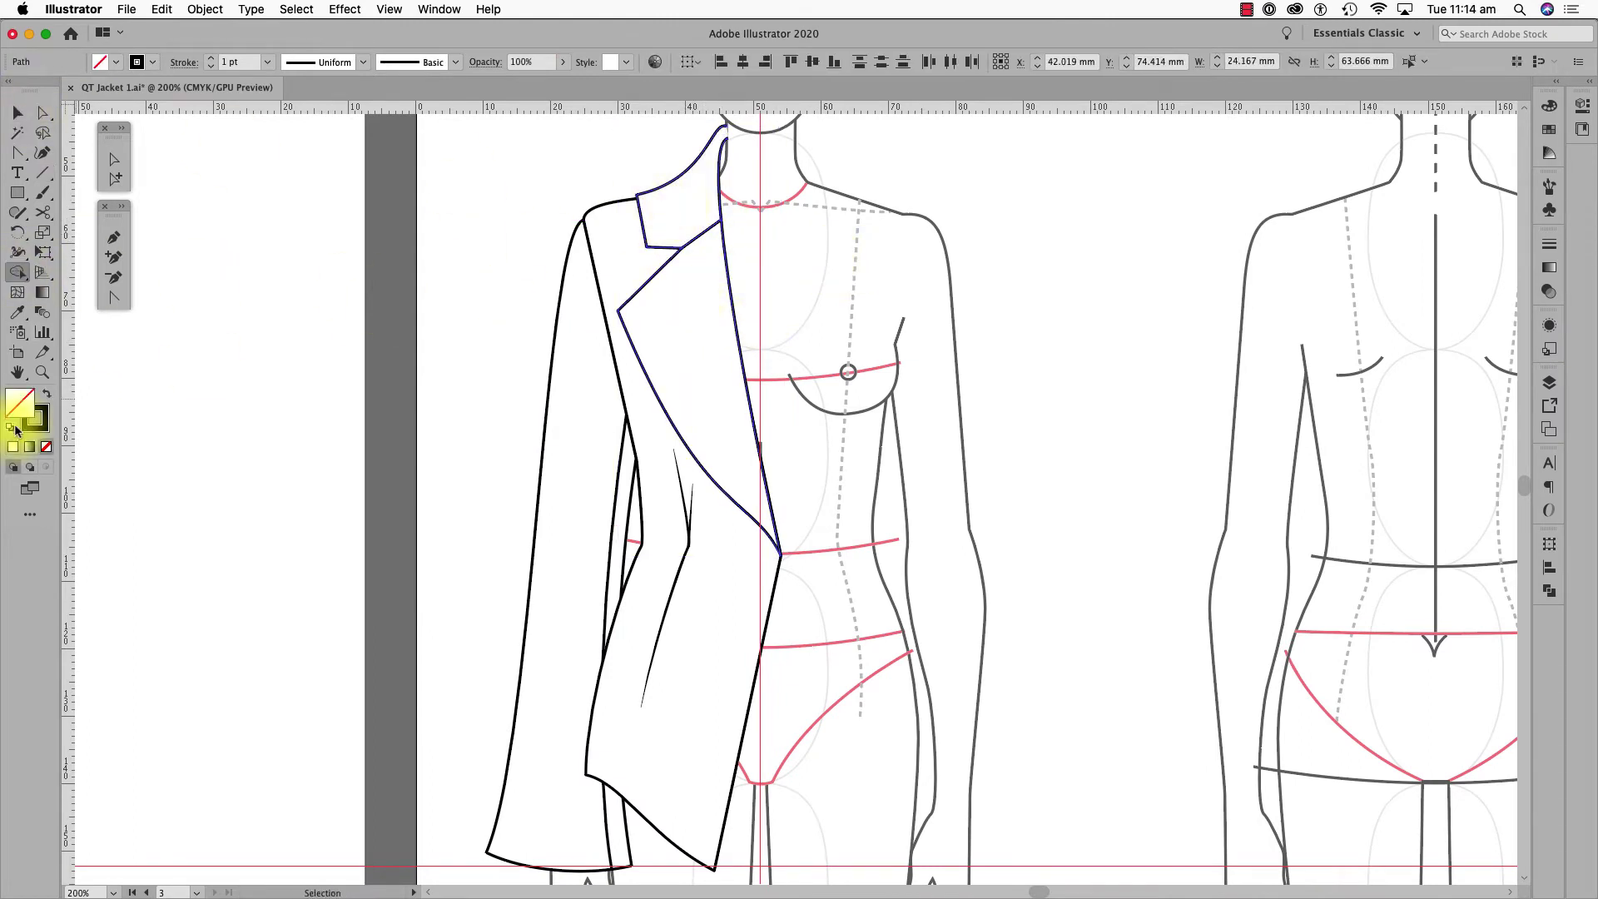
click(11, 427)
click(678, 230)
click(701, 326)
click(701, 331)
key(v)
click(950, 428)
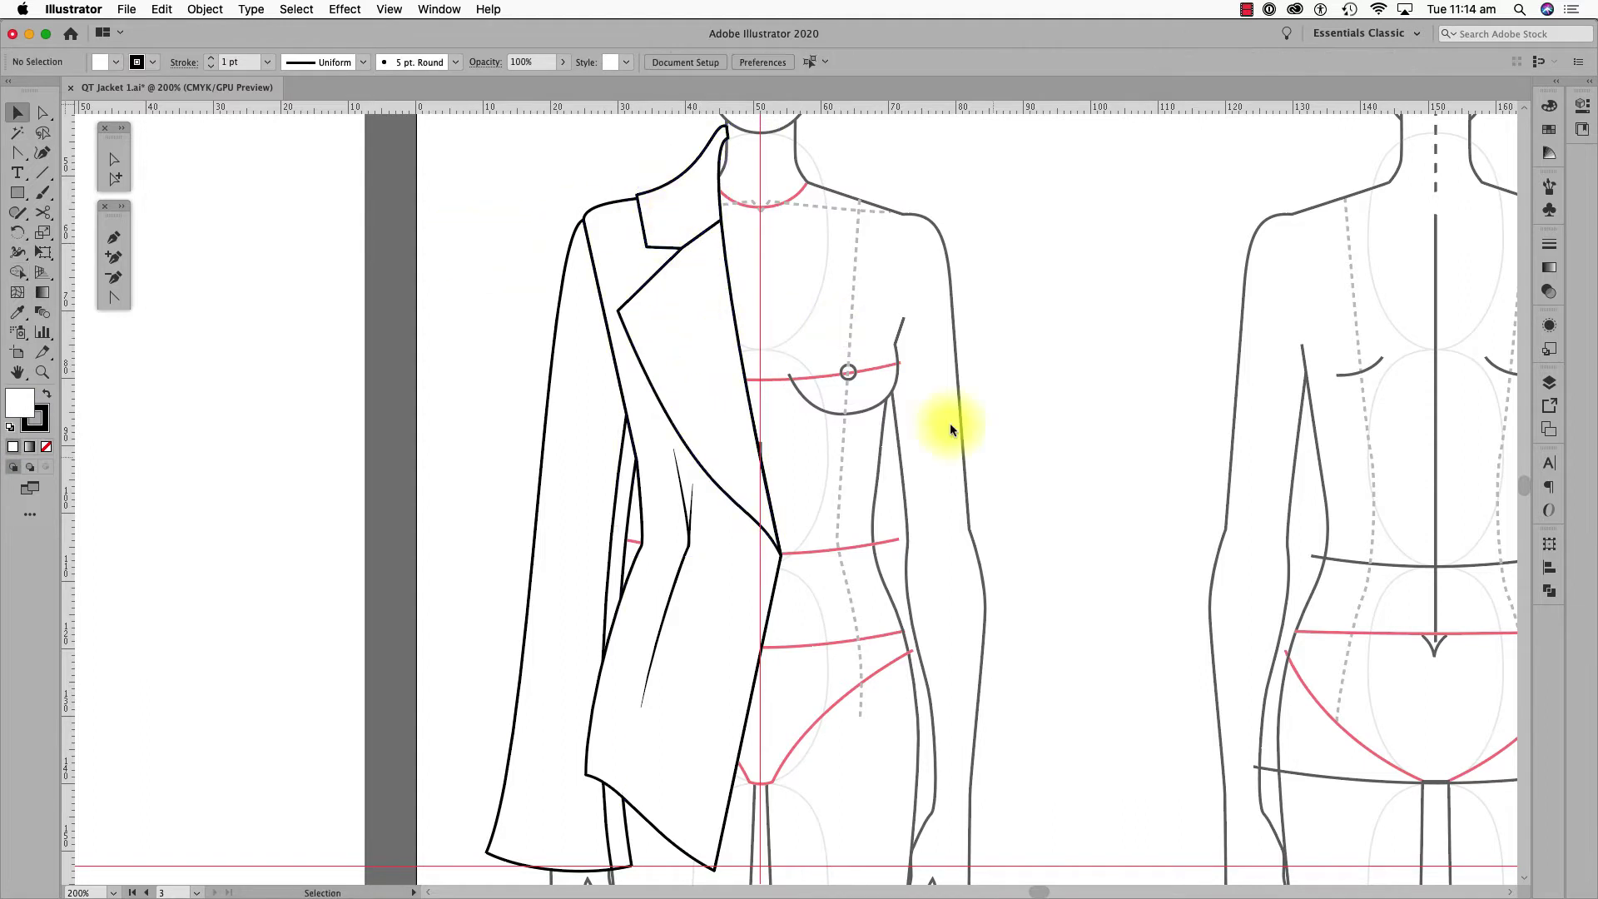
- Draw a rectangular pocket flap about 15.4 mm wide and 6.7 mm high over the waist dart, adding a narrow welt strip above it
drag(17, 192, 119, 196)
drag(624, 576, 726, 620)
key(super+c)
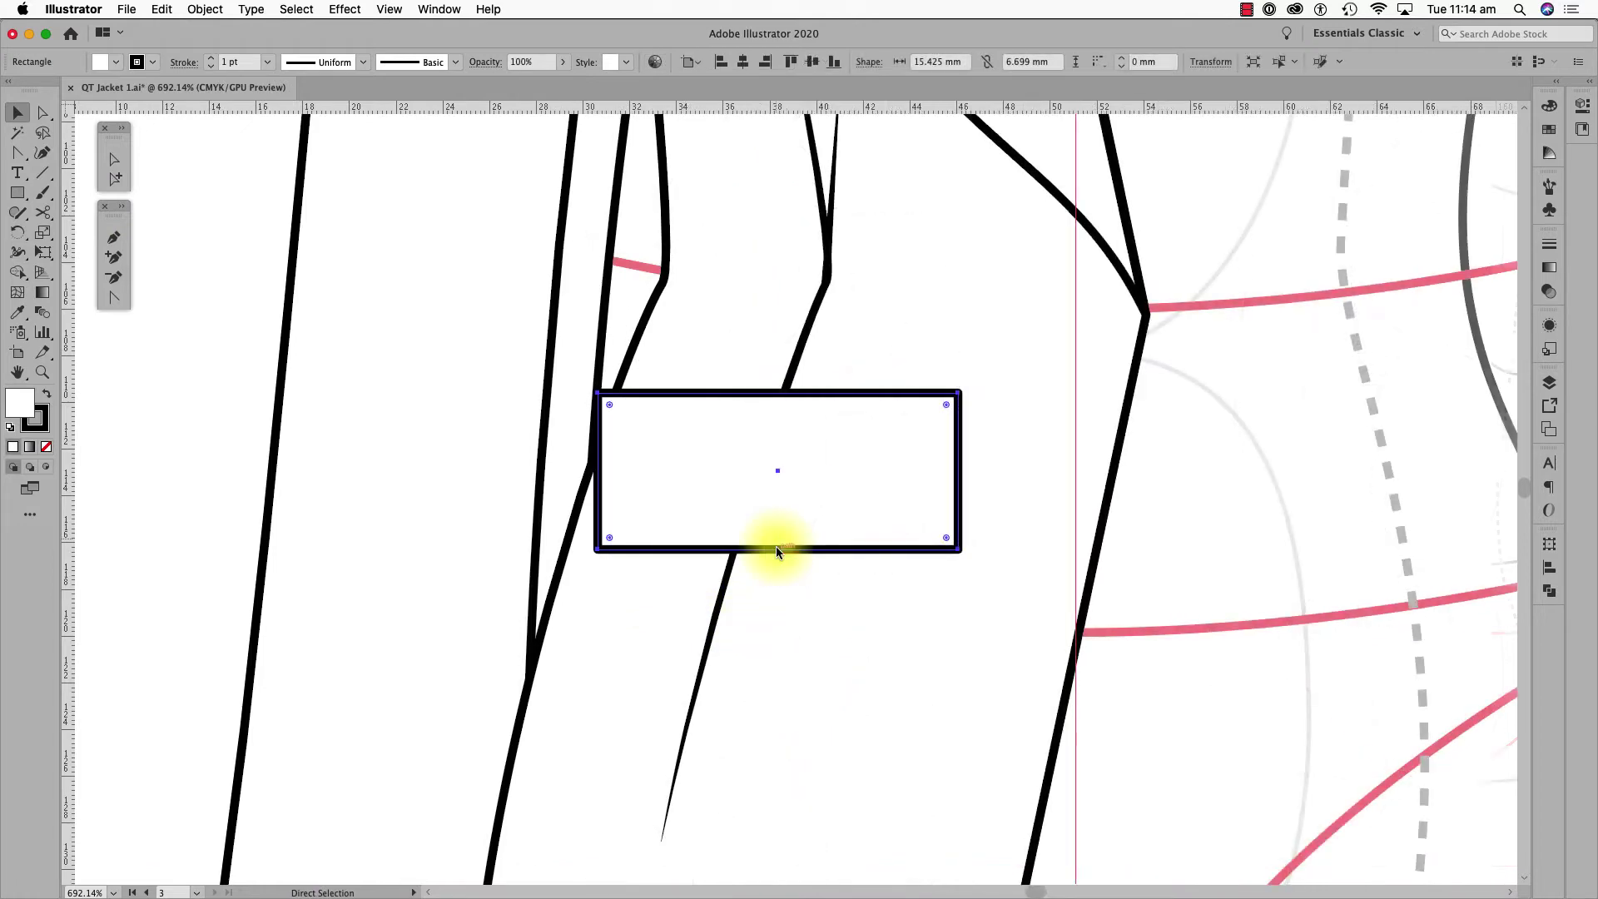
key(super+f)
scroll(776, 548, left, 1)
drag(778, 548, 778, 371)
- Slant the pocket flap by moving its two lower corners and tilt the pocket down toward the centre front
click(114, 159)
drag(601, 550, 586, 485)
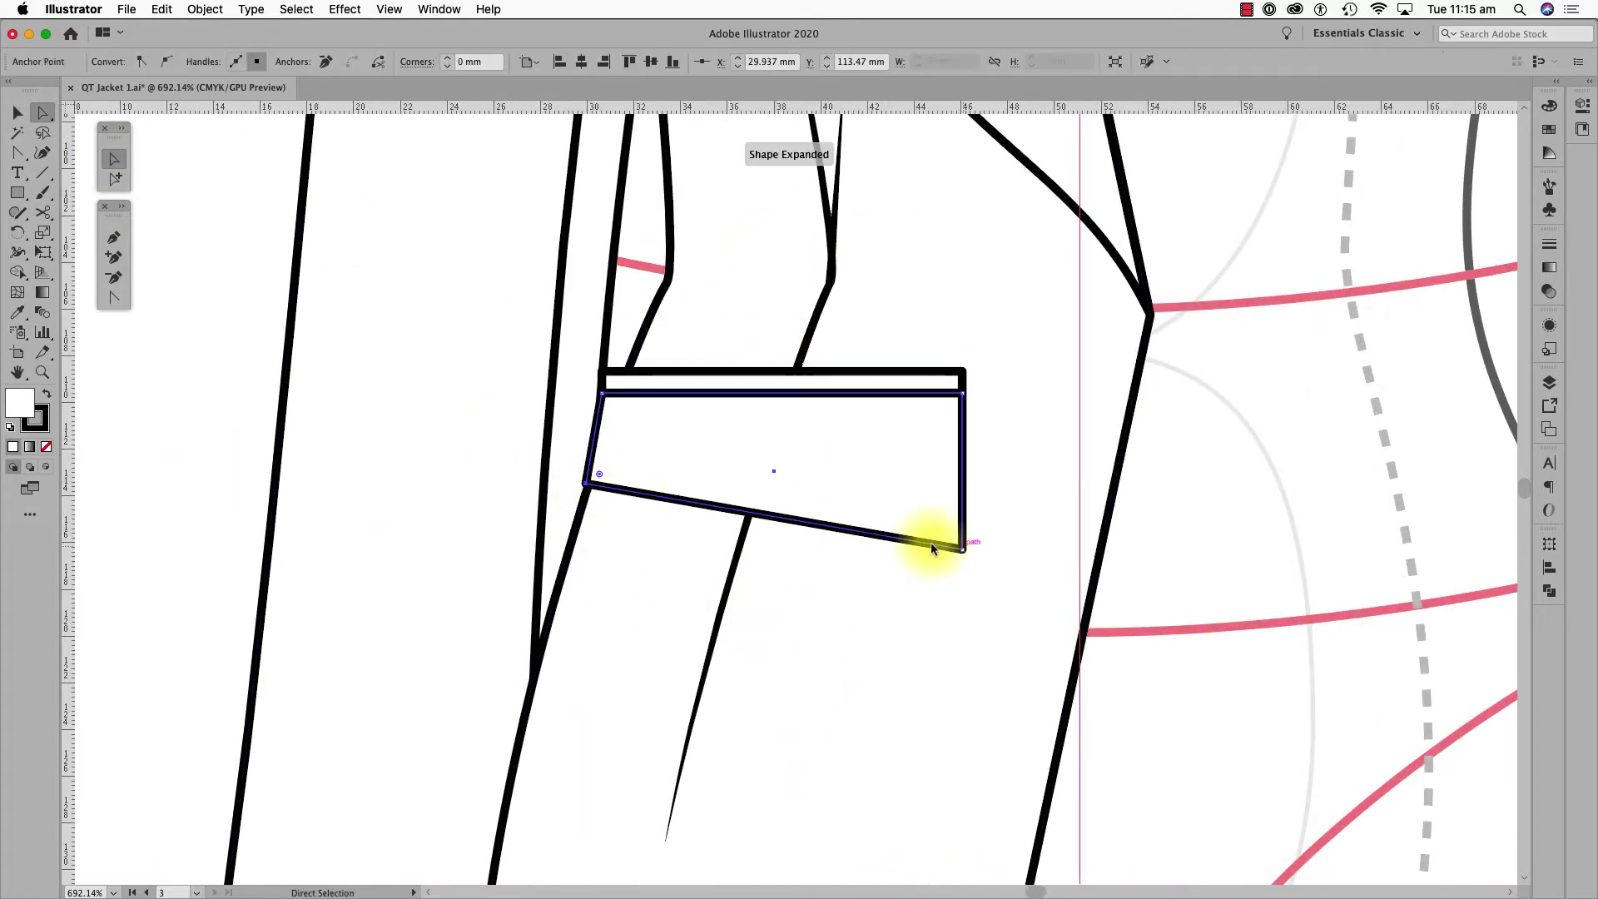
drag(964, 549, 980, 527)
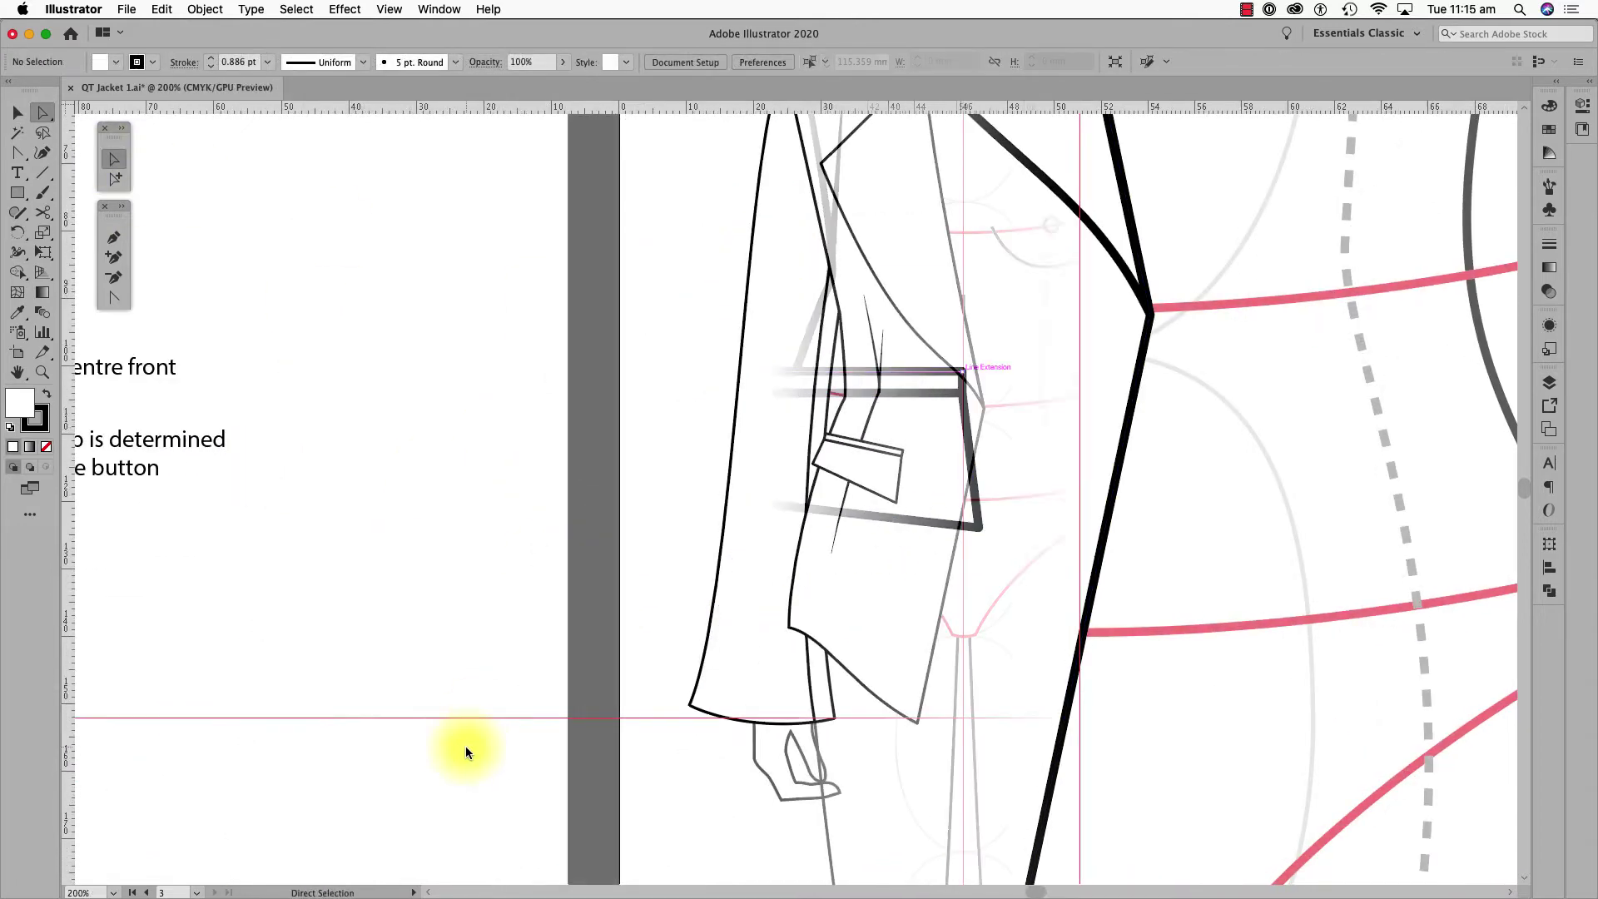
- Draw a button circle about 2.4 mm across with a 0.5 pt stroke on the centre front line beside the lapel break point
scroll(991, 627, down, 2)
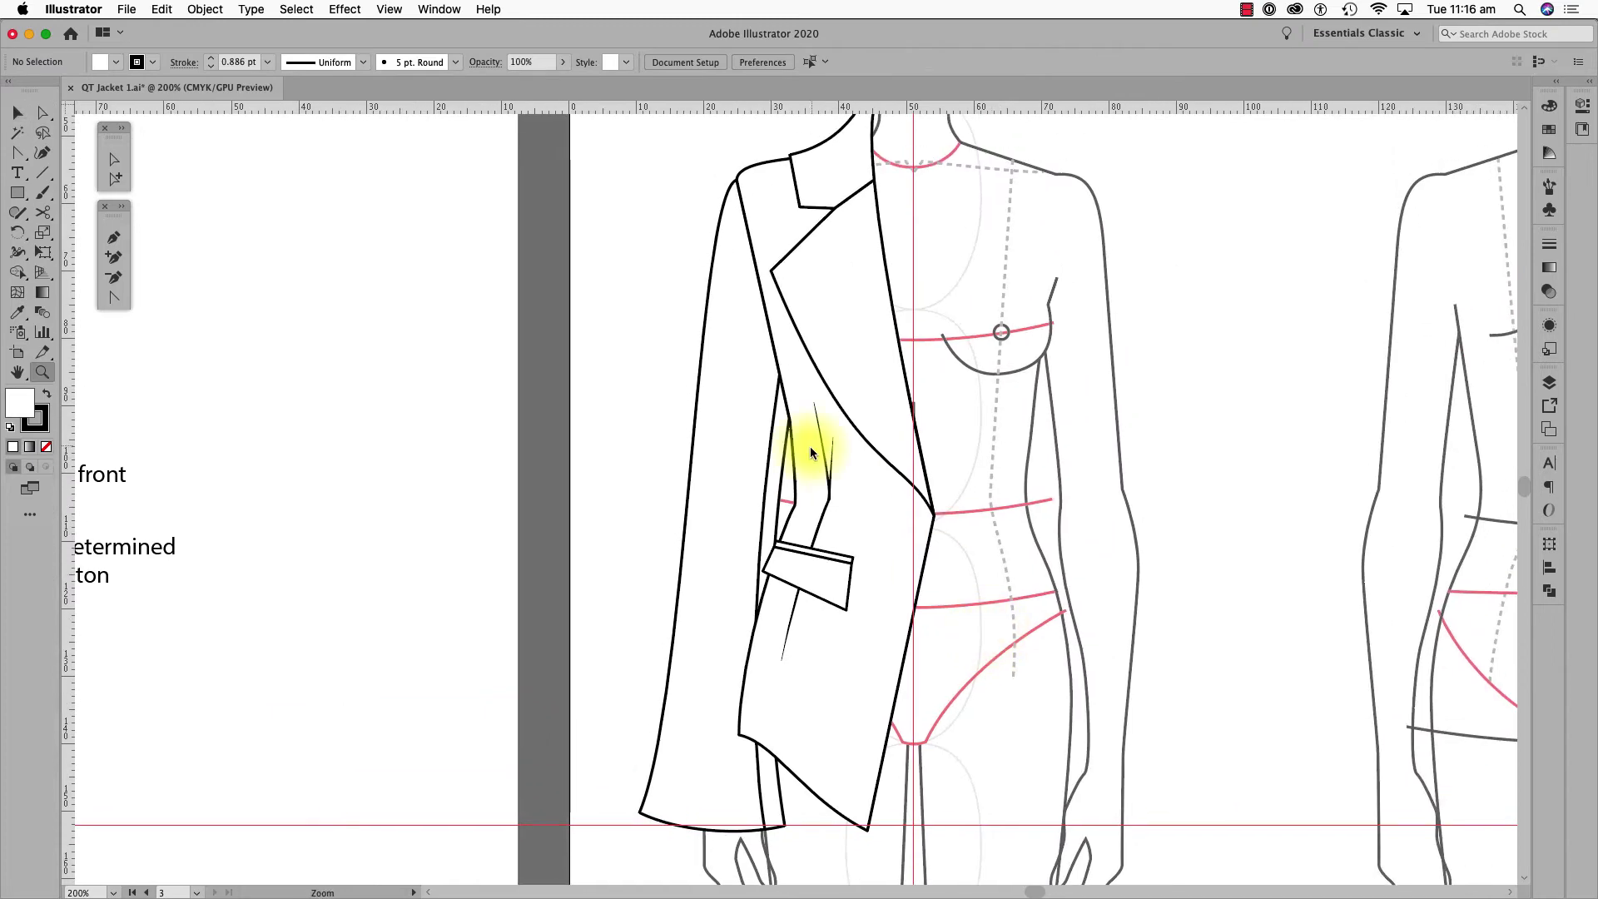
scroll(811, 446, up, 5)
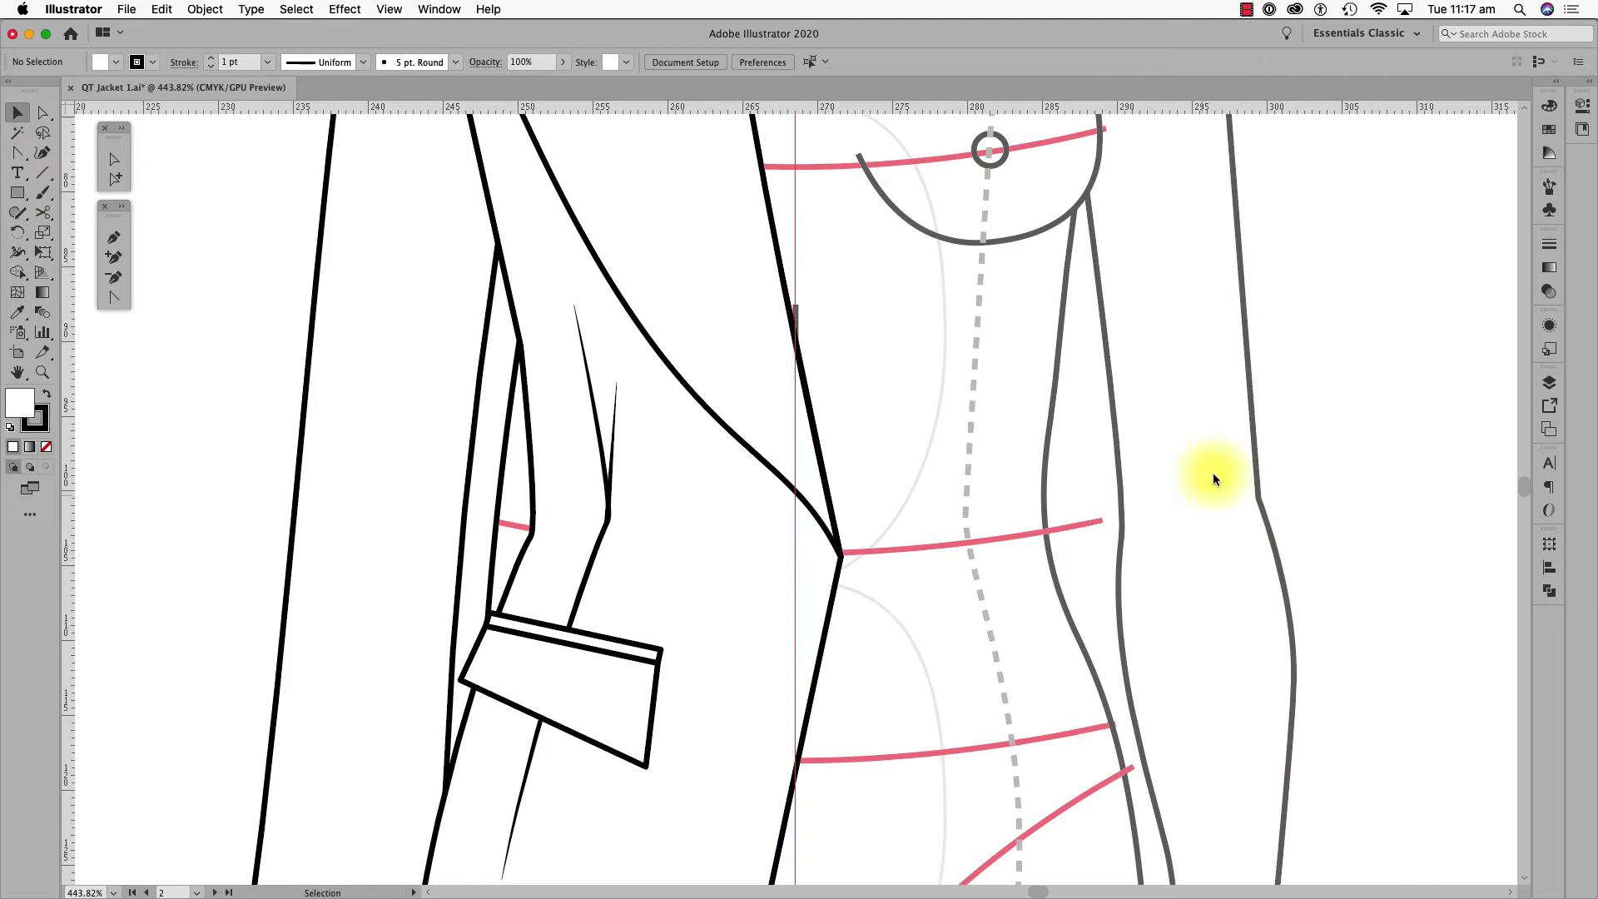
click(25, 196)
click(62, 233)
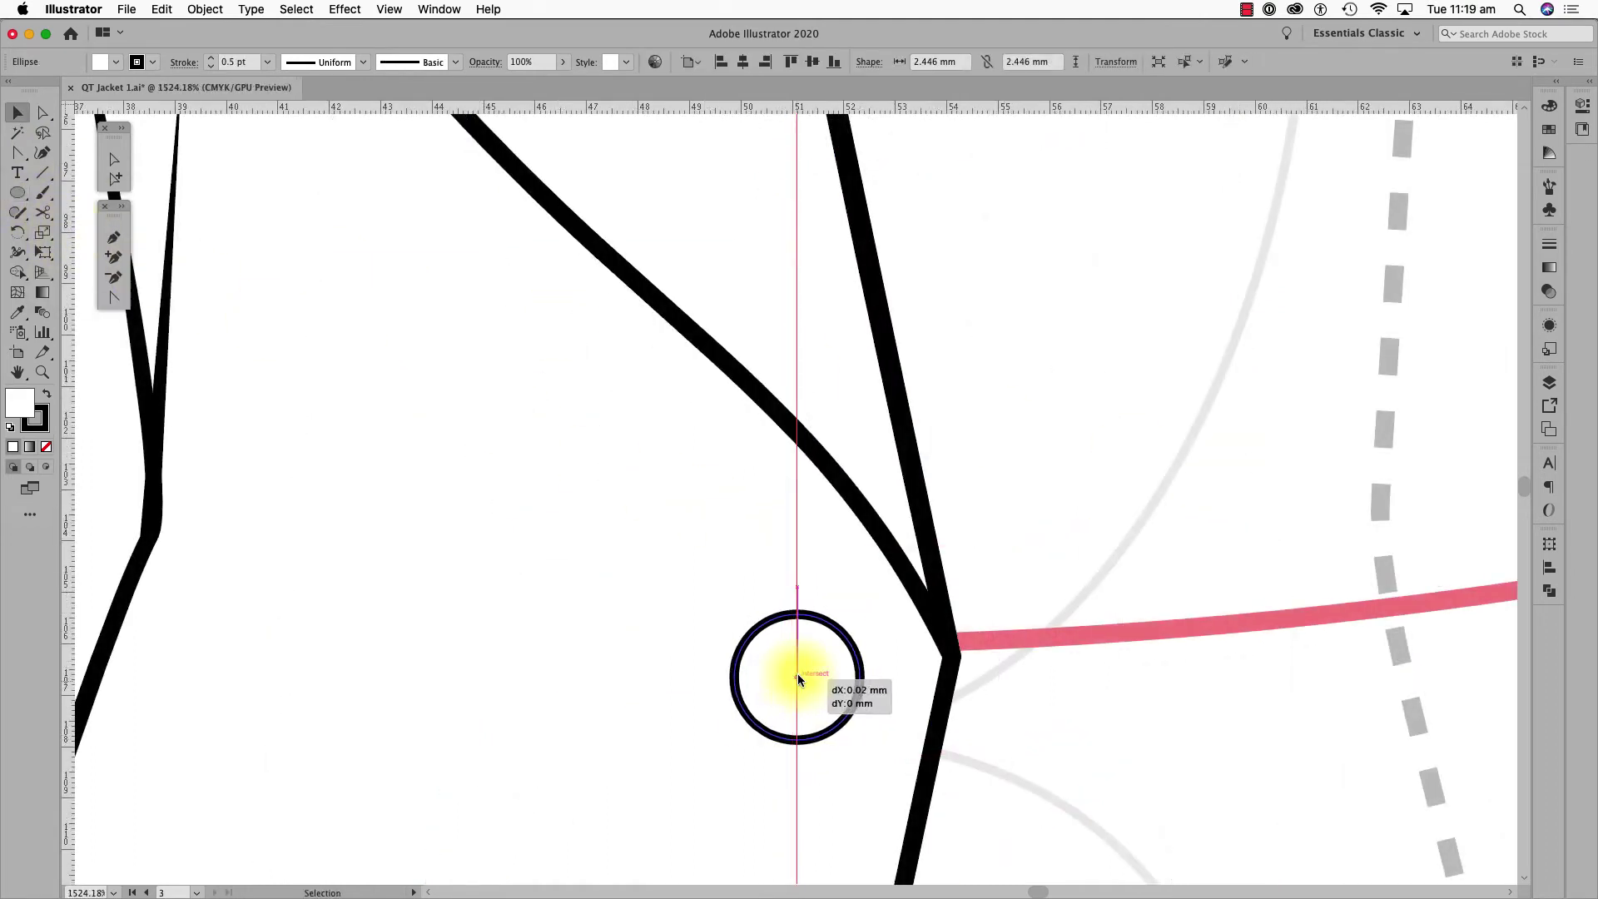
mouse_move(798, 740)
mouse_down()
mouse_move(798, 665)
mouse_move(842, 633)
mouse_move(819, 687)
mouse_move(783, 642)
mouse_move(836, 632)
mouse_move(790, 641)
mouse_up()
click(1054, 754)
- Divide the button circle with two crossing S-curves through its centre and scale the button to about 2 mm across
click(42, 173)
click(114, 298)
key(a)
click(756, 697)
key(v)
key(r)
key(v)
click(1085, 733)
click(820, 656)
- Fill the four segments of the button with light grey using Shape Builder
shift+click(762, 697)
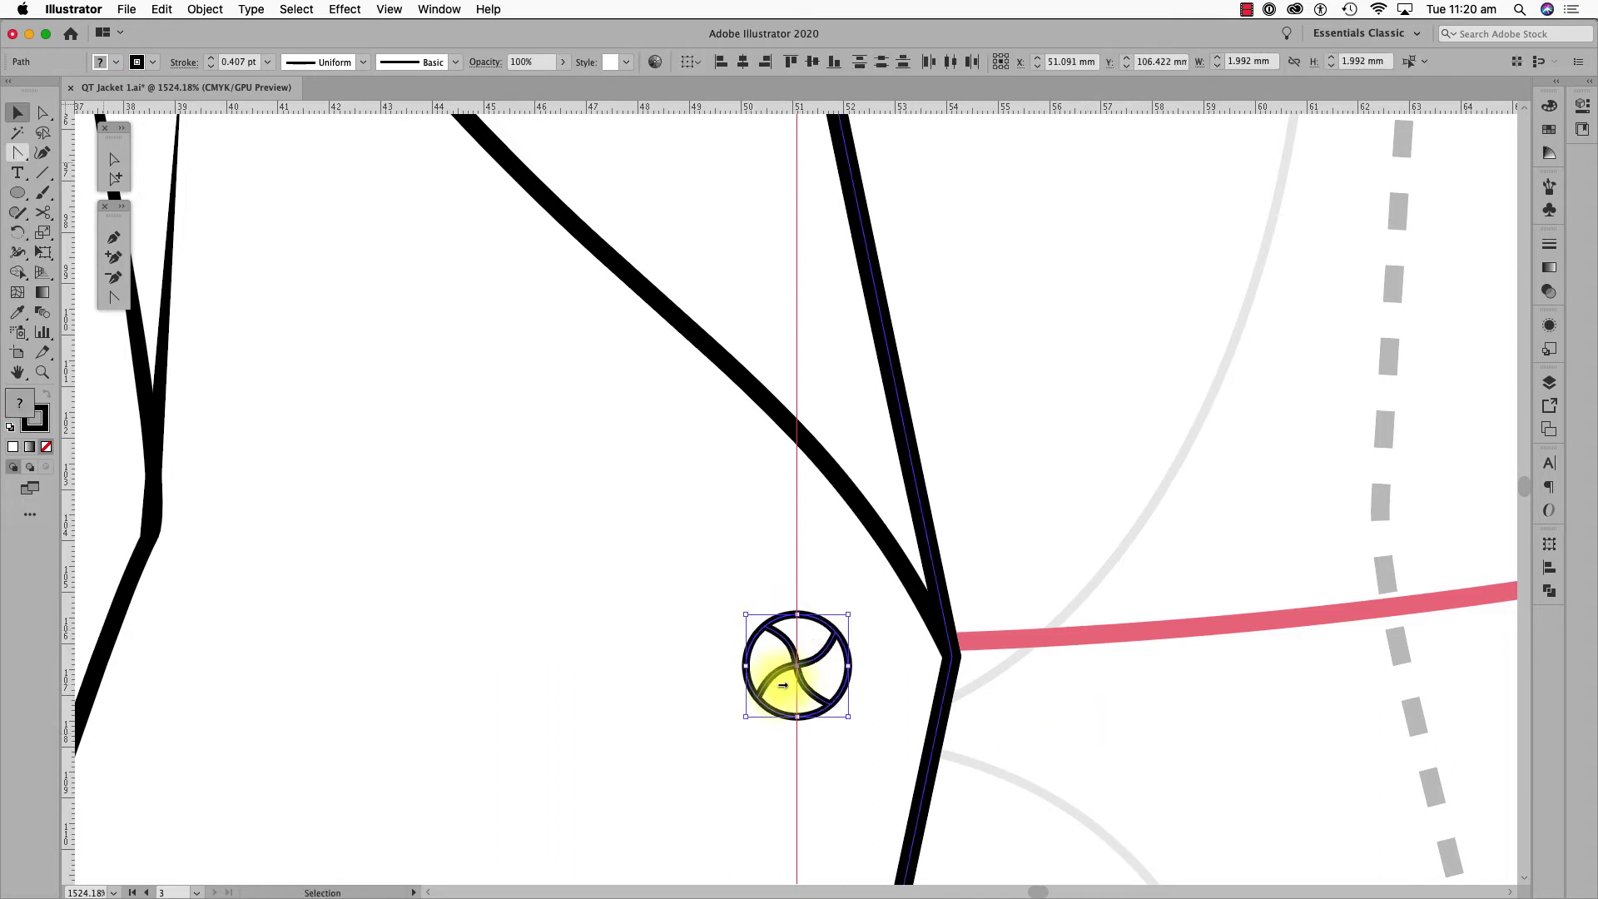
click(17, 272)
click(1549, 129)
click(1429, 198)
click(798, 634)
click(826, 670)
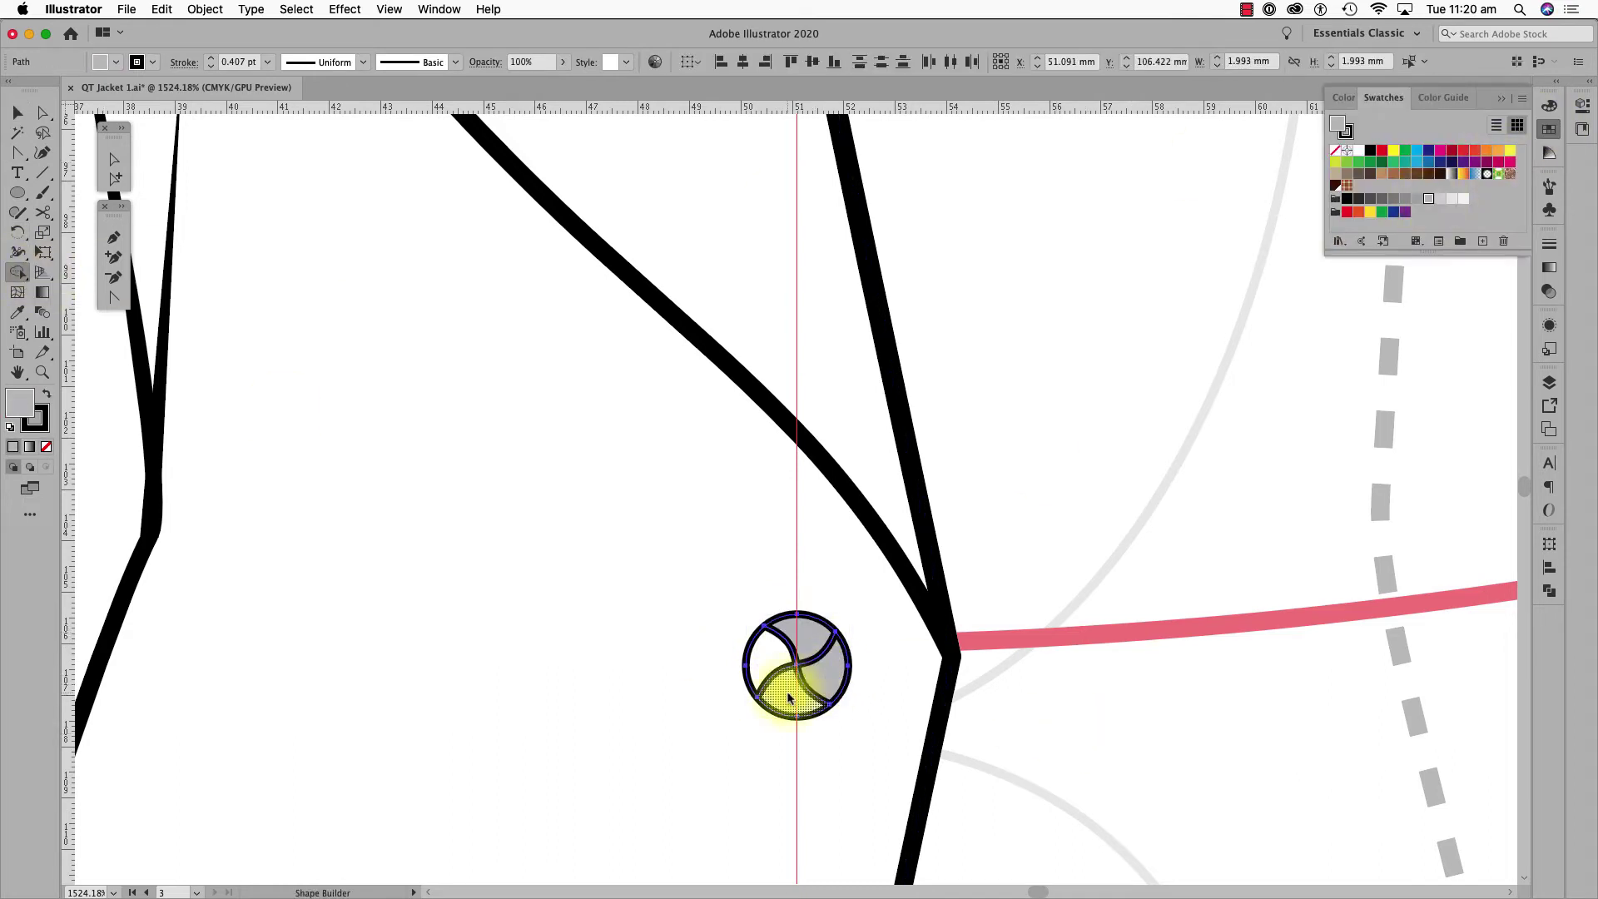
click(789, 696)
click(767, 666)
- Pull the outer corner points of the four button segments slightly outward to give the button a twisted, overlapping rim
click(42, 112)
click(1215, 691)
drag(695, 596, 749, 596)
click(914, 633)
drag(953, 662, 959, 656)
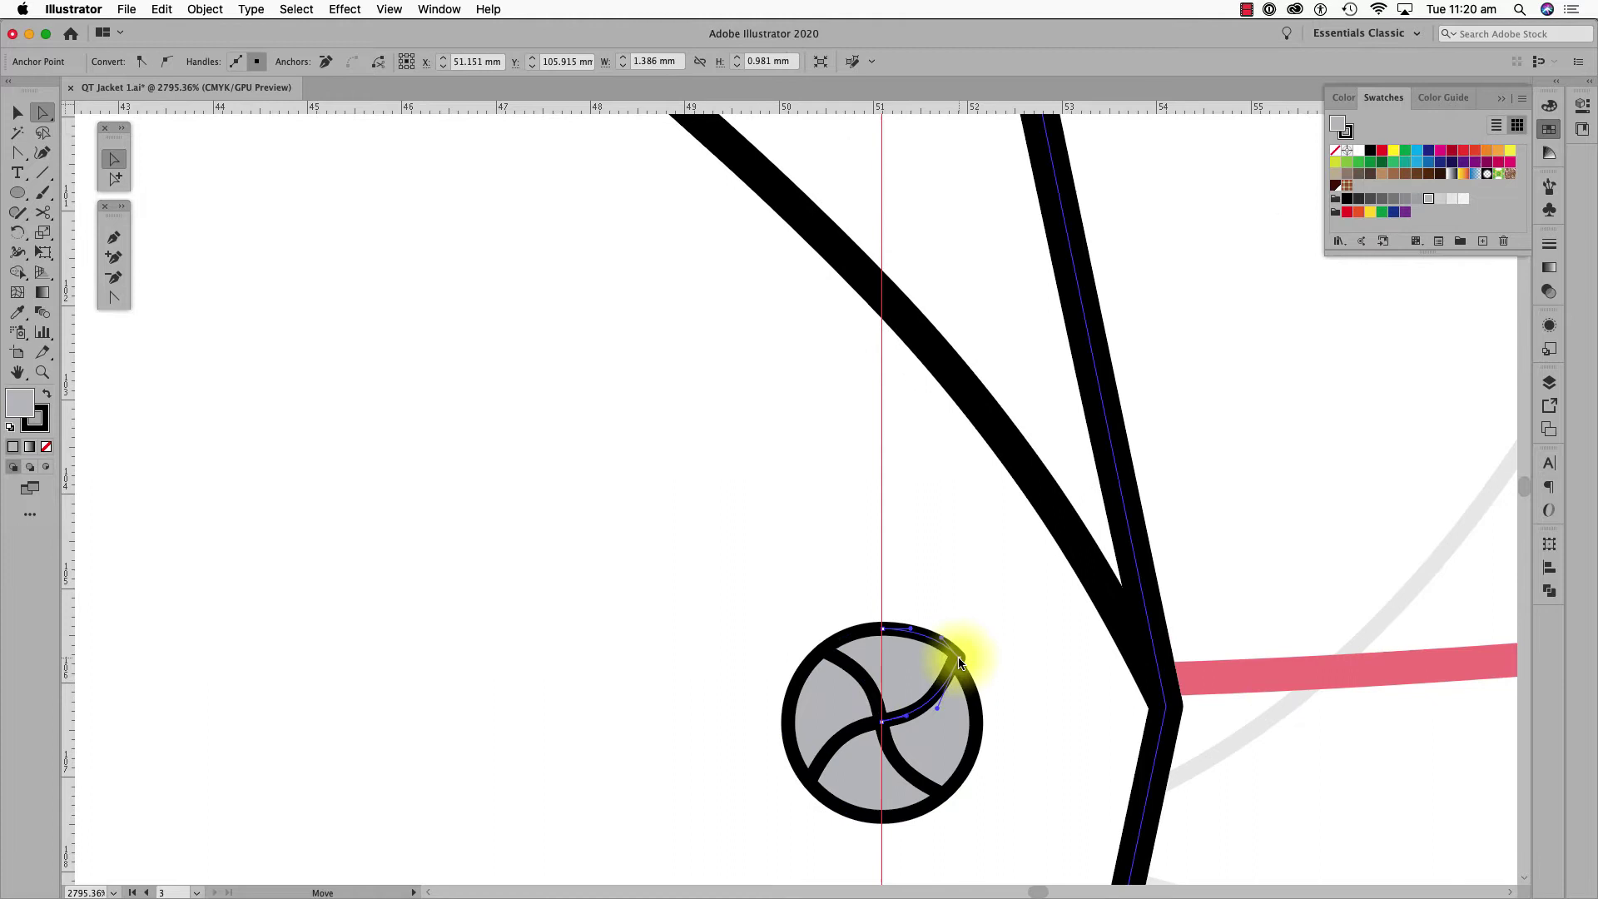
click(1012, 739)
drag(942, 794, 941, 802)
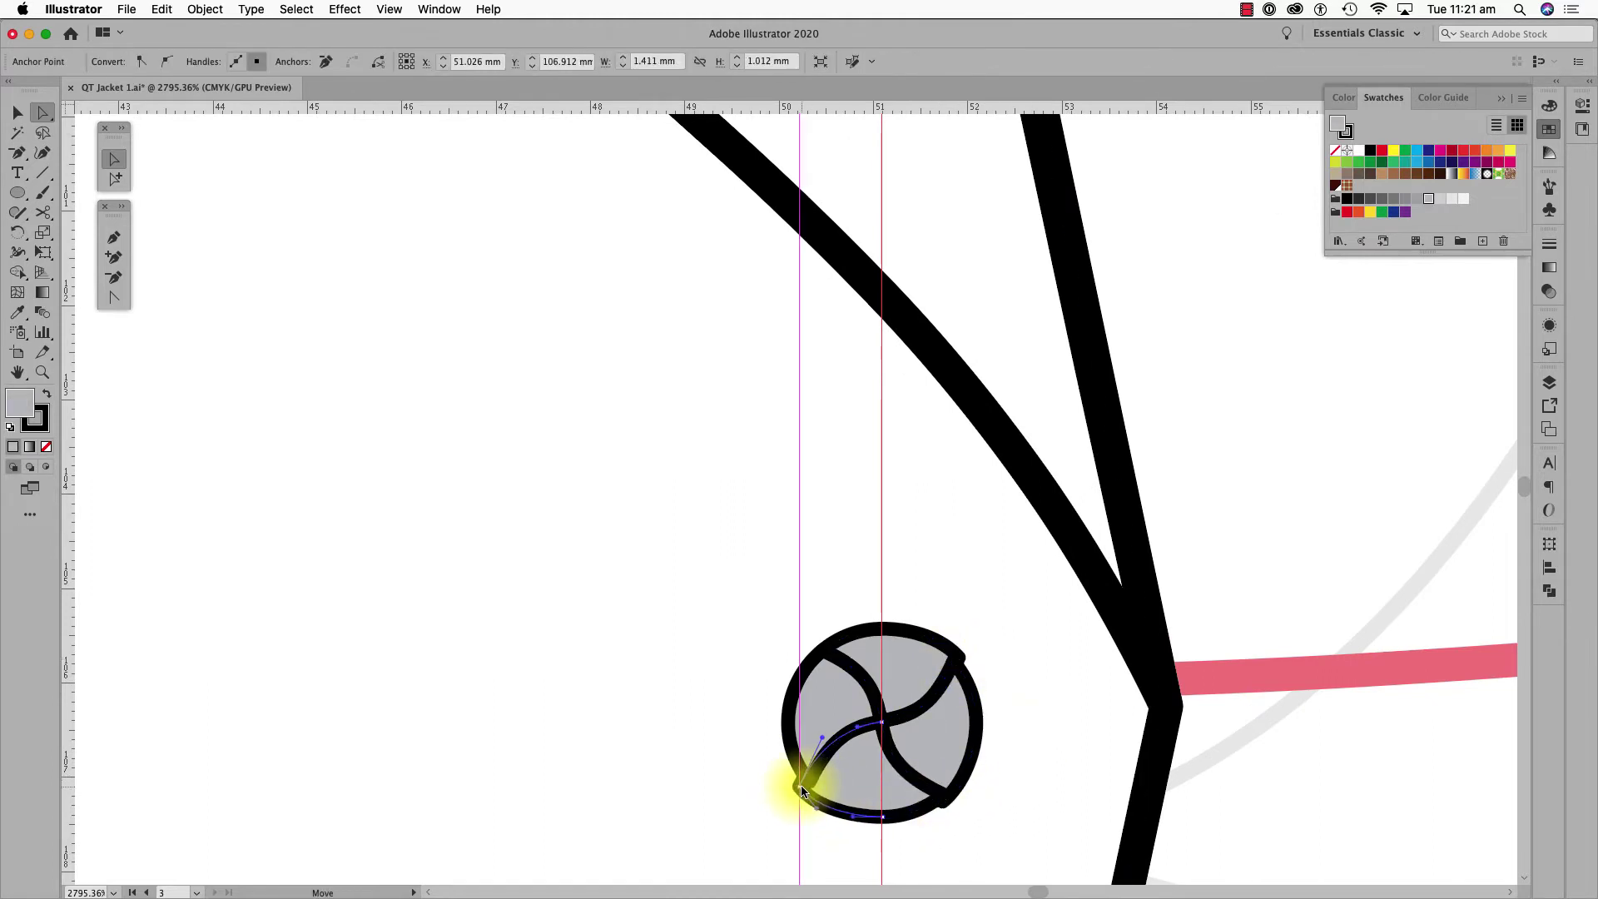
click(802, 788)
drag(821, 651, 821, 645)
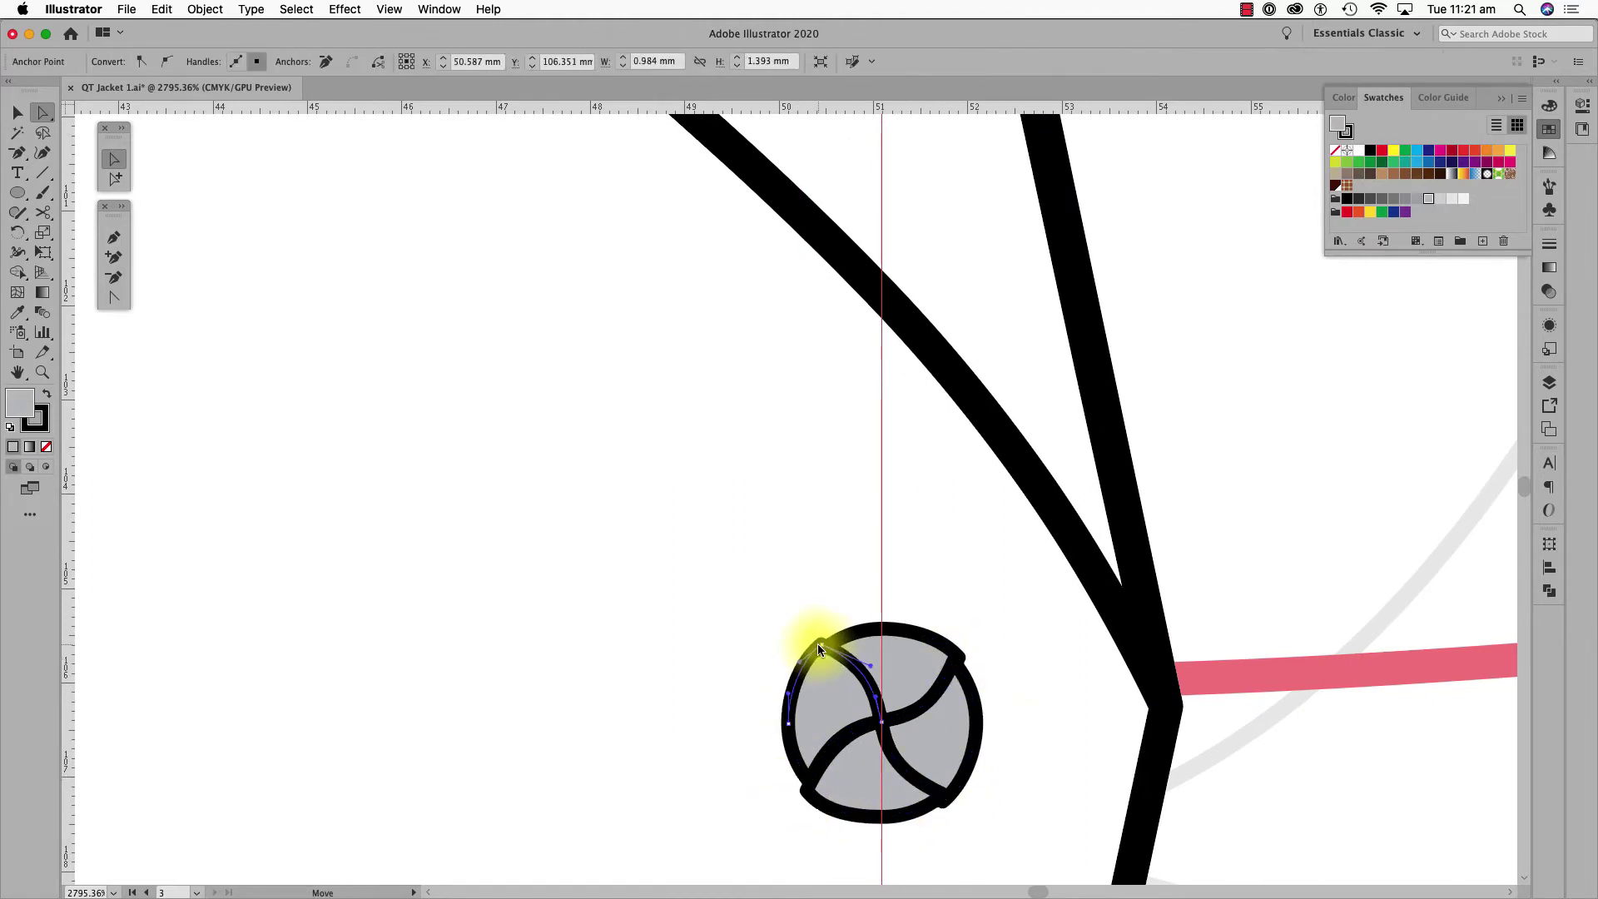
click(807, 632)
mouse_move(881, 722)
mouse_down()
mouse_move(891, 747)
mouse_move(881, 732)
mouse_up()
mouse_move(890, 719)
mouse_down()
mouse_move(874, 696)
mouse_move(881, 722)
mouse_up()
key(super+z)
click(1091, 805)
- Reduce the stroke weight of the whole button to 0.25 pt
key(super+minus)
key(super+minus)
key(super+minus)
key(super+minus)
key(super+minus)
key(super+minus)
key(super+minus)
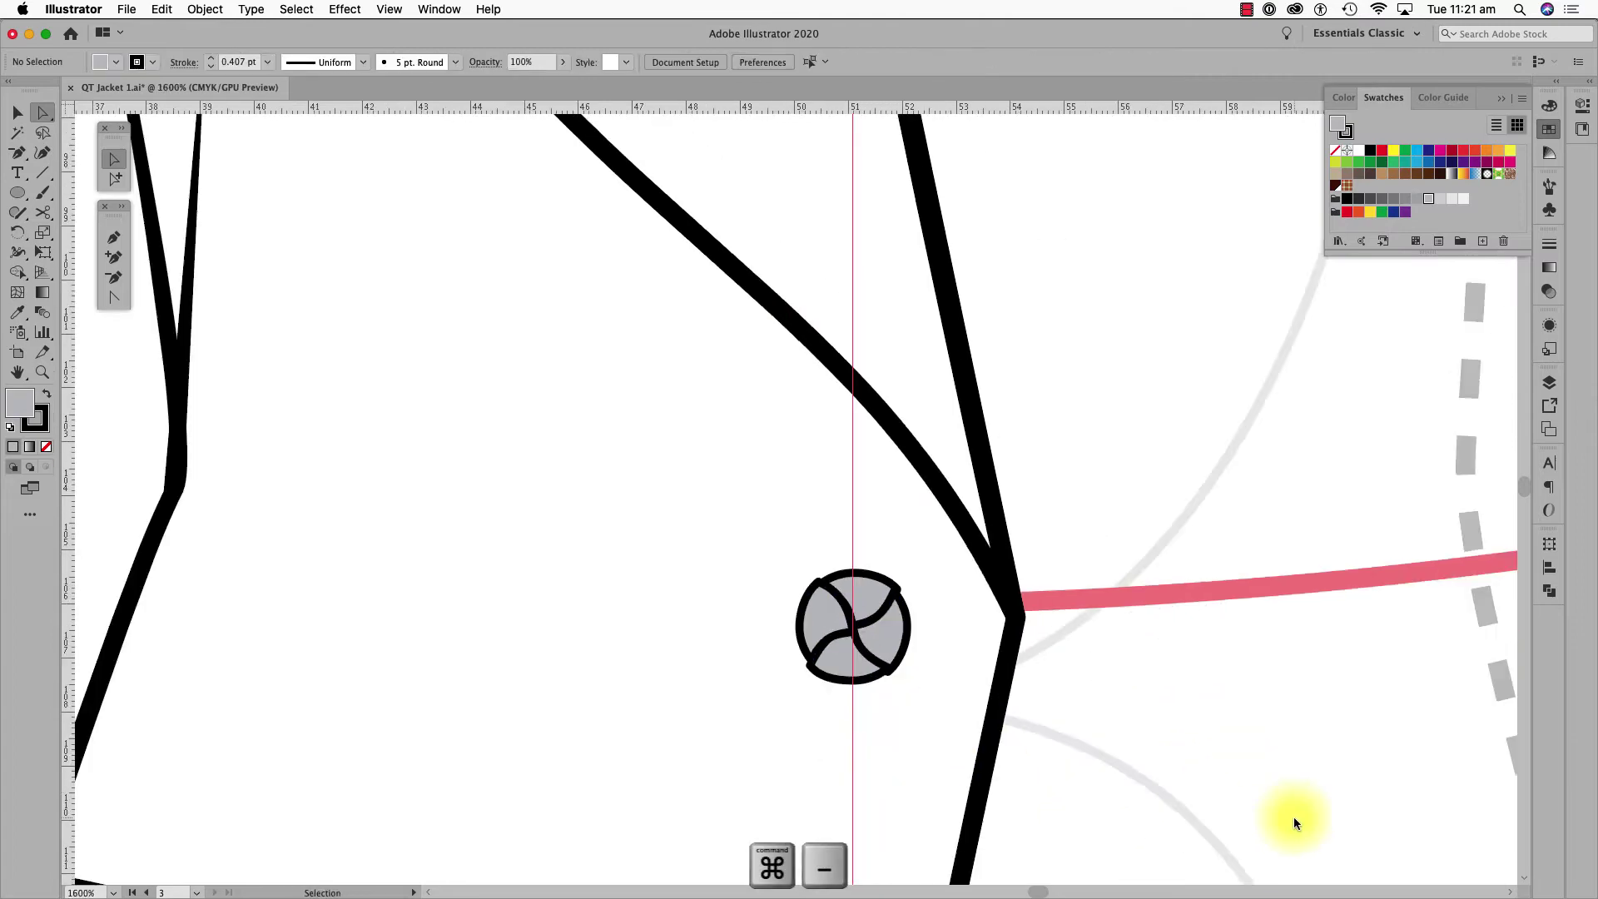
drag(744, 490, 990, 761)
key(v)
click(955, 616)
shift+click(956, 558)
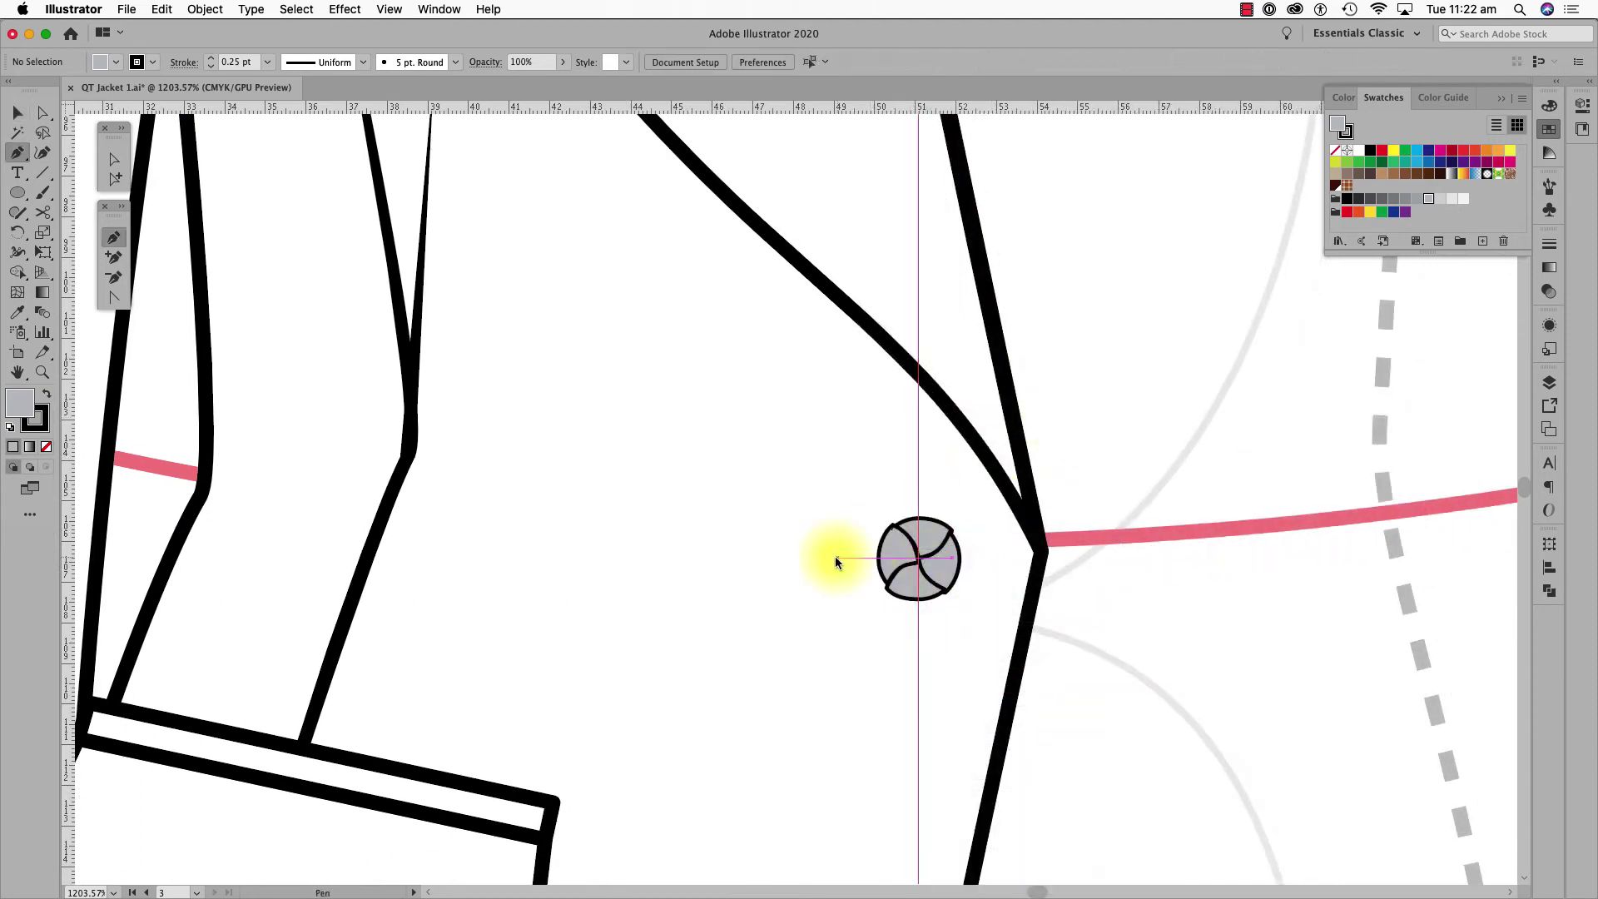
- Draw a narrow teardrop buttonhole about 2.4 mm long and 0.5 mm high extending sideways from the button's centre
click(836, 557)
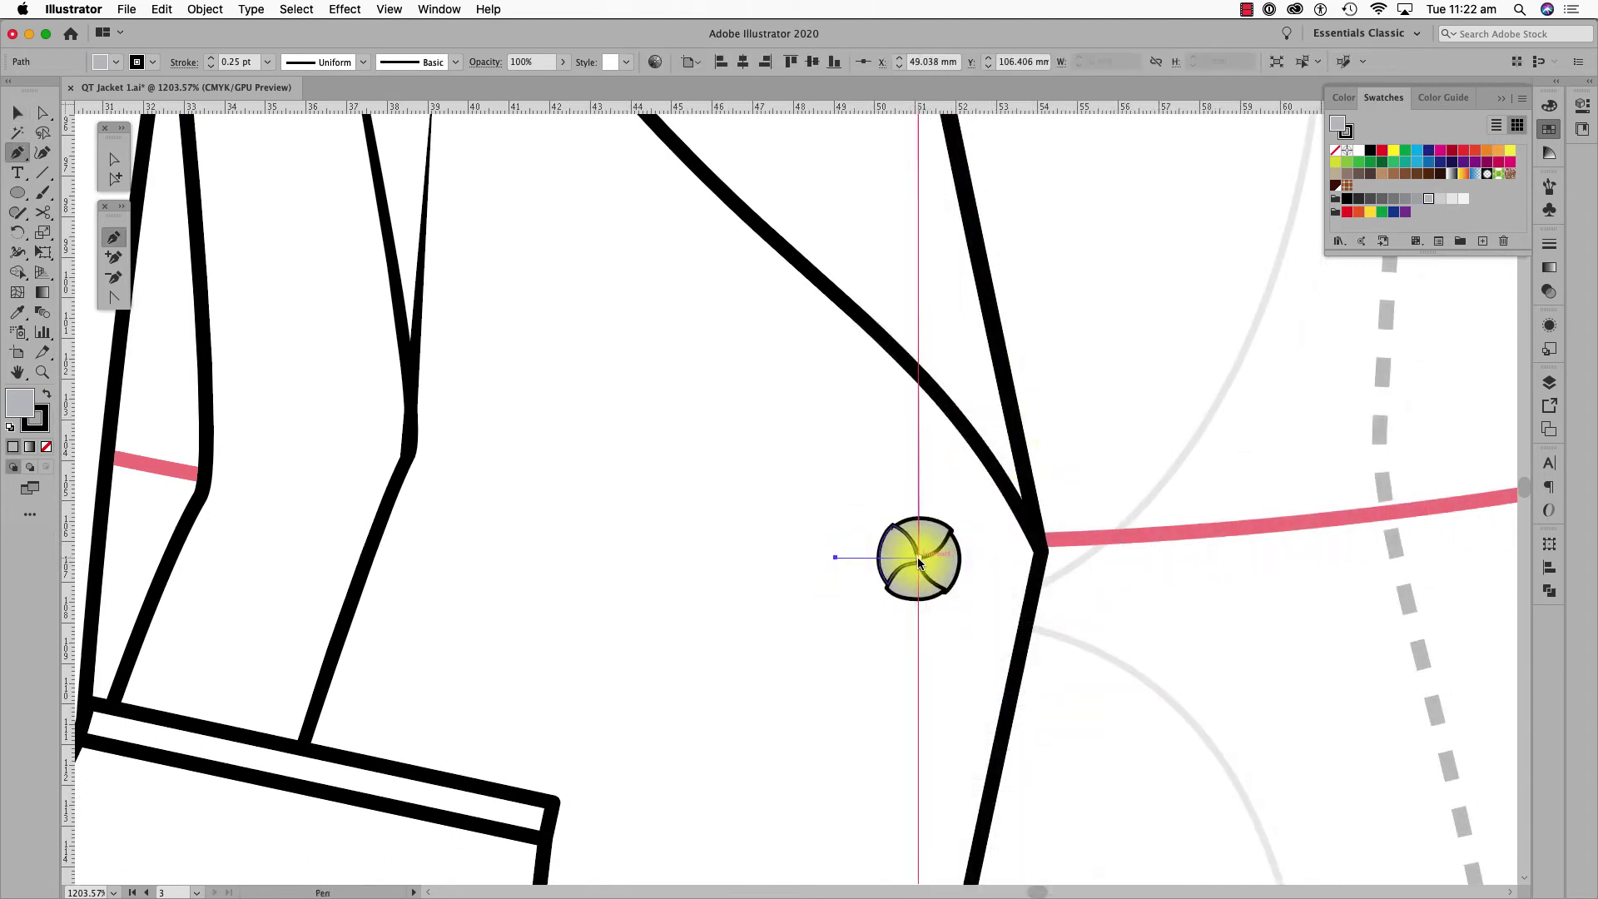
mouse_move(918, 557)
mouse_down()
mouse_move(919, 590)
mouse_move(932, 558)
mouse_move(883, 551)
mouse_up()
click(835, 557)
click(19, 113)
- Apply a smooth Zig Zag effect to the buttonhole with an absolute size of 0.1 mm and more ridges per segment
click(352, 13)
mouse_move(401, 160)
click(626, 256)
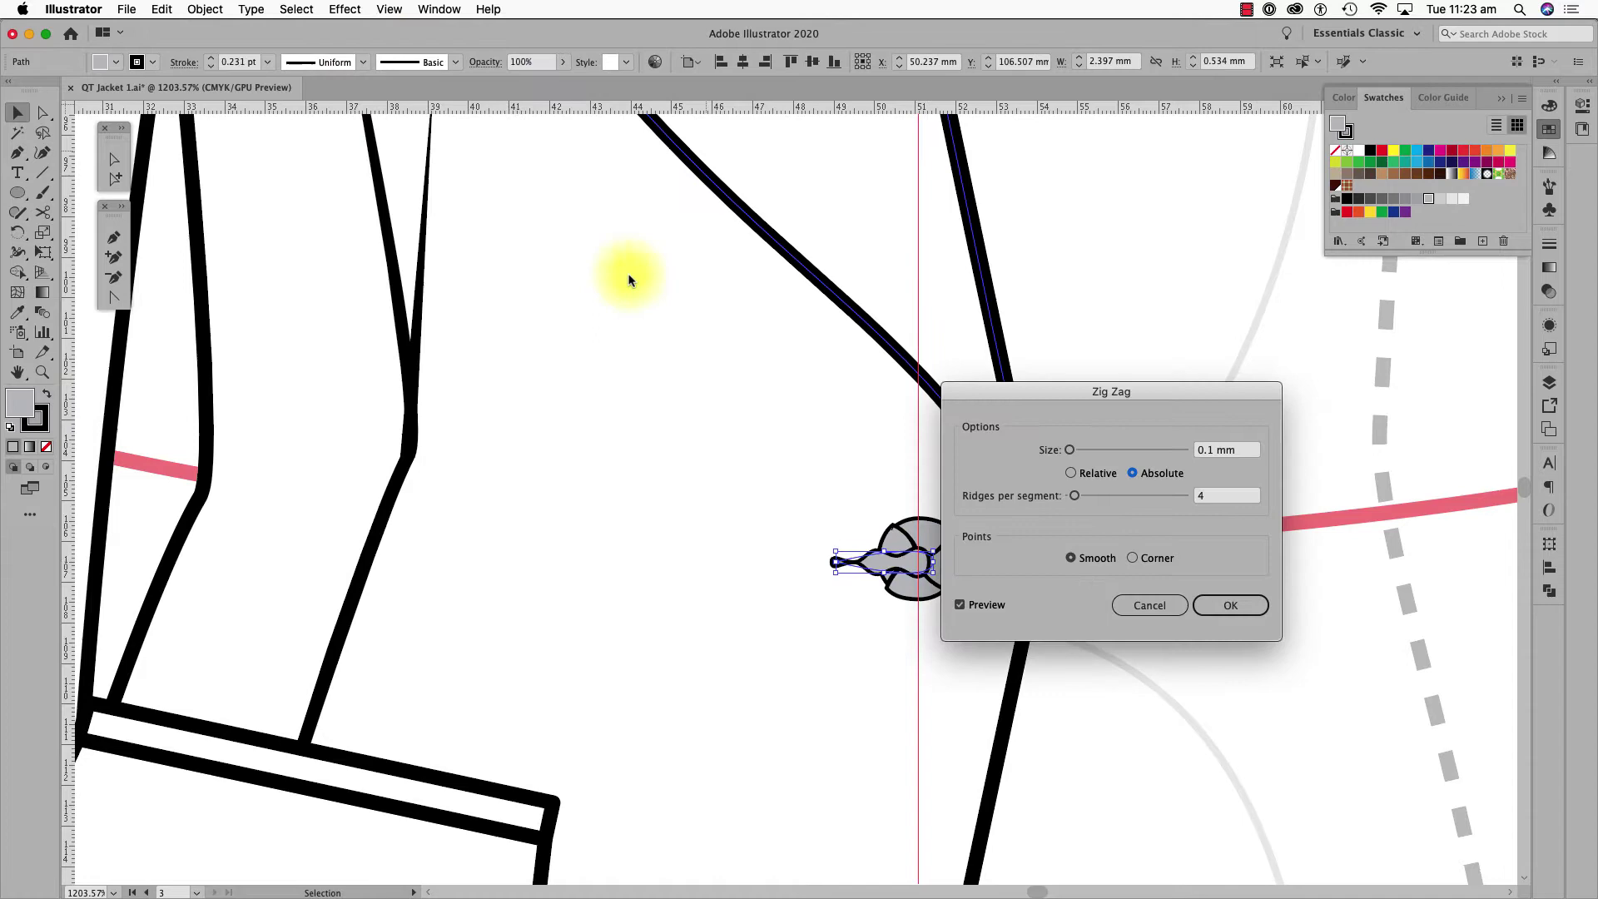
drag(1074, 495, 1094, 494)
drag(1098, 389, 1215, 387)
drag(1209, 493, 1229, 493)
key(Return)
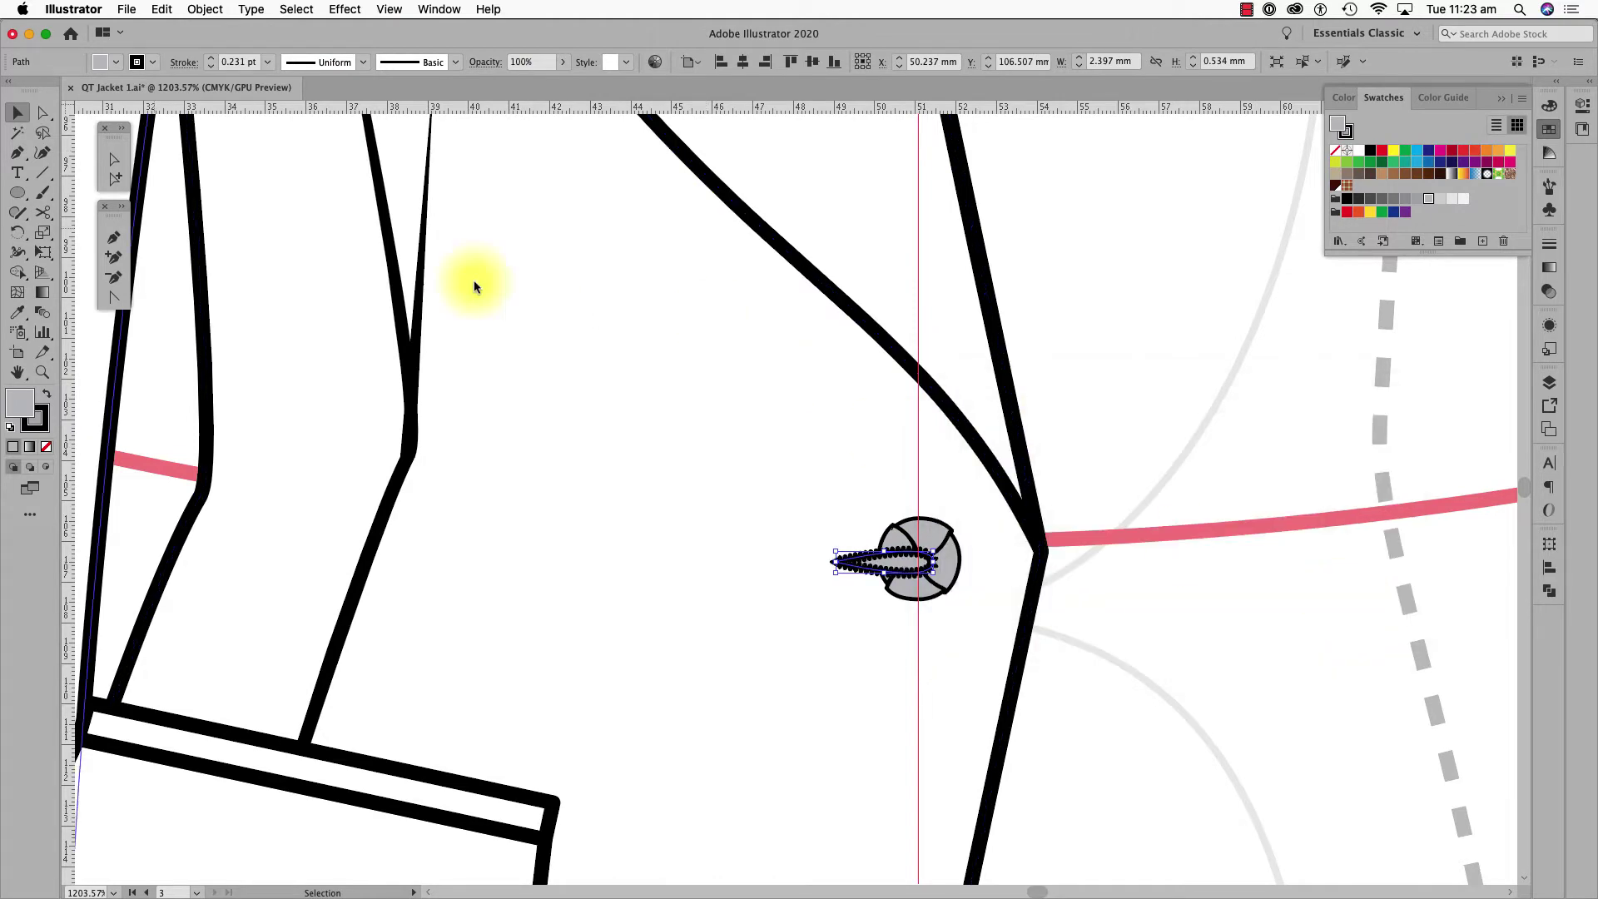
- Bring the button to the front so it sits over the buttonhole
click(475, 286)
click(941, 537)
key(super+shift+])
click(1251, 501)
key(super+minus)
key(super+minus)
key(super+minus)
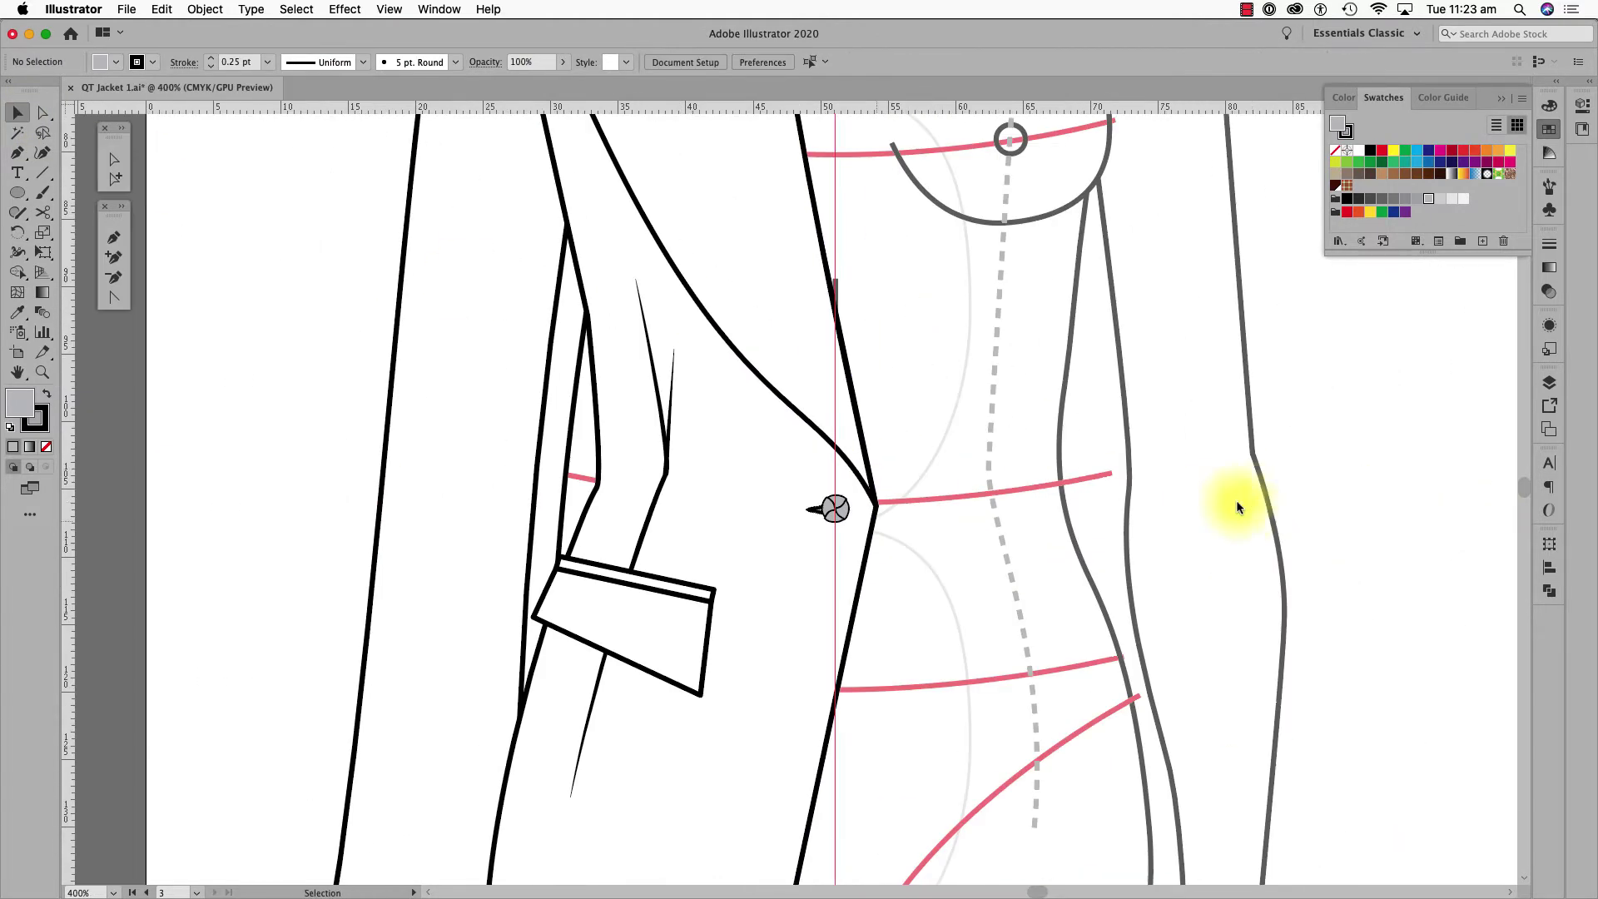
- Place a copy of the button and buttonhole low on the front panel, near the front edge above the hem
click(835, 507)
key(super+space)
click(796, 433)
click(818, 545)
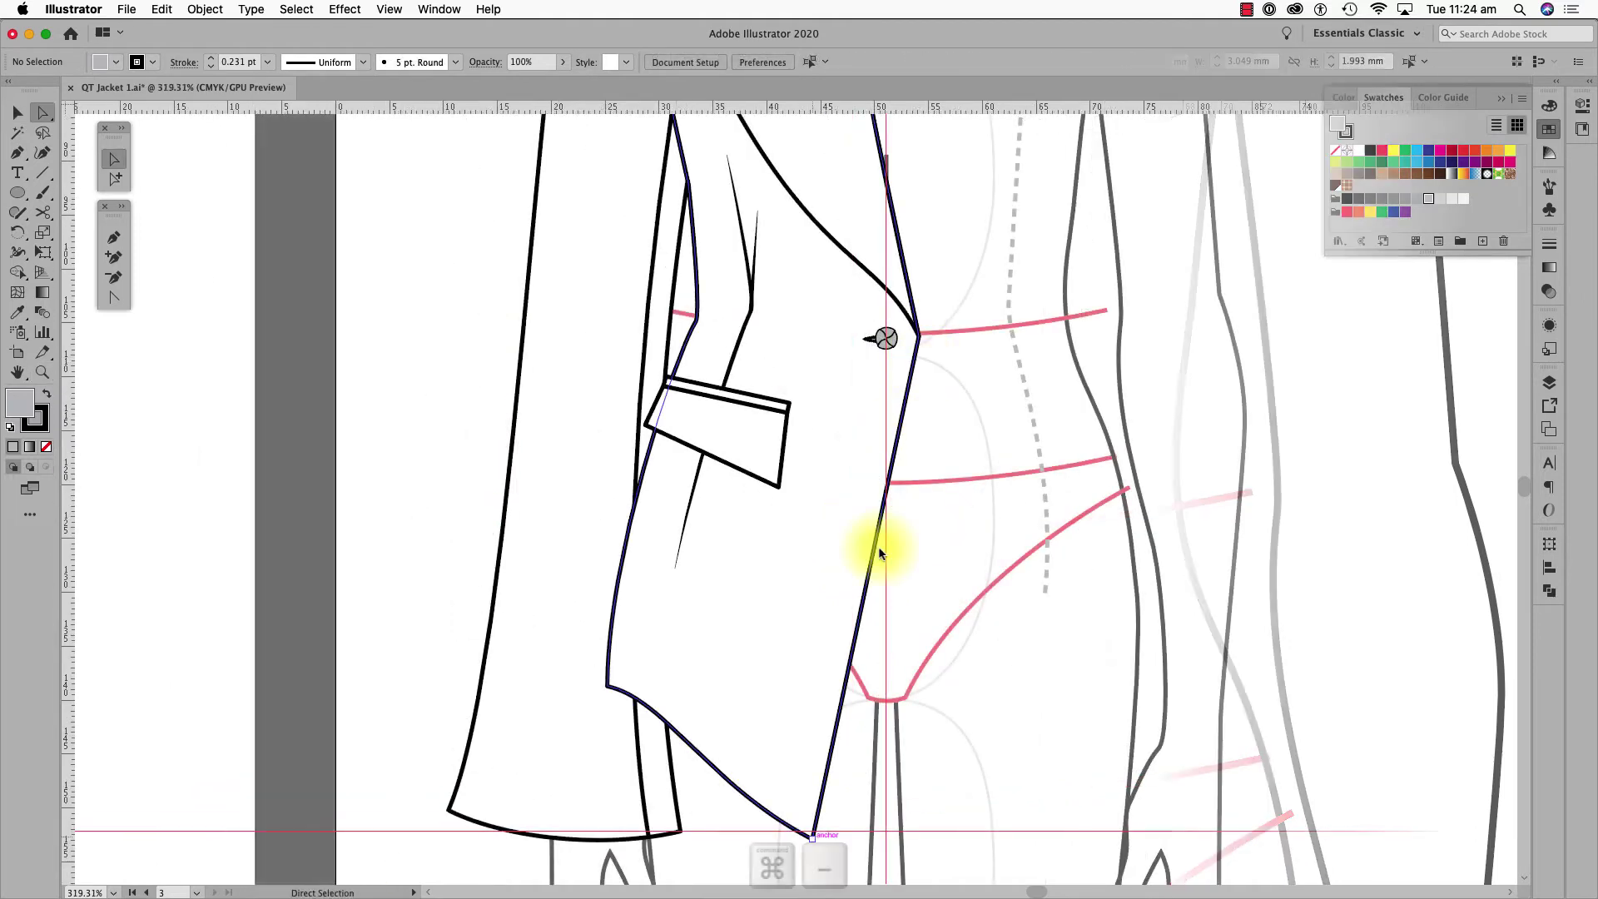
key(v)
drag(866, 326, 837, 594)
key(r)
key(v)
click(884, 587)
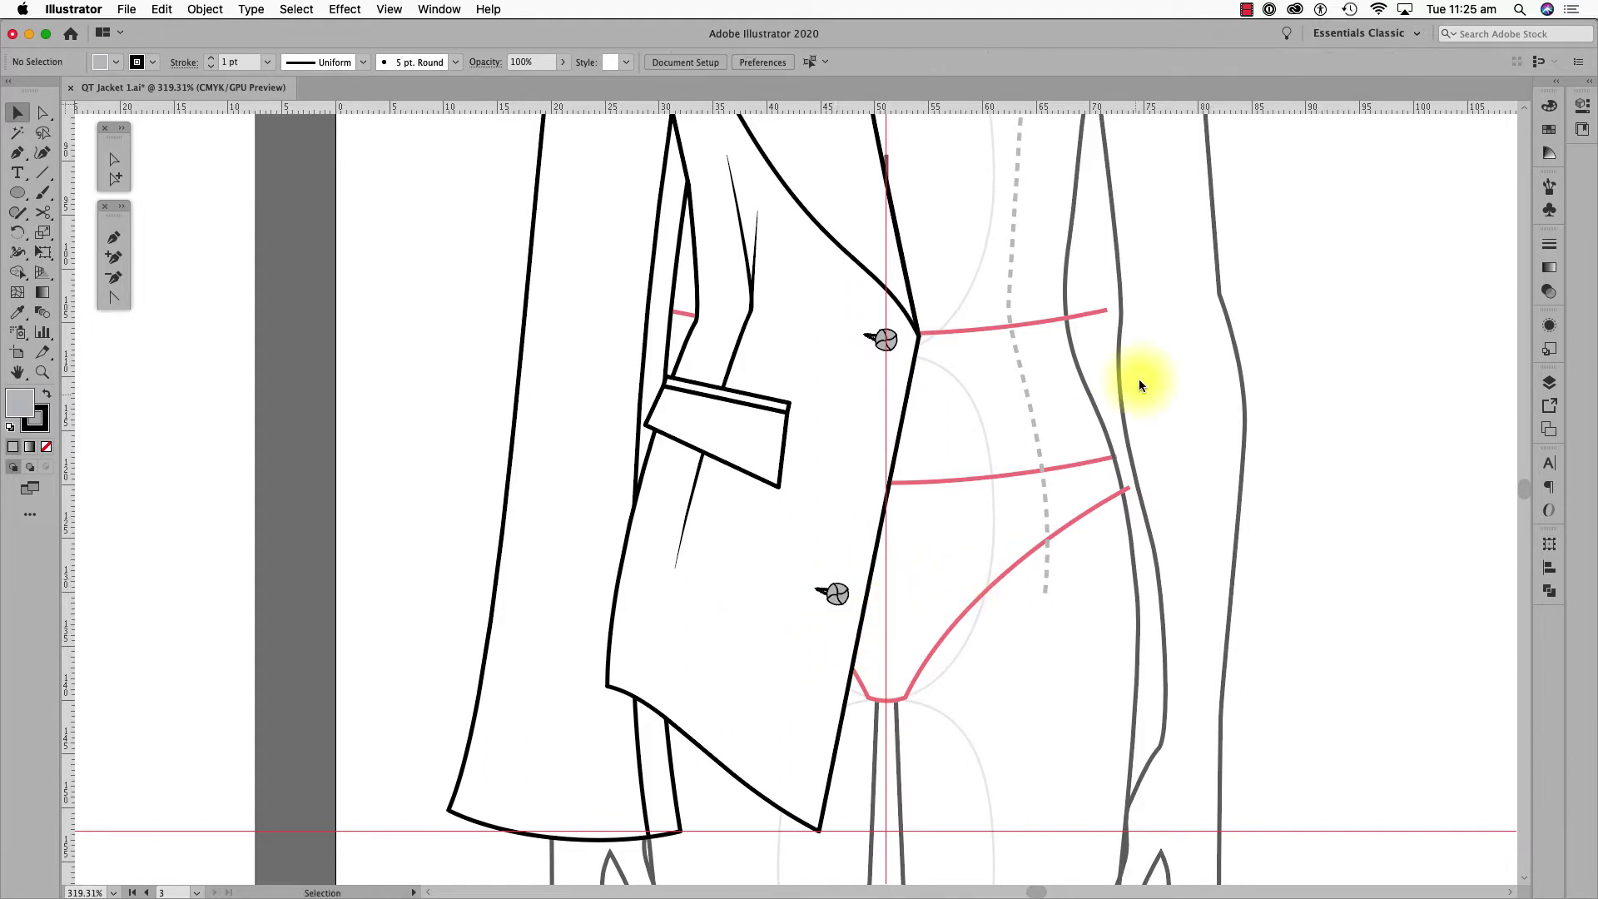
- Set the blend spacing to Specified Steps with 2 steps
click(42, 314)
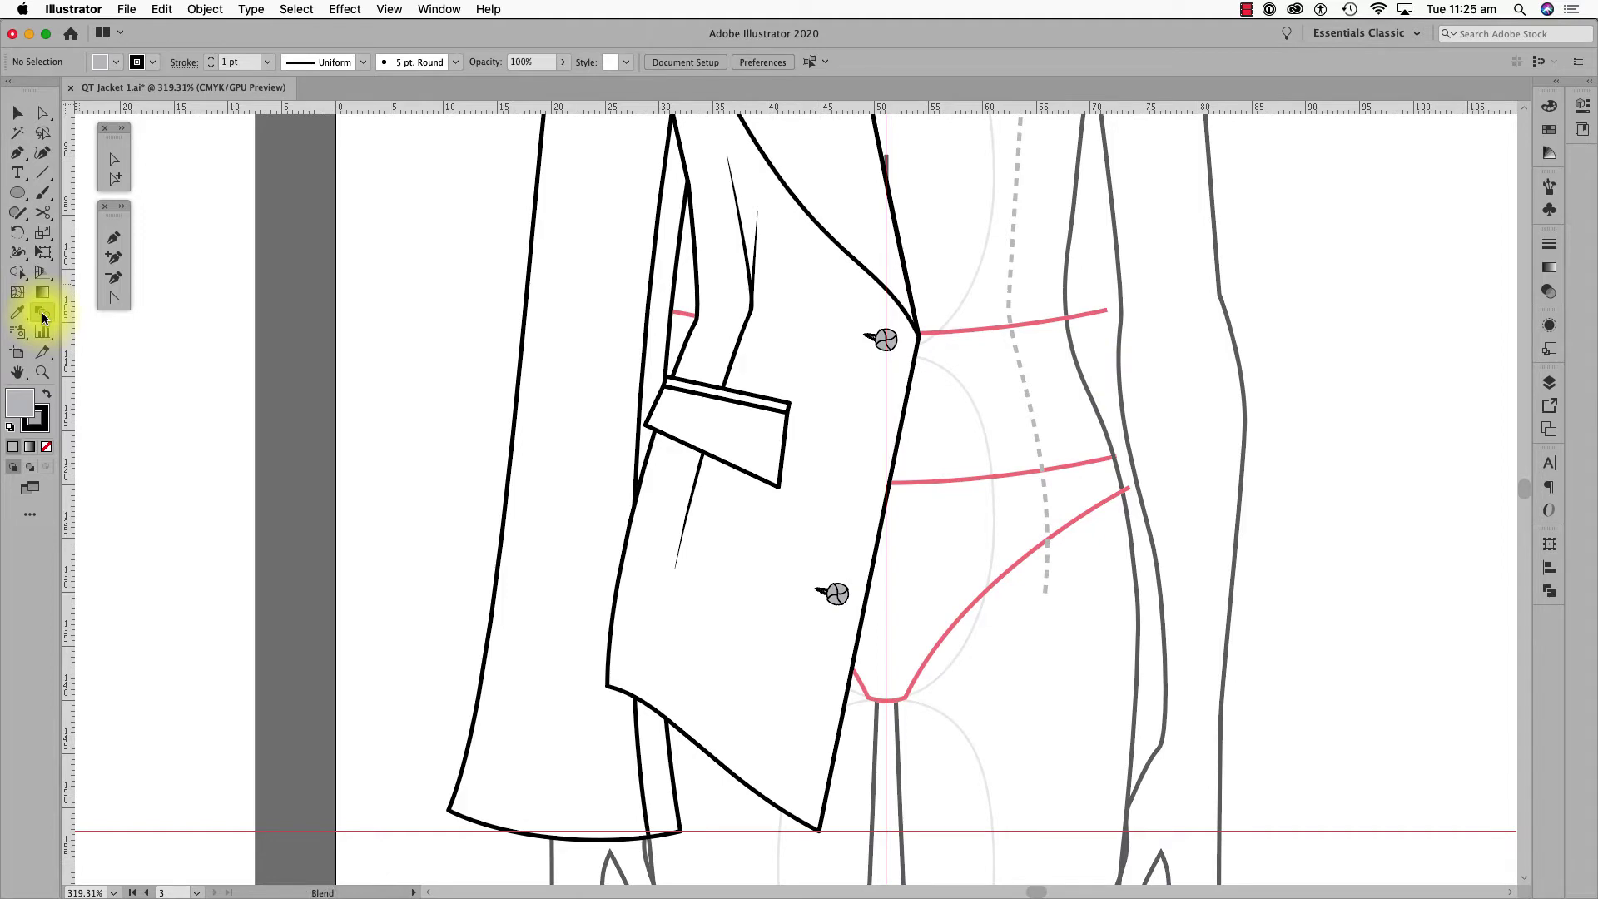
double_click(42, 316)
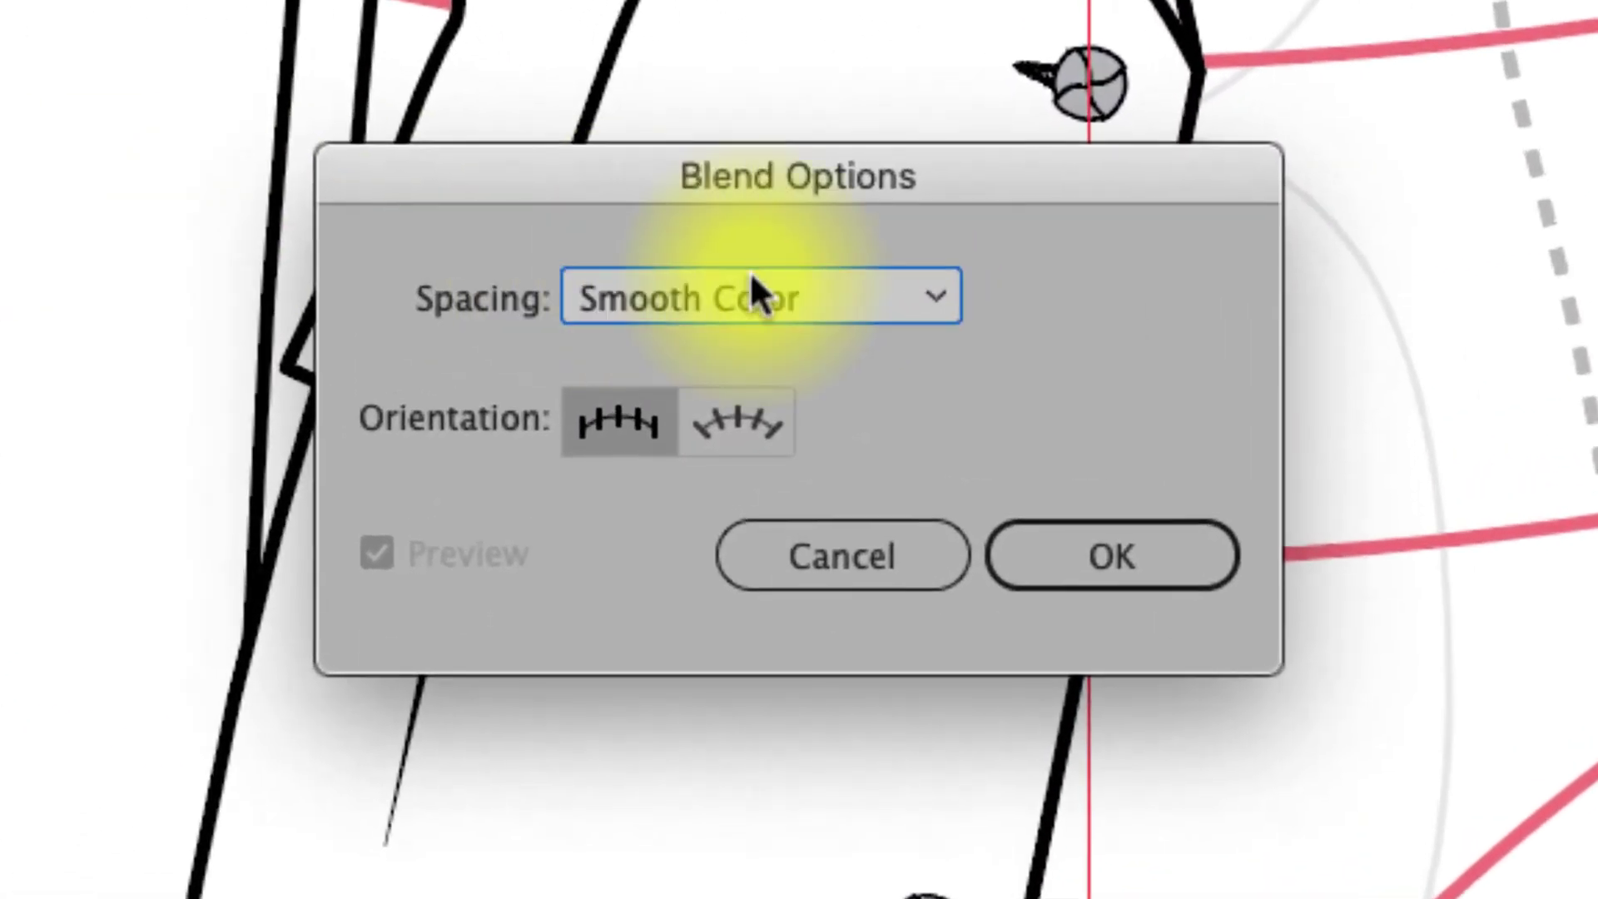
click(937, 293)
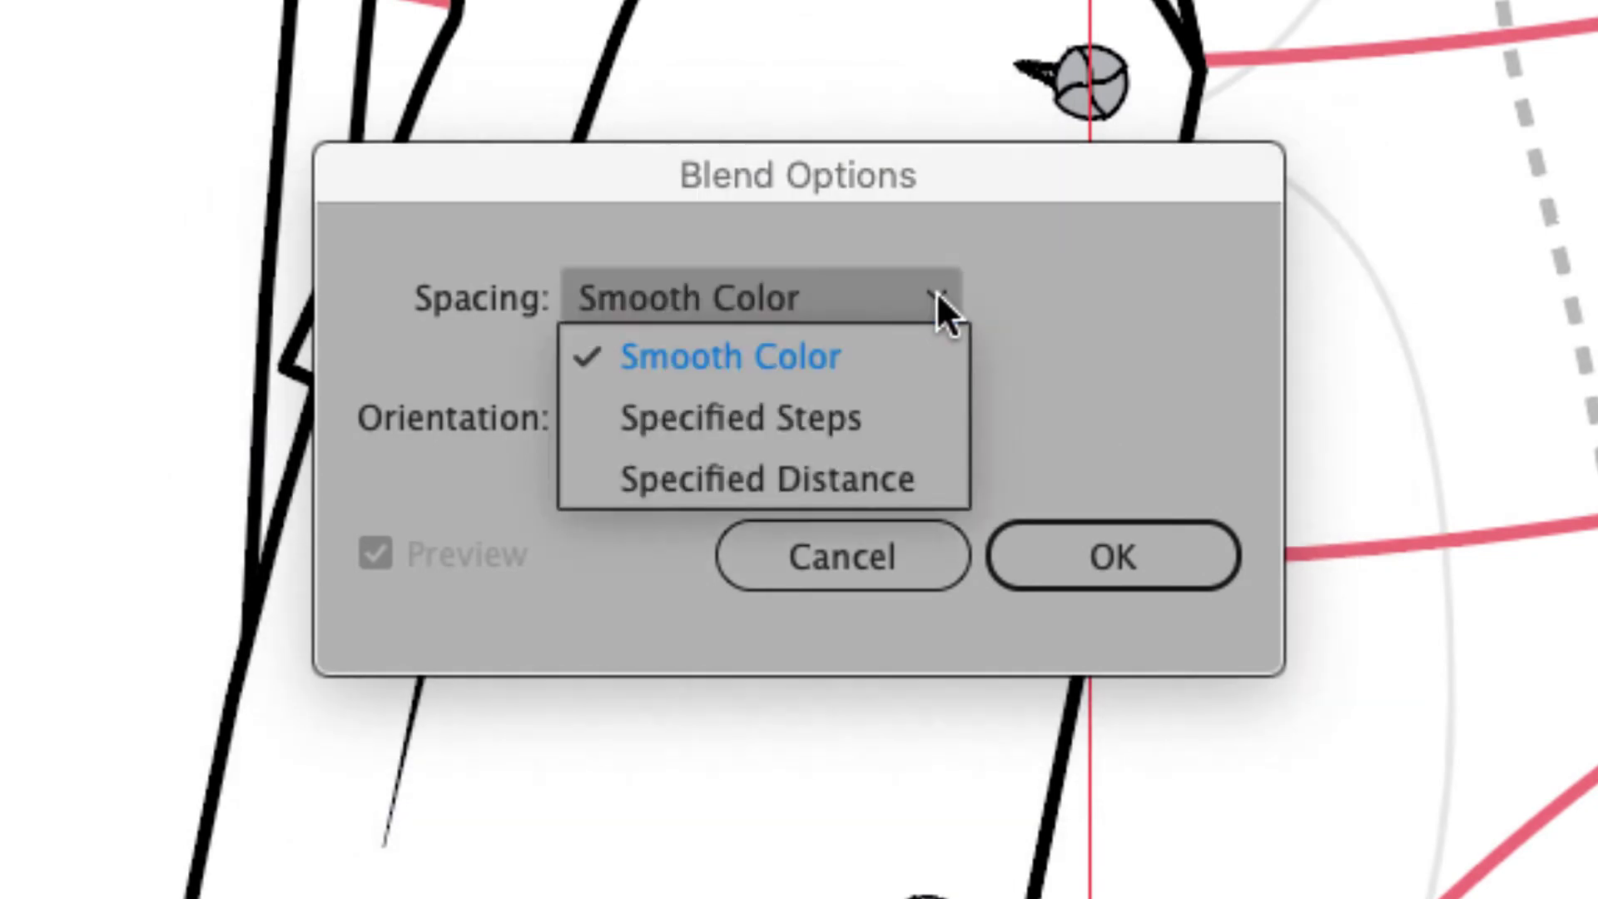
click(722, 420)
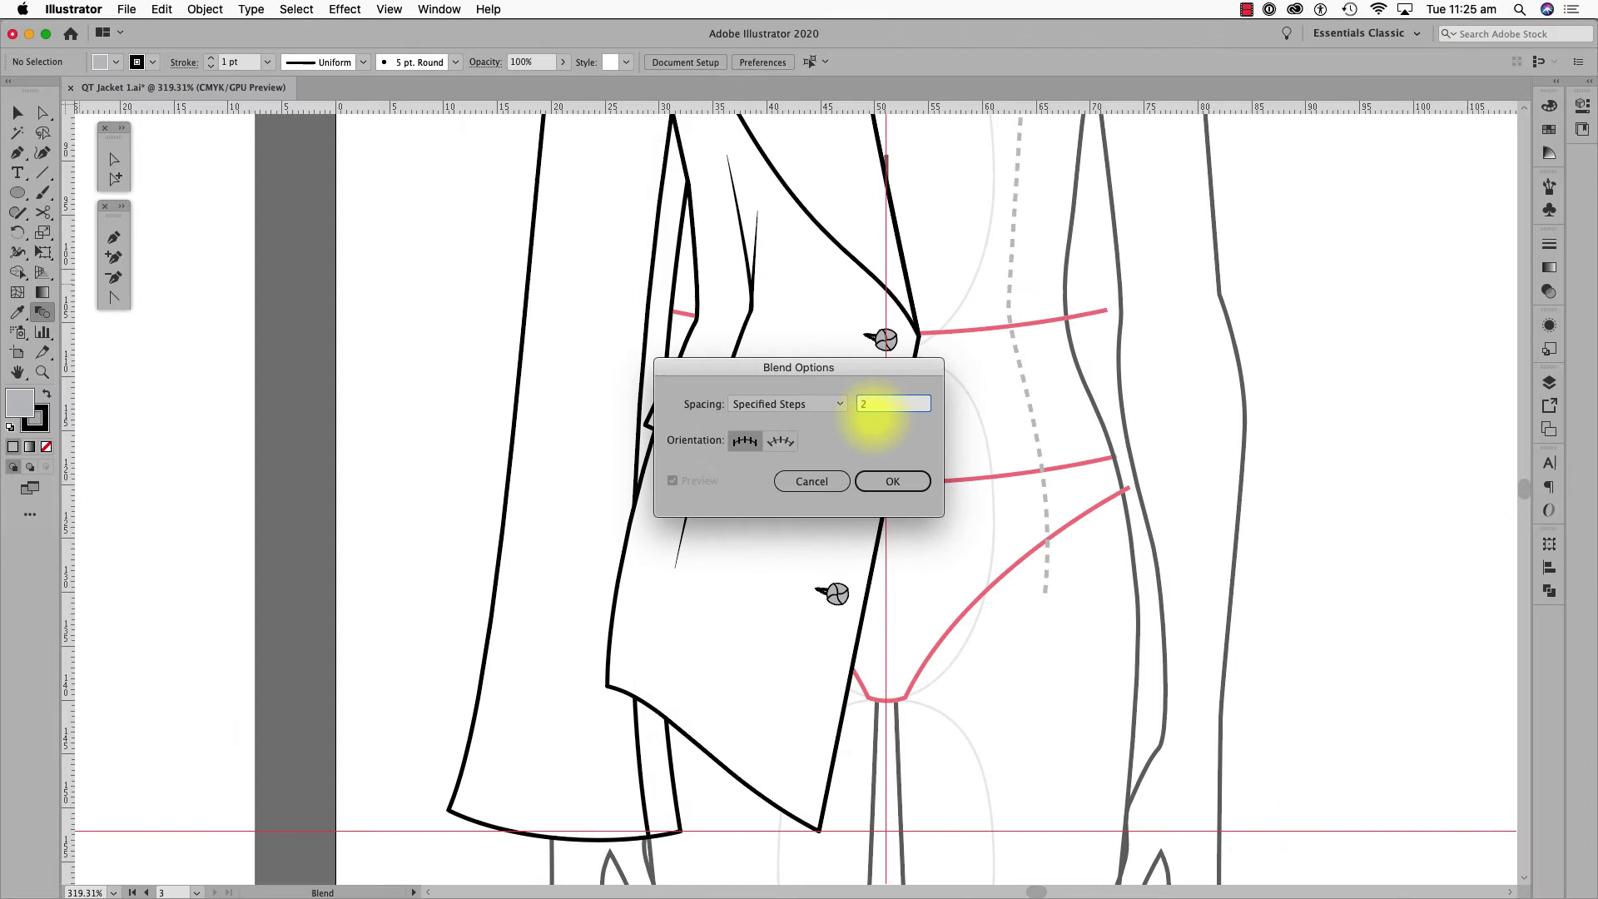
key(Return)
- Blend the top and bottom buttons, and likewise the two buttonholes, to form a row of four fastenings
click(836, 591)
key(super+shift+a)
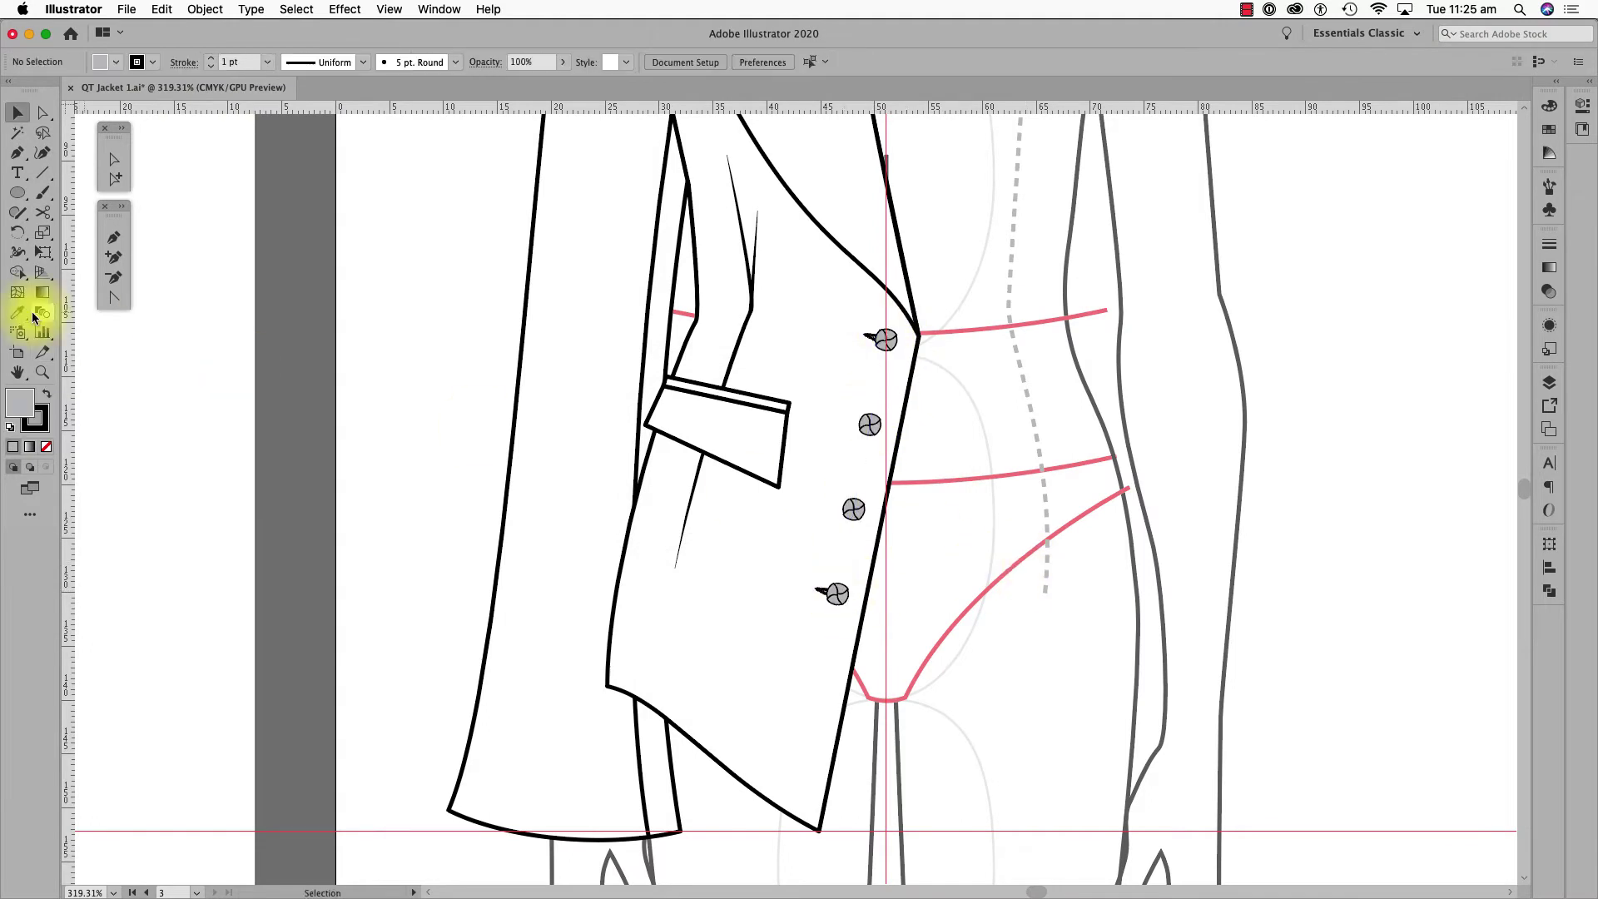
click(819, 589)
key(v)
click(986, 566)
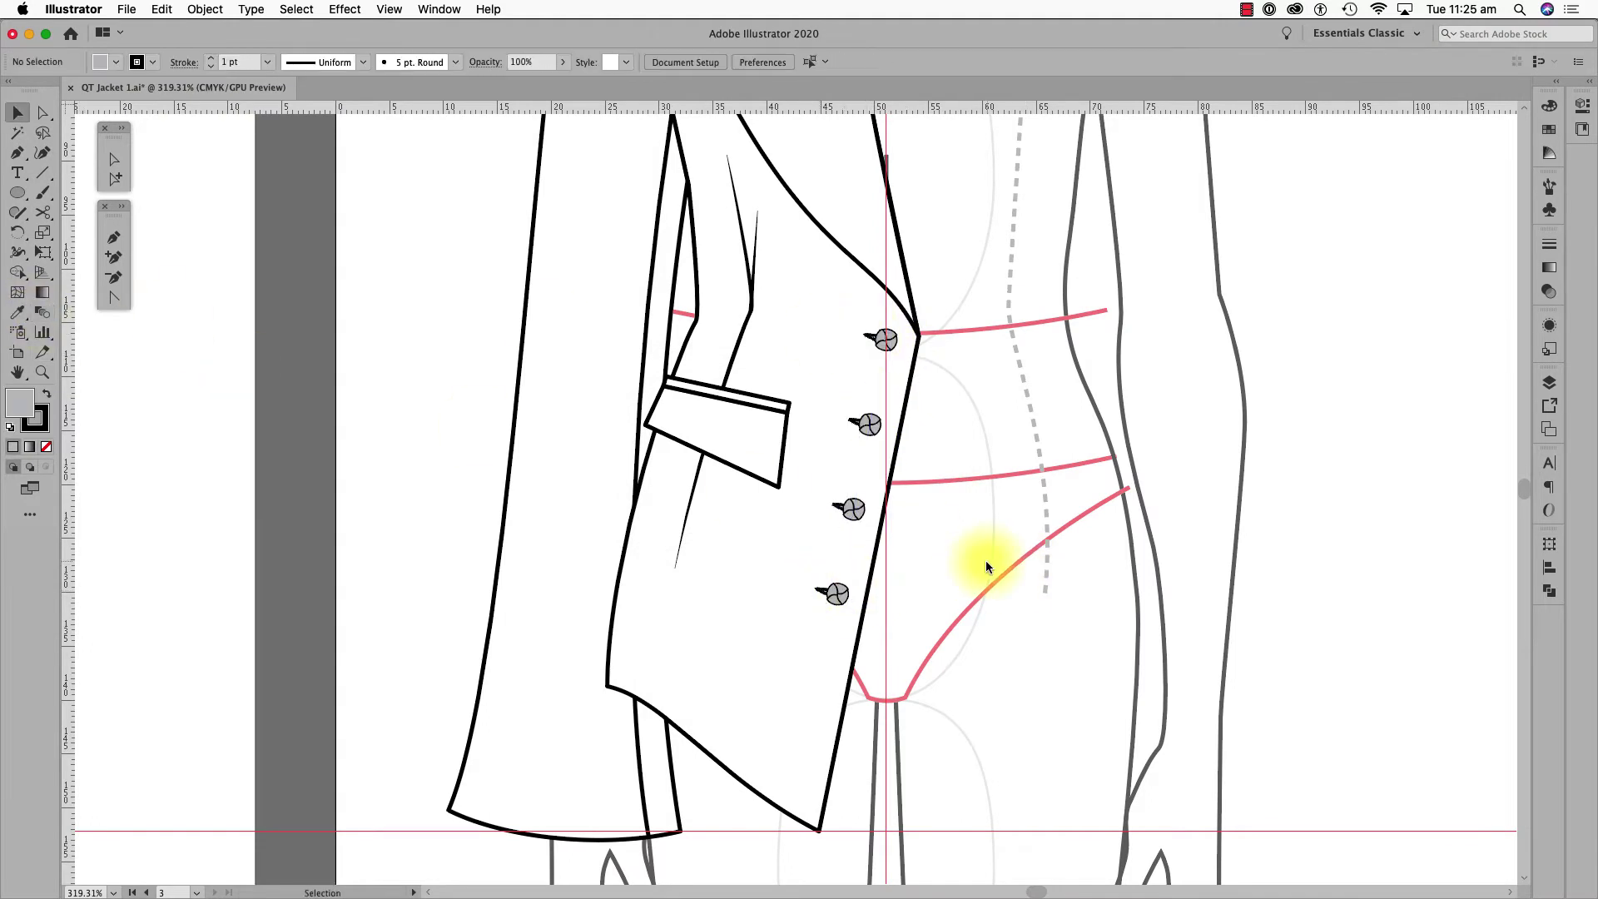
- Refine the inner edge of the collar where it rolls at the neck
scroll(985, 561, up, 2)
key(super+minus)
key(super+minus)
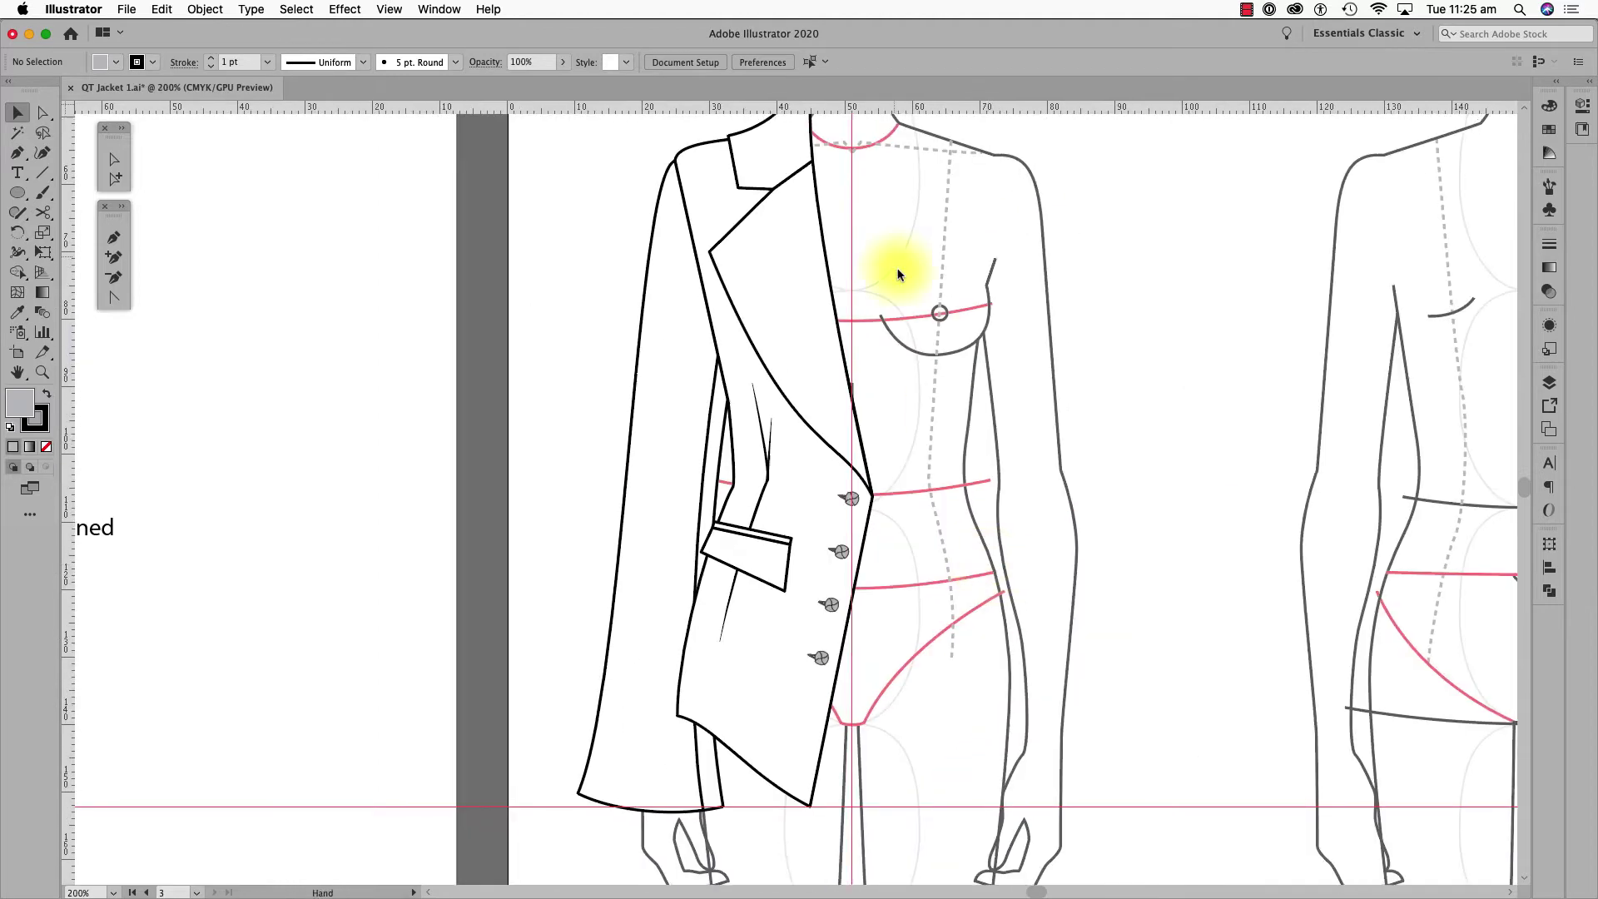
drag(899, 272, 901, 355)
key(z)
drag(801, 142, 879, 237)
key(a)
click(824, 241)
click(1185, 256)
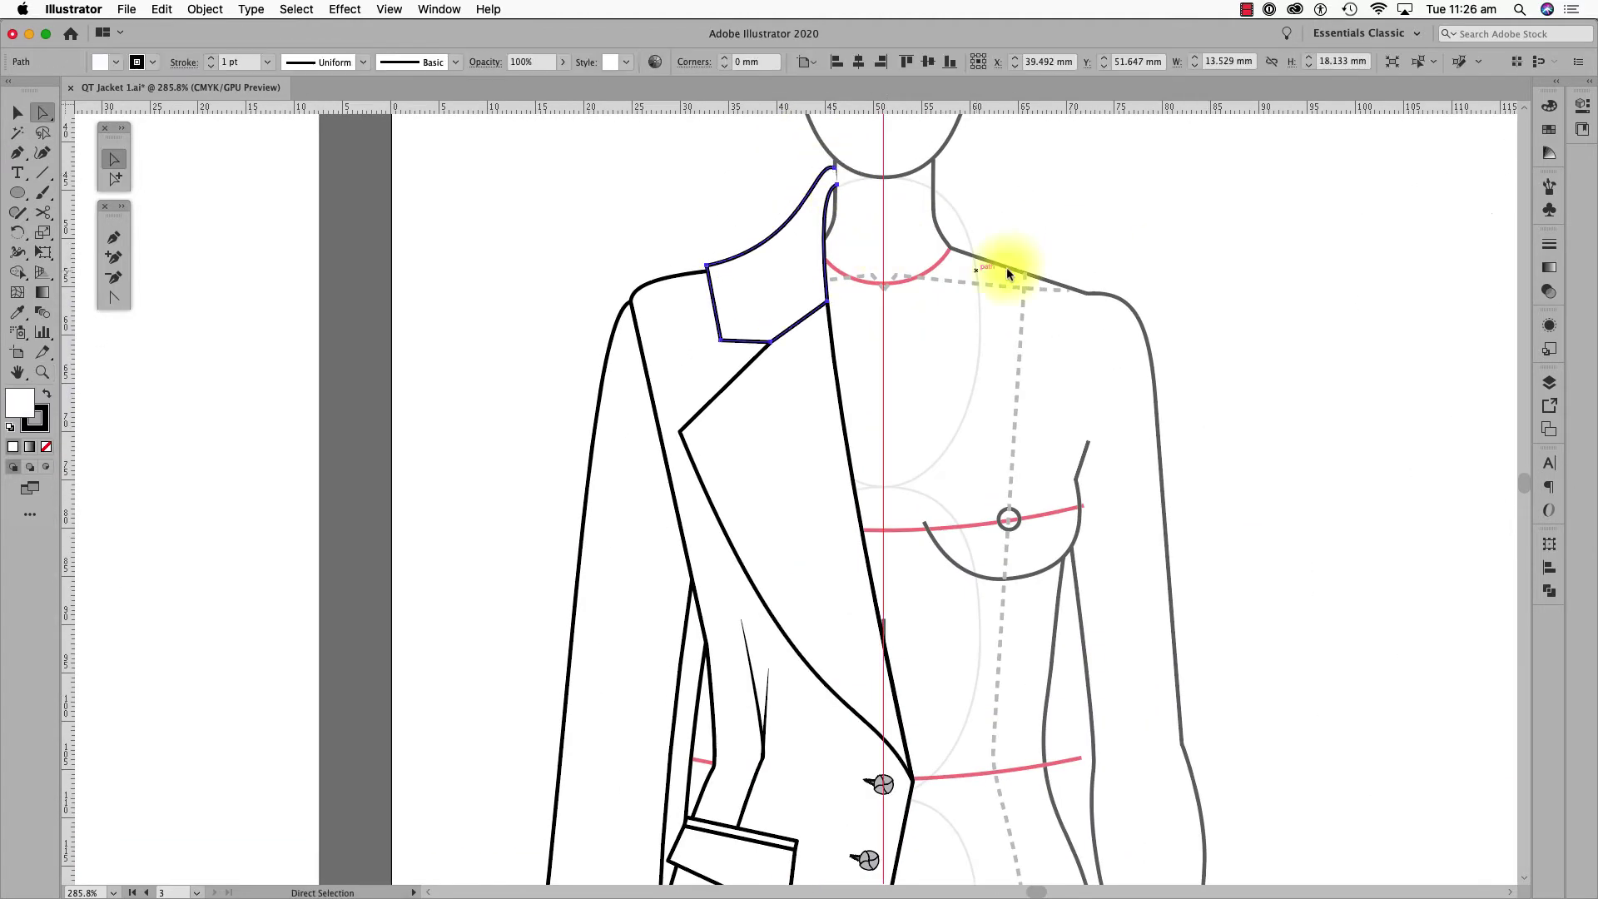
click(834, 187)
key(v)
click(951, 298)
- Reflect a copy of the whole half jacket across the centre front line to create the opposite side
scroll(951, 298, down, 3)
key(super+minus)
key(super+minus)
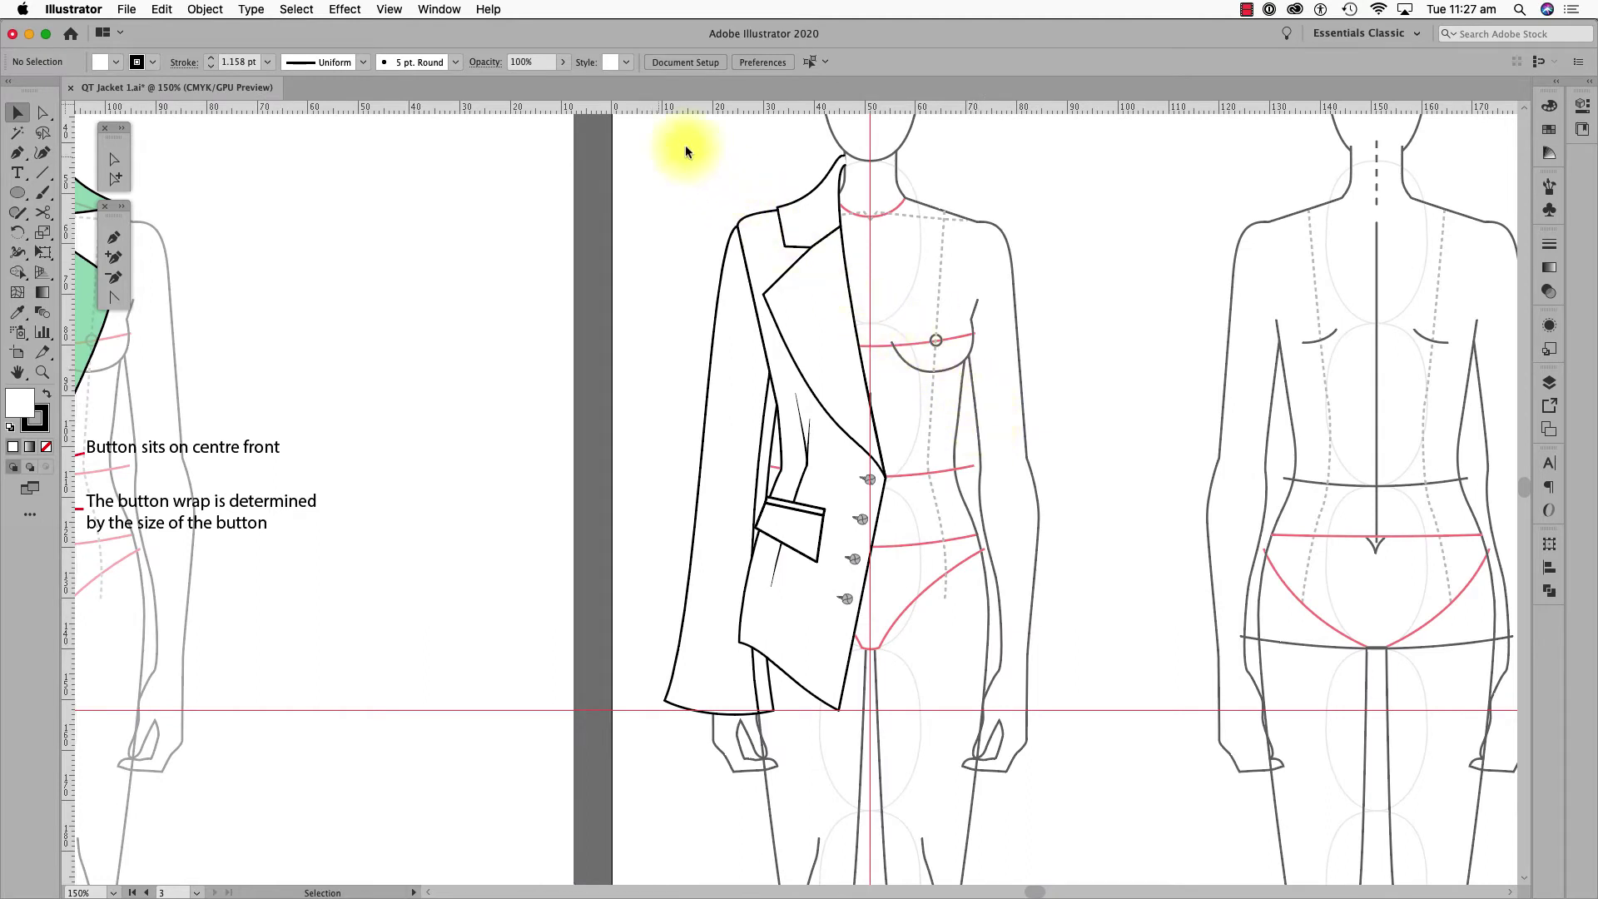
drag(668, 143, 974, 732)
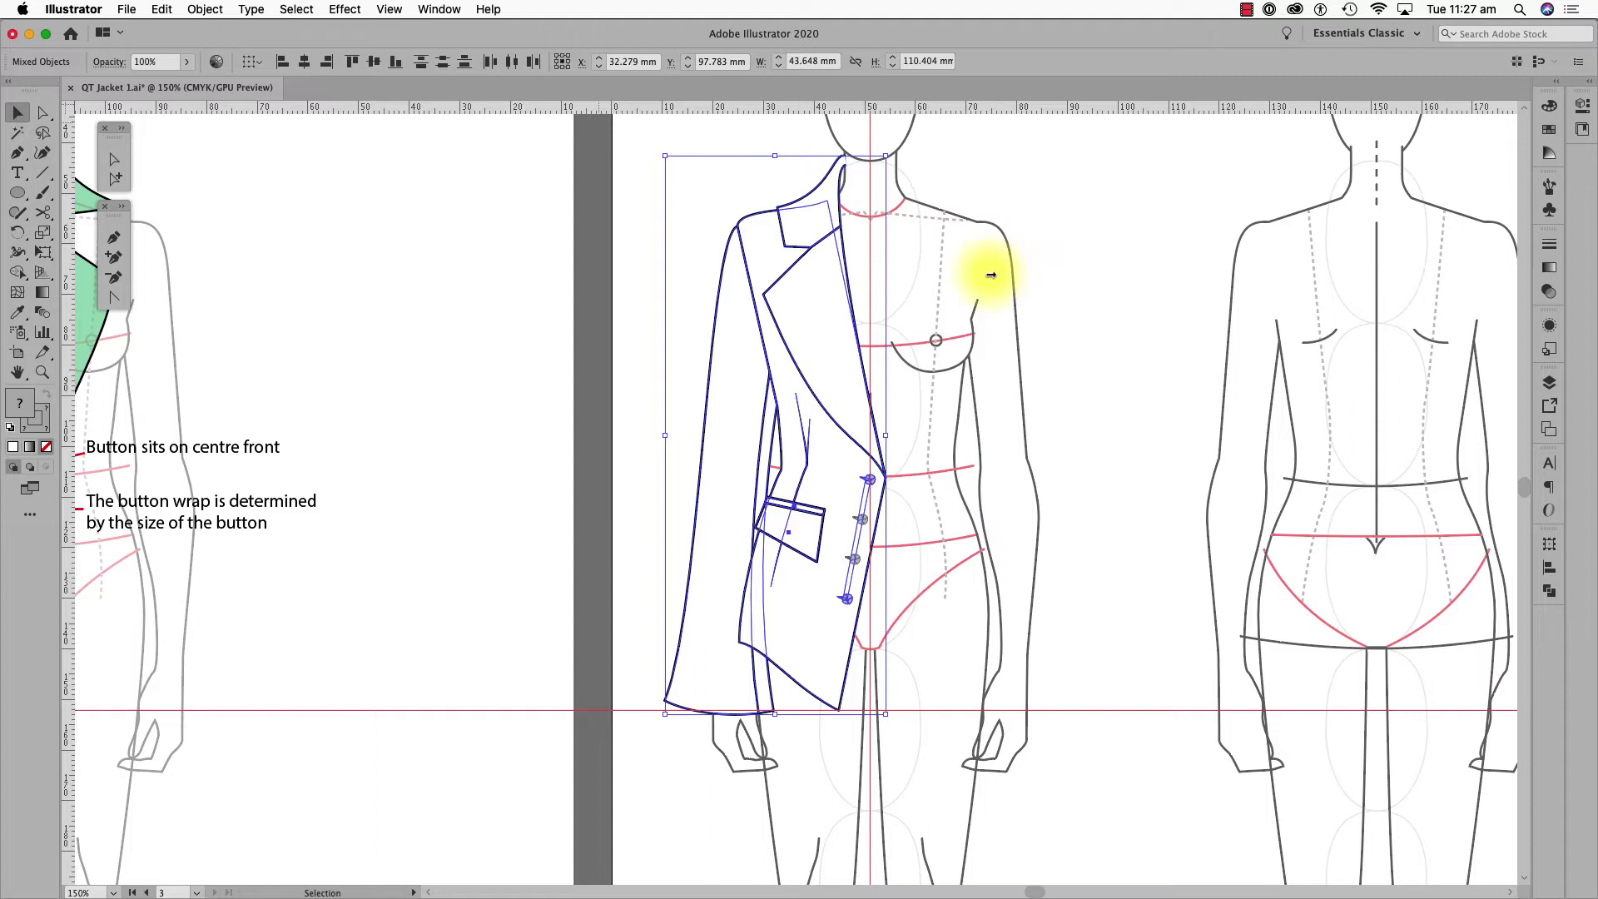
click(20, 239)
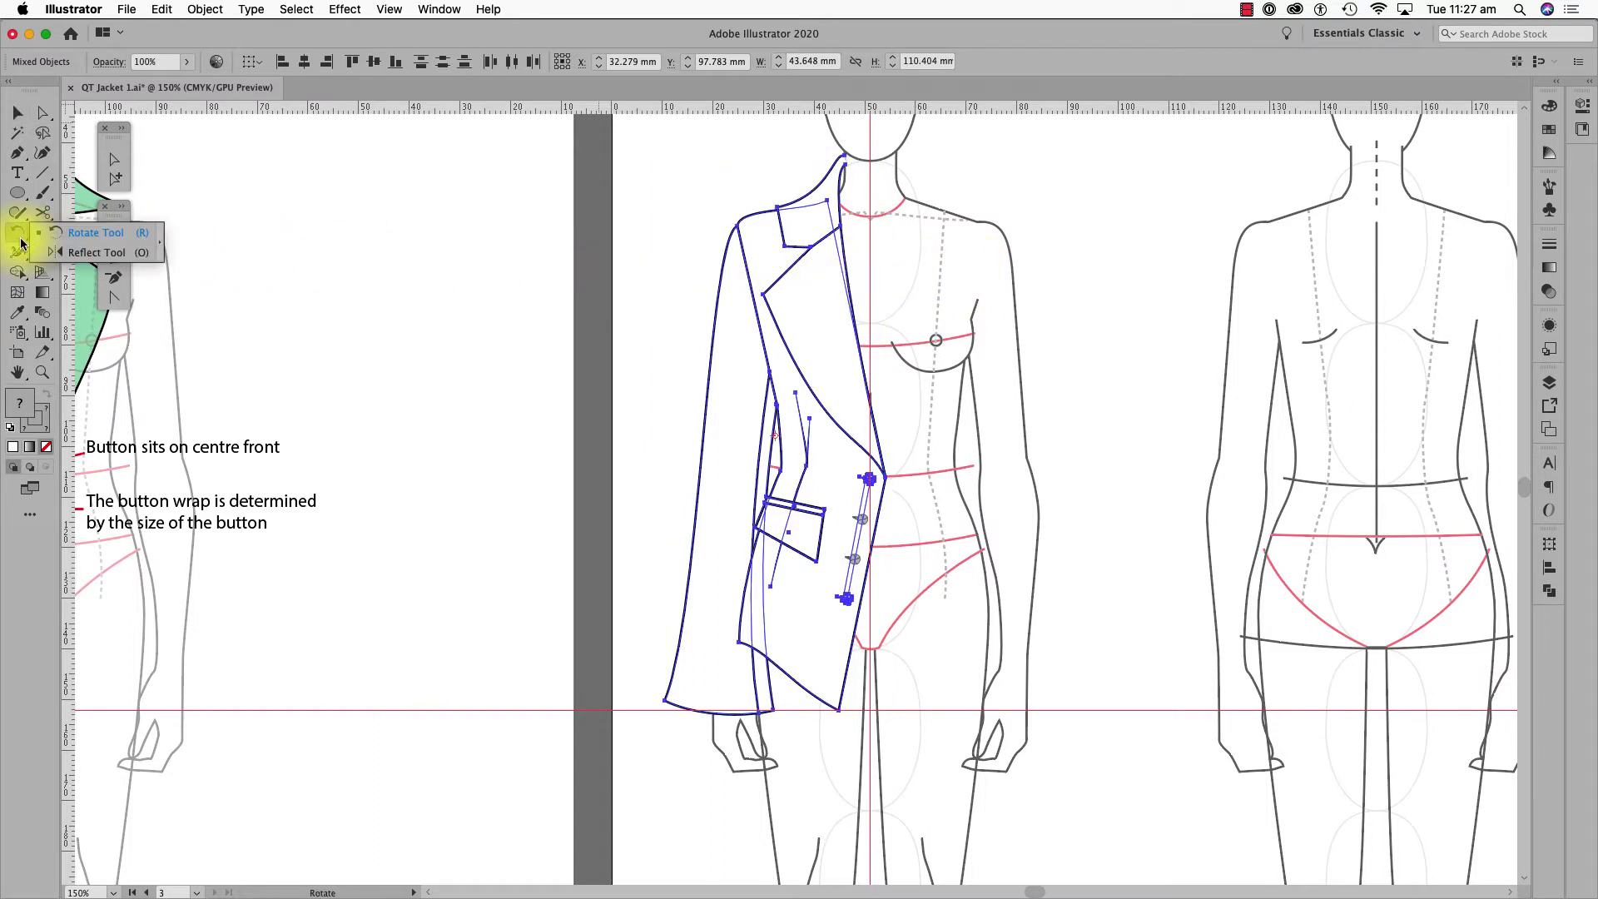
click(71, 249)
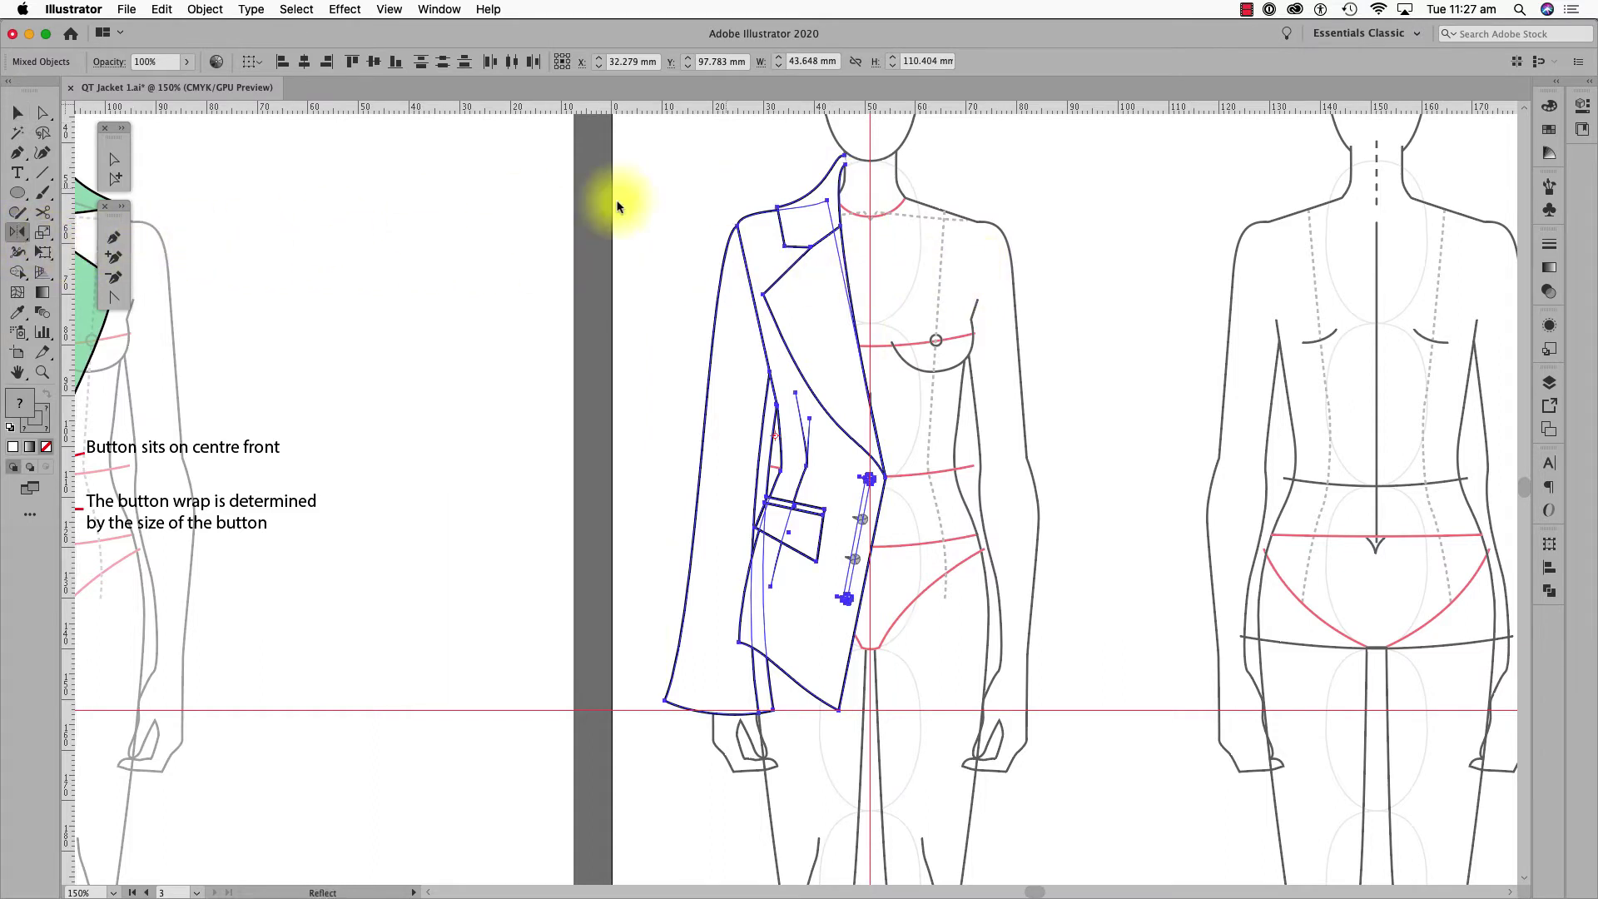
click(869, 176)
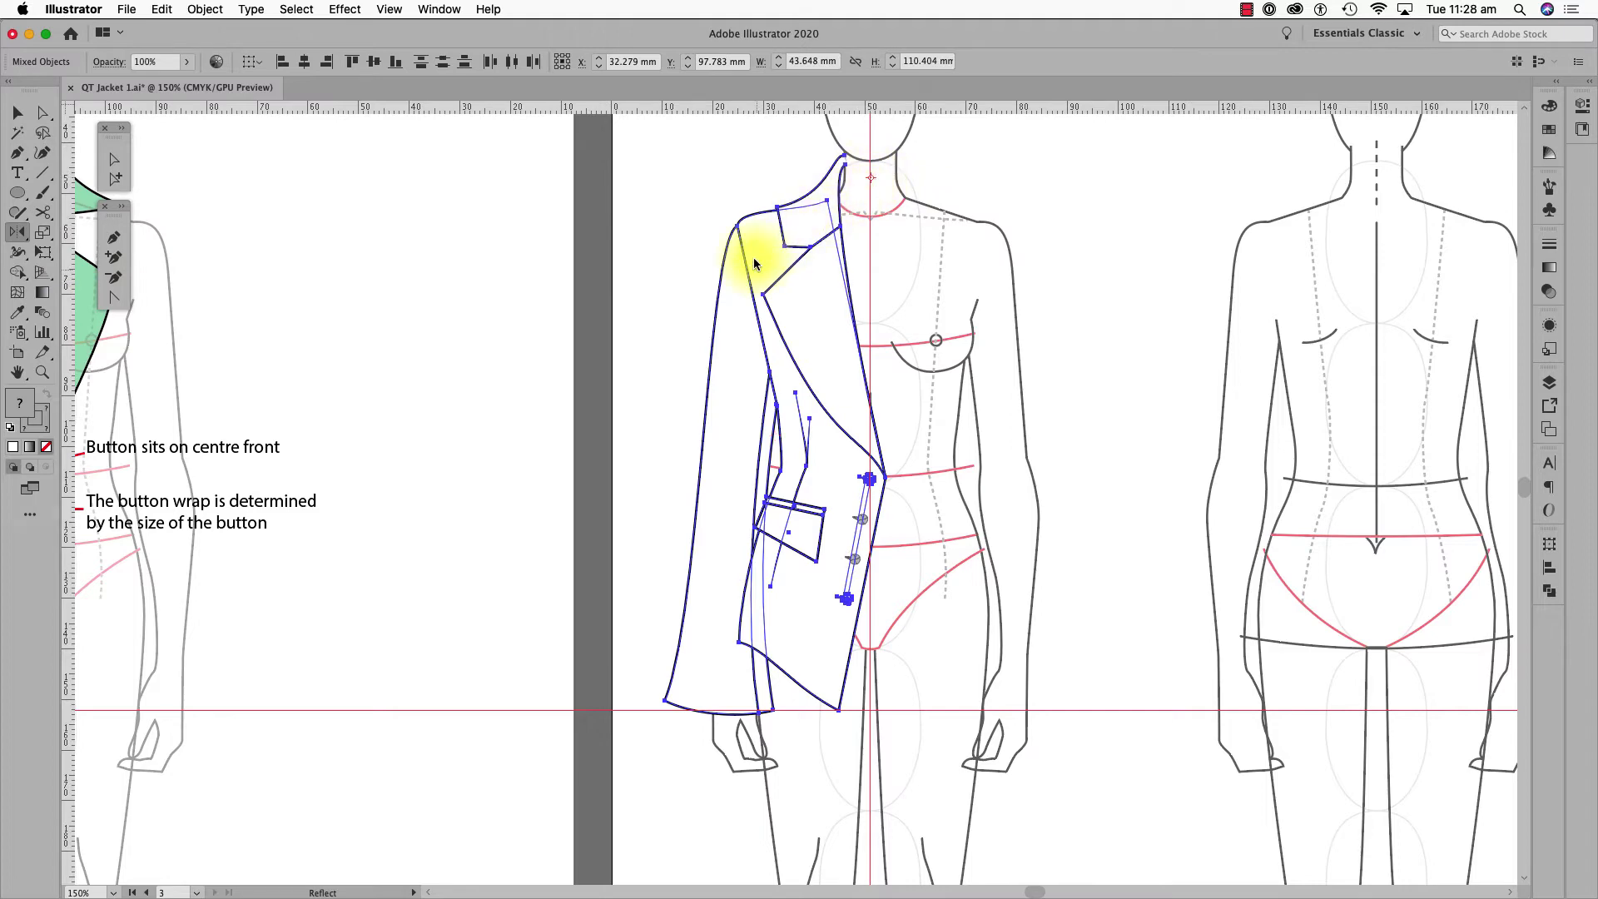
mouse_move(753, 257)
mouse_down()
mouse_move(829, 327)
mouse_move(1004, 318)
mouse_move(1028, 293)
mouse_up()
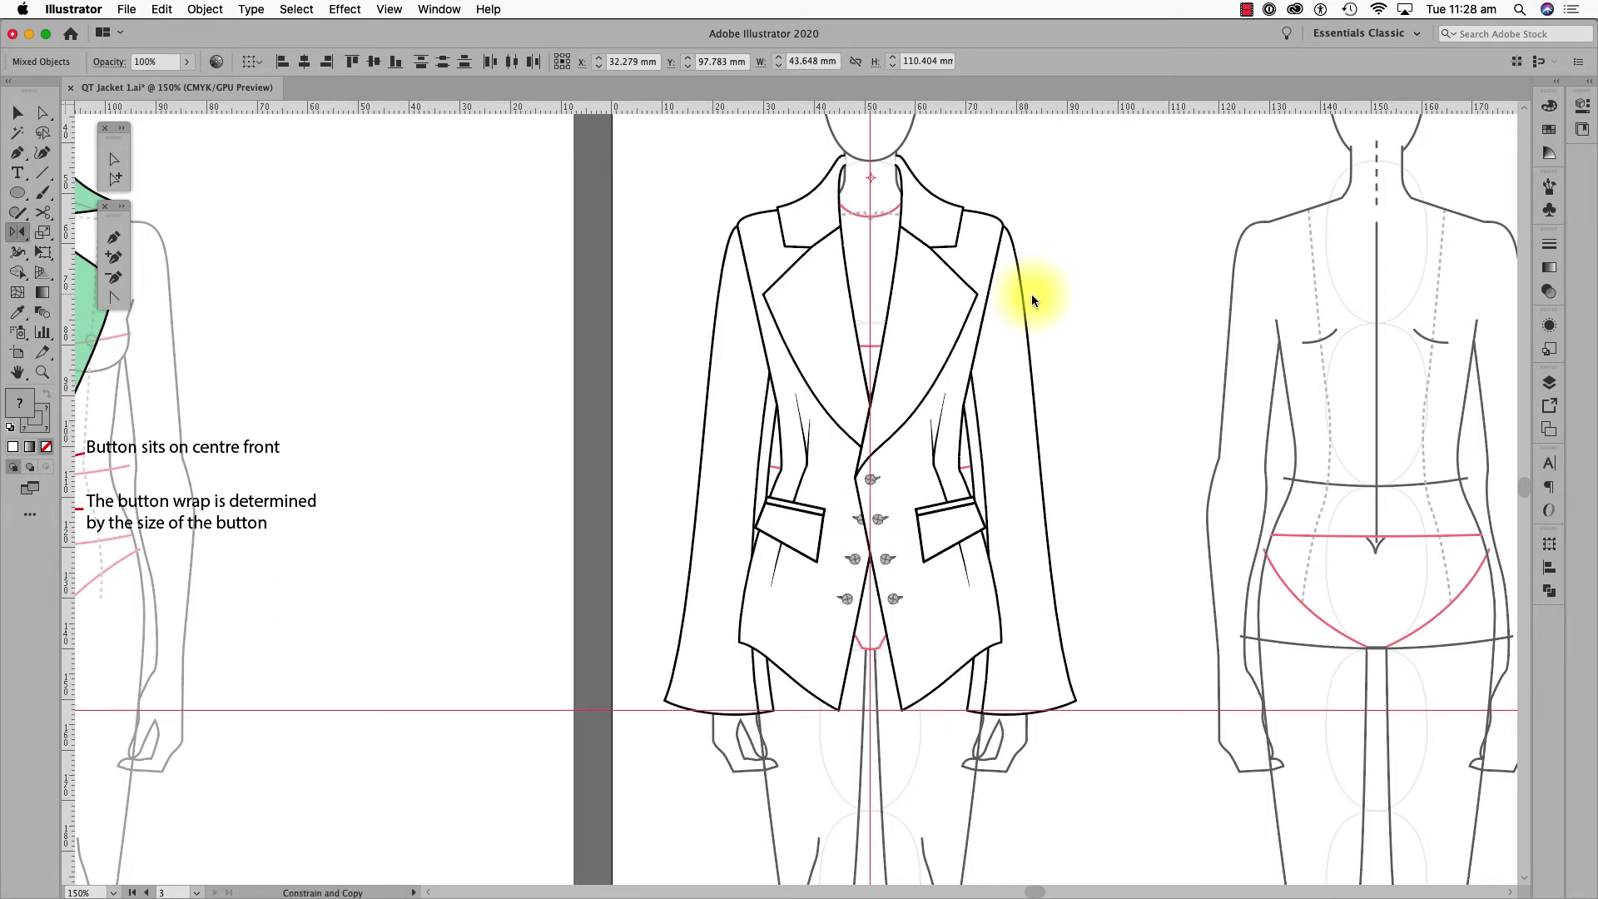
- Send the mirrored jacket half to the back so the original half overlaps it at centre front
drag(1031, 293, 1031, 293)
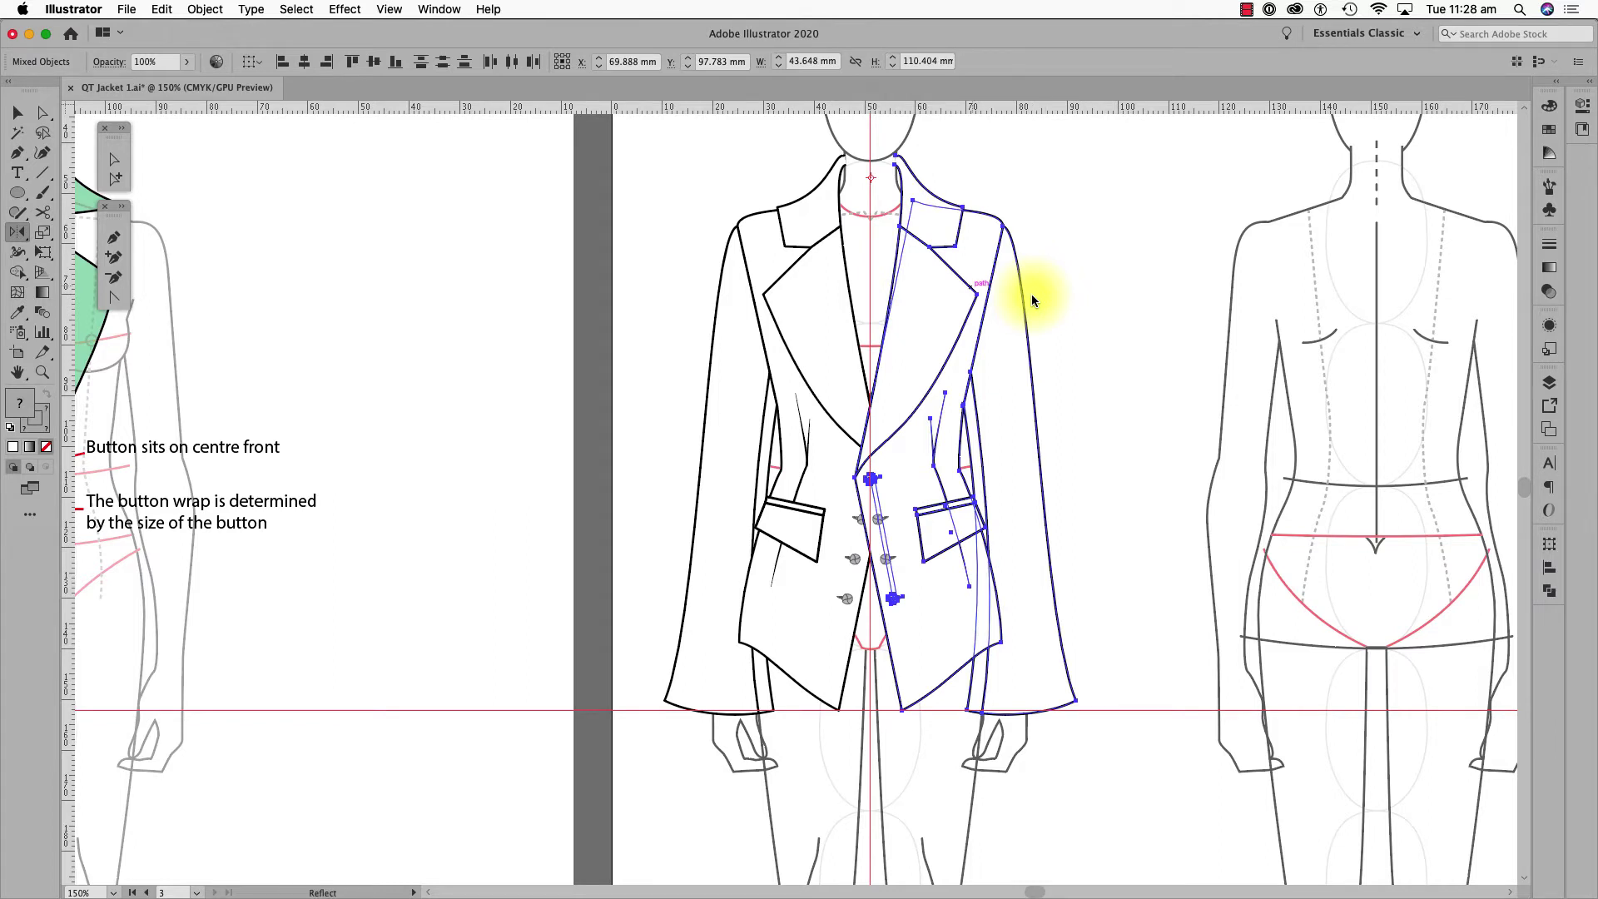
right_click(955, 290)
mouse_move(1023, 479)
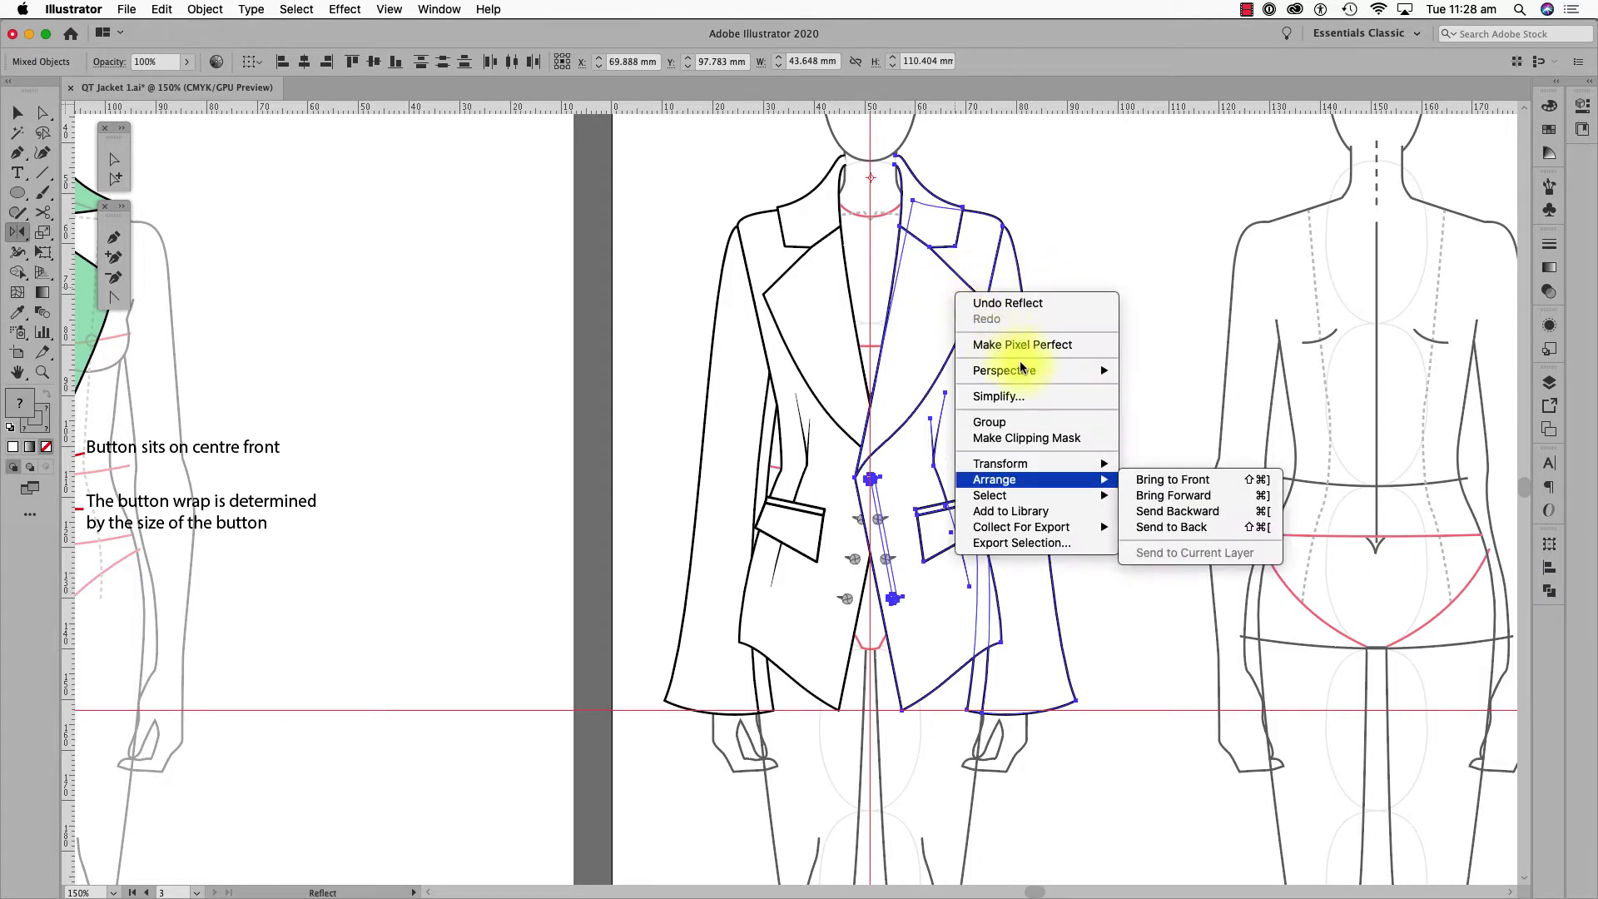
click(1160, 525)
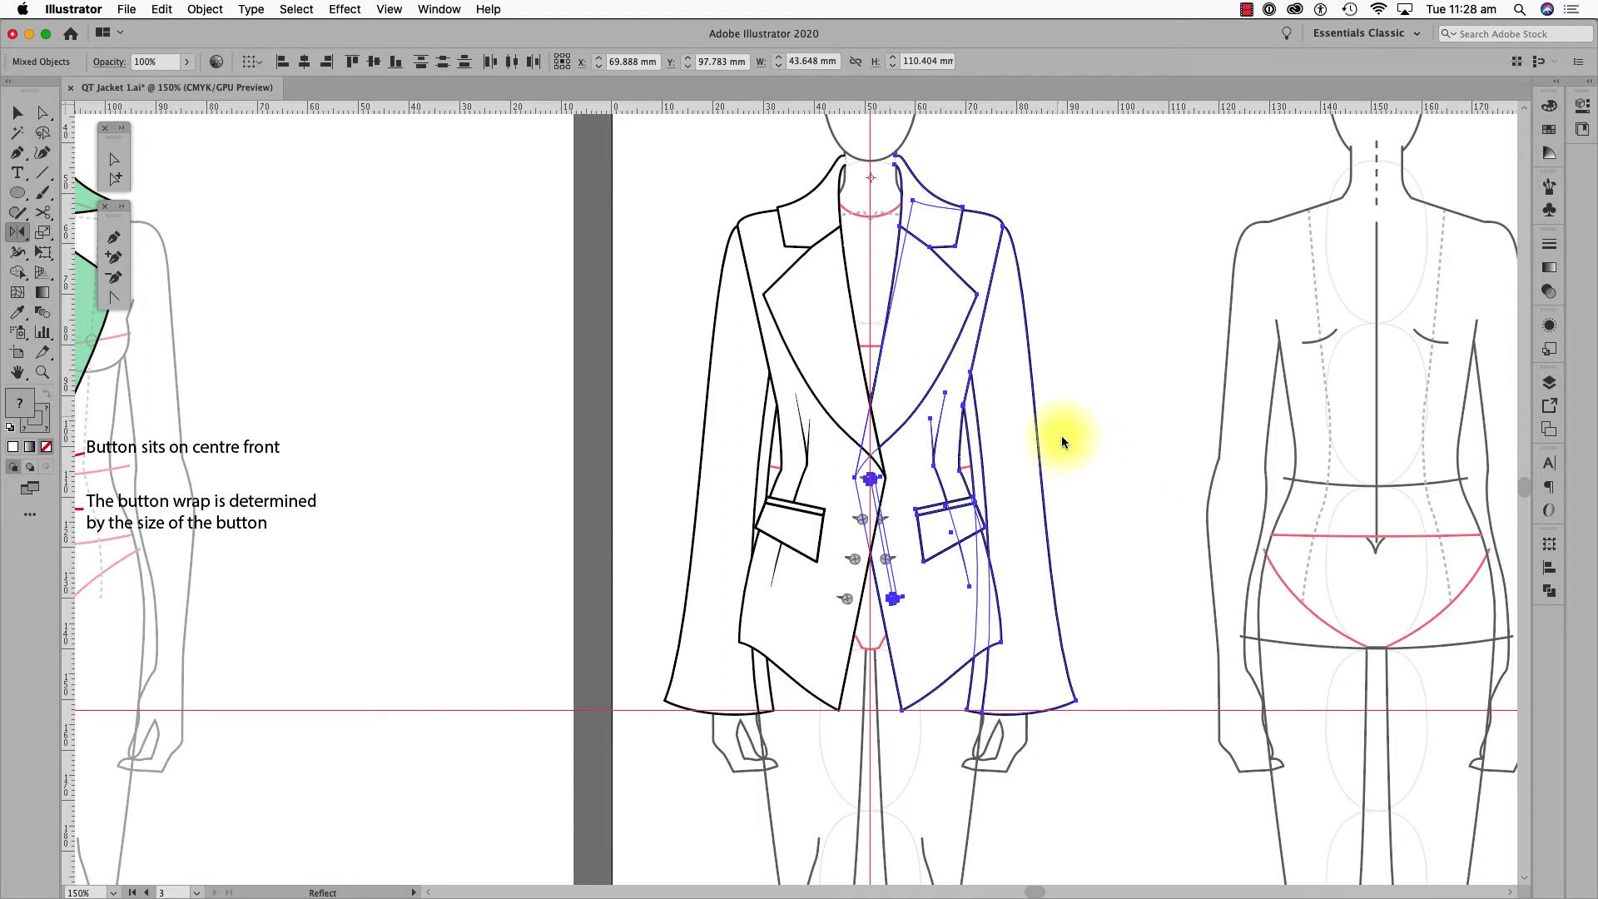
key(v)
click(1147, 233)
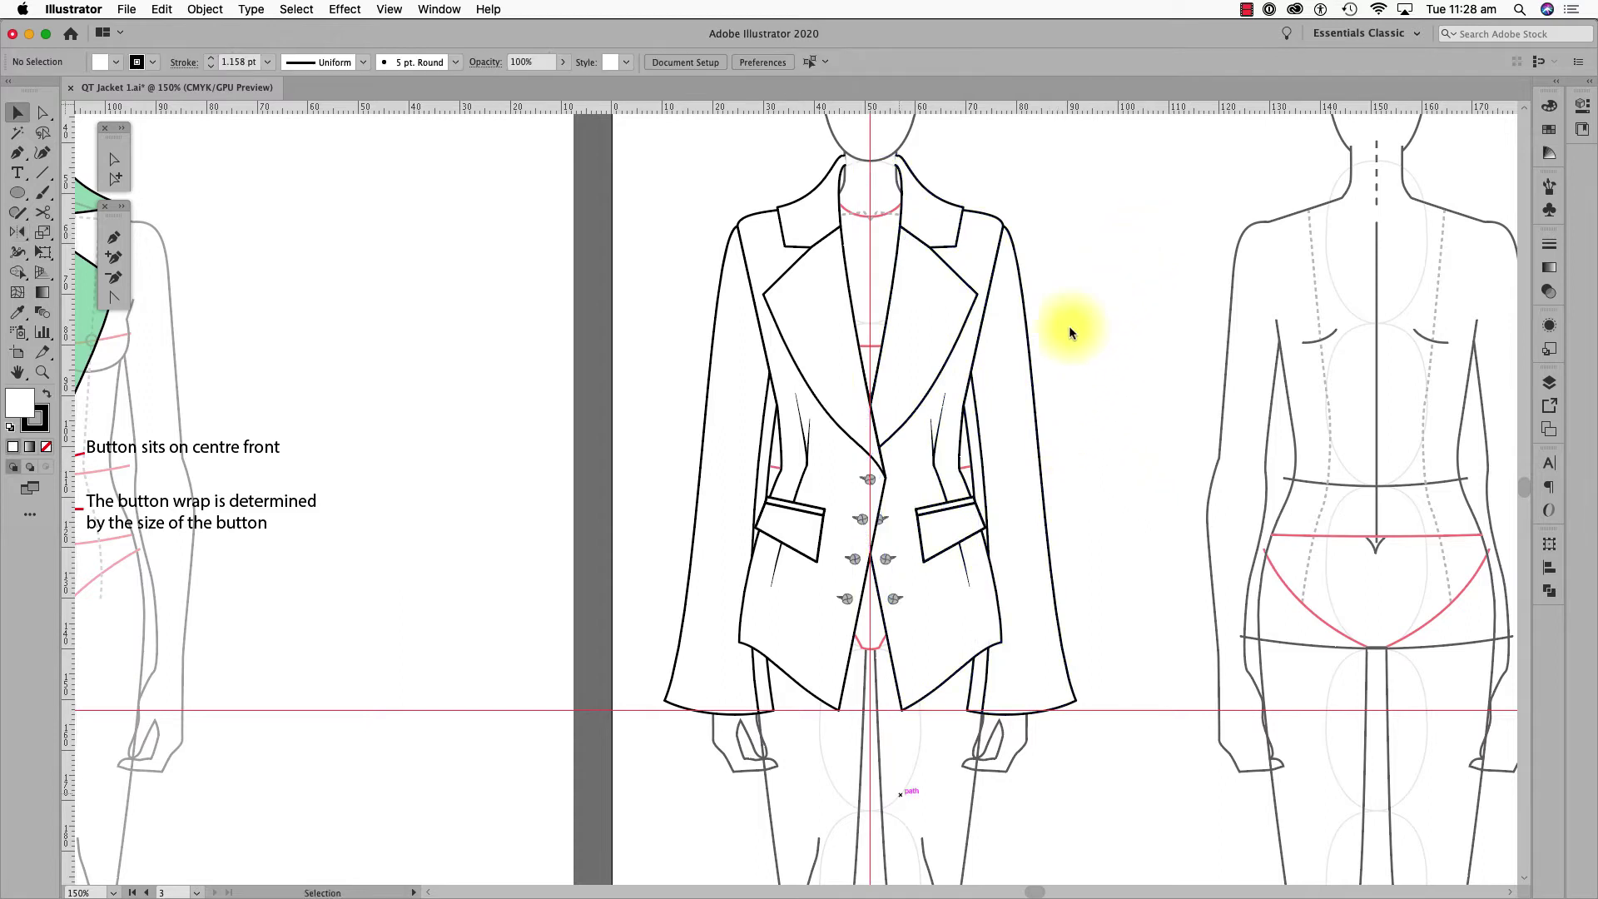
- Expand the original half's button blend with only Object included, leaving Fill and Stroke unexpanded
click(845, 599)
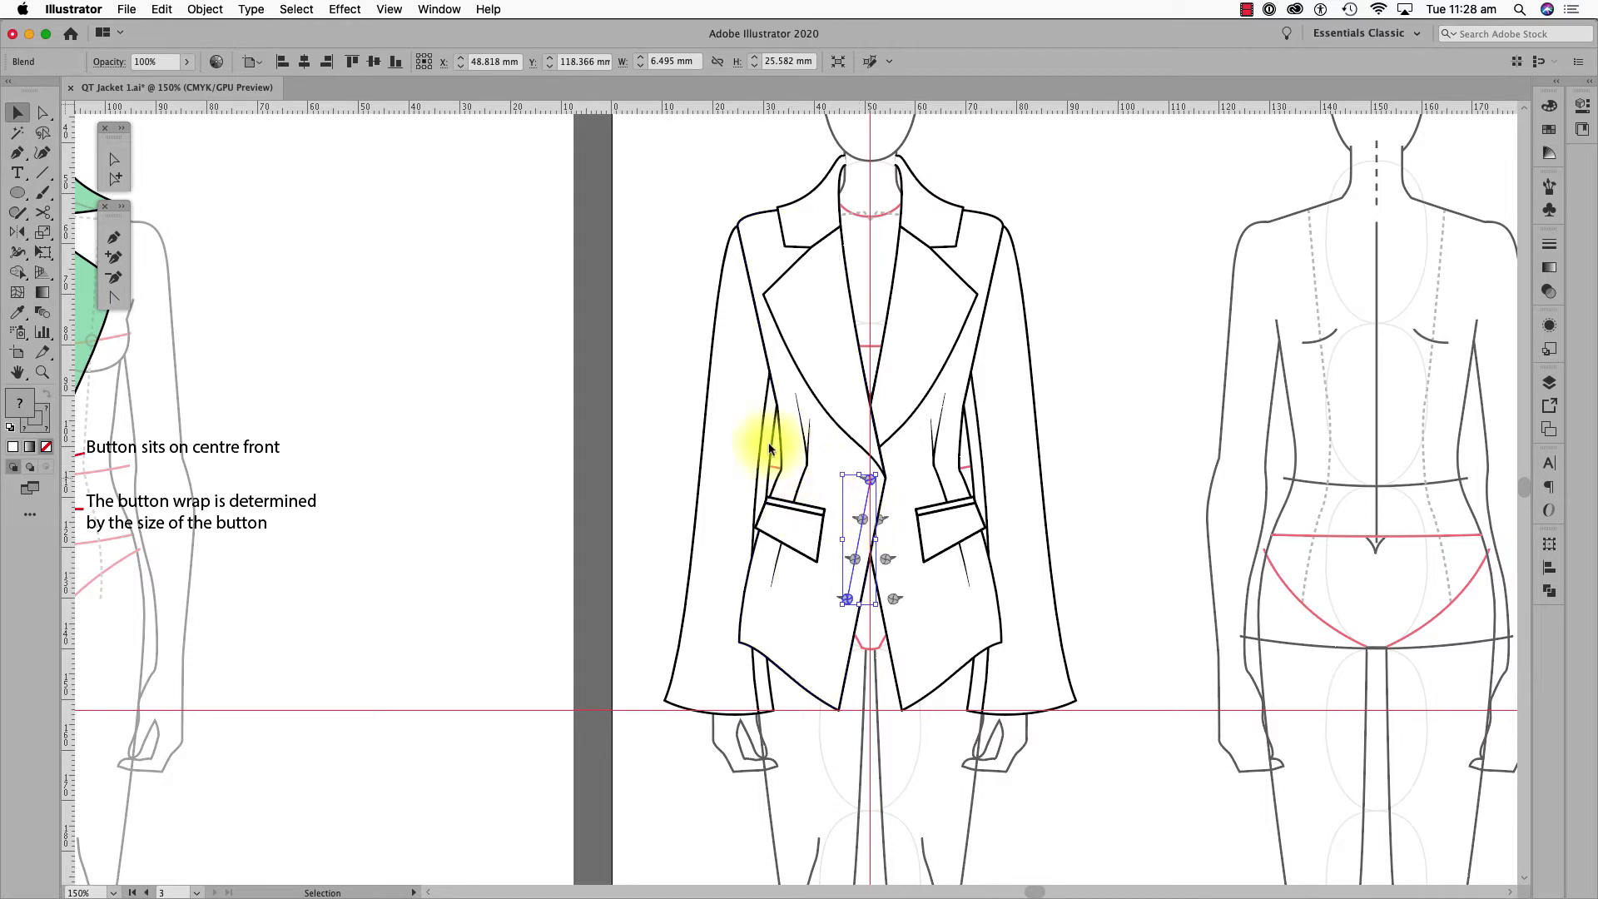
click(204, 10)
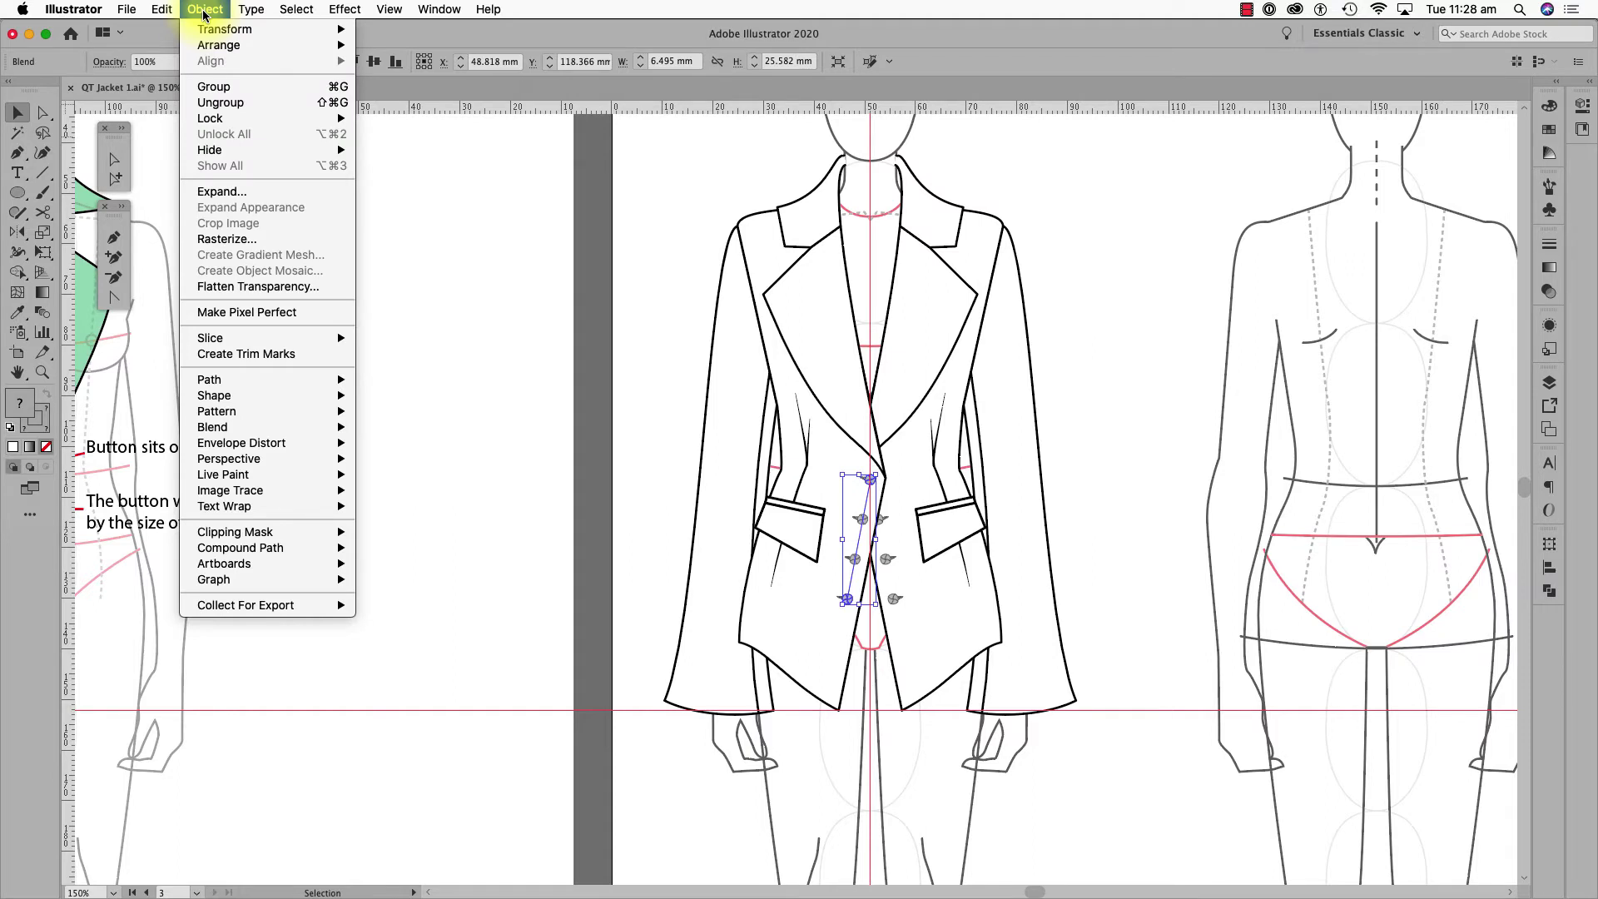
click(230, 198)
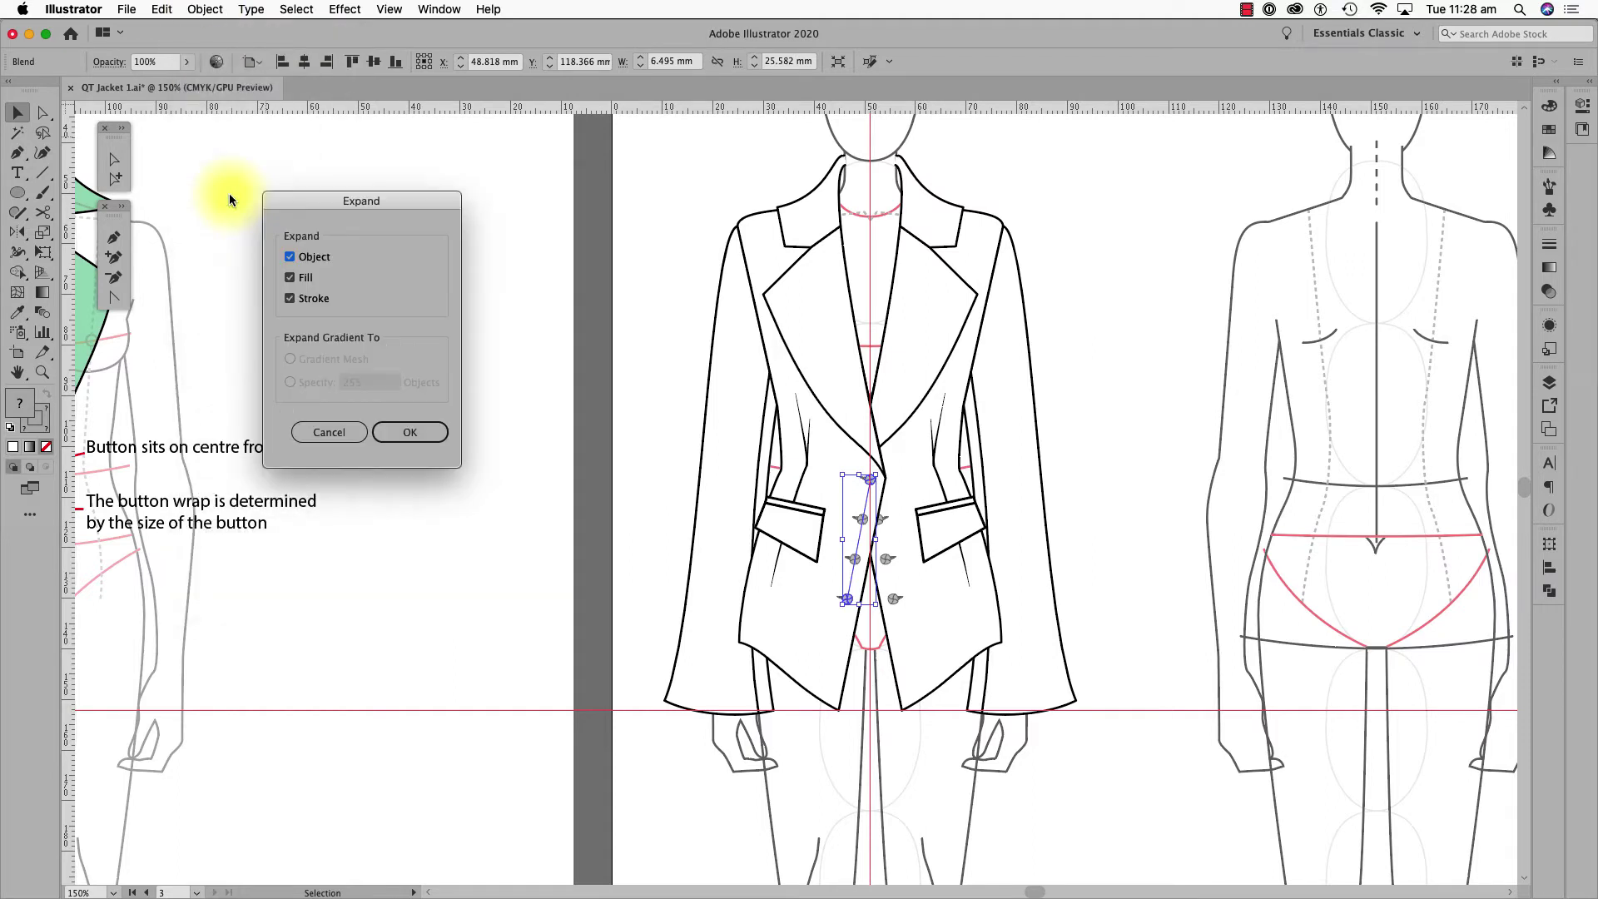
click(309, 281)
click(302, 298)
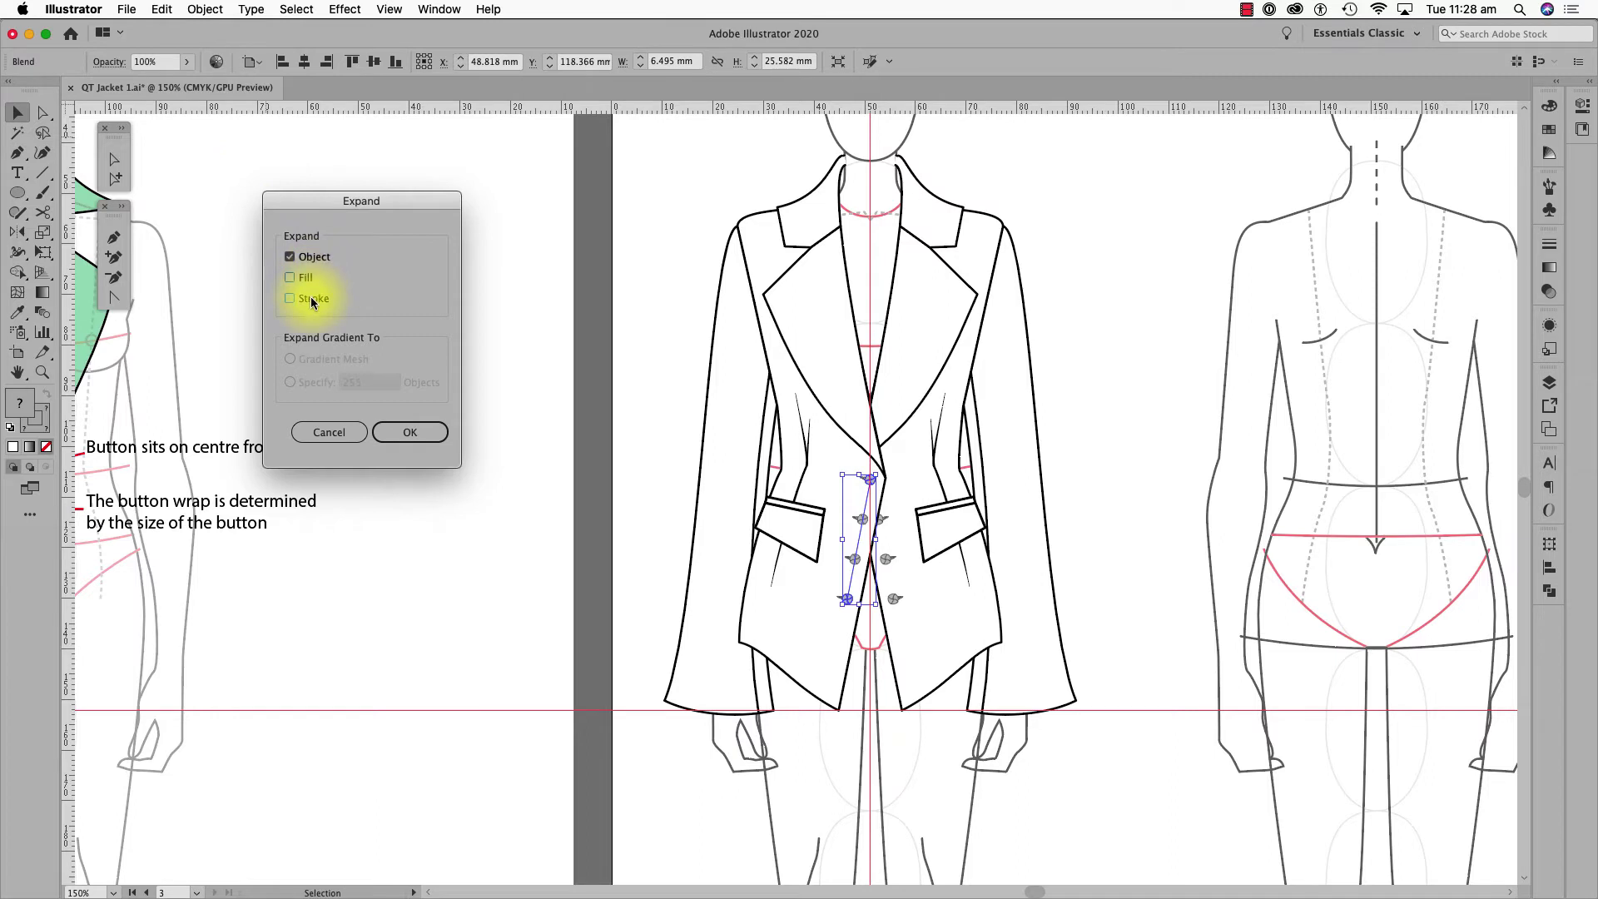
click(400, 432)
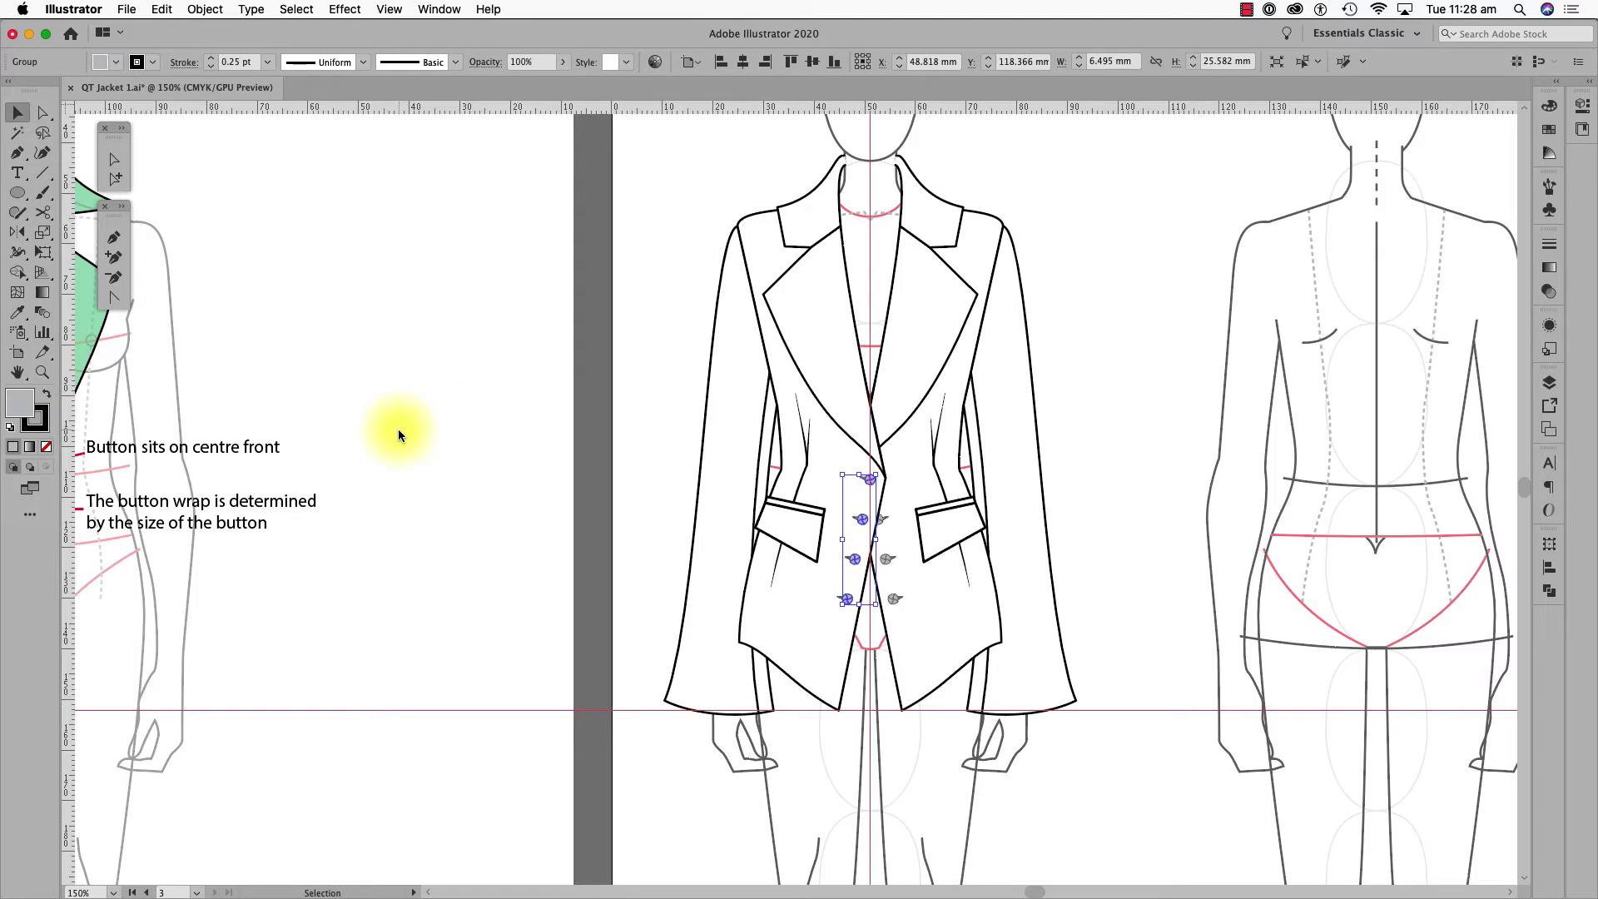
- Expand the mirrored fastenings as well and ungroup the mirrored button row into separate buttons
right_click(868, 481)
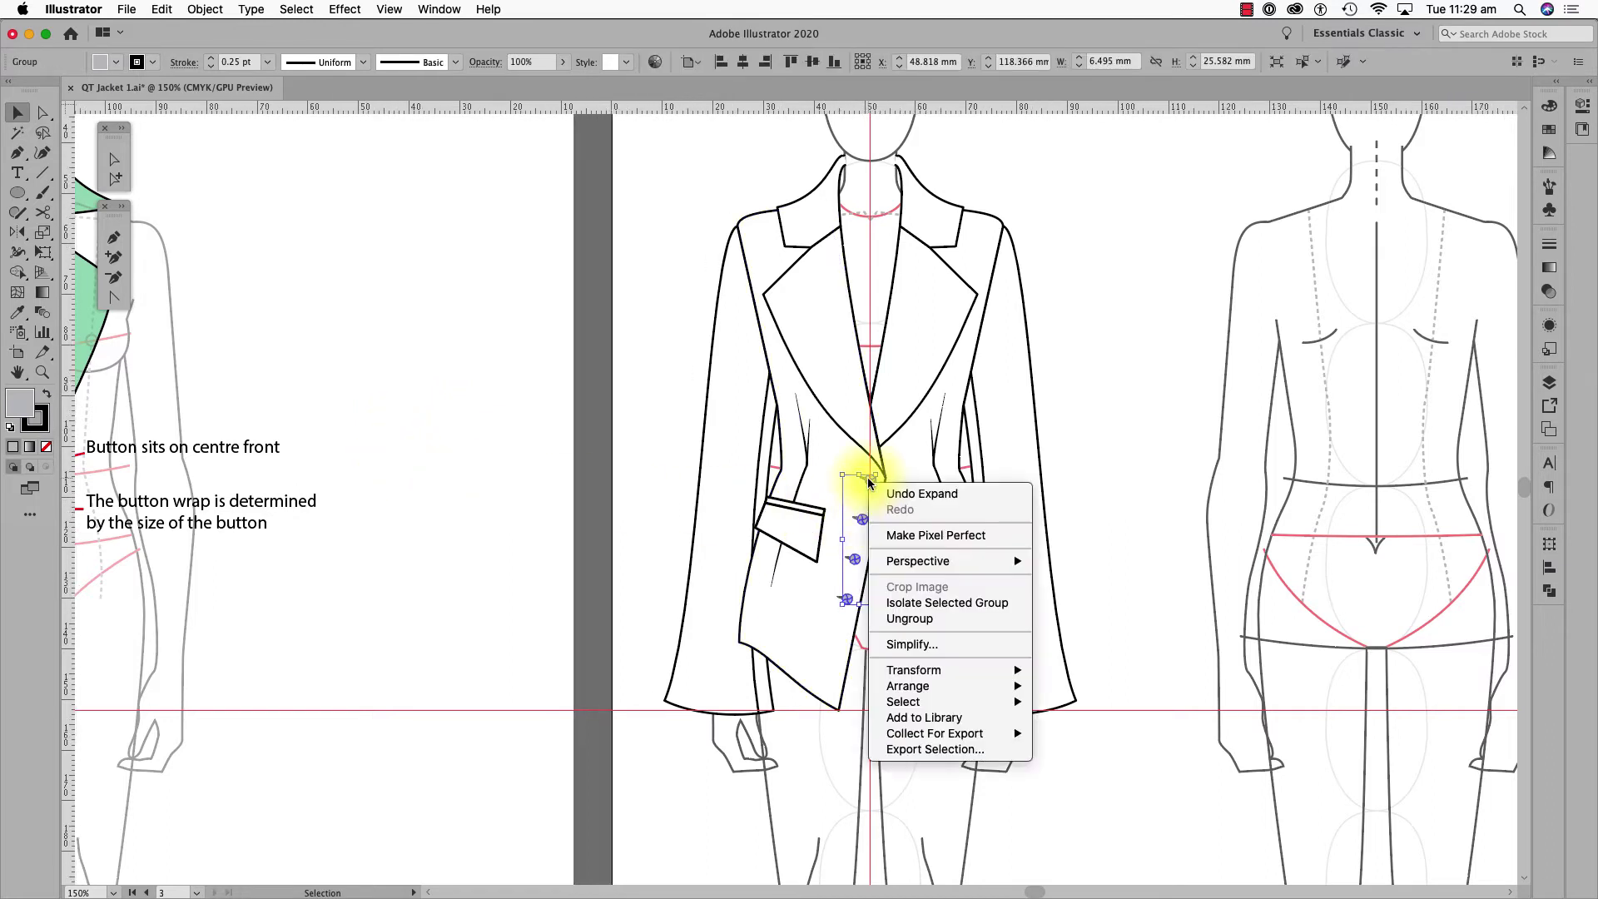
click(497, 521)
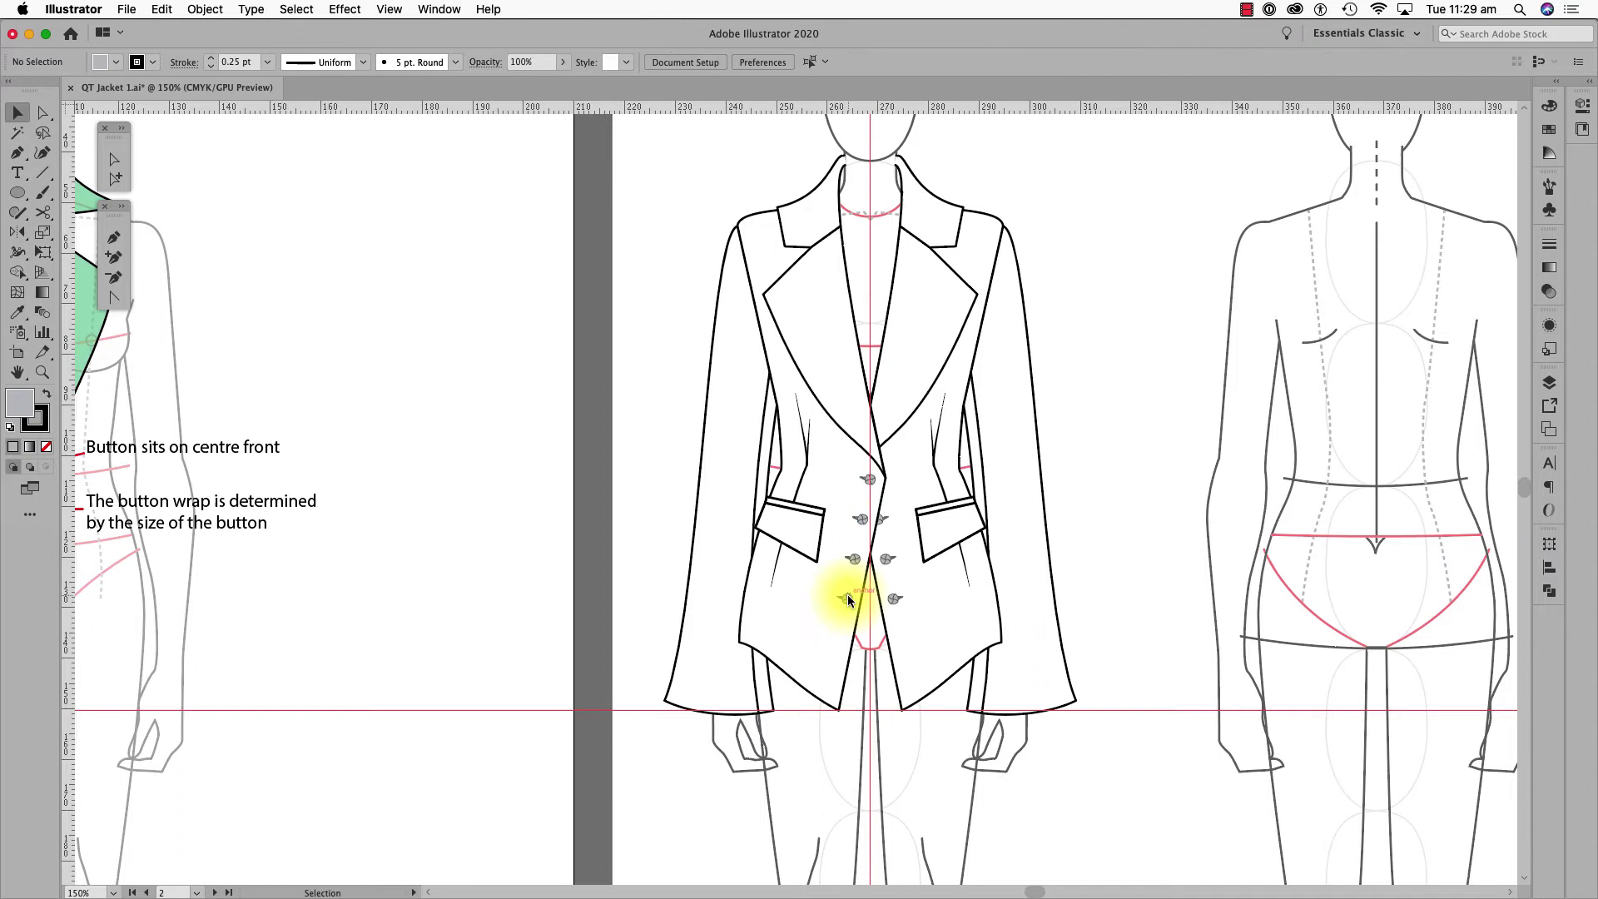
click(848, 598)
click(410, 431)
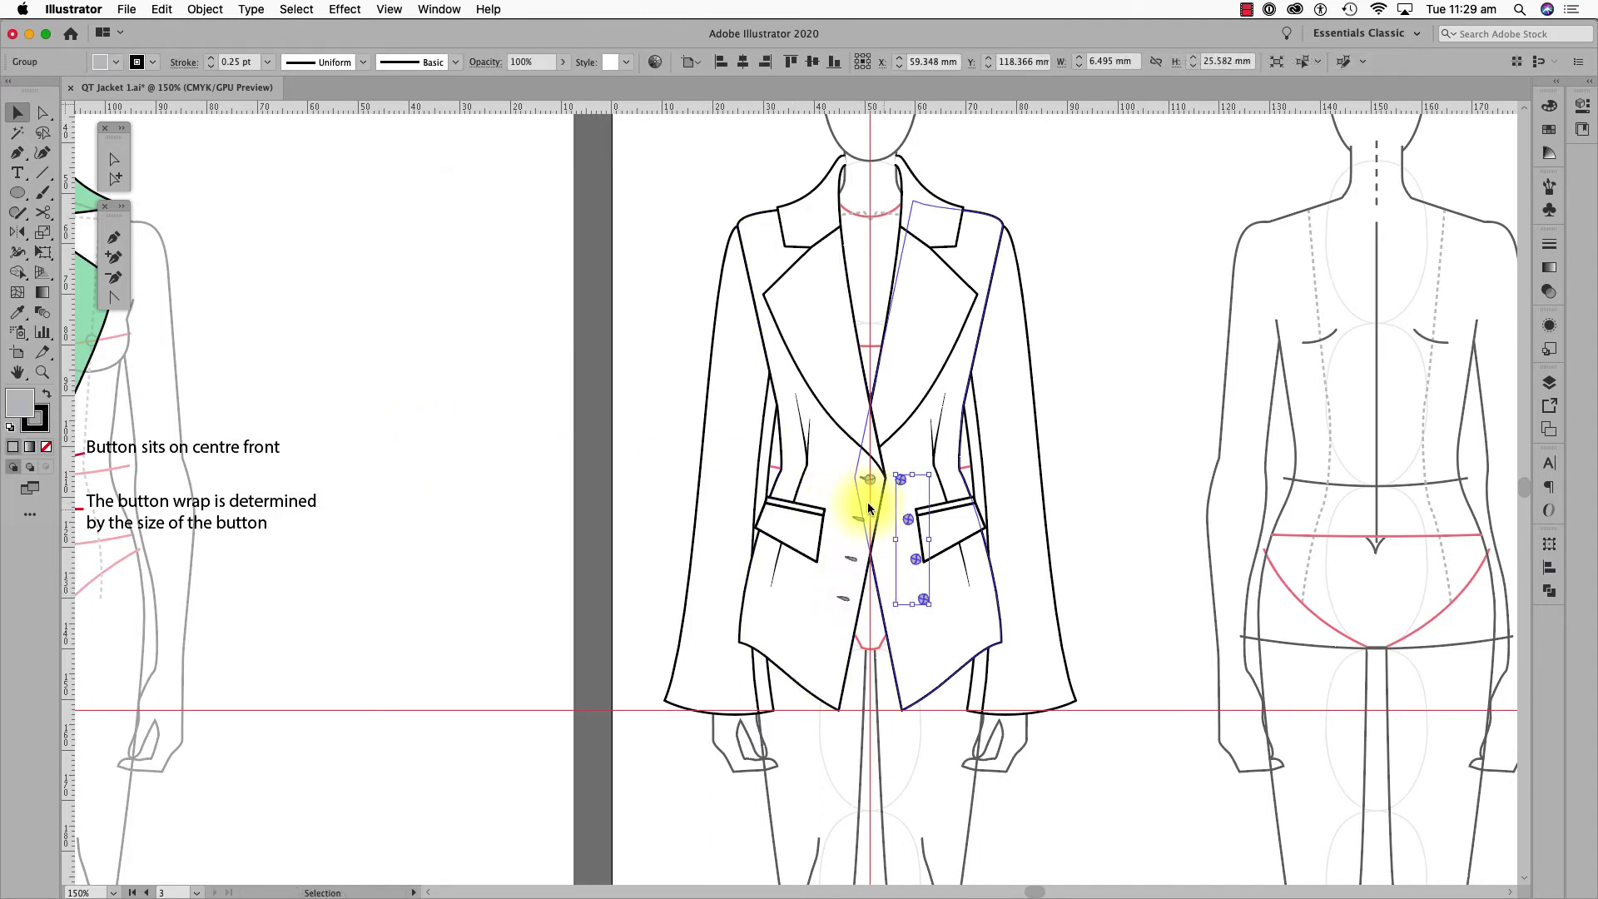
key(super+shift+g)
click(1110, 451)
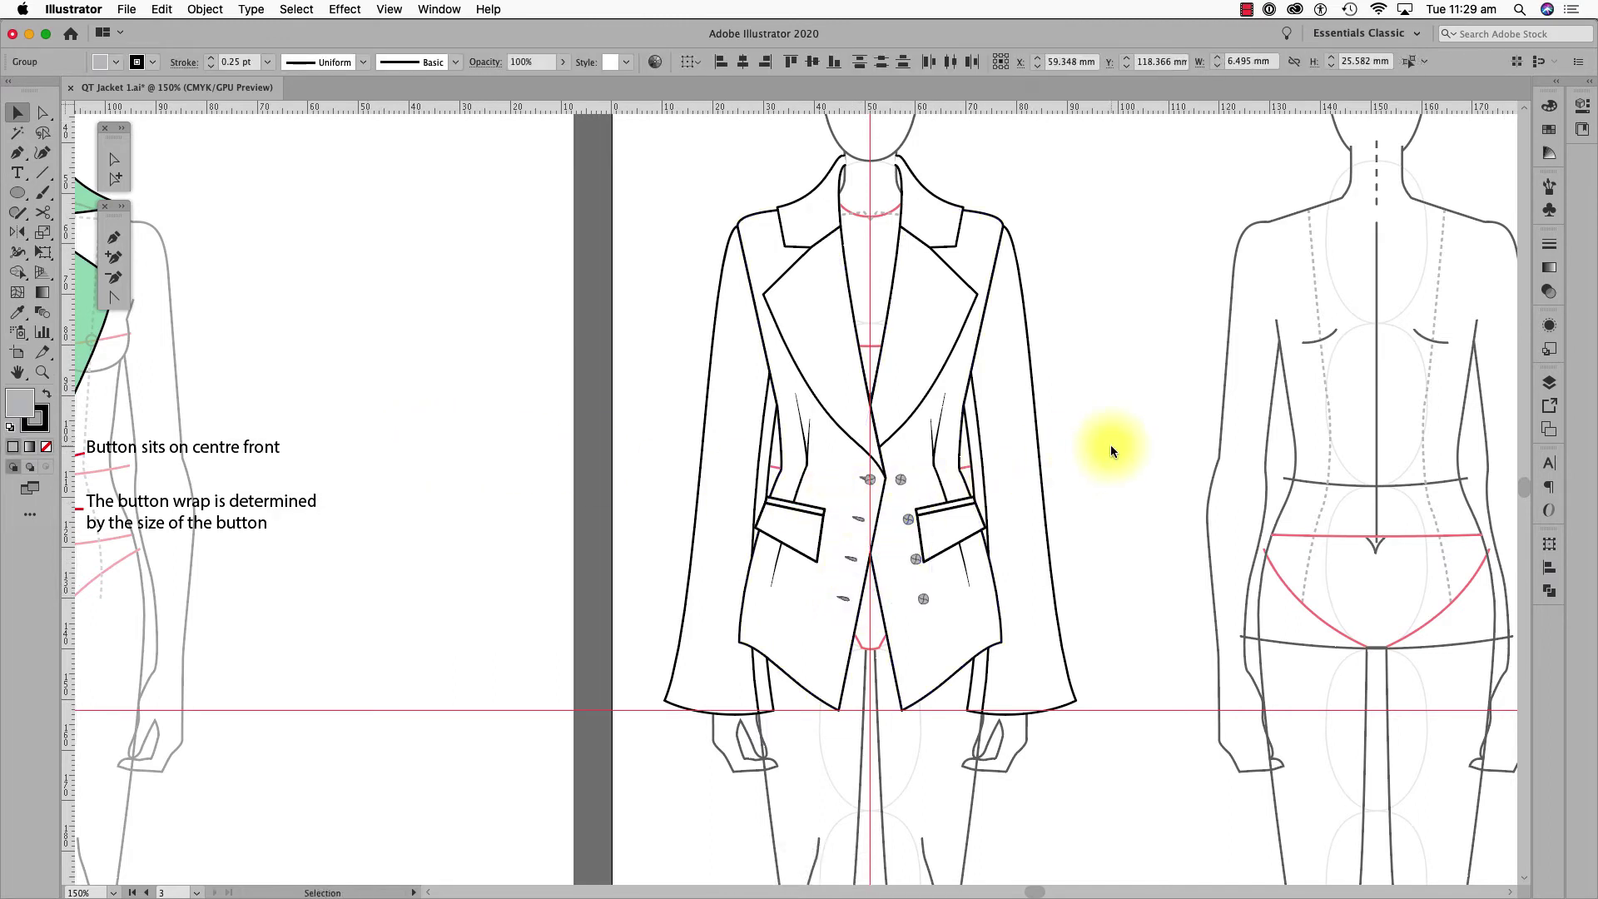
- Delete the top button of the mirrored row and move the remaining three back beside the front opening
click(907, 514)
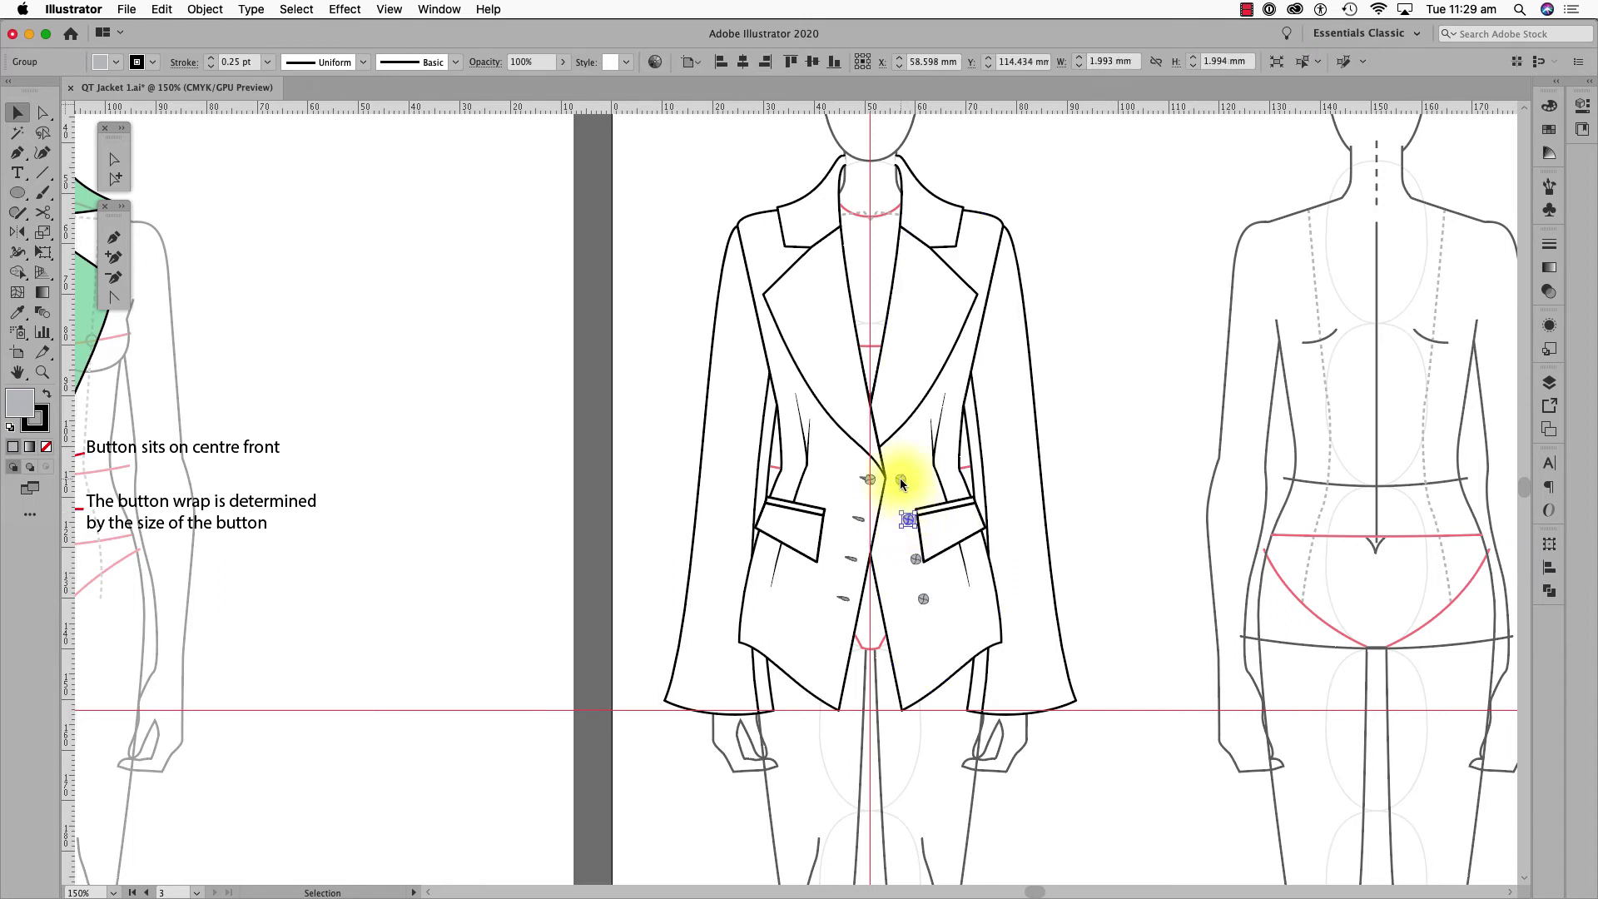
click(900, 479)
key(Delete)
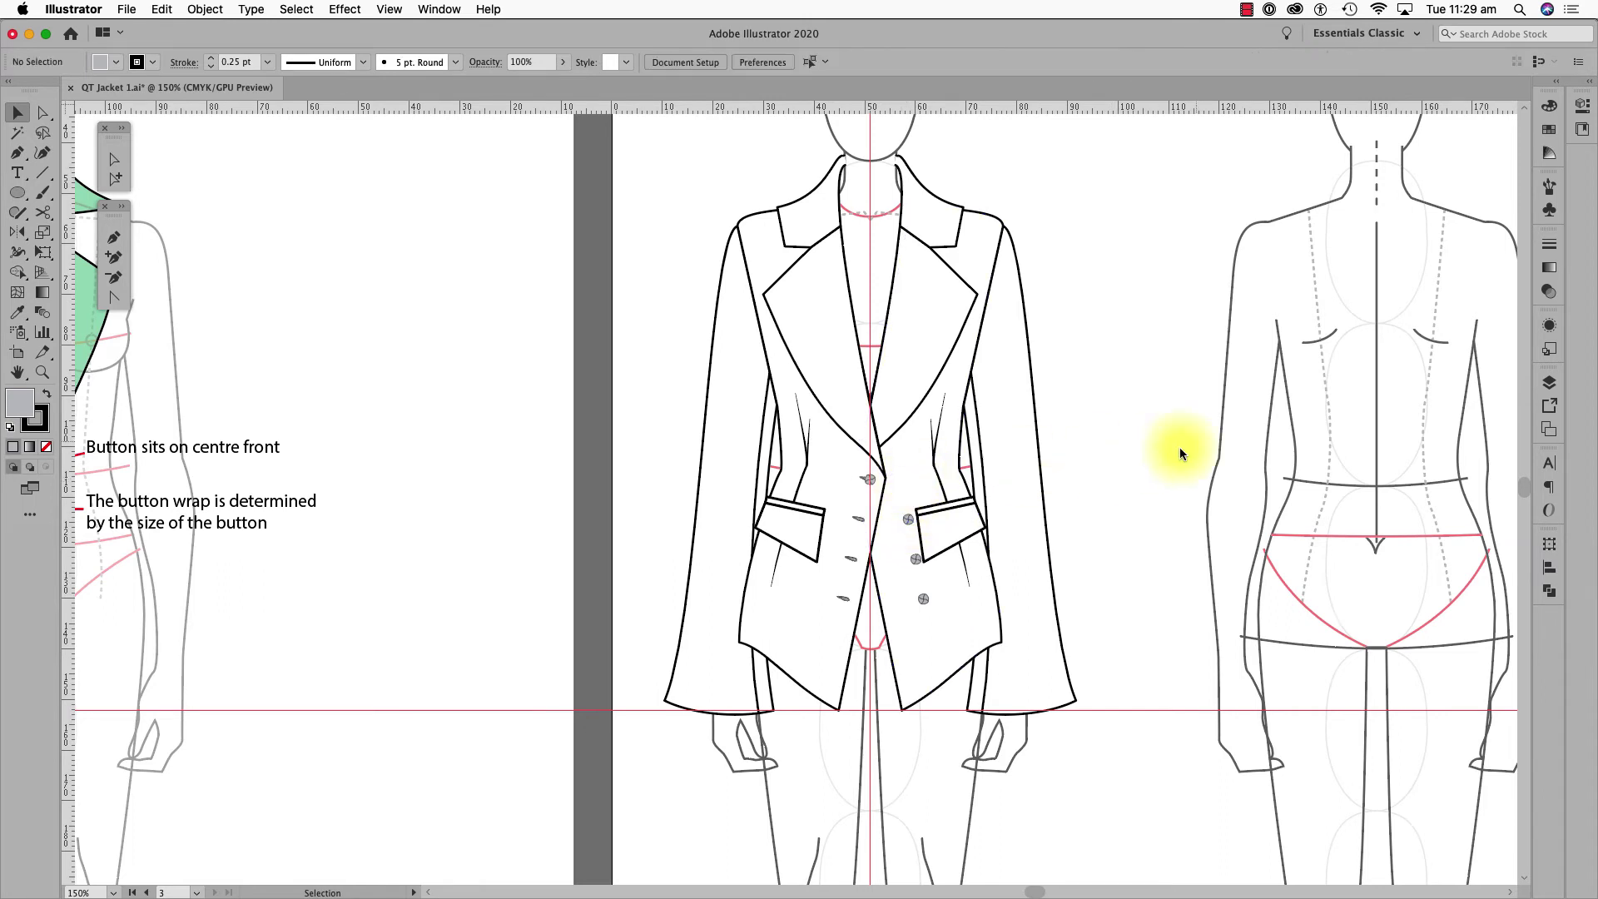
click(908, 519)
shift+click(926, 601)
shift+click(917, 559)
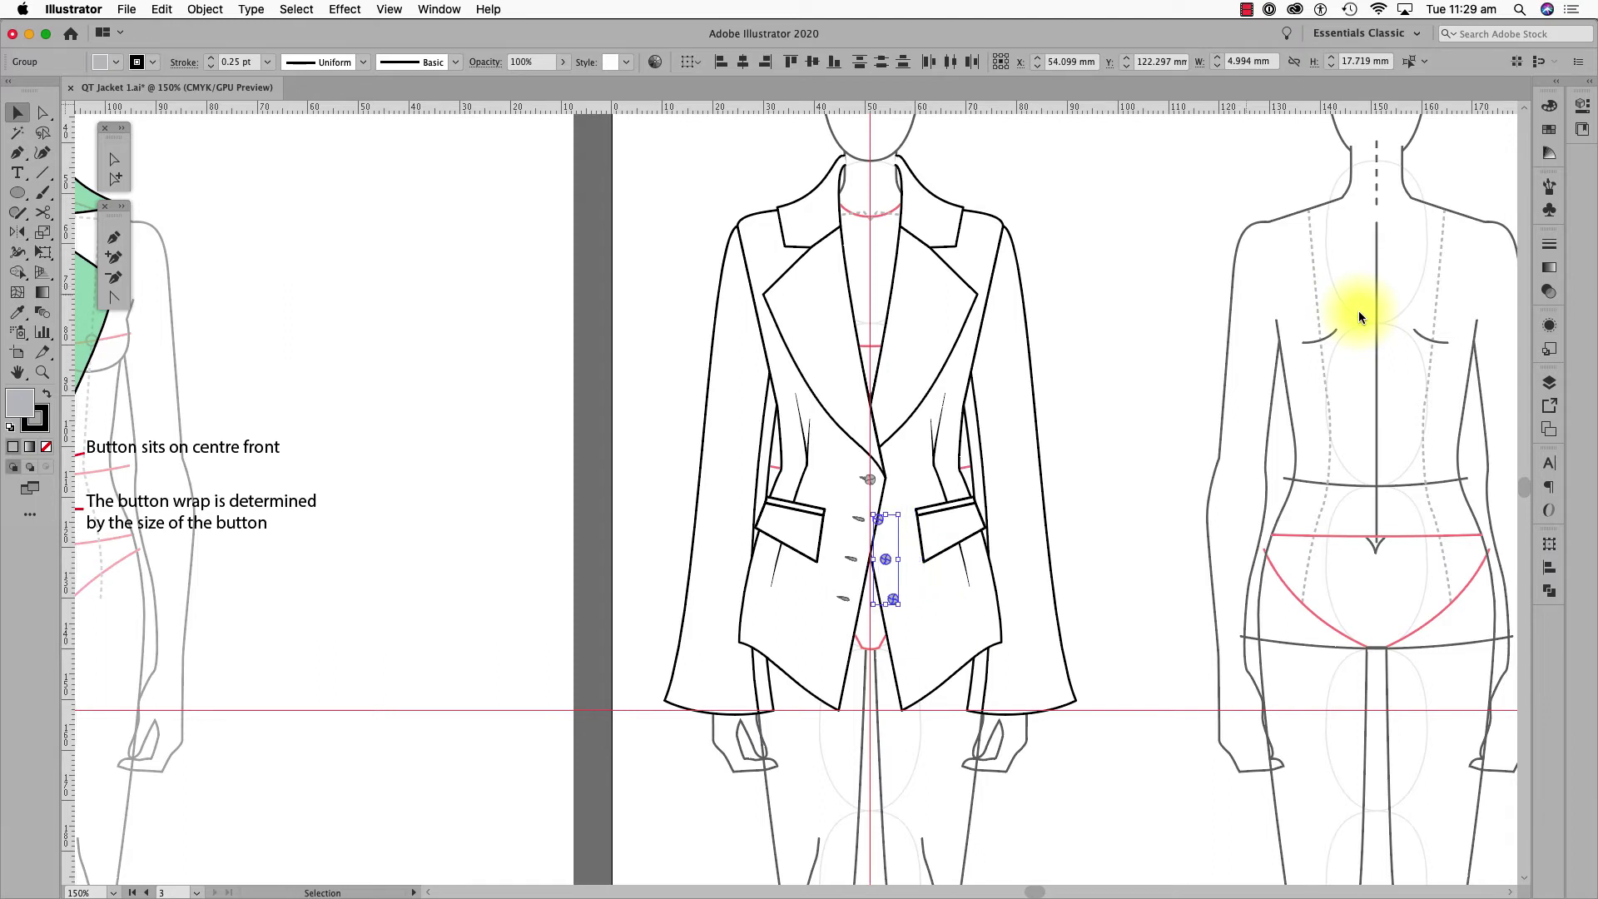
click(611, 283)
- Set the keyboard increment to 10 mm and place a copy of the whole jacket 100 mm across, over the back figure
scroll(1111, 508, up, 1)
drag(653, 125, 1073, 772)
drag(1186, 391, 987, 489)
key(super+k)
text(10)
key(Return)
key(alt+Right)
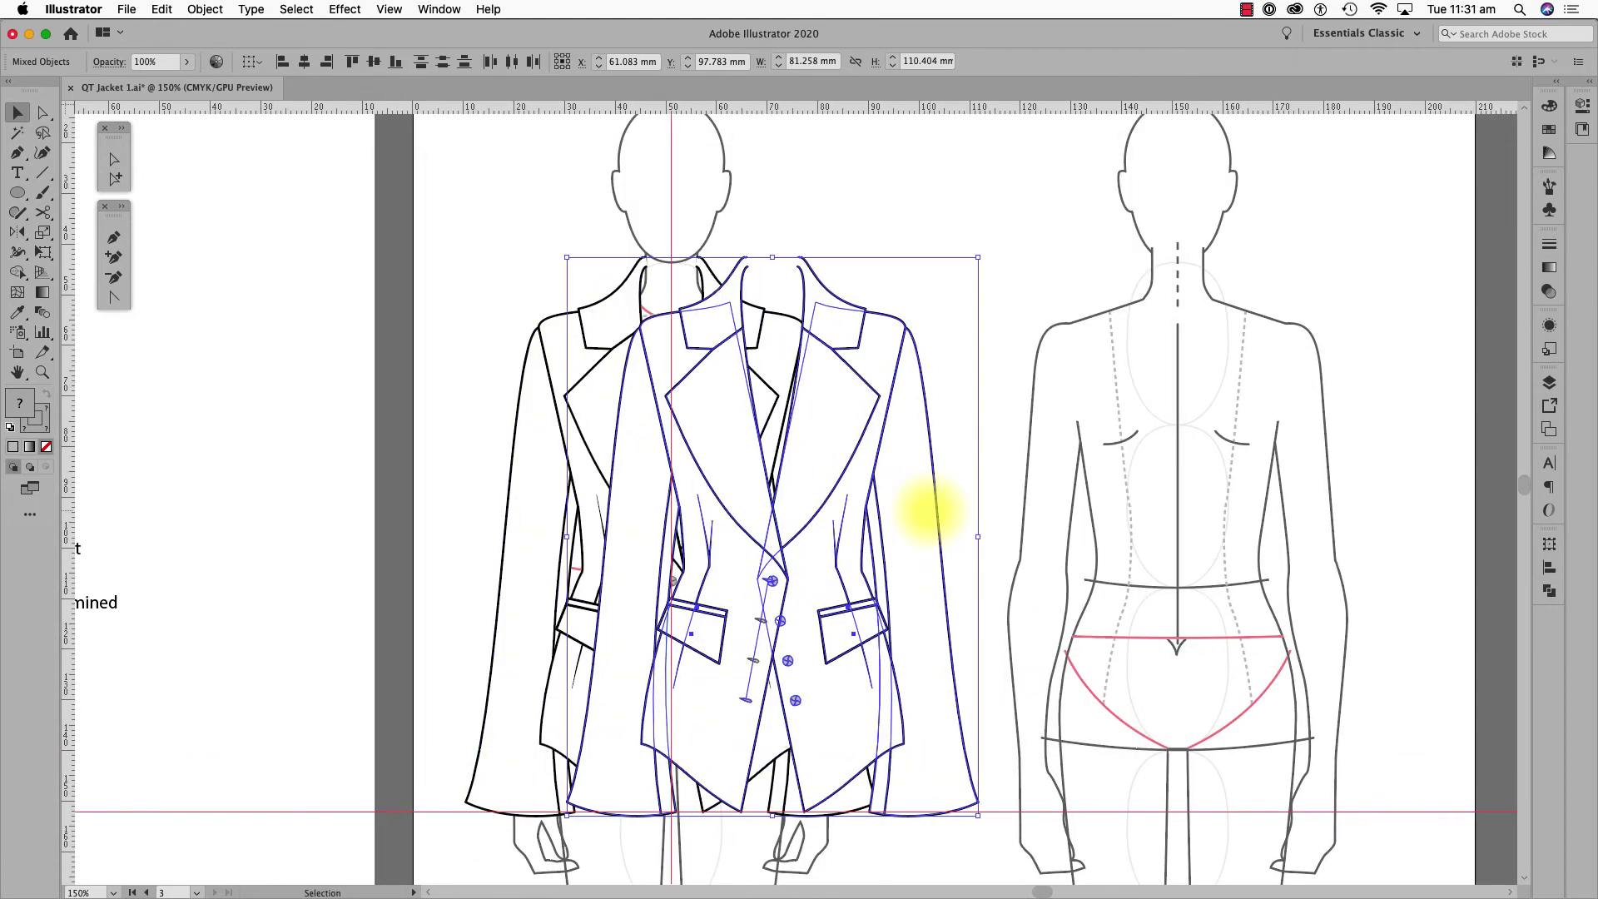
key(Right)
key(Right)
key(Right)
key(Right)
key(Right)
key(Right)
key(Right)
key(Right)
key(Right)
scroll(792, 285, right, 5)
click(1155, 226)
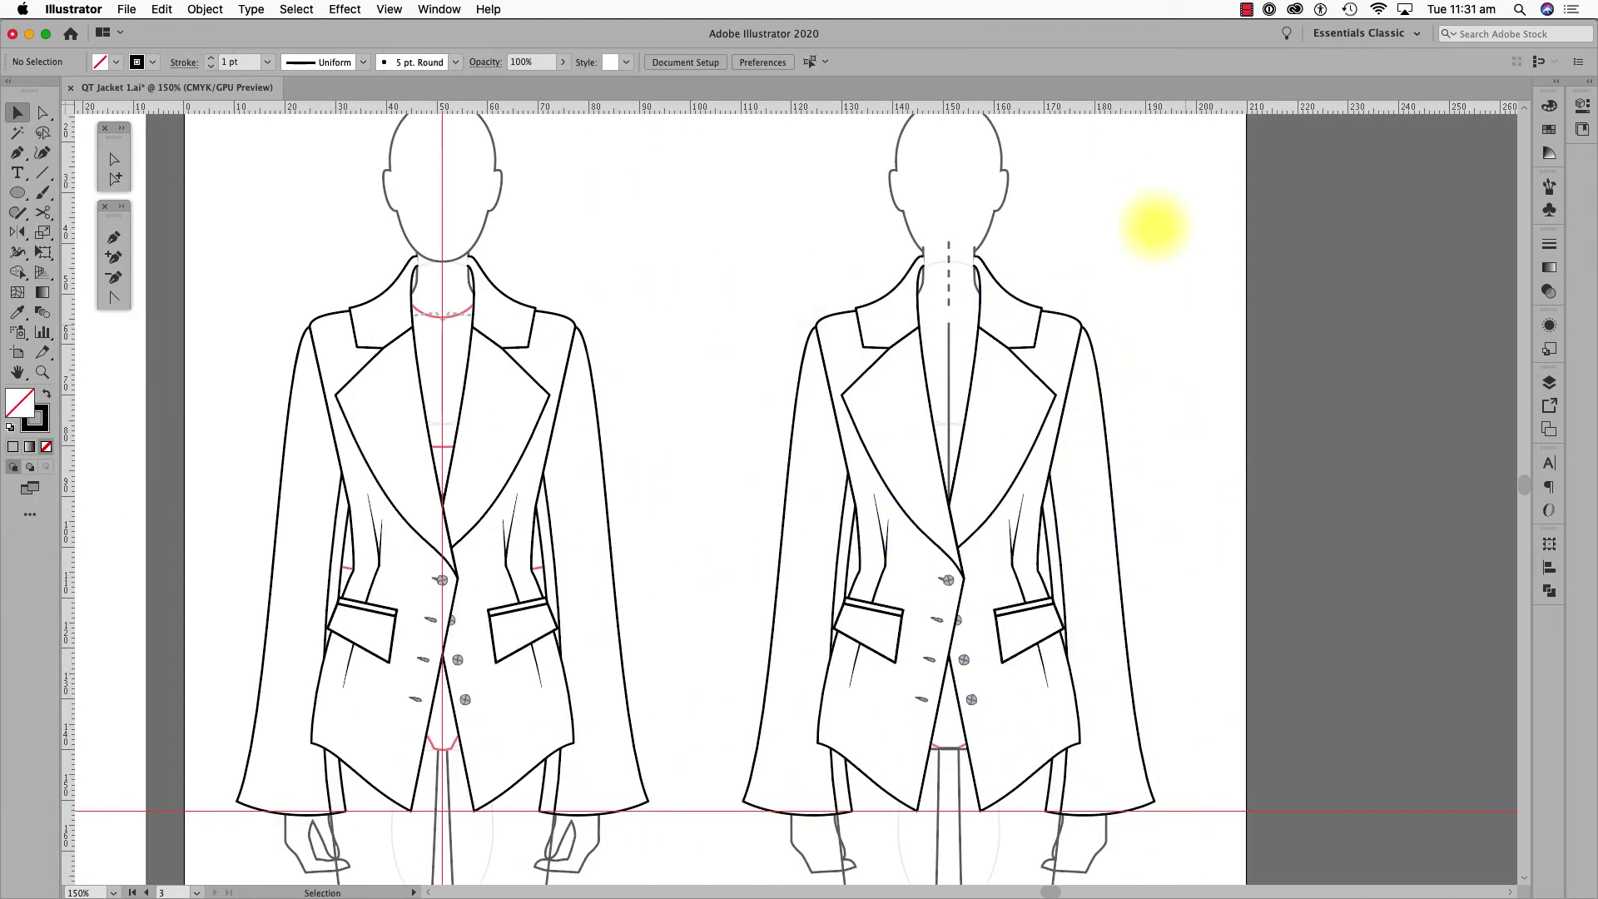
- Move the copied jacket's collars, lapels, buttons, buttonholes and pocket flaps about 100 mm sideways, off the artboard
scroll(1156, 226, left, 1)
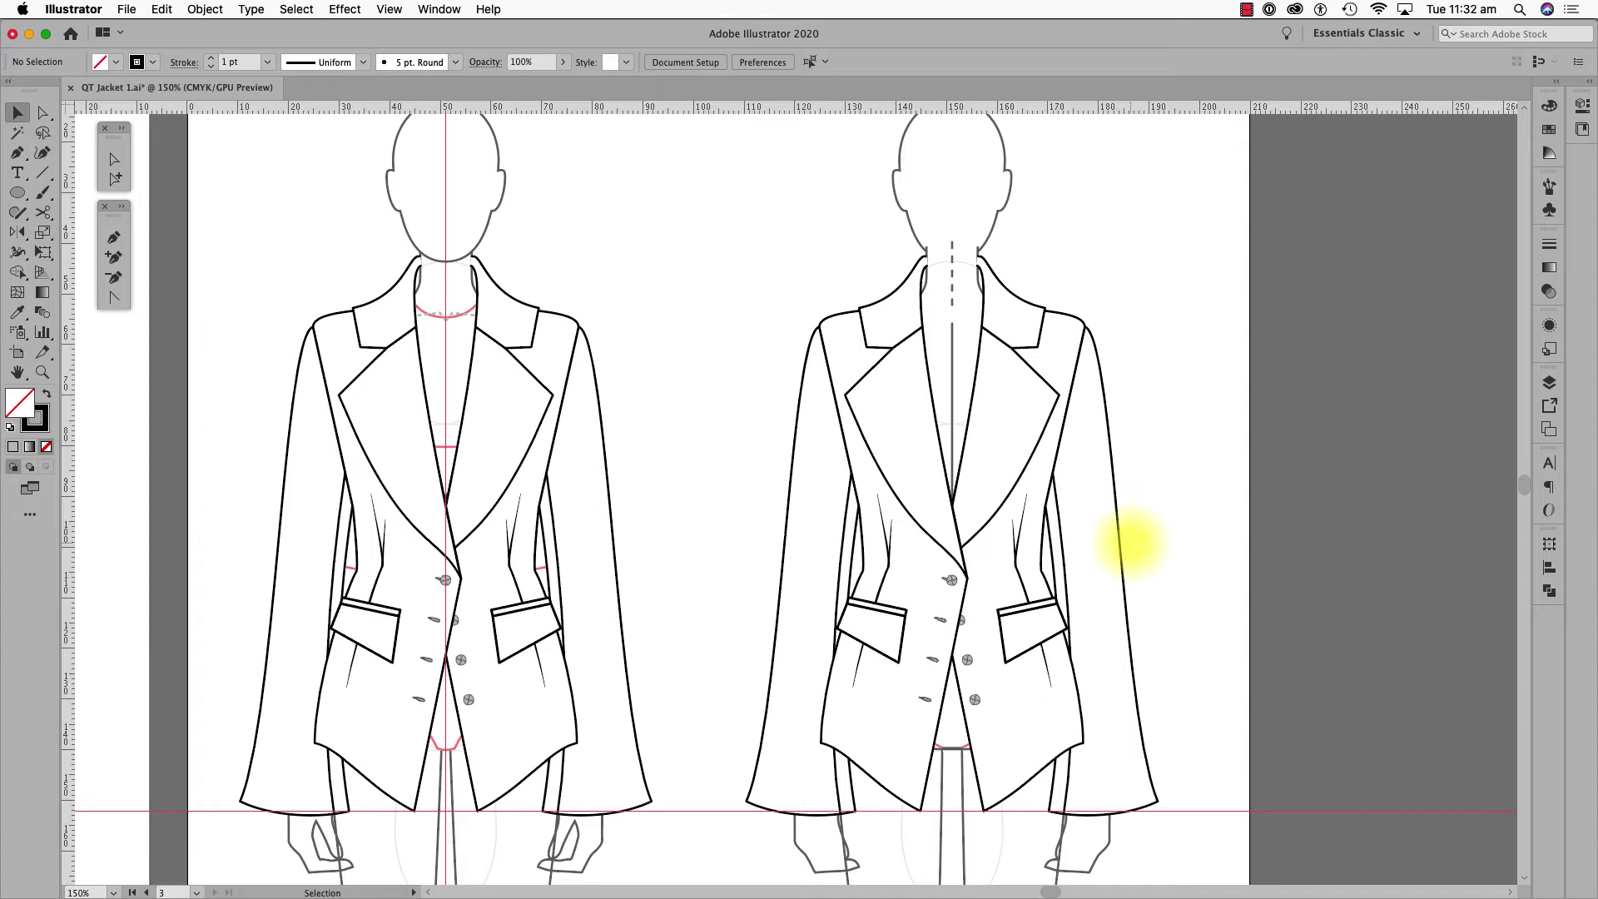
click(1014, 426)
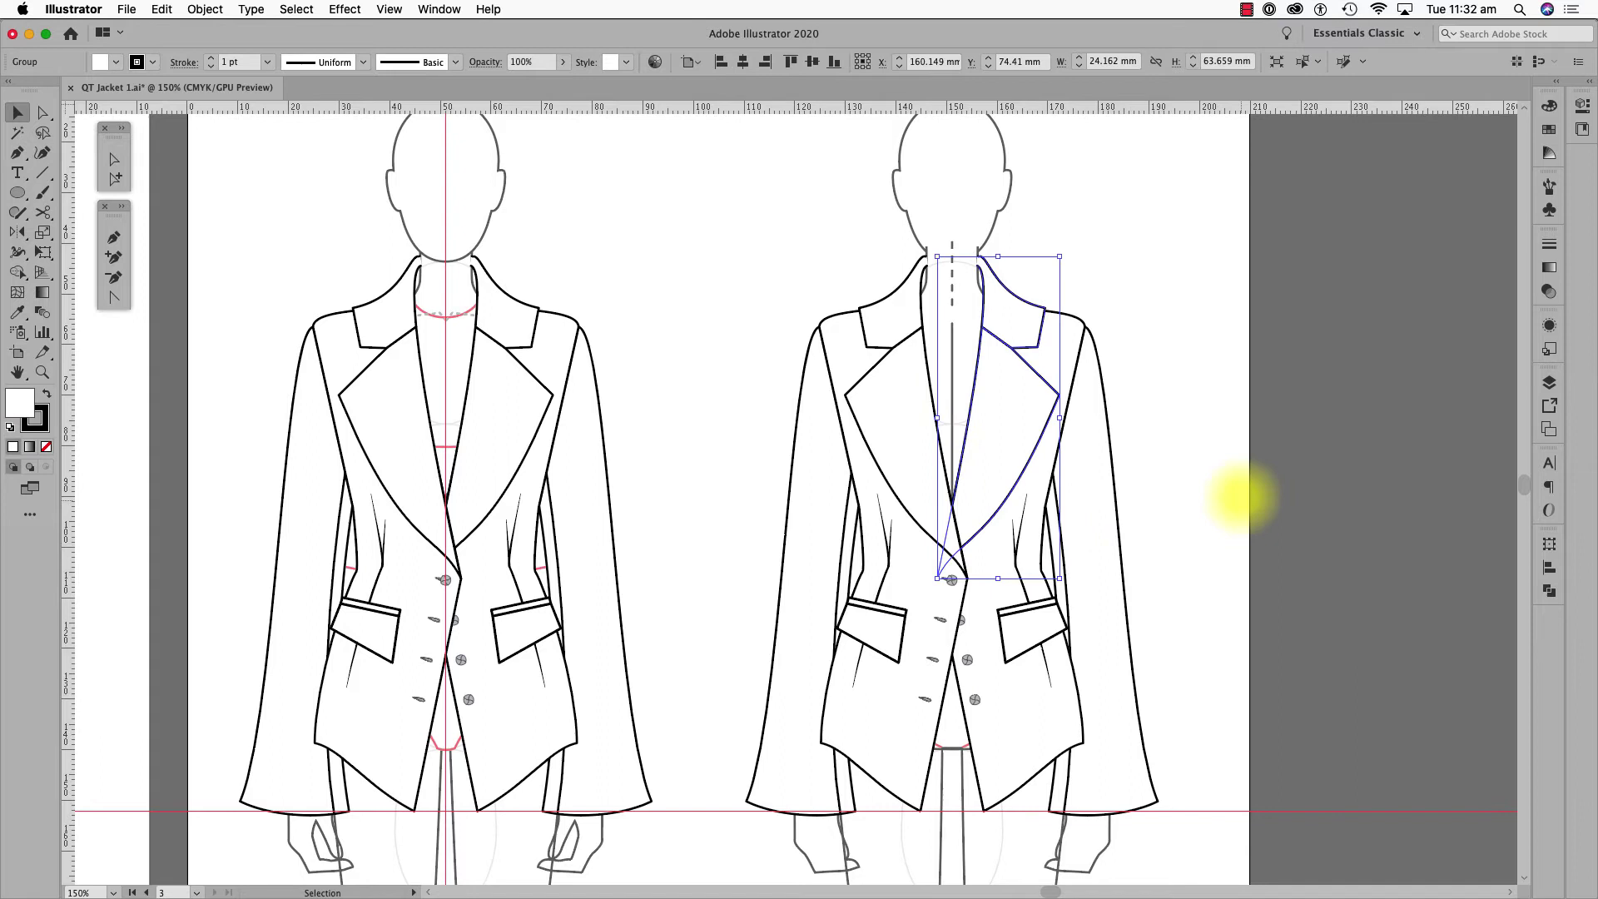
click(1241, 499)
click(896, 390)
shift+click(1012, 438)
shift+click(935, 658)
shift+click(966, 660)
shift+click(951, 581)
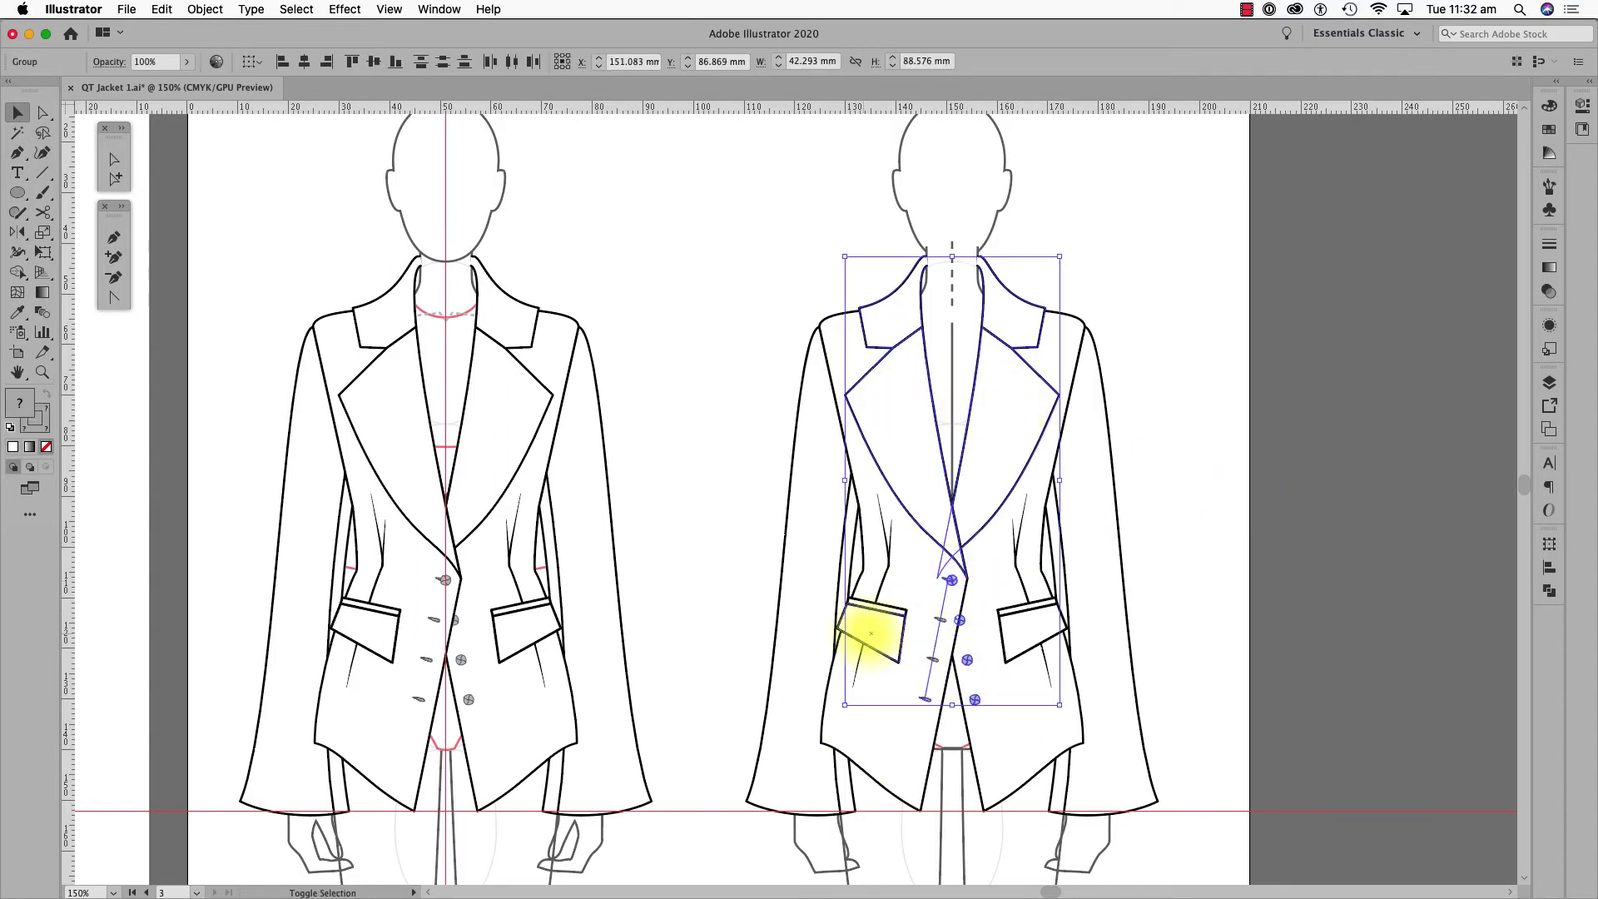
shift+click(867, 634)
shift+click(1031, 629)
key(shift+Right)
key(shift+Right)
key(shift+Right)
key(shift+Right)
key(shift+Right)
key(shift+Right)
key(shift+Right)
key(shift+Right)
key(shift+Right)
key(shift+Right)
- Delete the copied jacket's right sleeve and merge its two overlapping front panels with the Shape Builder
click(1088, 560)
key(Delete)
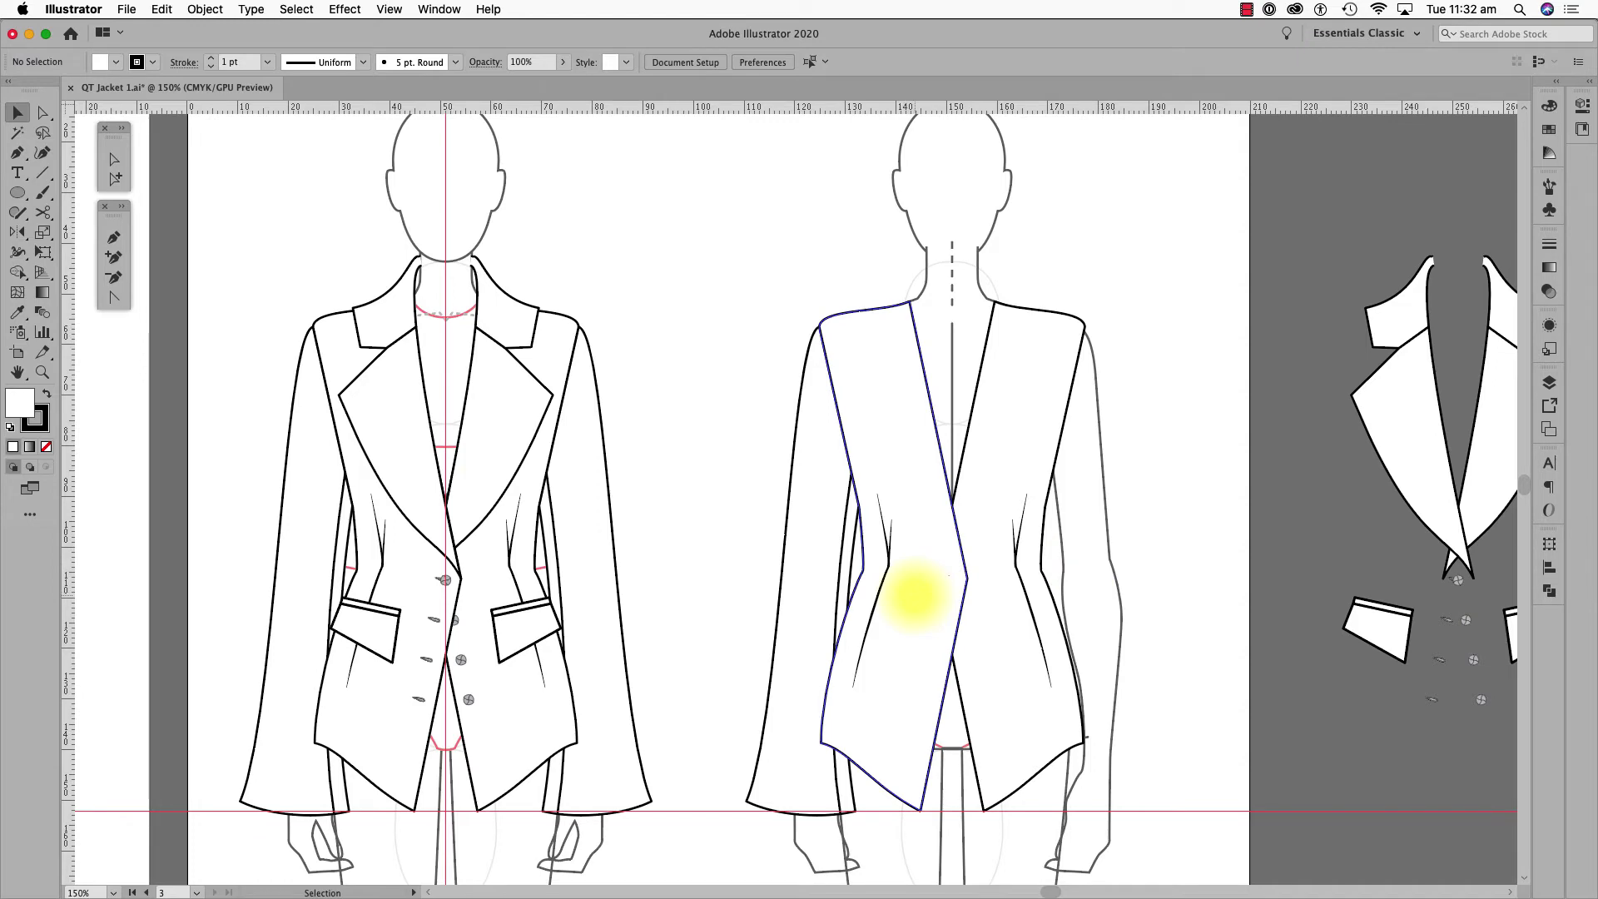
click(914, 595)
shift+click(993, 607)
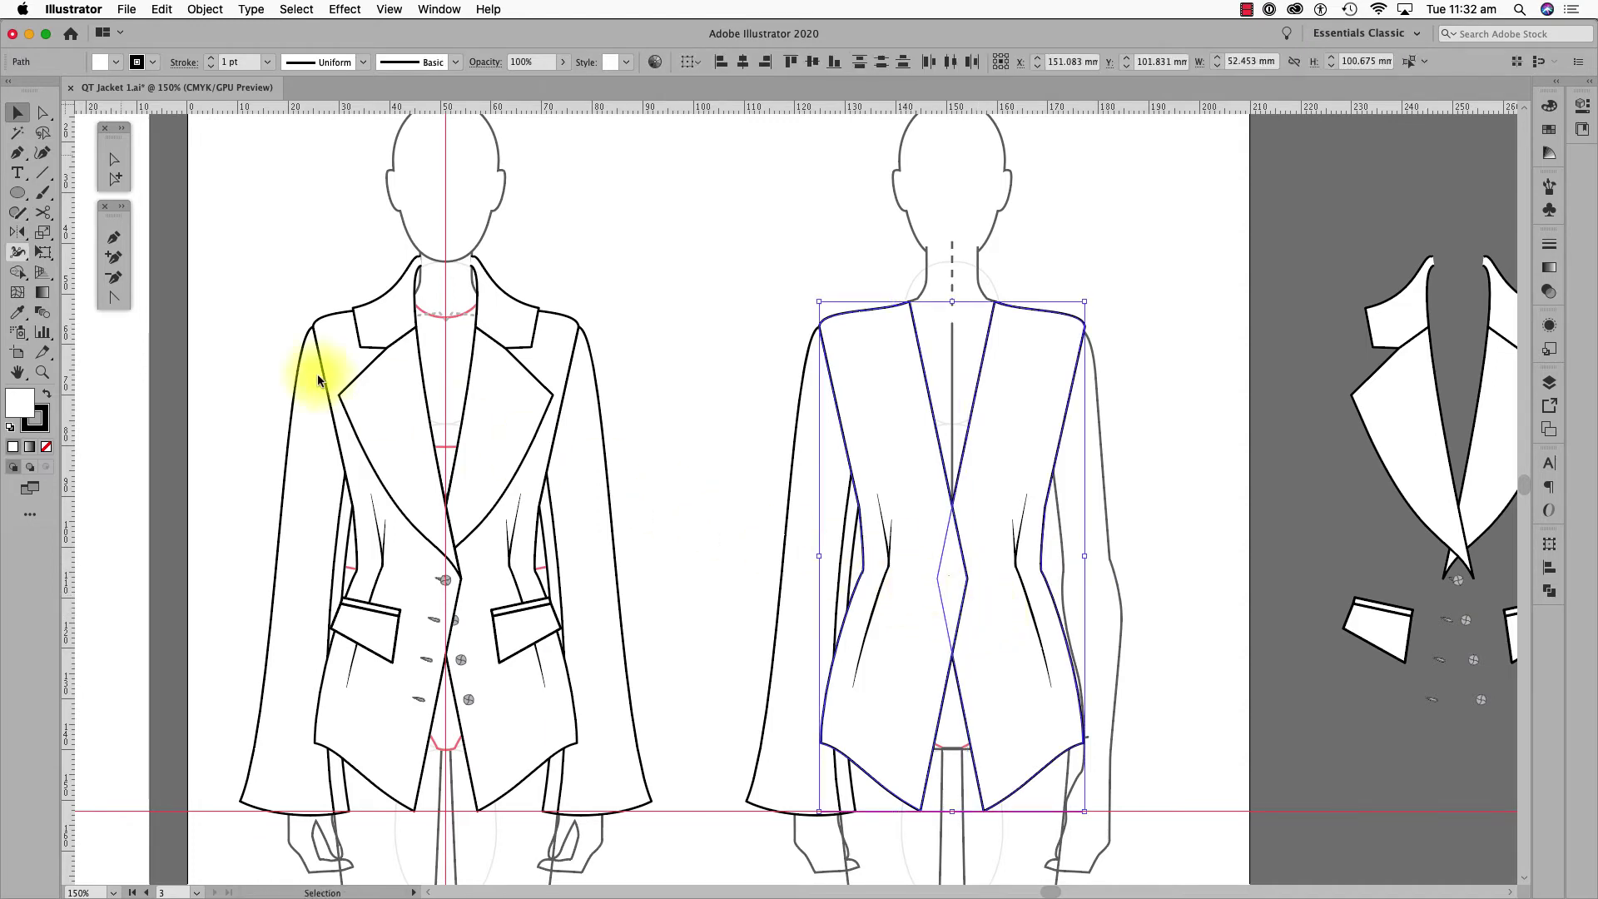
click(18, 272)
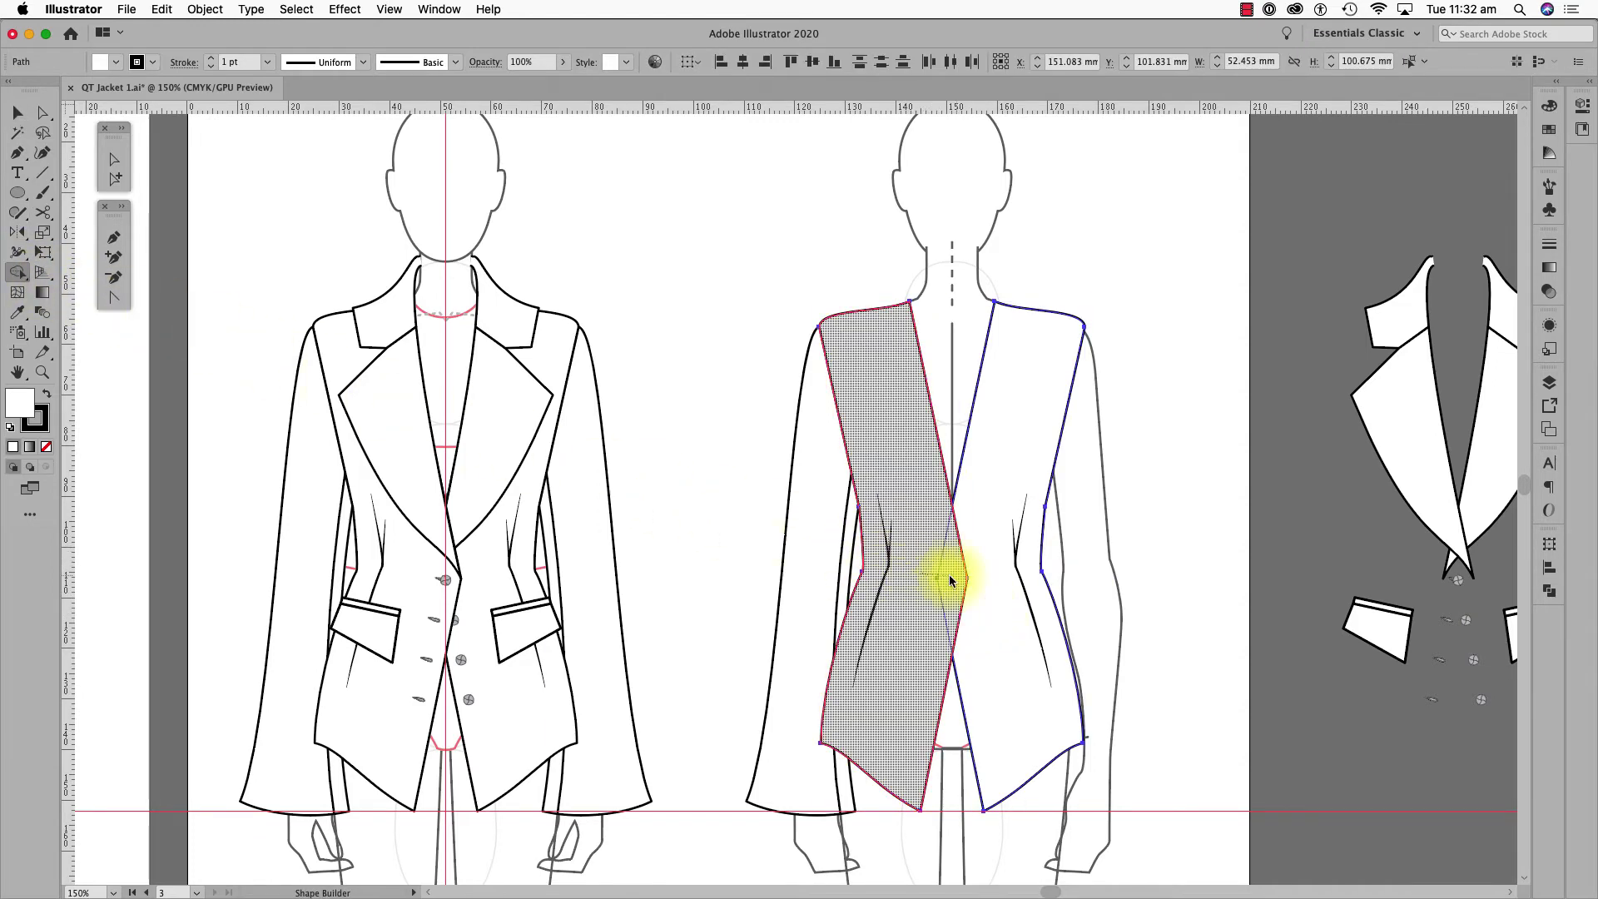
drag(949, 574, 987, 574)
- Delete the right half of the merged body's anchor points, keeping only the left half as an open path
key(a)
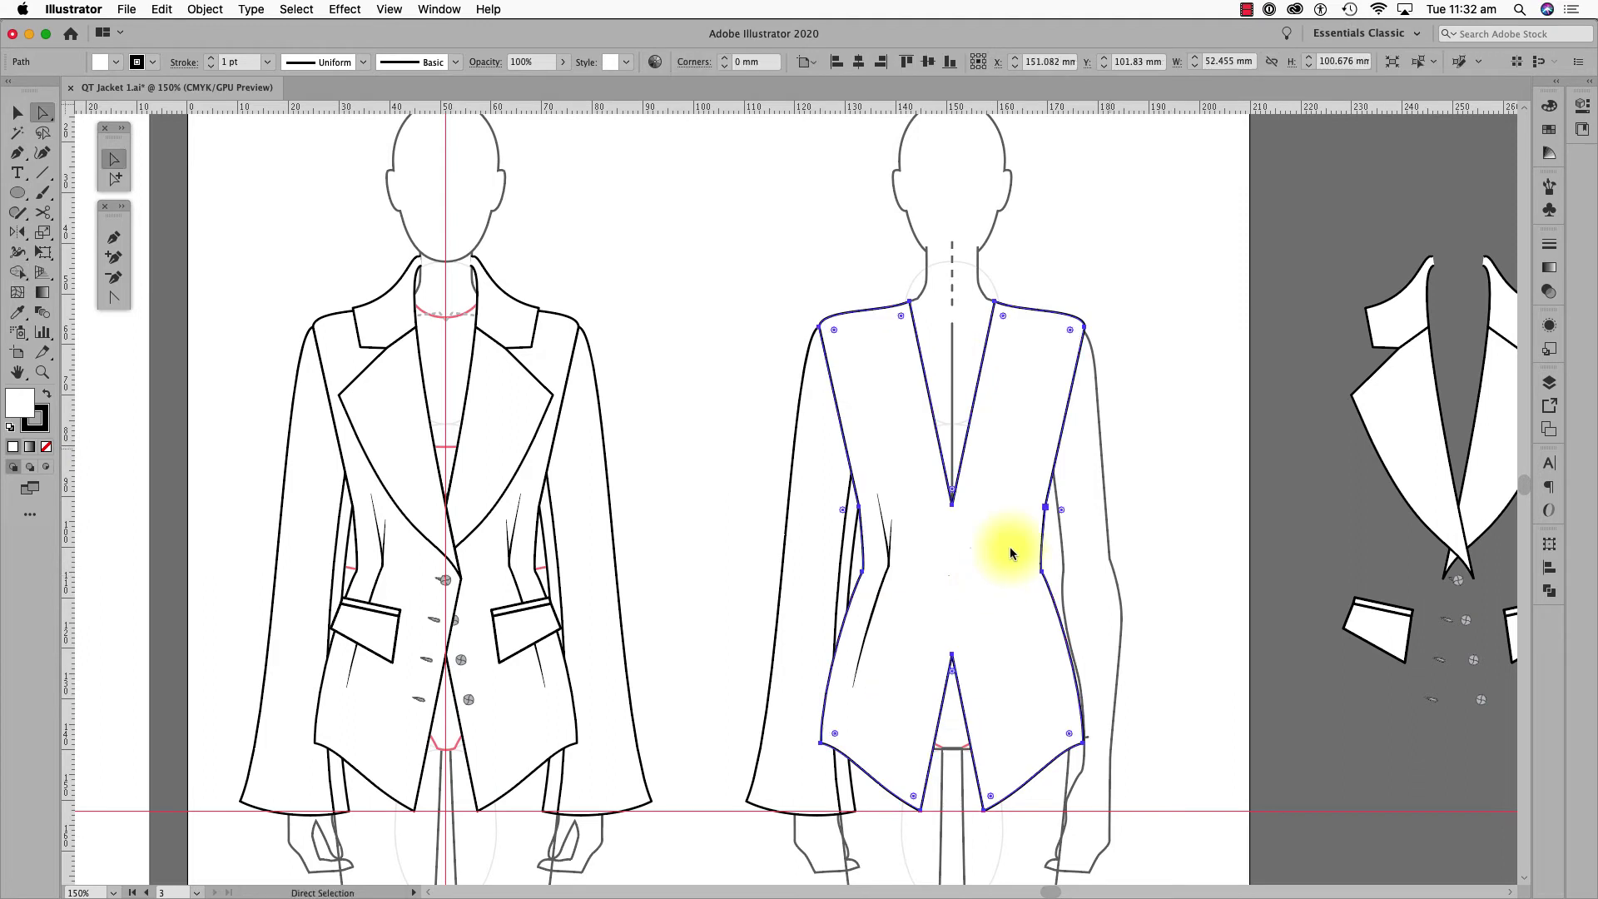
click(1163, 300)
drag(1176, 202, 967, 832)
key(Delete)
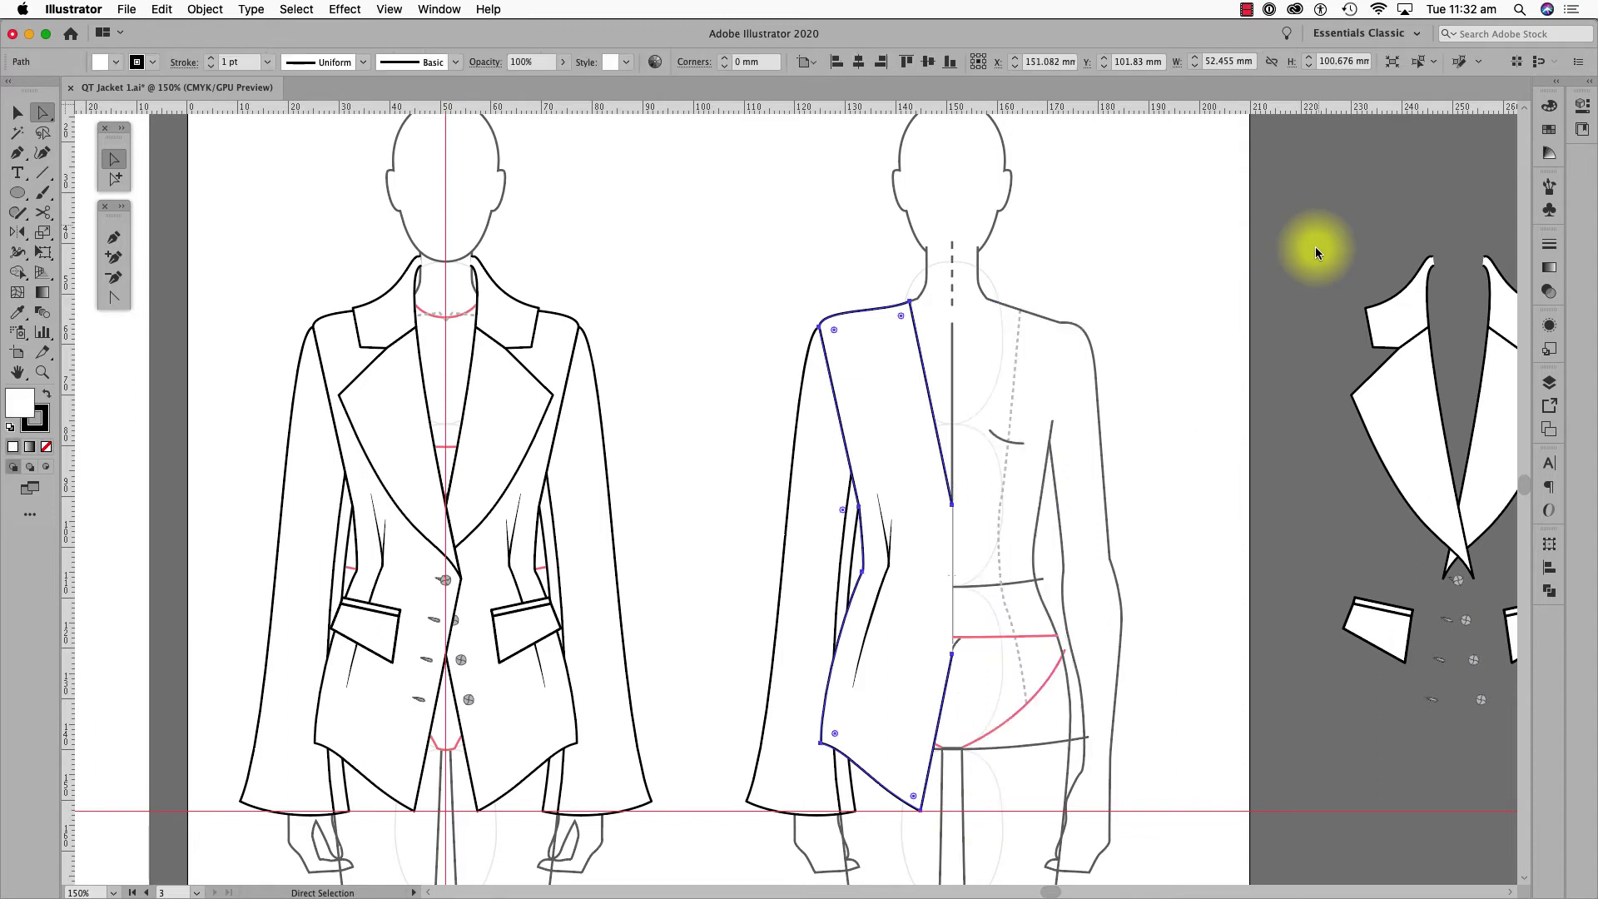
click(1085, 307)
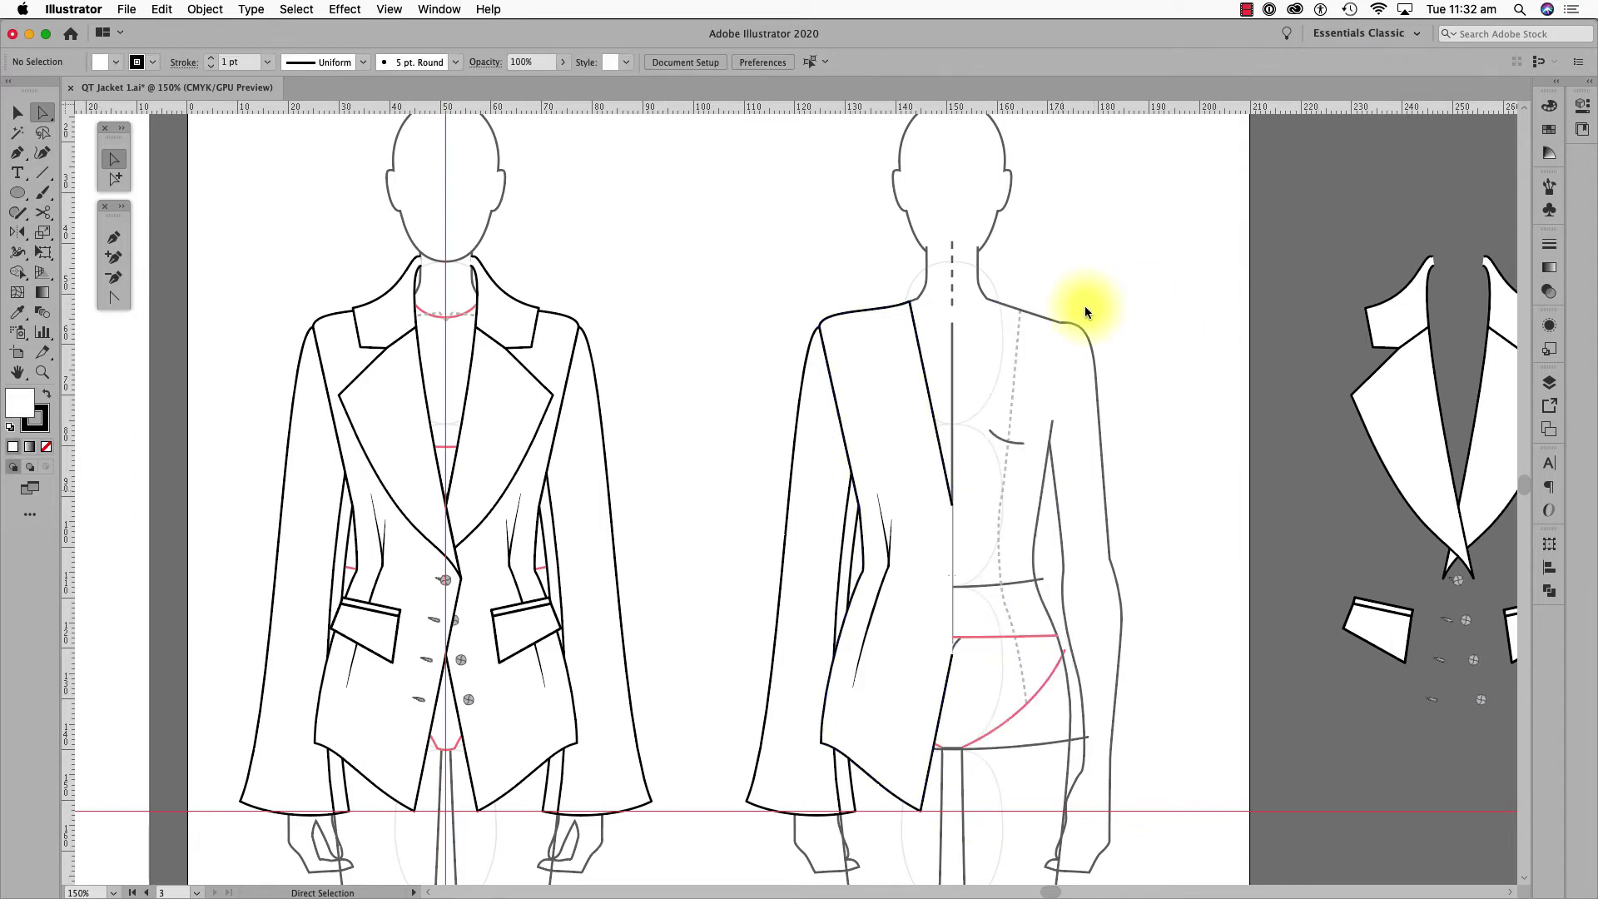
- Move the upper open endpoint up the centre line to the back neck and curve the neckline there
drag(952, 502, 950, 293)
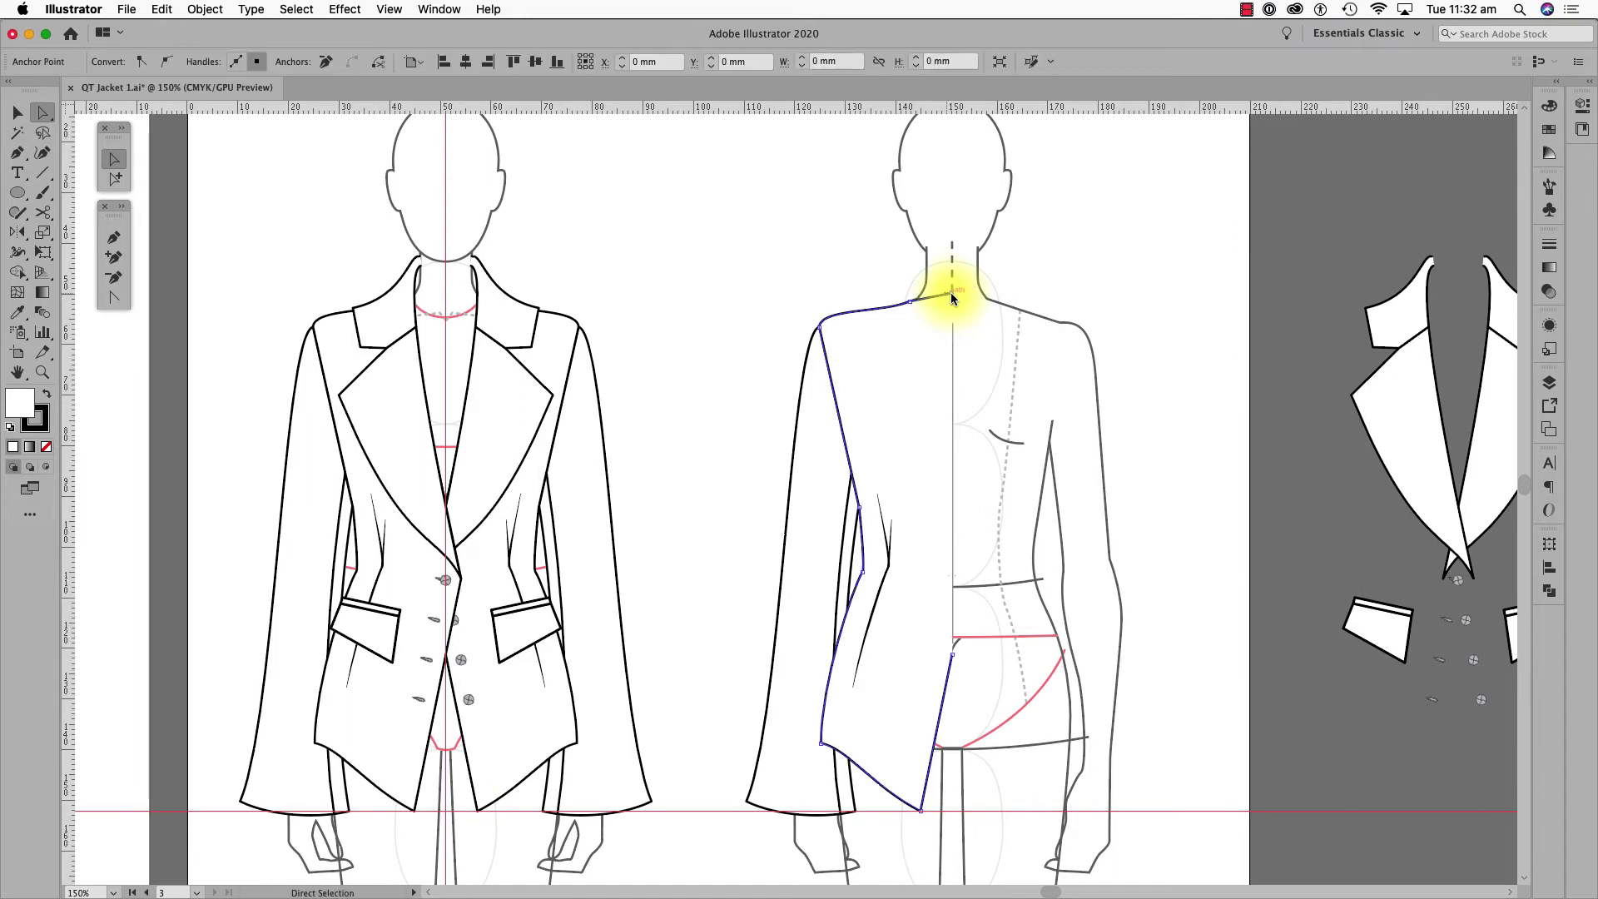
click(115, 298)
drag(949, 296, 976, 294)
- Join the two open endpoints of the half body with a straight centre back edge
key(a)
drag(1029, 240, 936, 663)
right_click(946, 562)
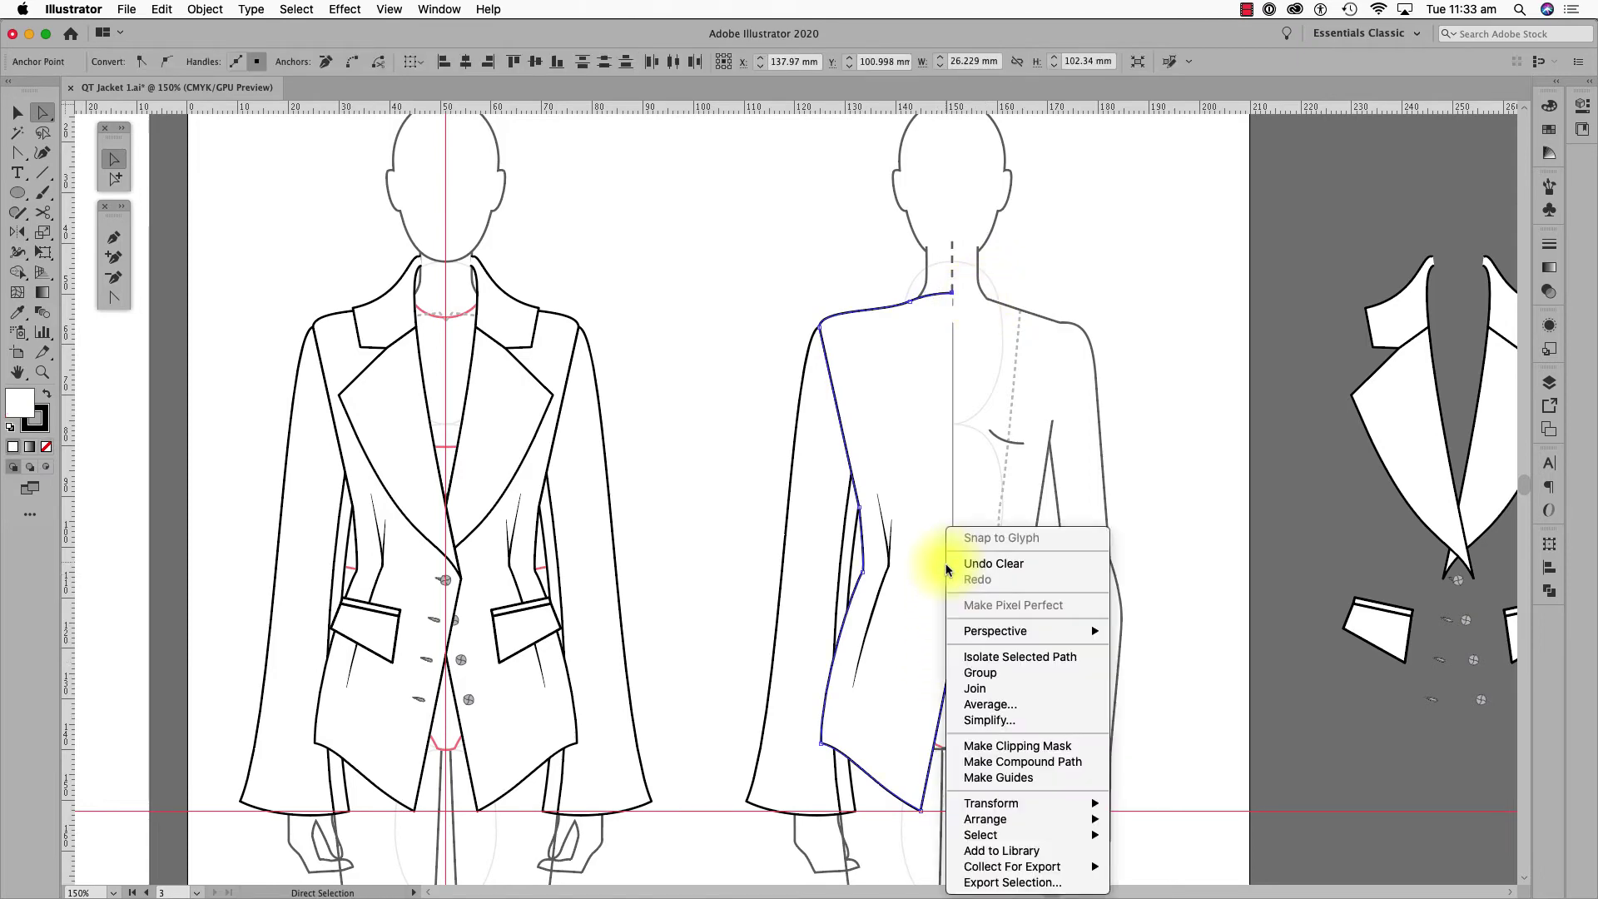
click(980, 689)
- Extend the back sleeve's seam line past the hem and add an anchor point level with the lowest button
scroll(1020, 598, down, 3)
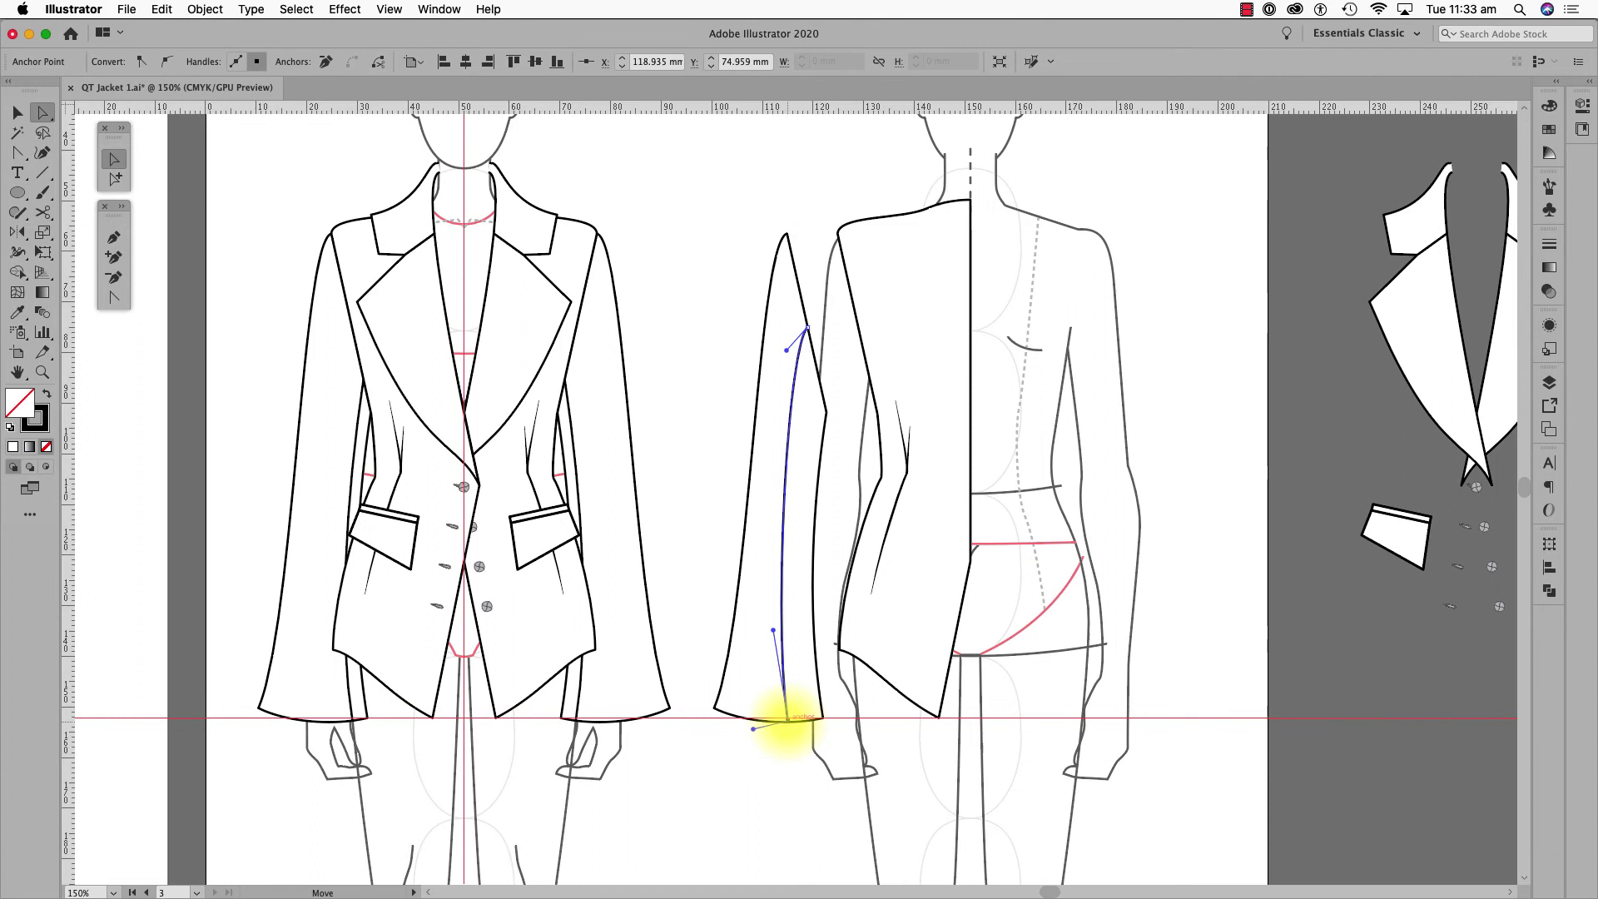
drag(786, 717, 781, 767)
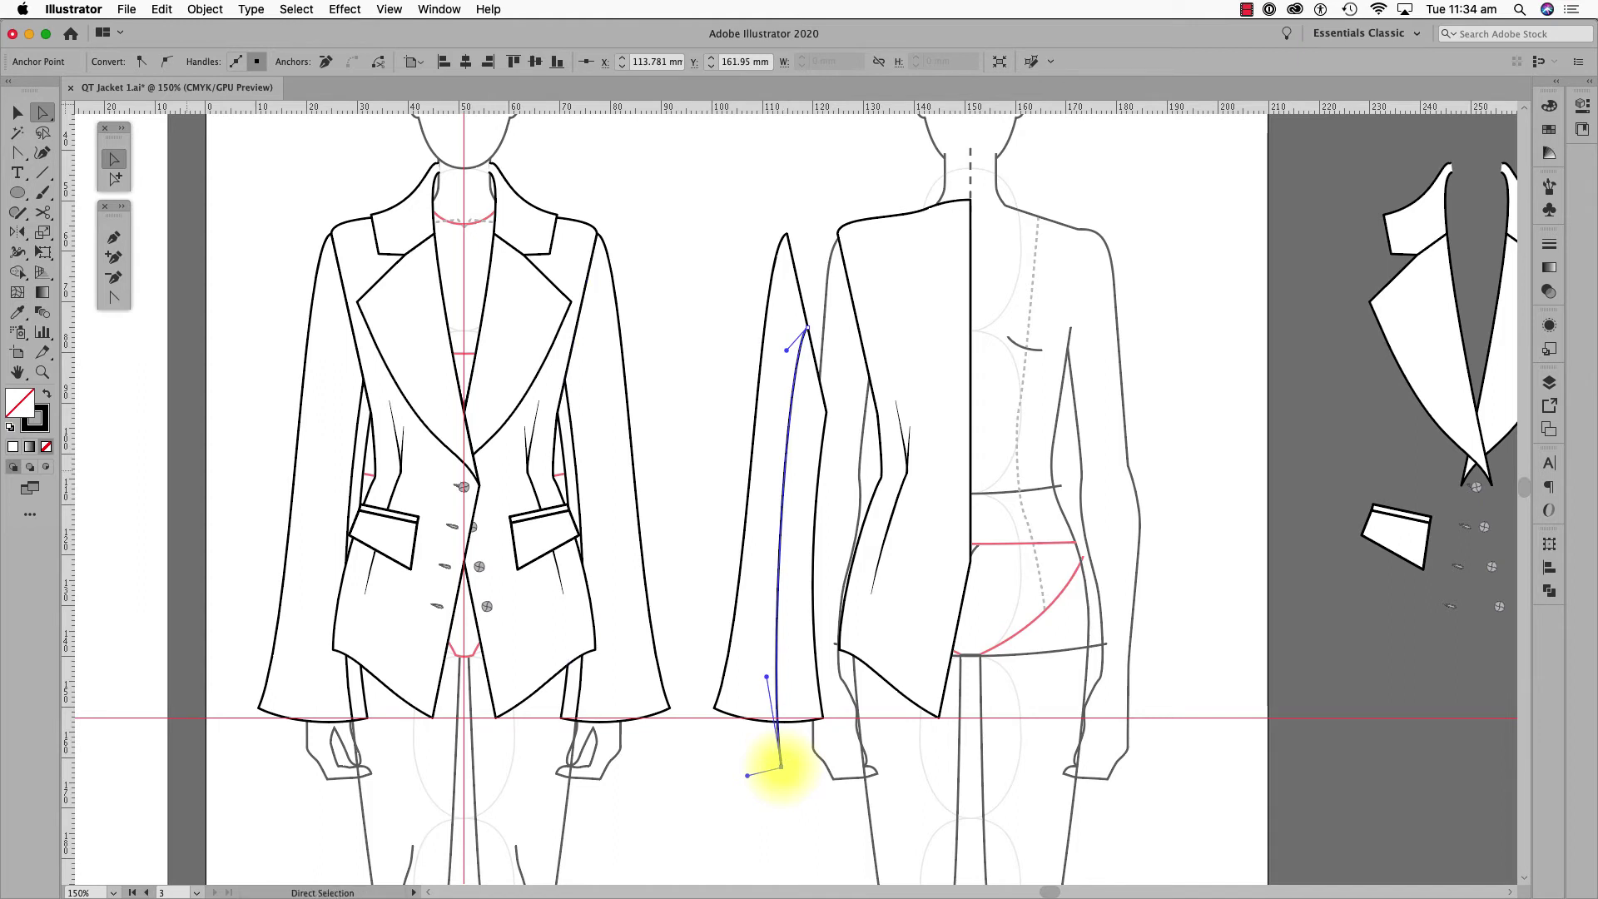
click(114, 257)
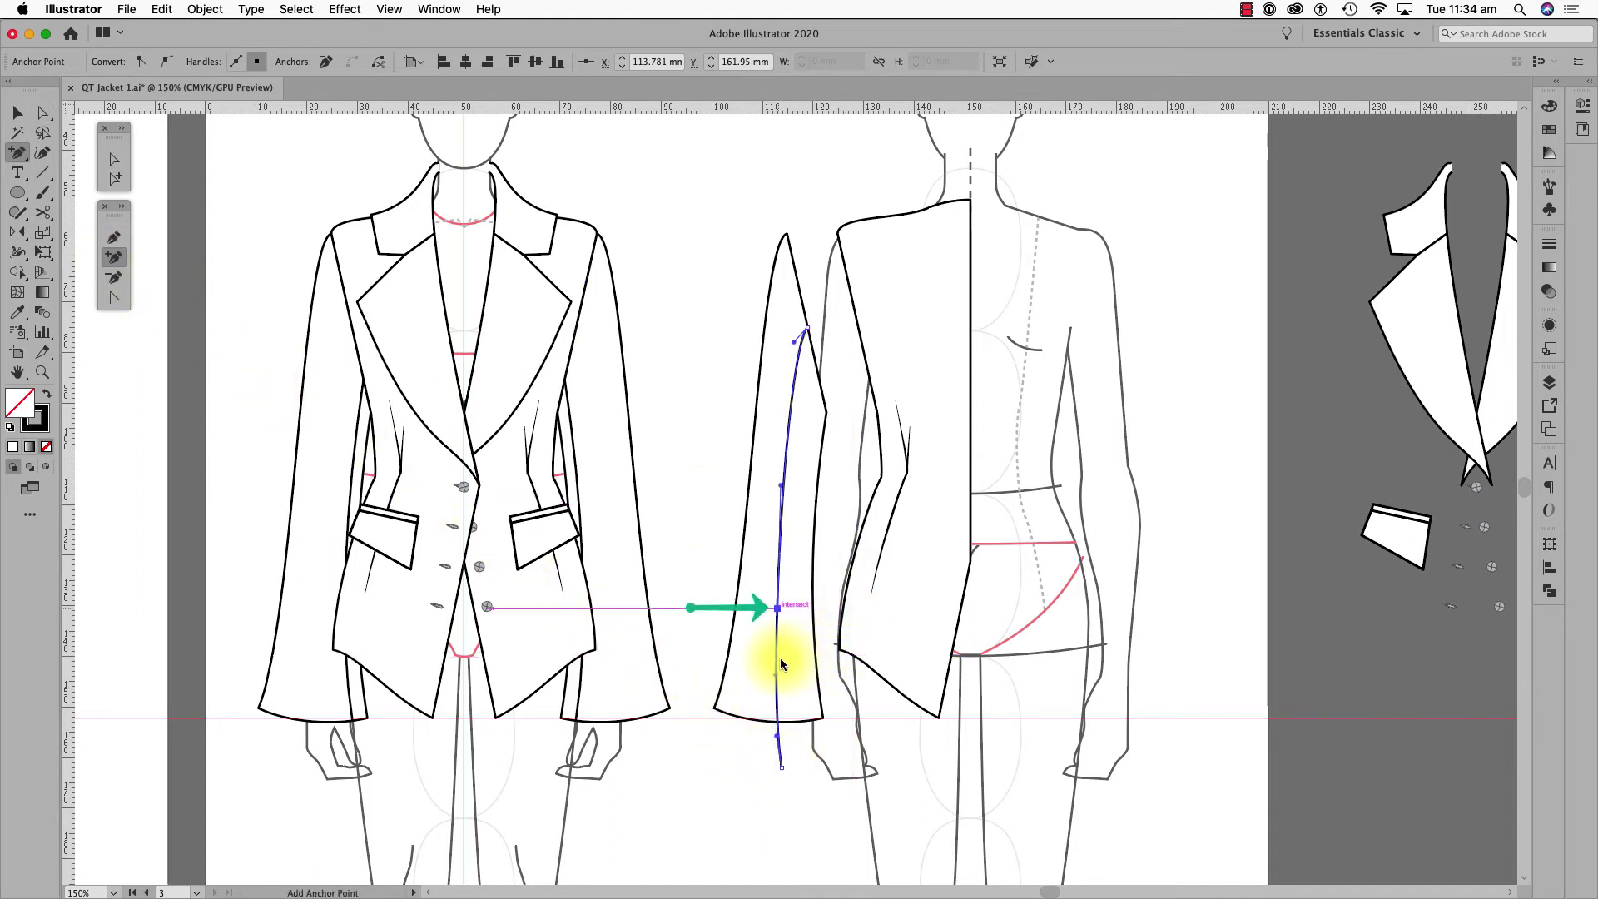
click(779, 608)
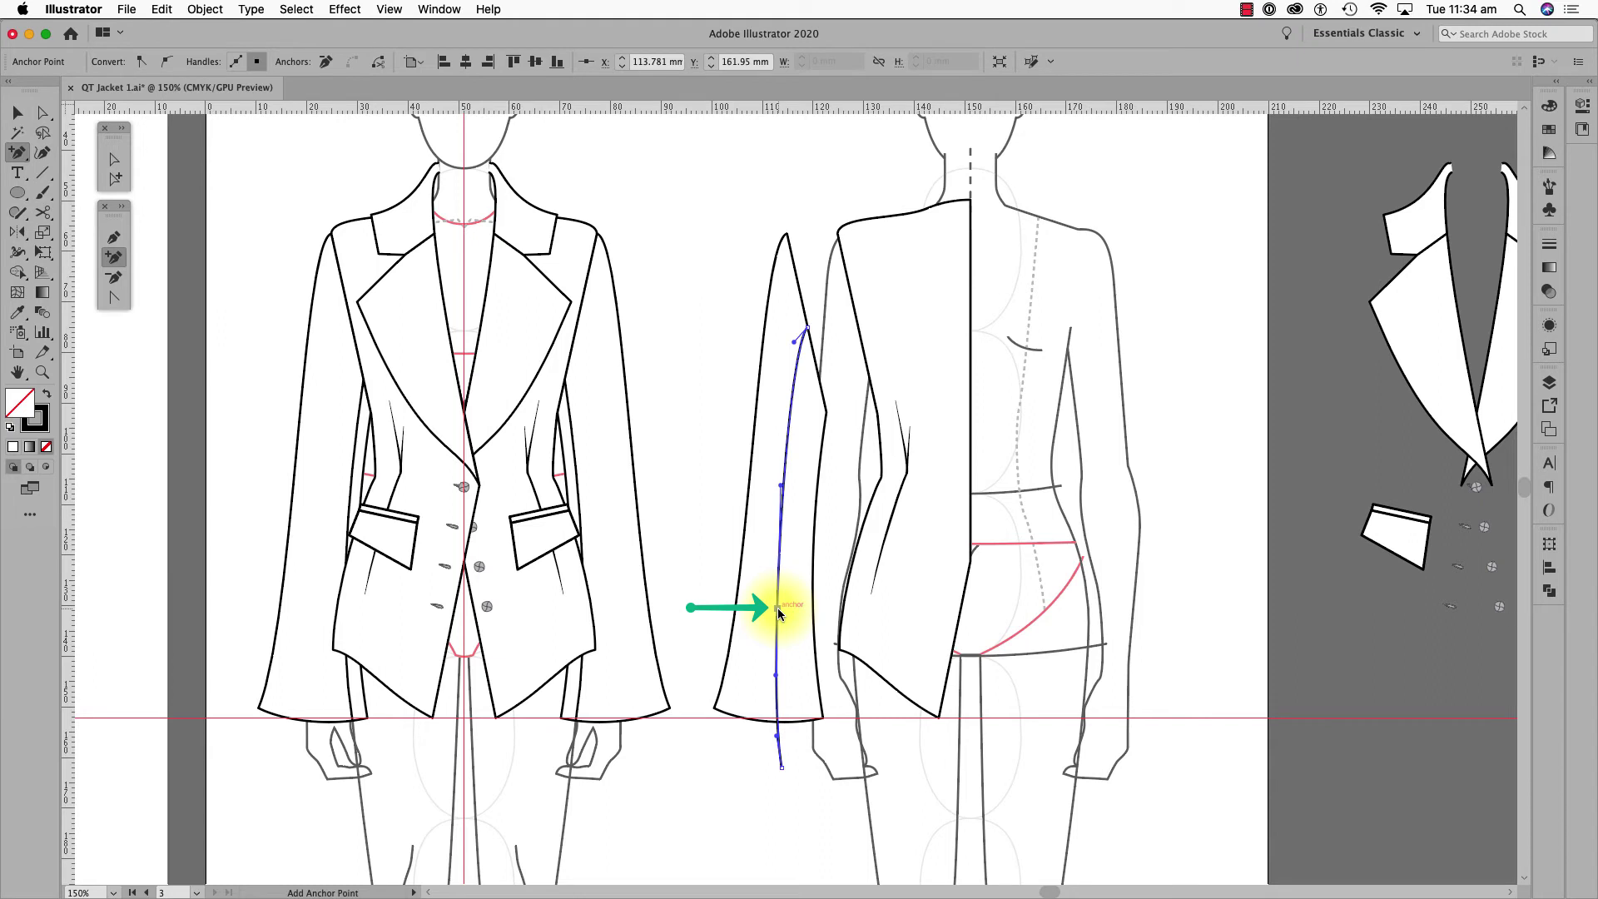
- Straighten the seam line below the added anchor point and angle its lower end outward through the sleeve hem
click(114, 297)
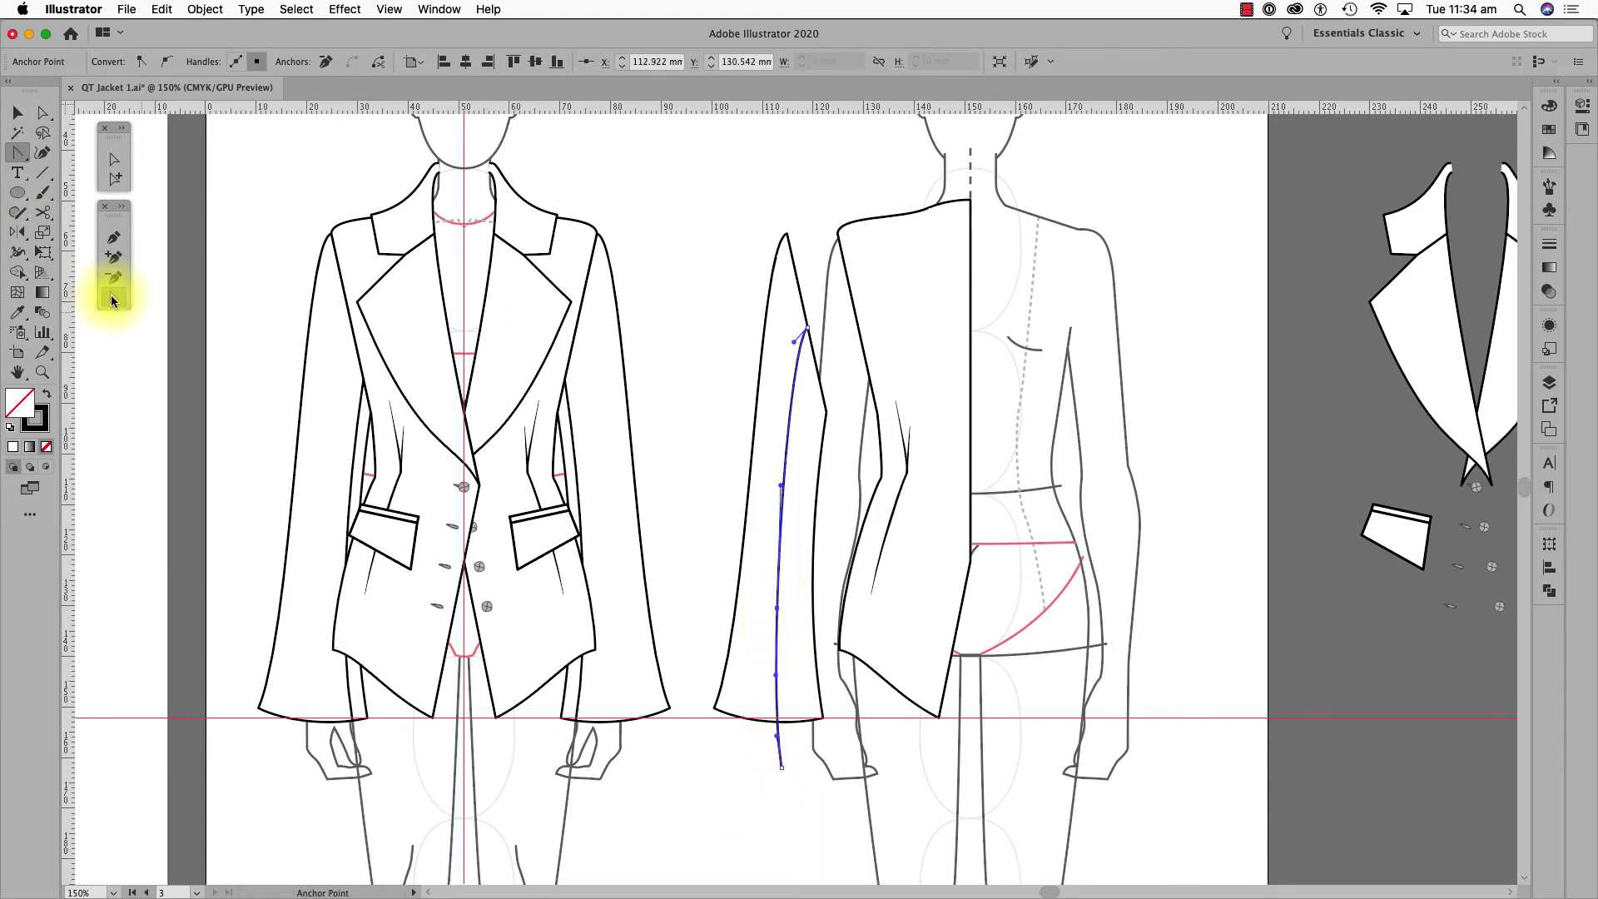
click(776, 736)
key(a)
drag(782, 767, 777, 712)
- Split the back sleeve along its seam line with Shape Builder and remove the surplus line below the hem
key(v)
click(17, 272)
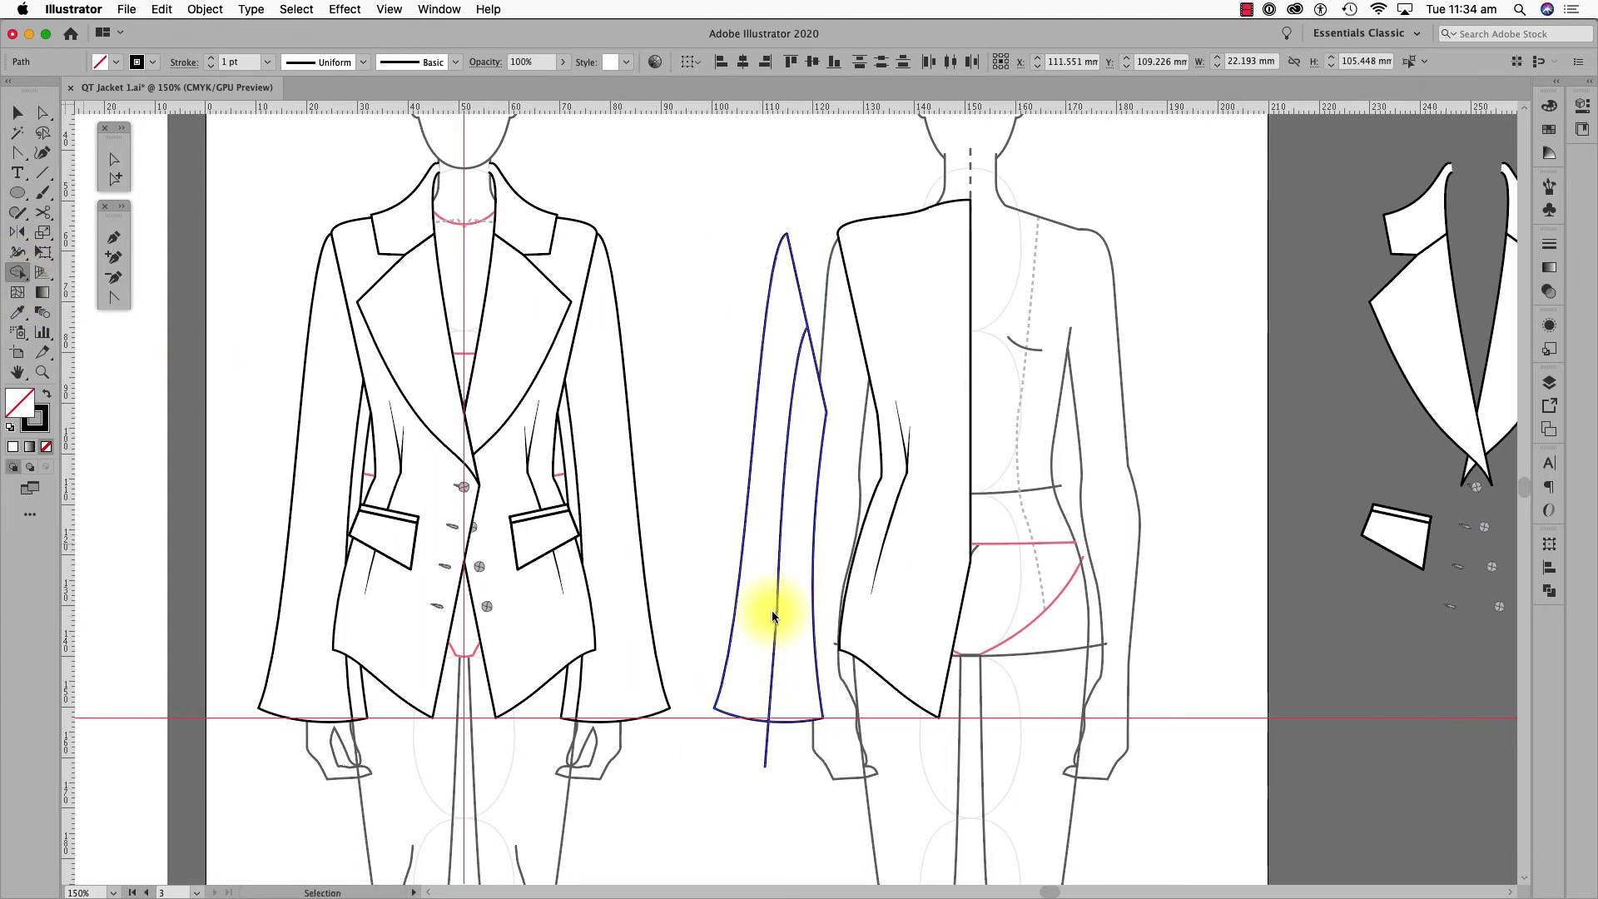
click(748, 664)
alt+click(766, 740)
- Shift the under sleeve panel's lower seam points so it tucks under the top panel, and send it behind
key(a)
click(707, 822)
click(768, 721)
drag(769, 720, 775, 722)
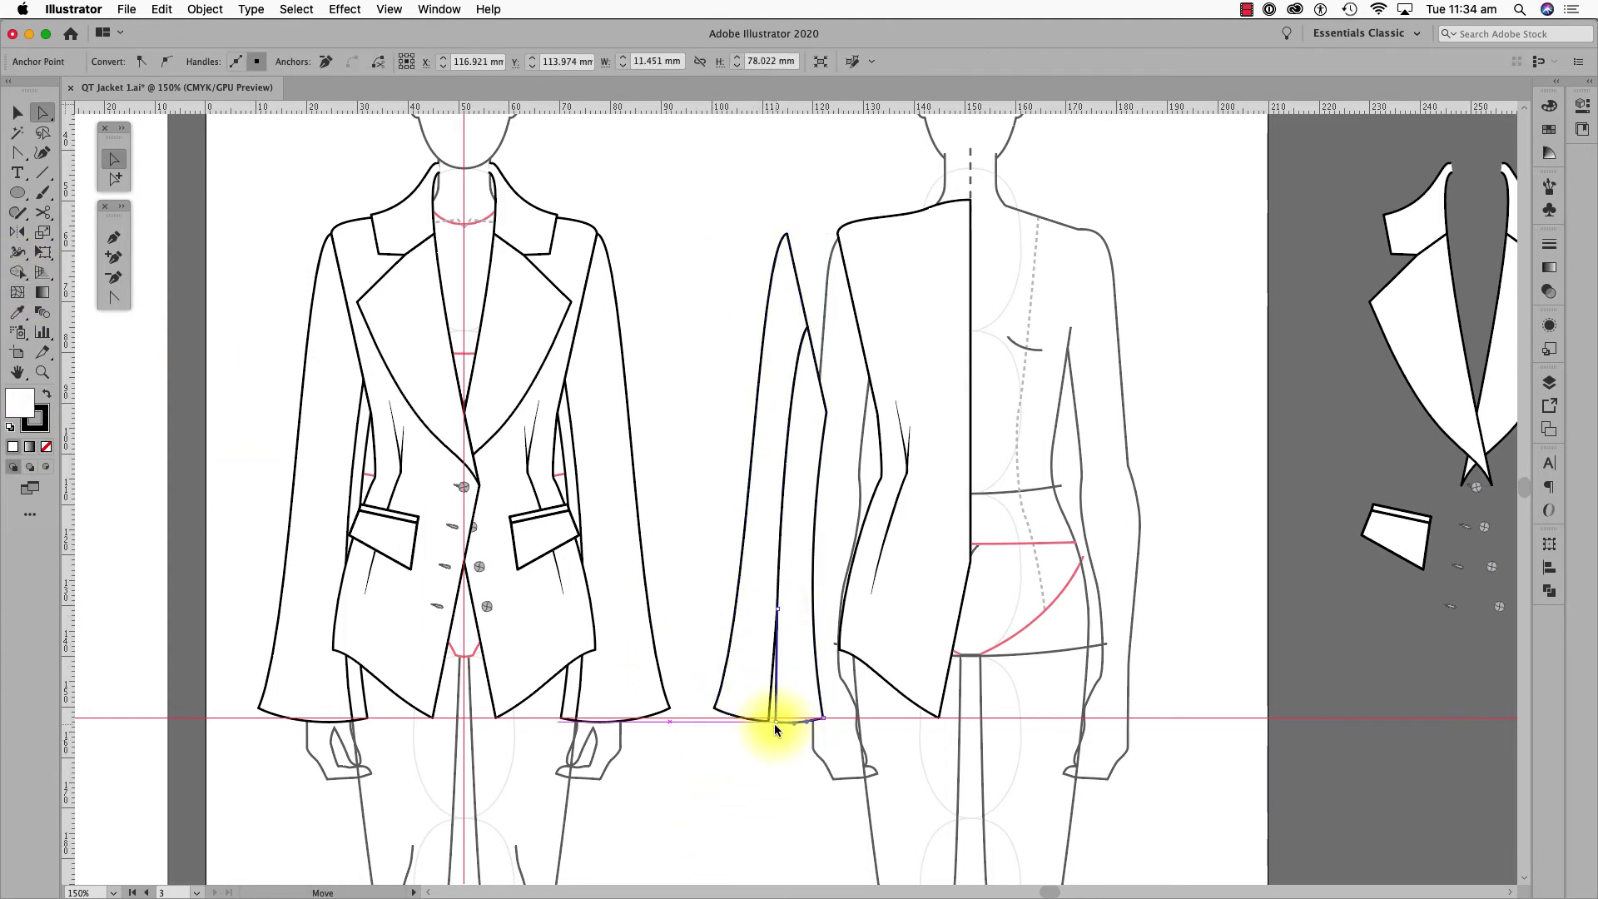
drag(777, 608, 770, 607)
key(super+[)
- Reshape the two sleeve panels' hem corners at the vent, pulling them down below the original hem line
click(766, 761)
drag(767, 720, 804, 728)
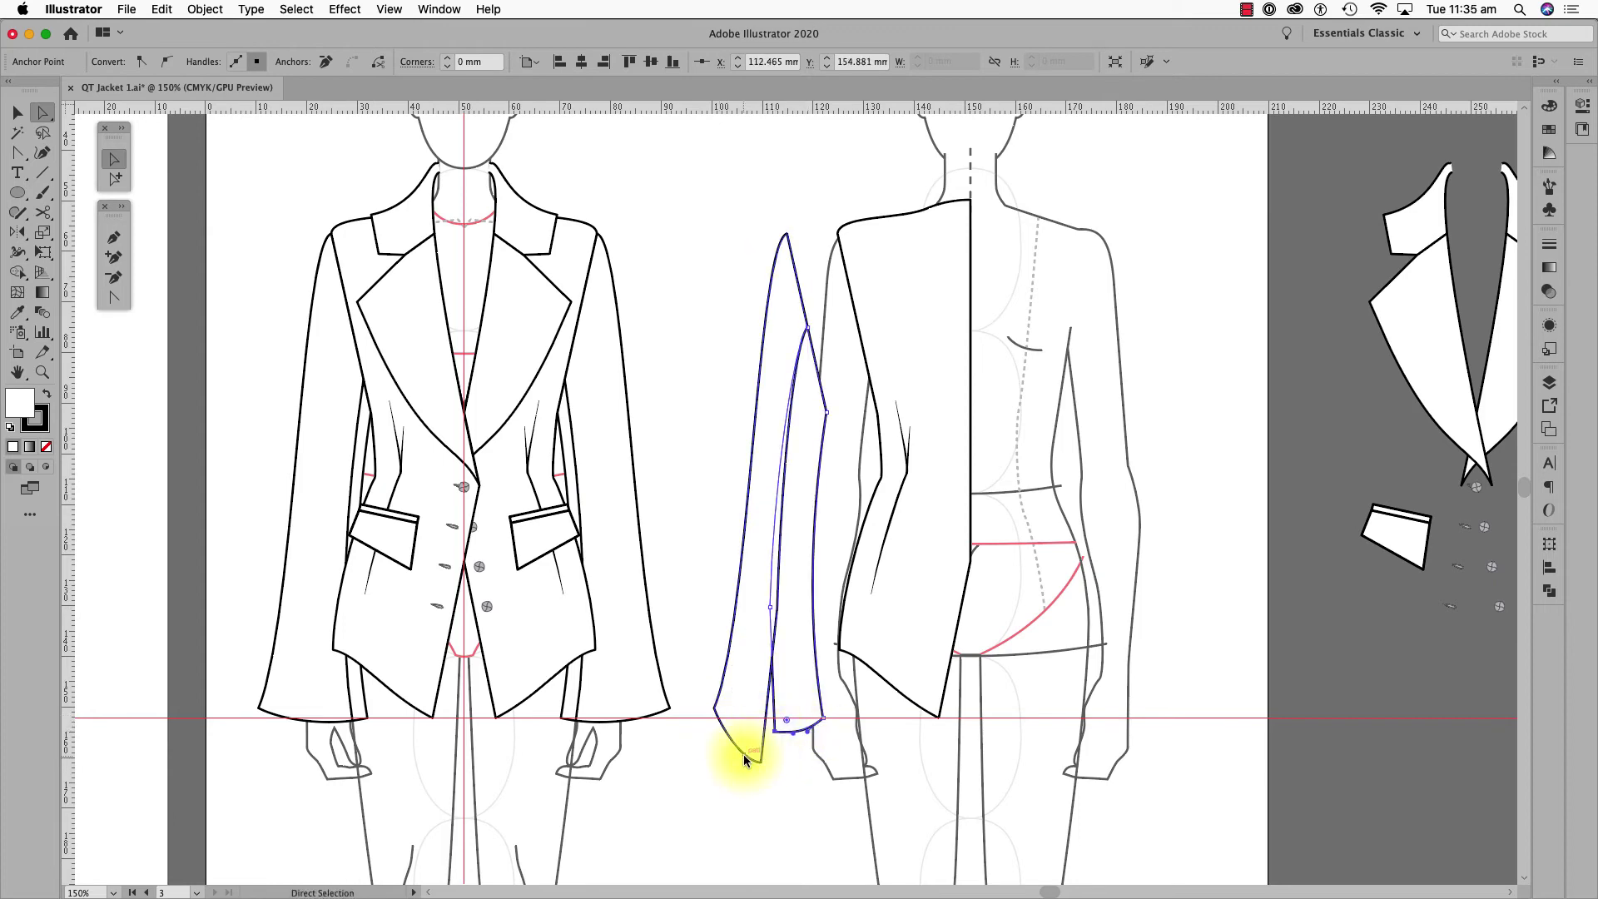
click(790, 759)
- Move the spare group of buttons and buttonholes onto the back sleeve's vent and scale it down slightly
scroll(916, 583, down, 2)
scroll(915, 583, right, 2)
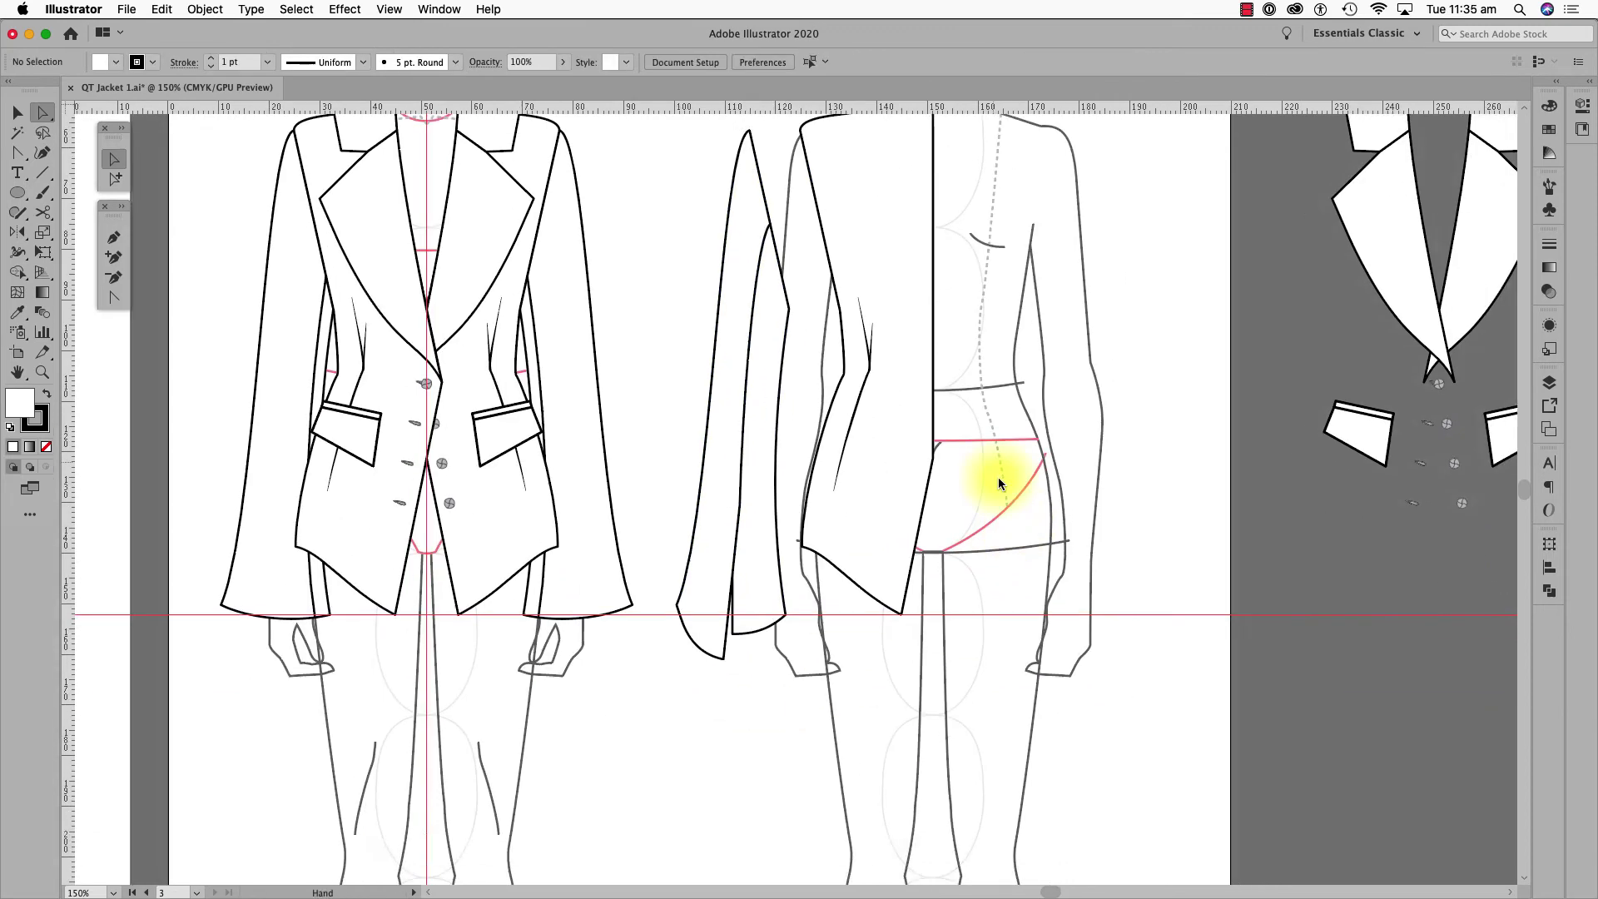
key(v)
click(1424, 514)
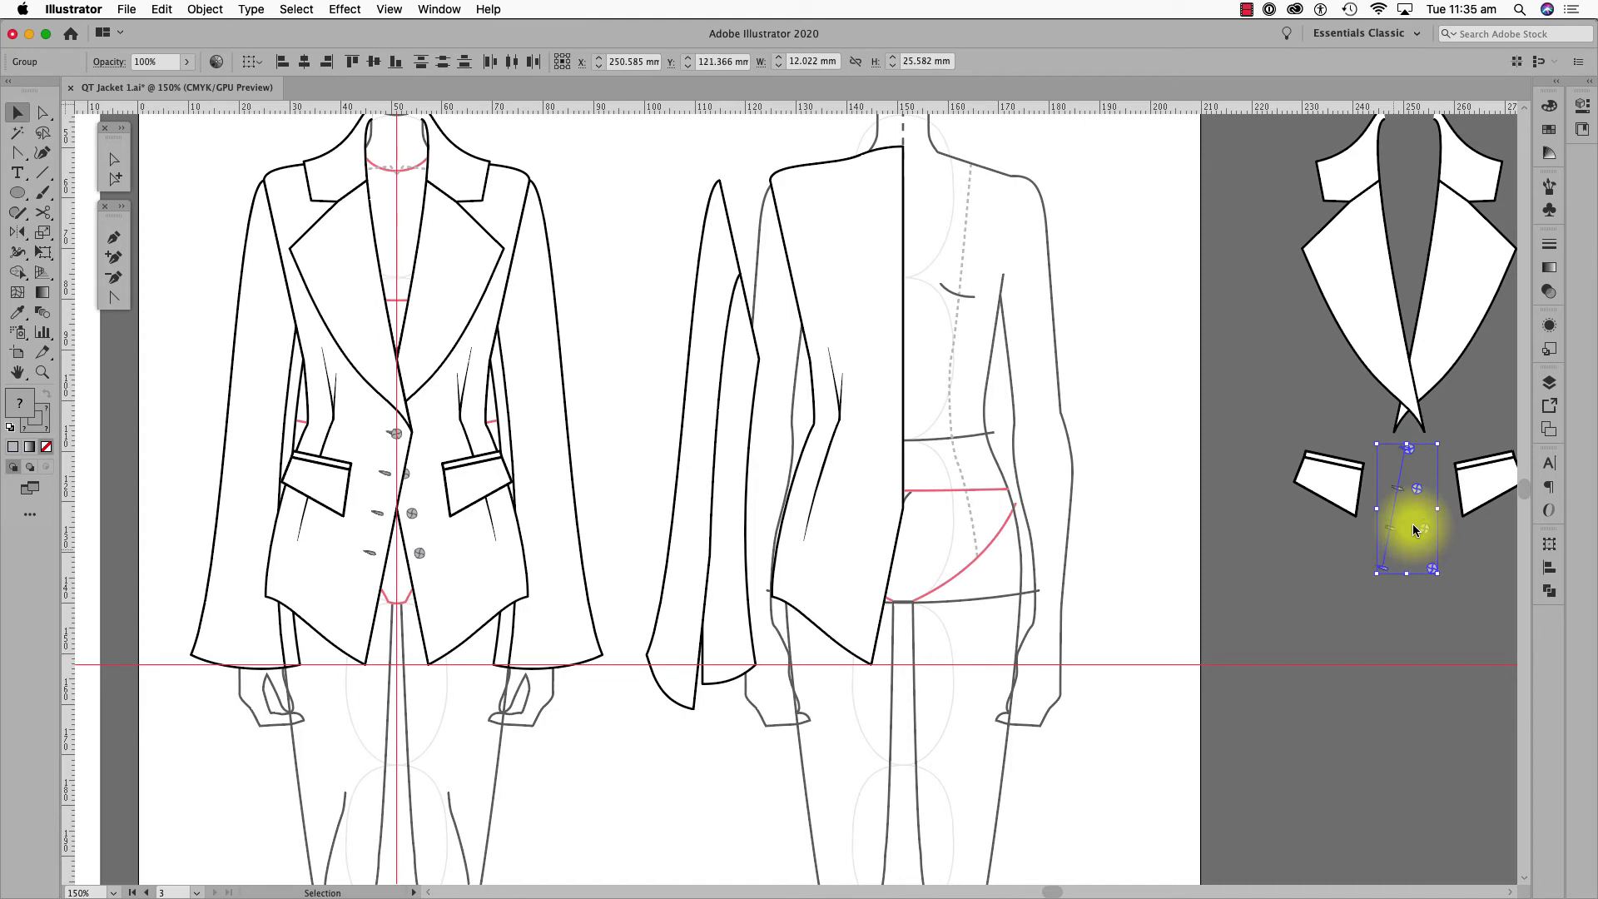
drag(1383, 530, 737, 664)
key(super+shift+a)
- Move the buttonholes closer to the sleeve vent edge and line up the four buttons along the vent
key(z)
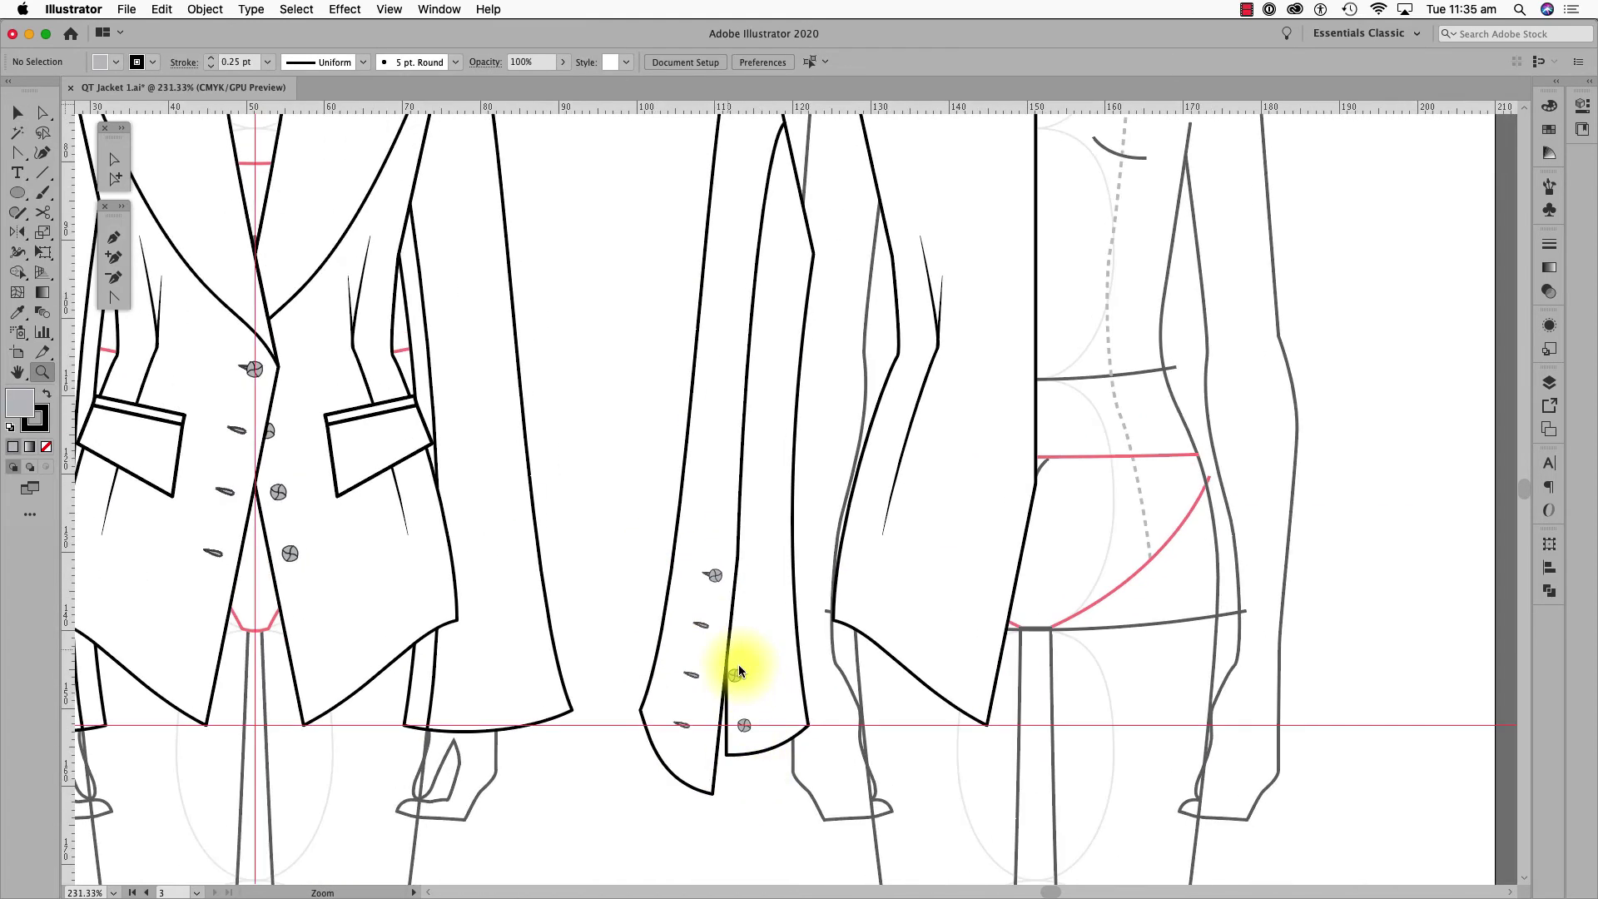
key(v)
click(702, 630)
click(745, 724)
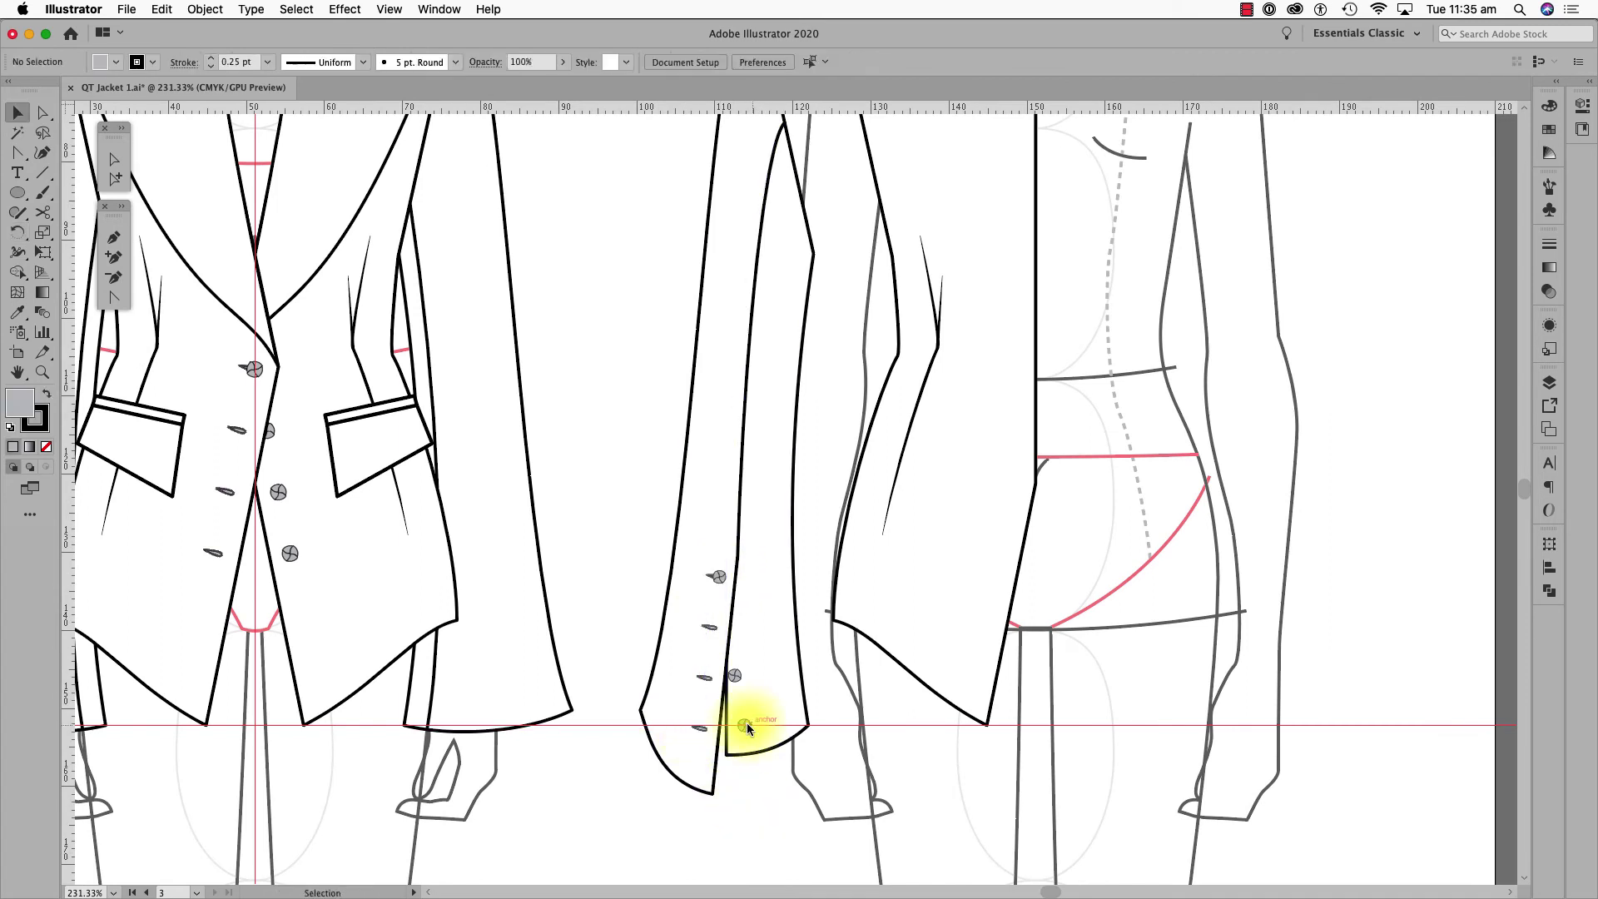
drag(753, 738, 740, 738)
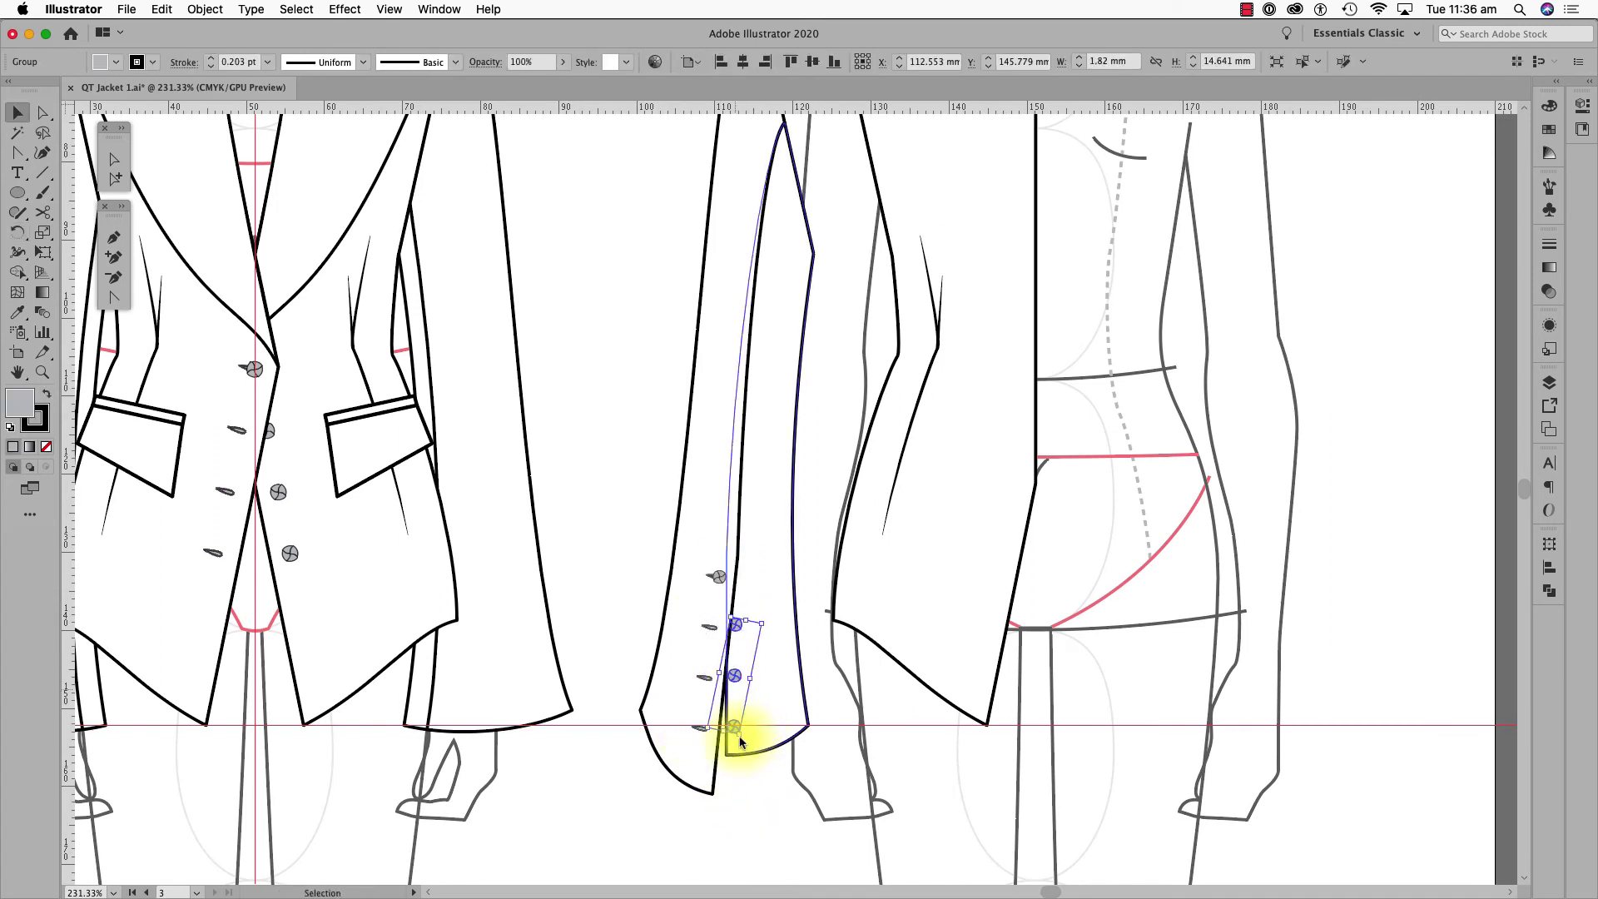
drag(734, 675, 737, 677)
drag(720, 576, 726, 573)
- Group the back sleeve with its buttons, move it across to the armhole and send it behind the back body
key(super+shift+a)
drag(714, 633, 767, 735)
key(super+g)
key(shift+Right)
key(shift+Right)
key(shift+Right)
key(shift+Right)
key(shift+Right)
key(super+[)
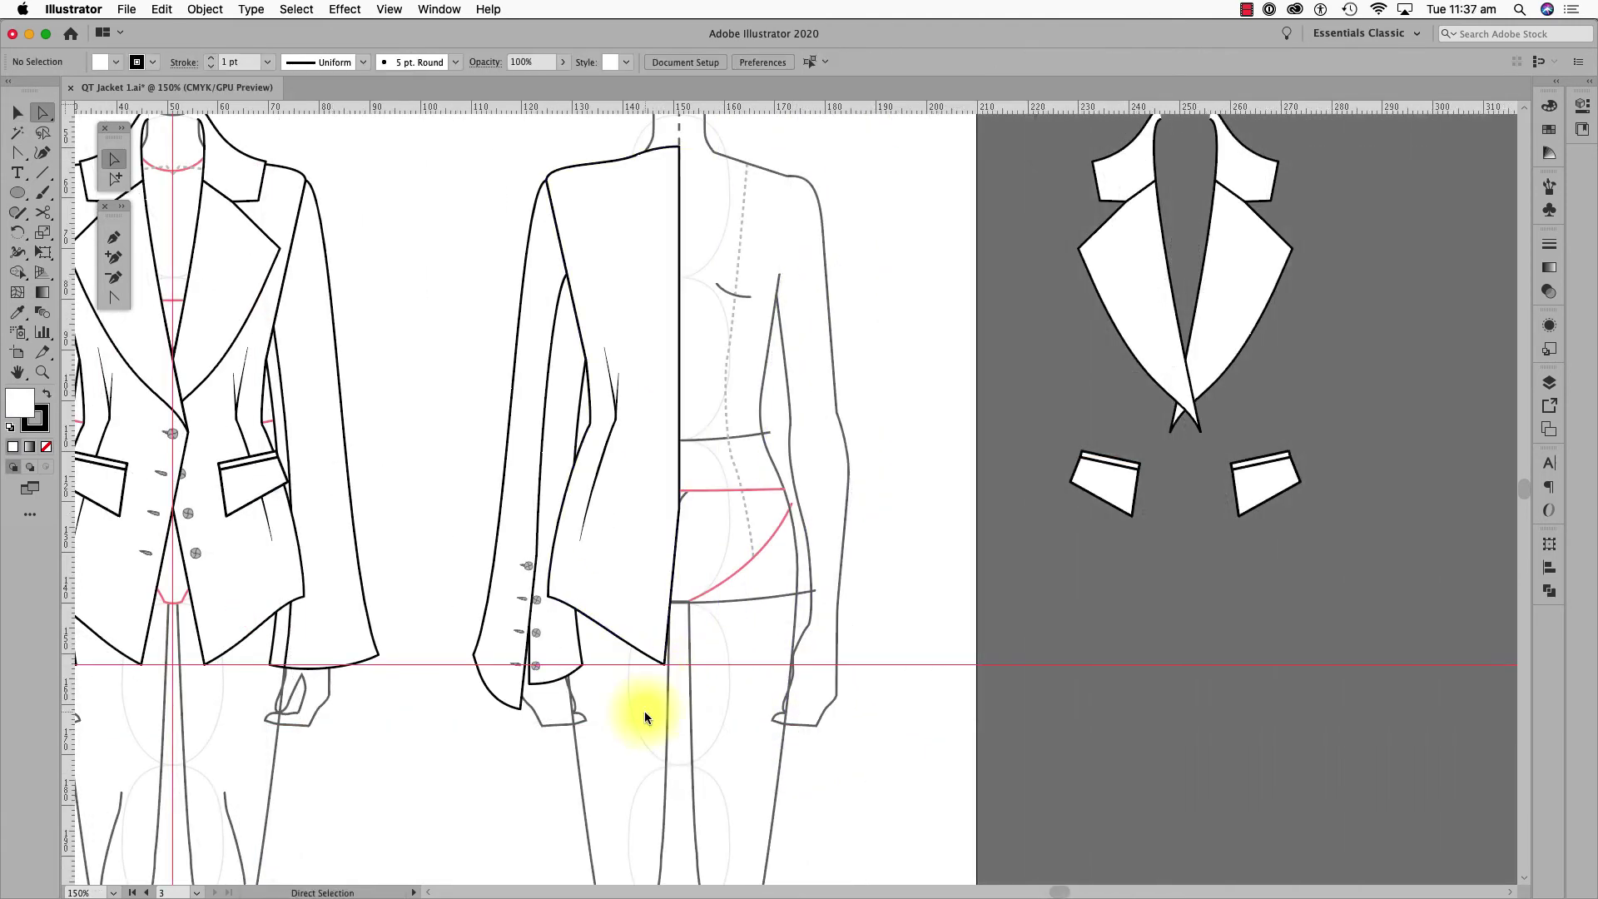
- Draw an open vent underlay at the lower centre back with a slanted side and a curved bottom edge
key(p)
click(696, 494)
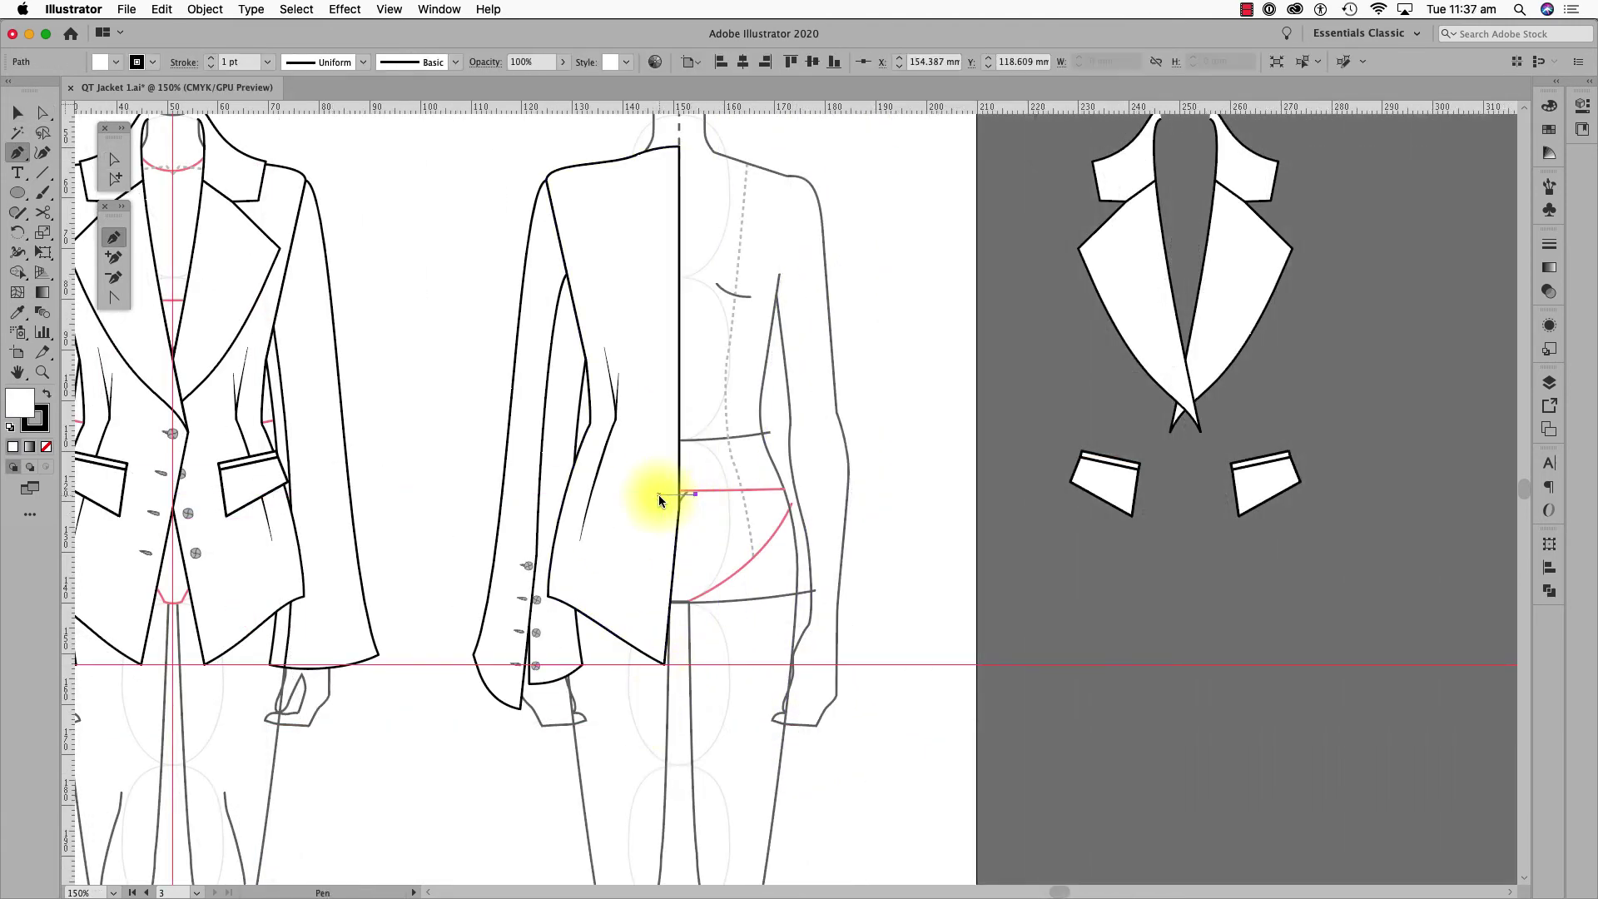
click(659, 495)
click(630, 644)
click(666, 656)
key(shift+c)
drag(667, 656, 696, 656)
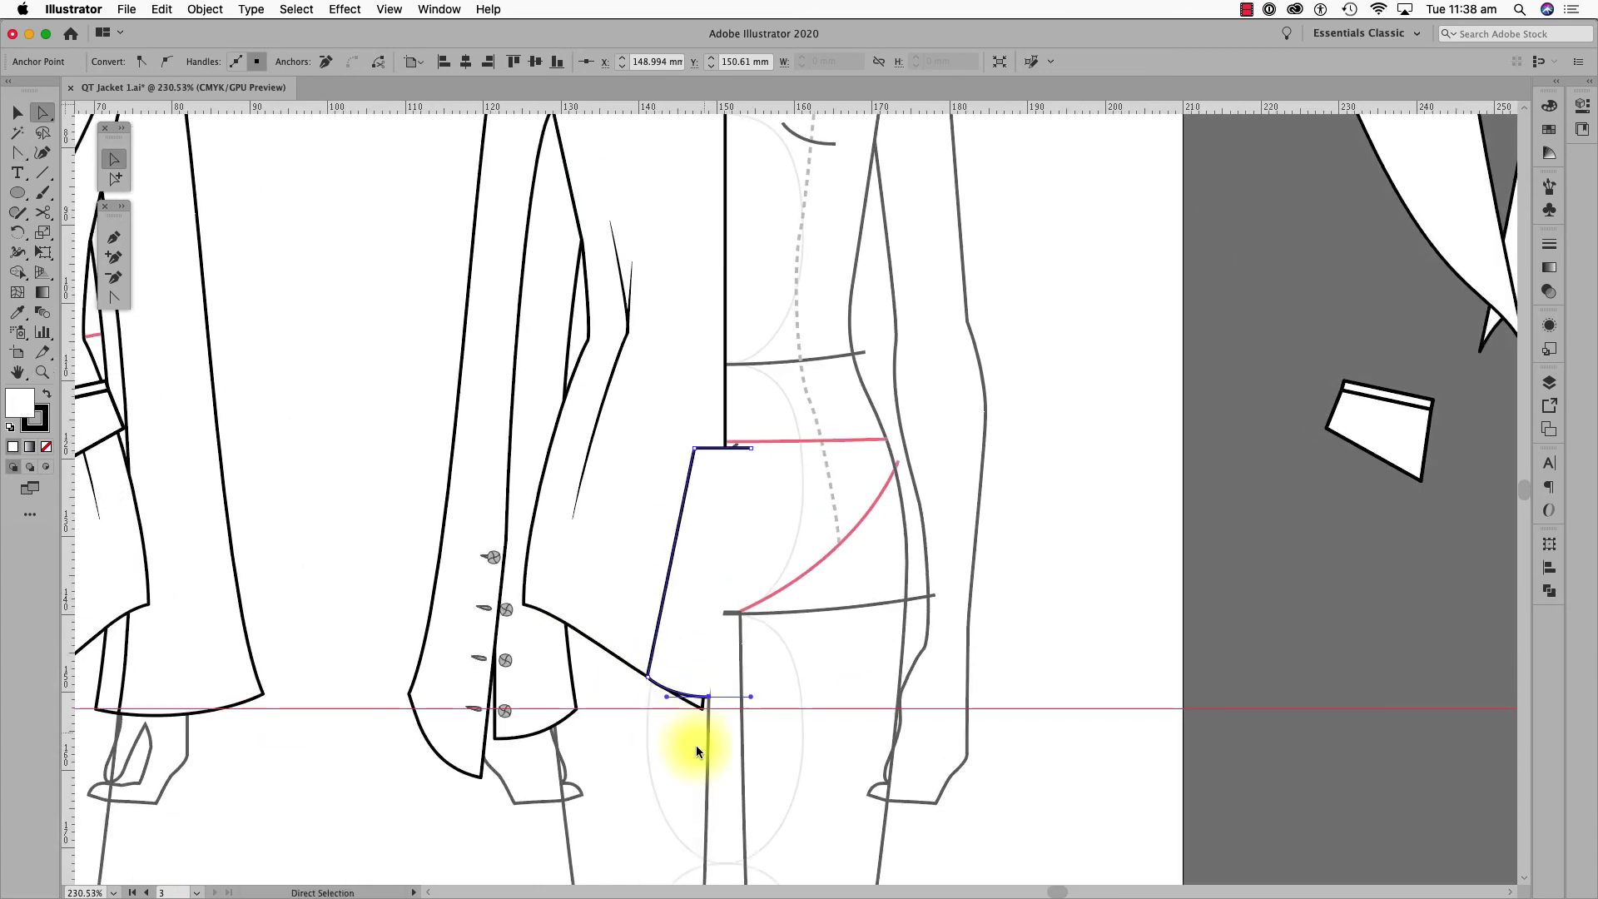
- Align the vent underlay's two open endpoints on the centre back line and fill it with light grey
shift+click(749, 448)
click(487, 62)
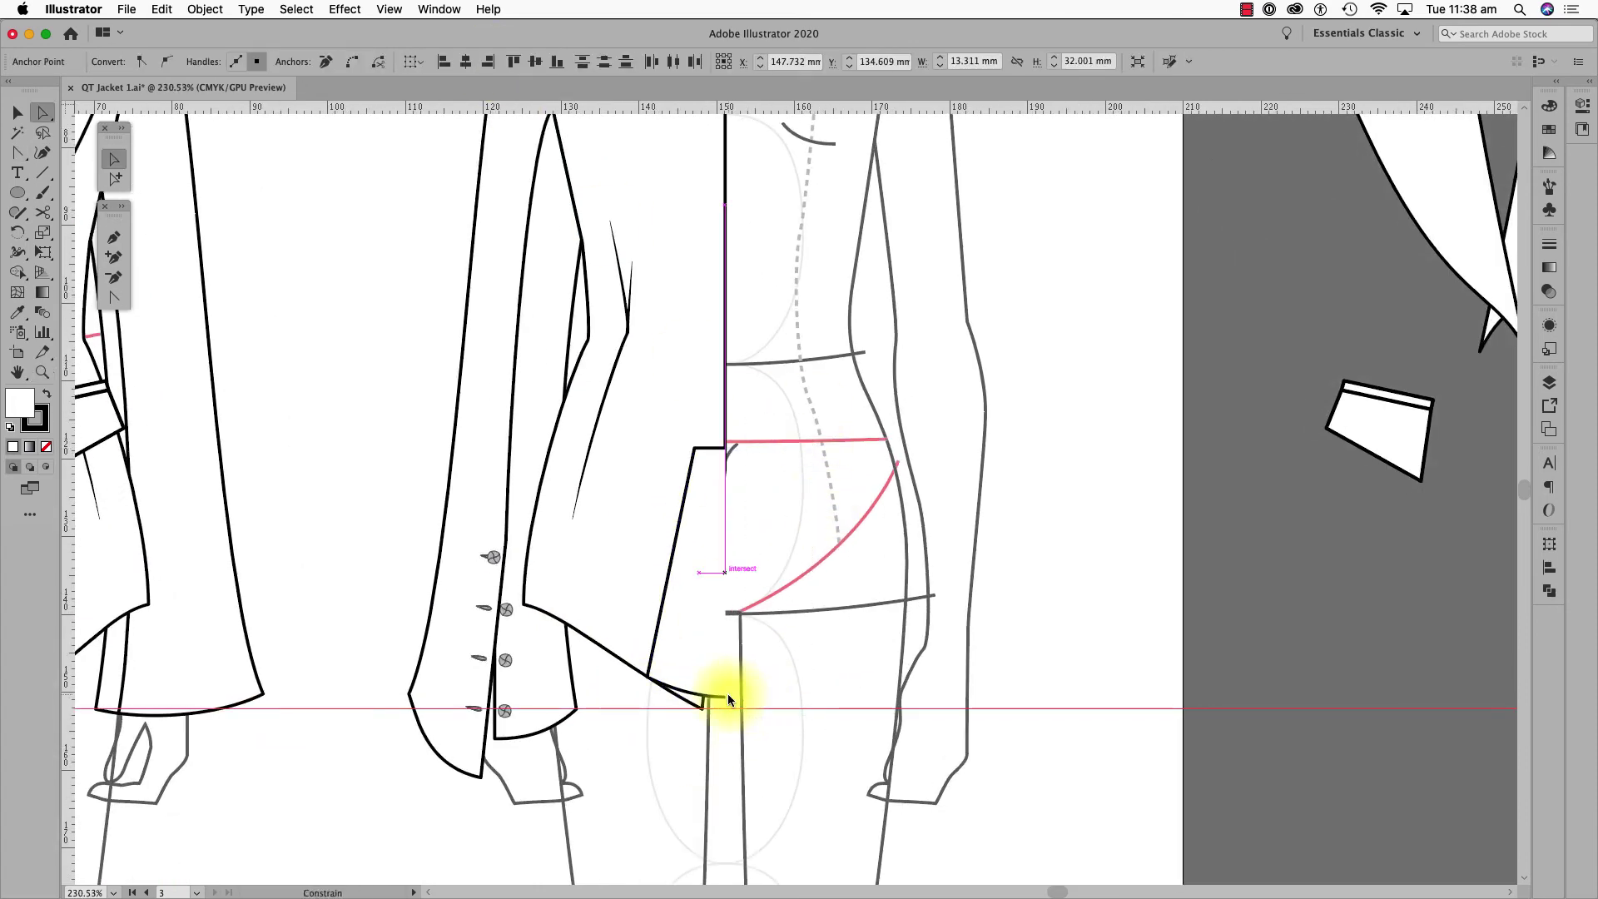
drag(729, 694, 728, 694)
click(1548, 129)
click(1440, 198)
click(1111, 456)
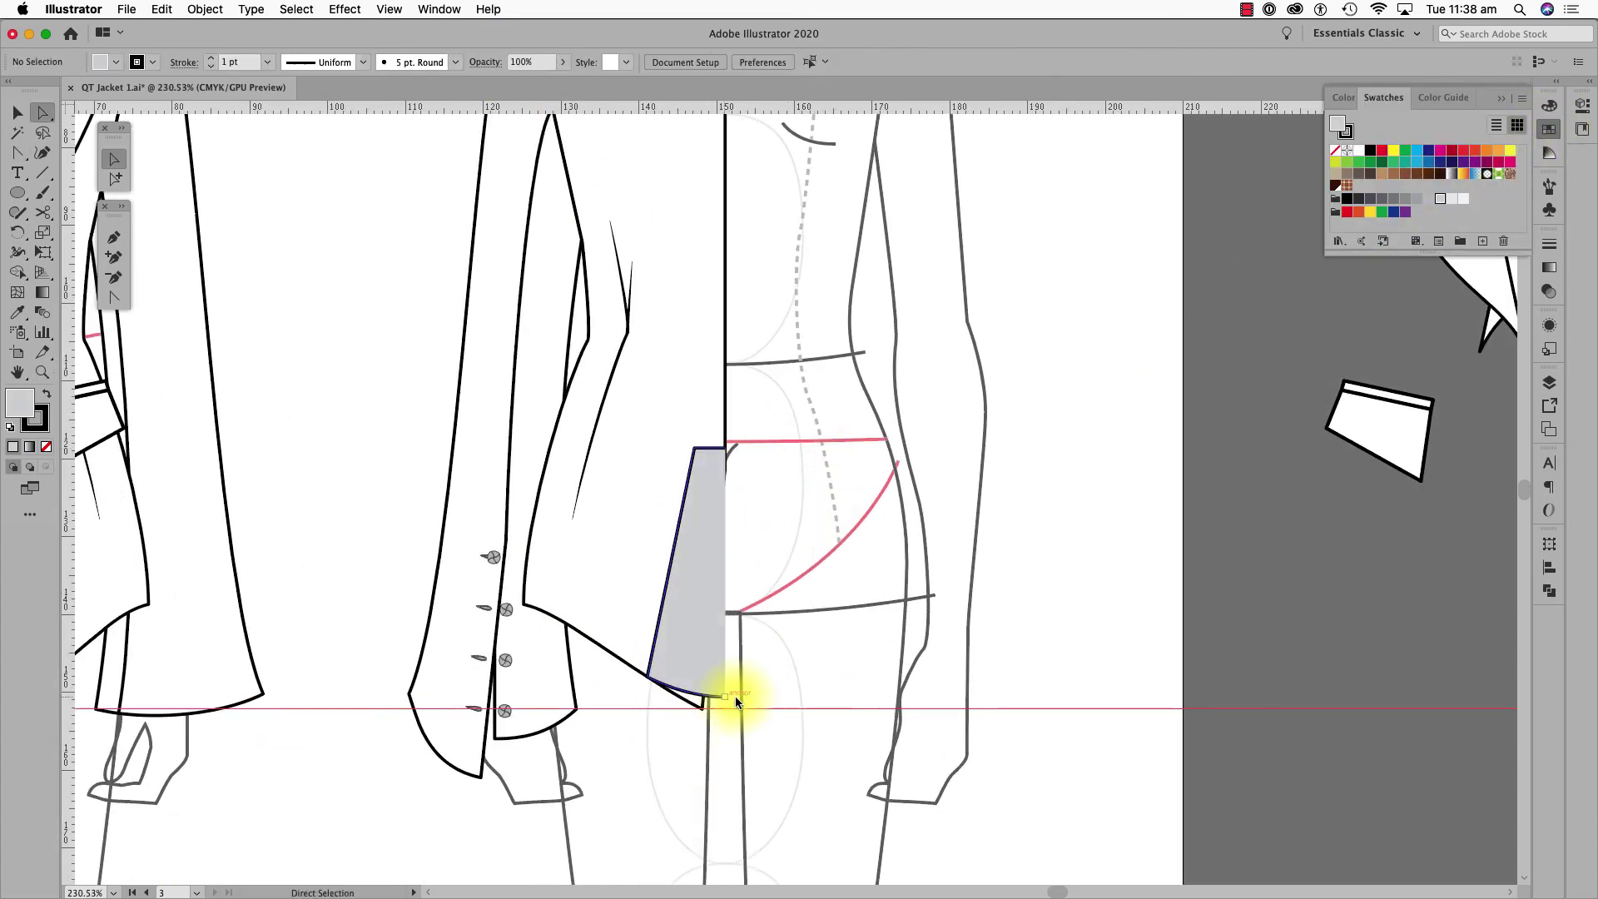
- Curve the back body's hem towards the centre back and send the grey vent underlay behind the body
click(734, 697)
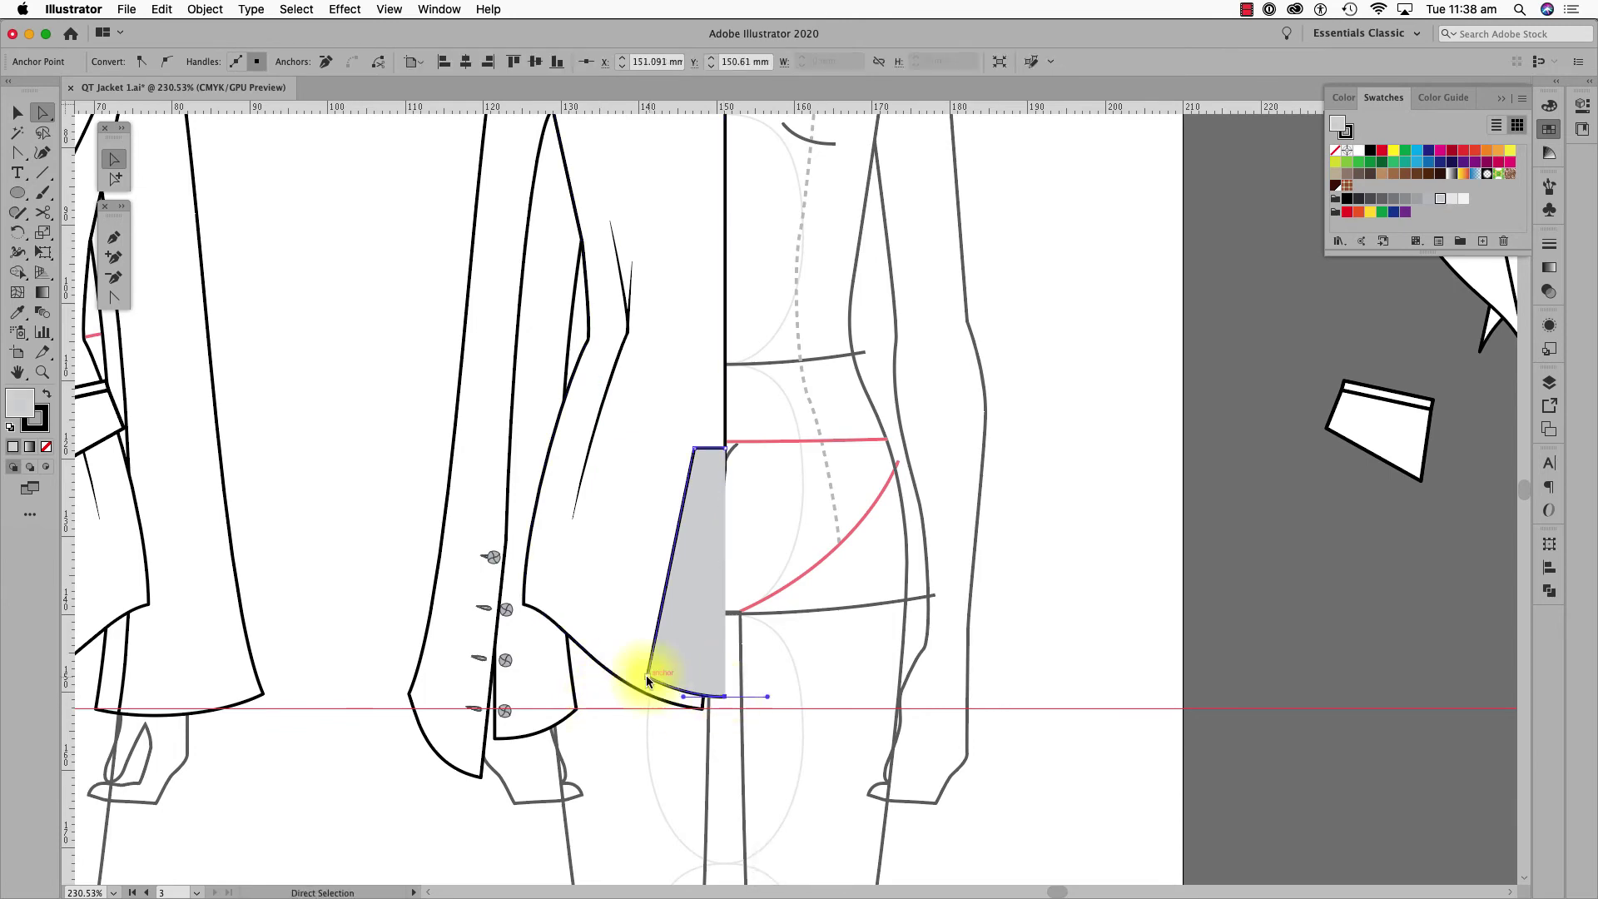
drag(648, 677, 722, 701)
click(832, 749)
key(super+minus)
key(super+minus)
click(717, 552)
key(super+bracketleft)
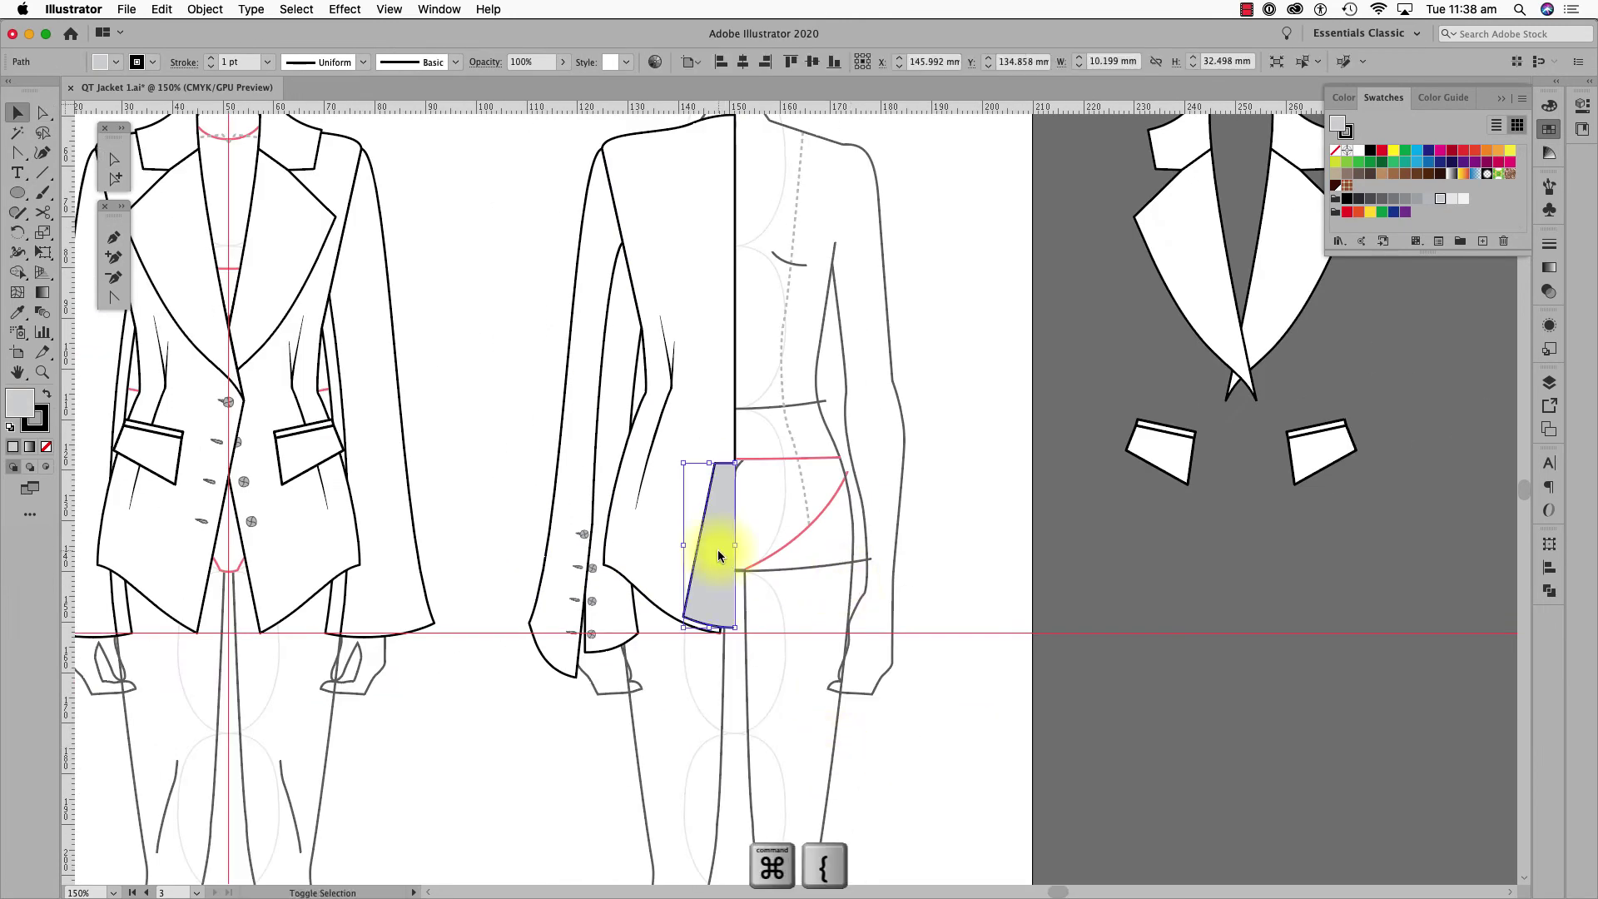
- Select the entire half back with its sleeve and vent and reflect a copy across the centre back line
click(850, 421)
scroll(849, 421, up, 3)
drag(498, 206, 868, 768)
click(22, 236)
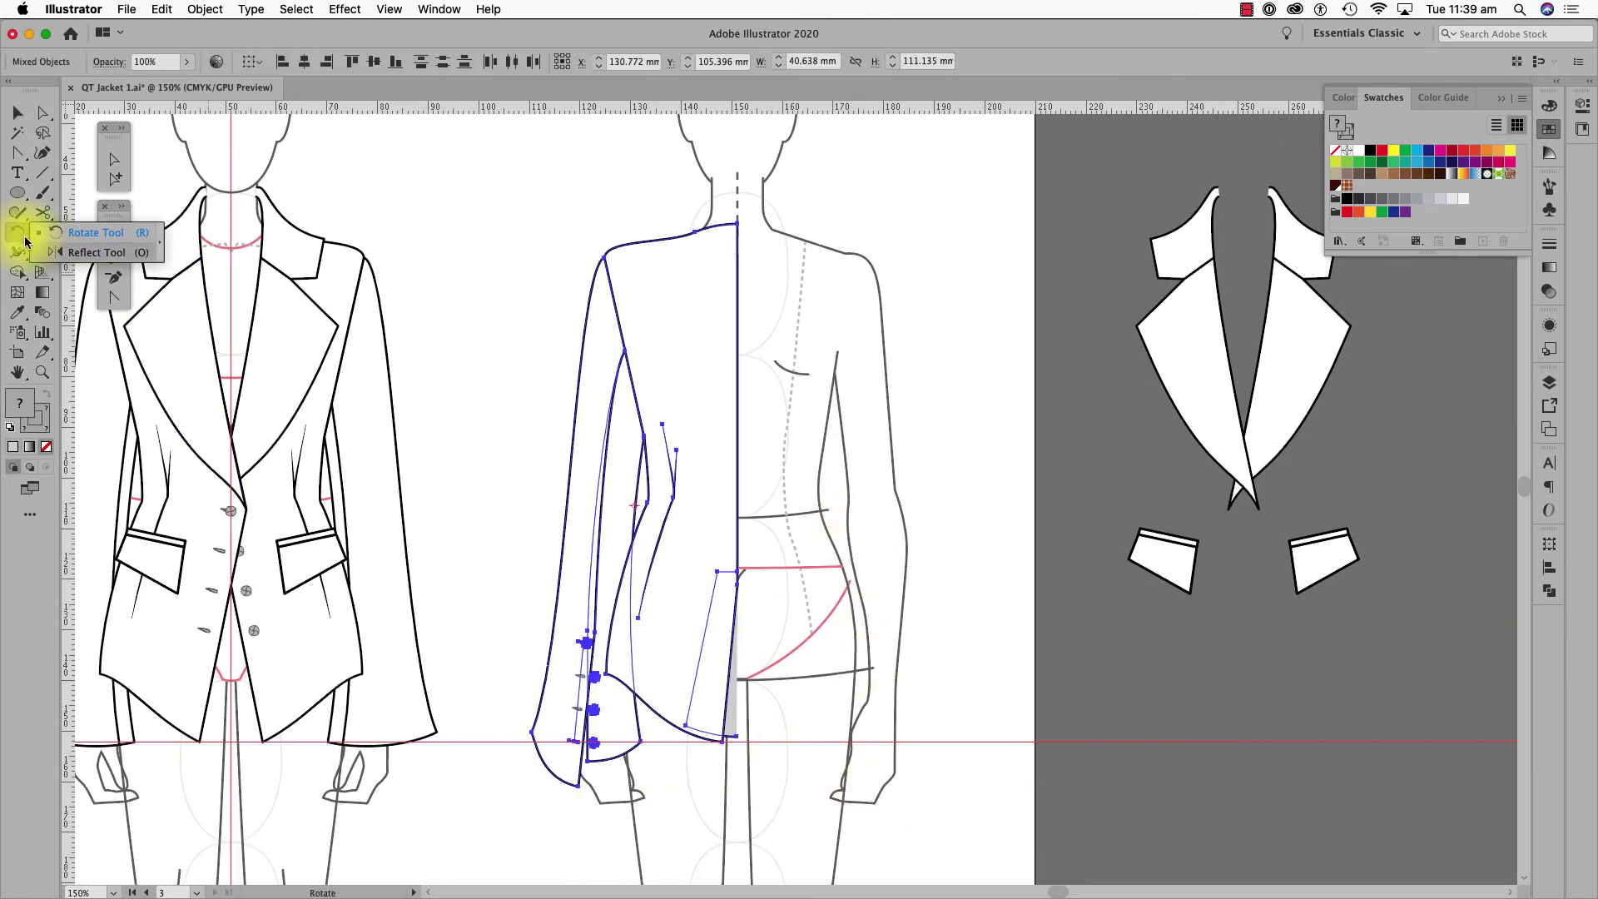
drag(24, 242, 96, 252)
click(737, 223)
drag(770, 375, 821, 372)
- Join the open endpoints of the two mirrored vent underlays at the centre of their bottom edge
key(z)
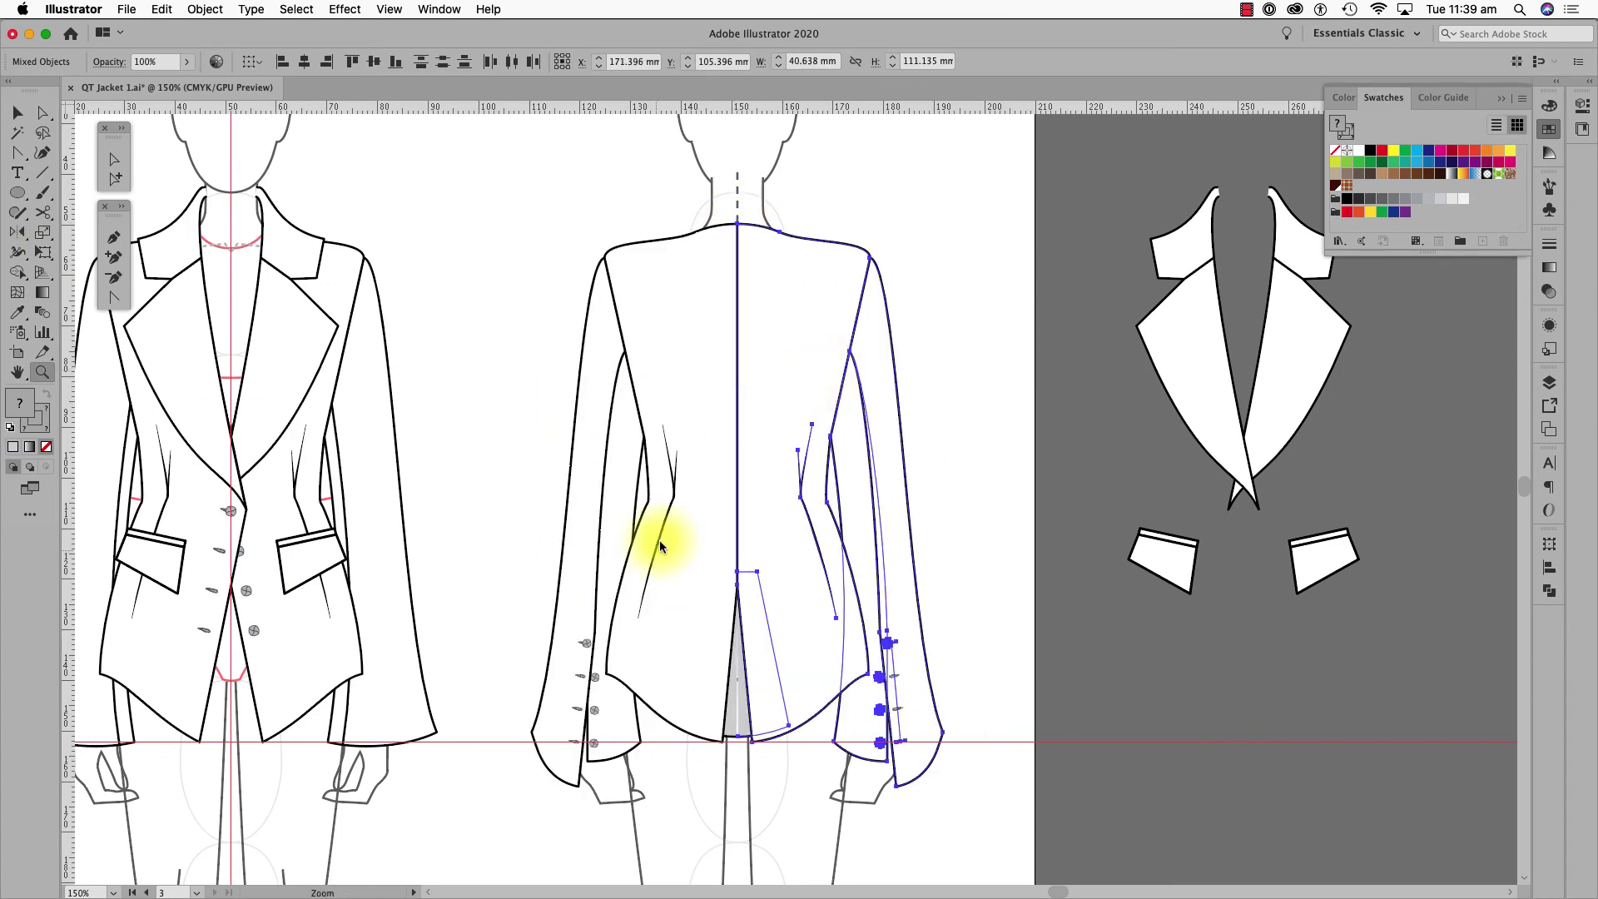
drag(659, 539, 940, 813)
key(a)
click(621, 663)
drag(621, 663, 653, 640)
right_click(642, 657)
click(666, 702)
click(838, 498)
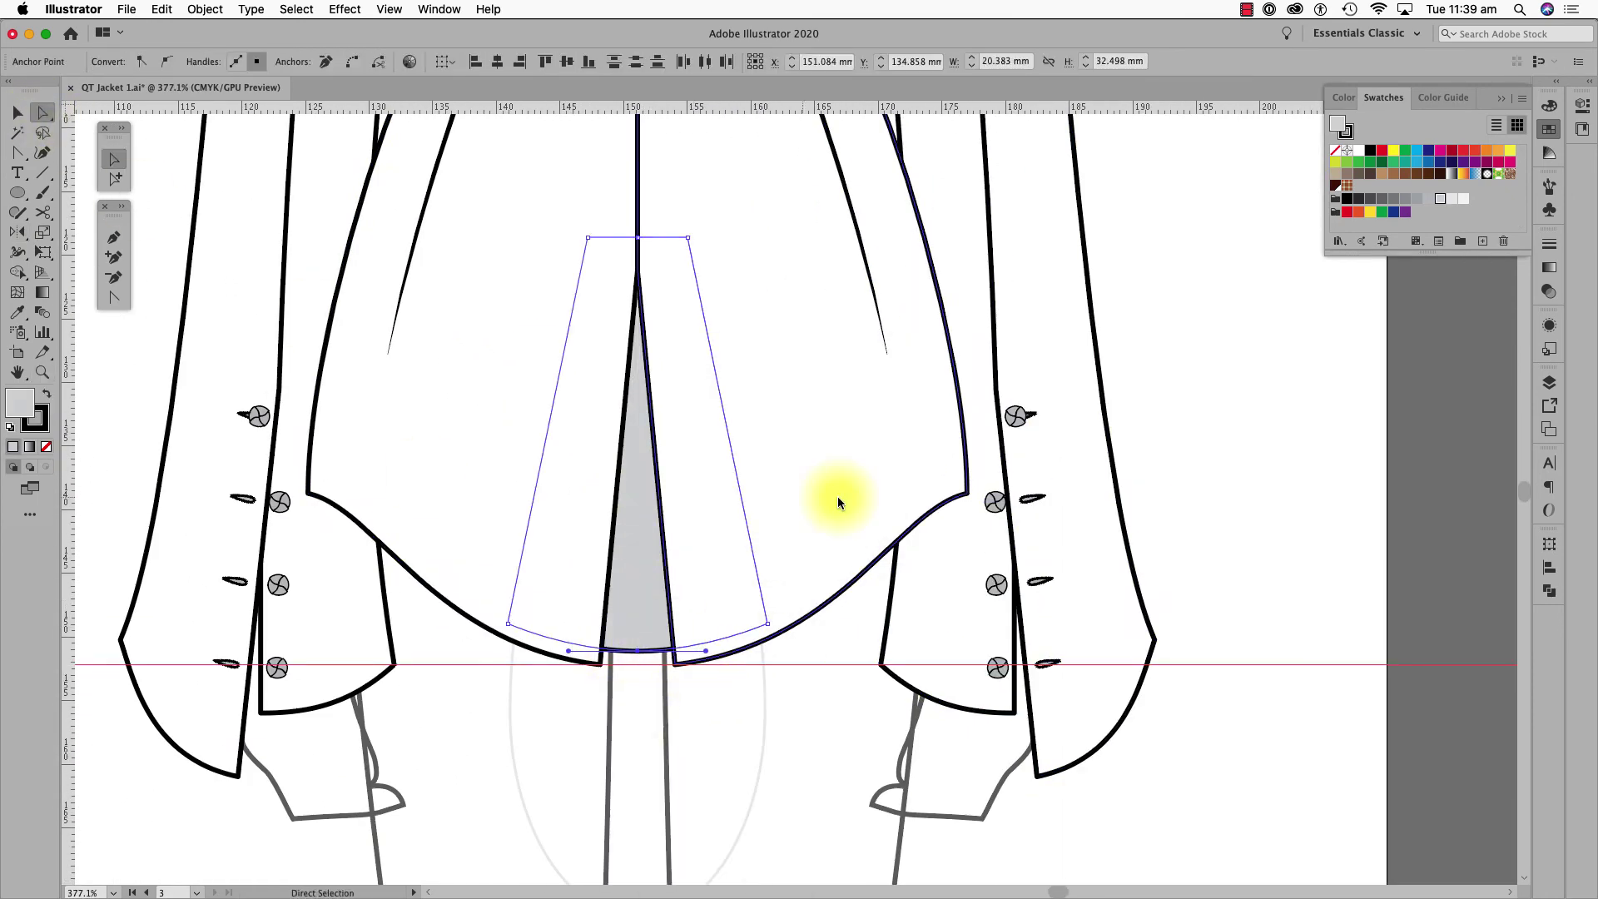
- Merge the grey vent underlay into a single shape with Shape Builder
click(18, 234)
click(18, 113)
key(shift+m)
click(646, 582)
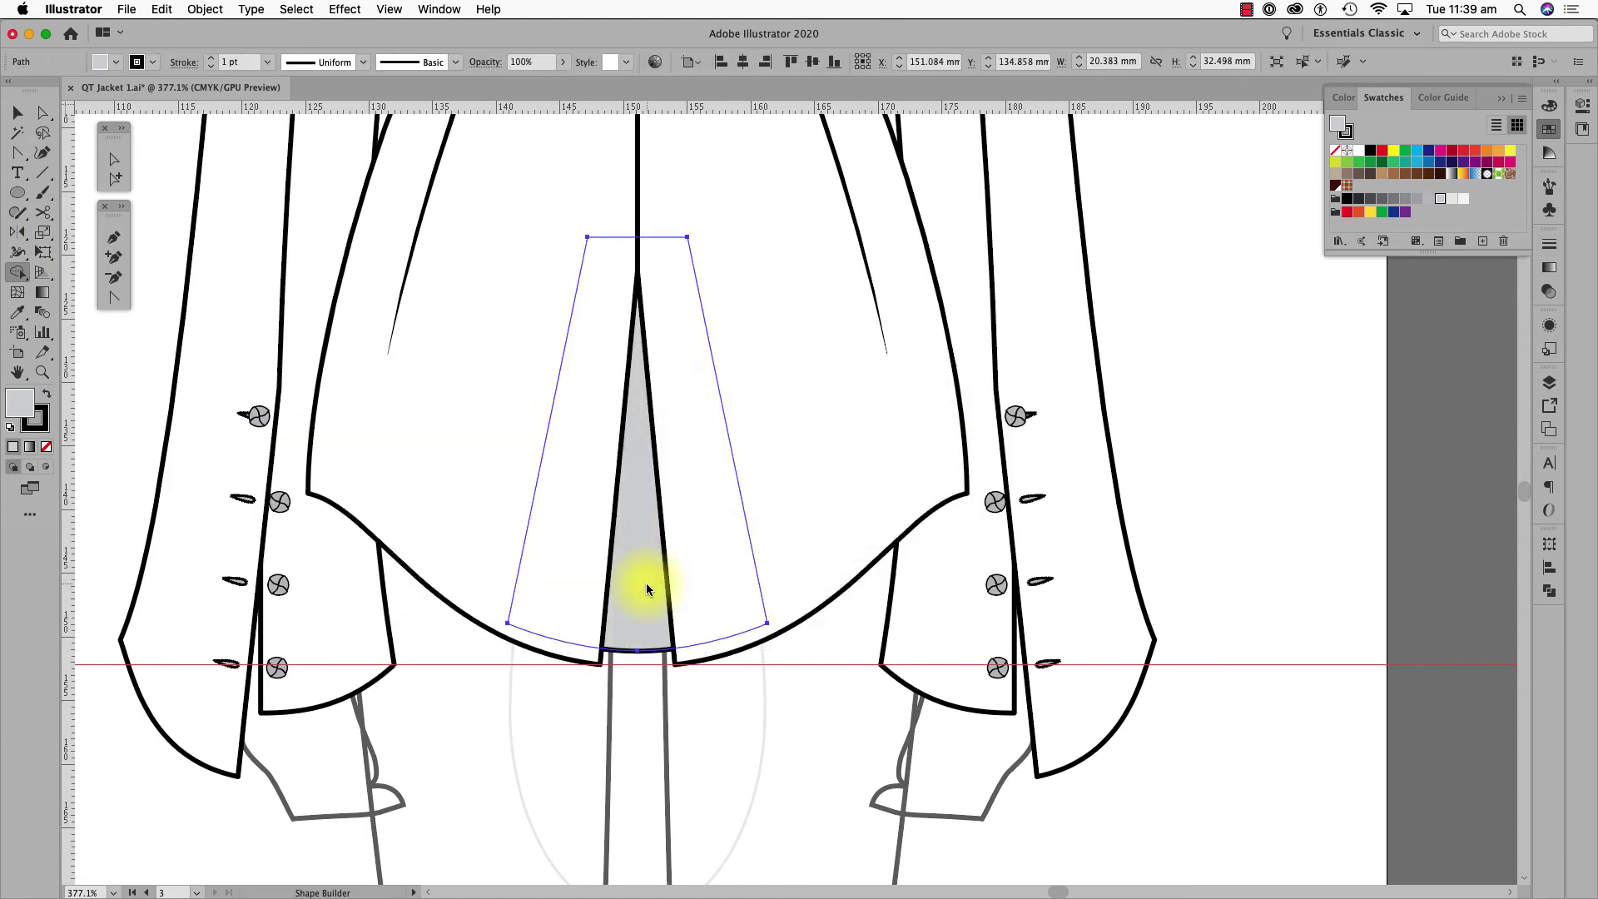
key(v)
click(672, 727)
- Group the two spare pocket flaps beside the artboard
key(super+minus)
key(super+minus)
key(super+minus)
key(super+minus)
drag(571, 241, 564, 278)
click(1129, 459)
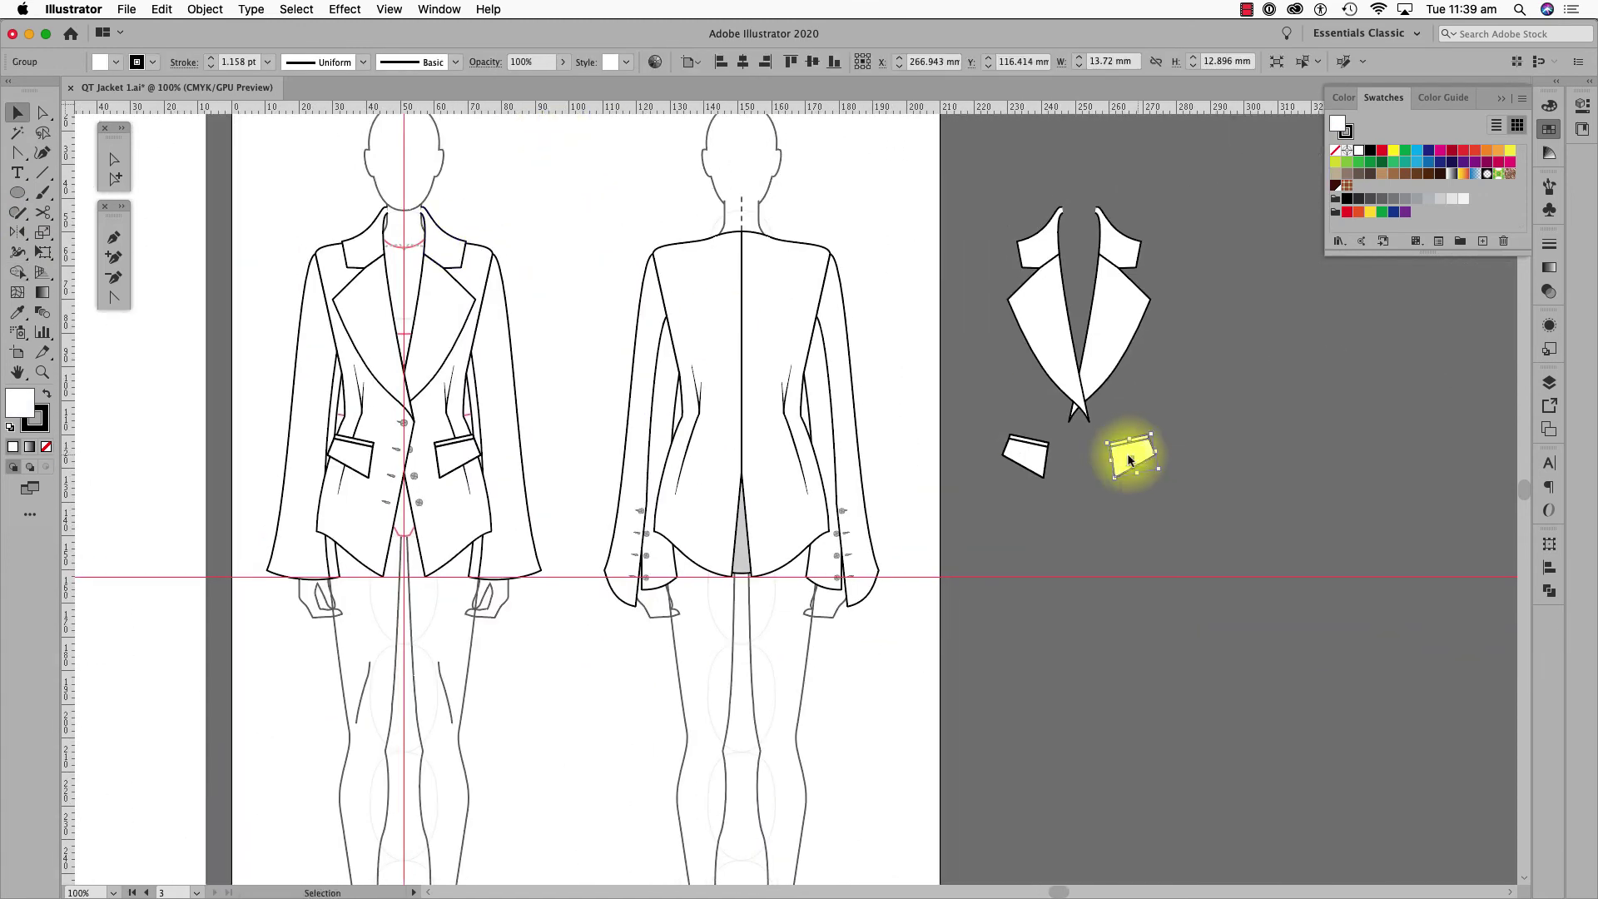
shift+click(1032, 456)
key(super+g)
- Move the grouped pocket flaps 100 mm left over the back view and send them behind the jacket body
key(shift+Left)
key(shift+Left)
key(shift+Left)
key(shift+Left)
key(shift+Left)
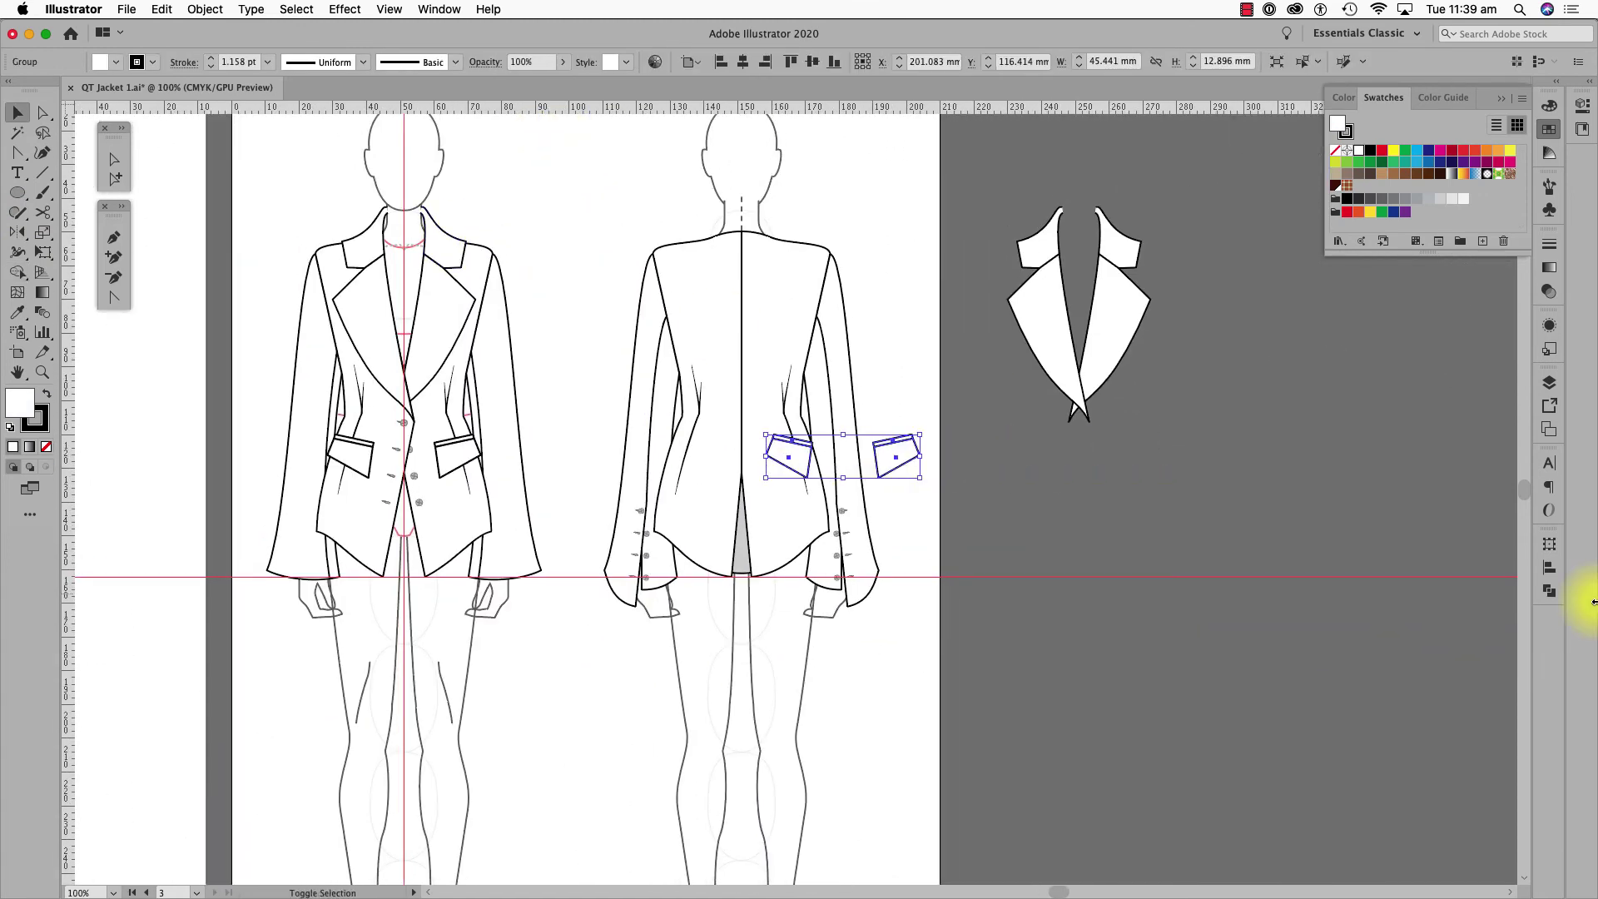
key(shift+Left)
key(shift+Left)
key(shift+Left)
key(shift+Left)
key(shift+Left)
key(super+bracketleft)
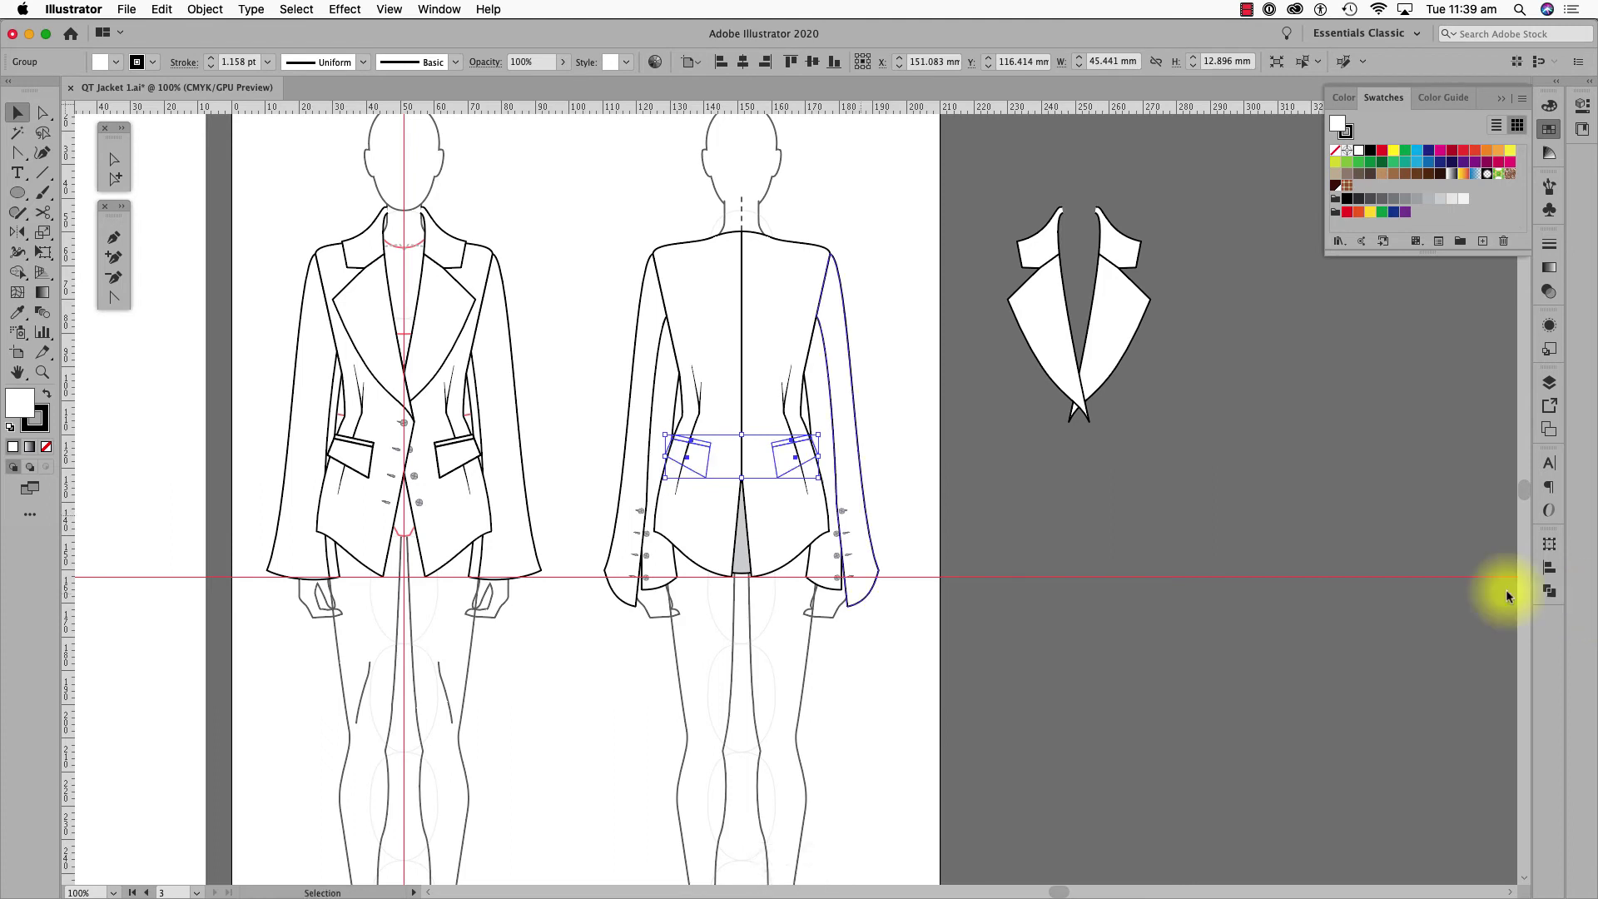
- Send both back sleeve groups behind the pocket flaps
click(857, 528)
shift+click(625, 510)
key(super+bracketleft)
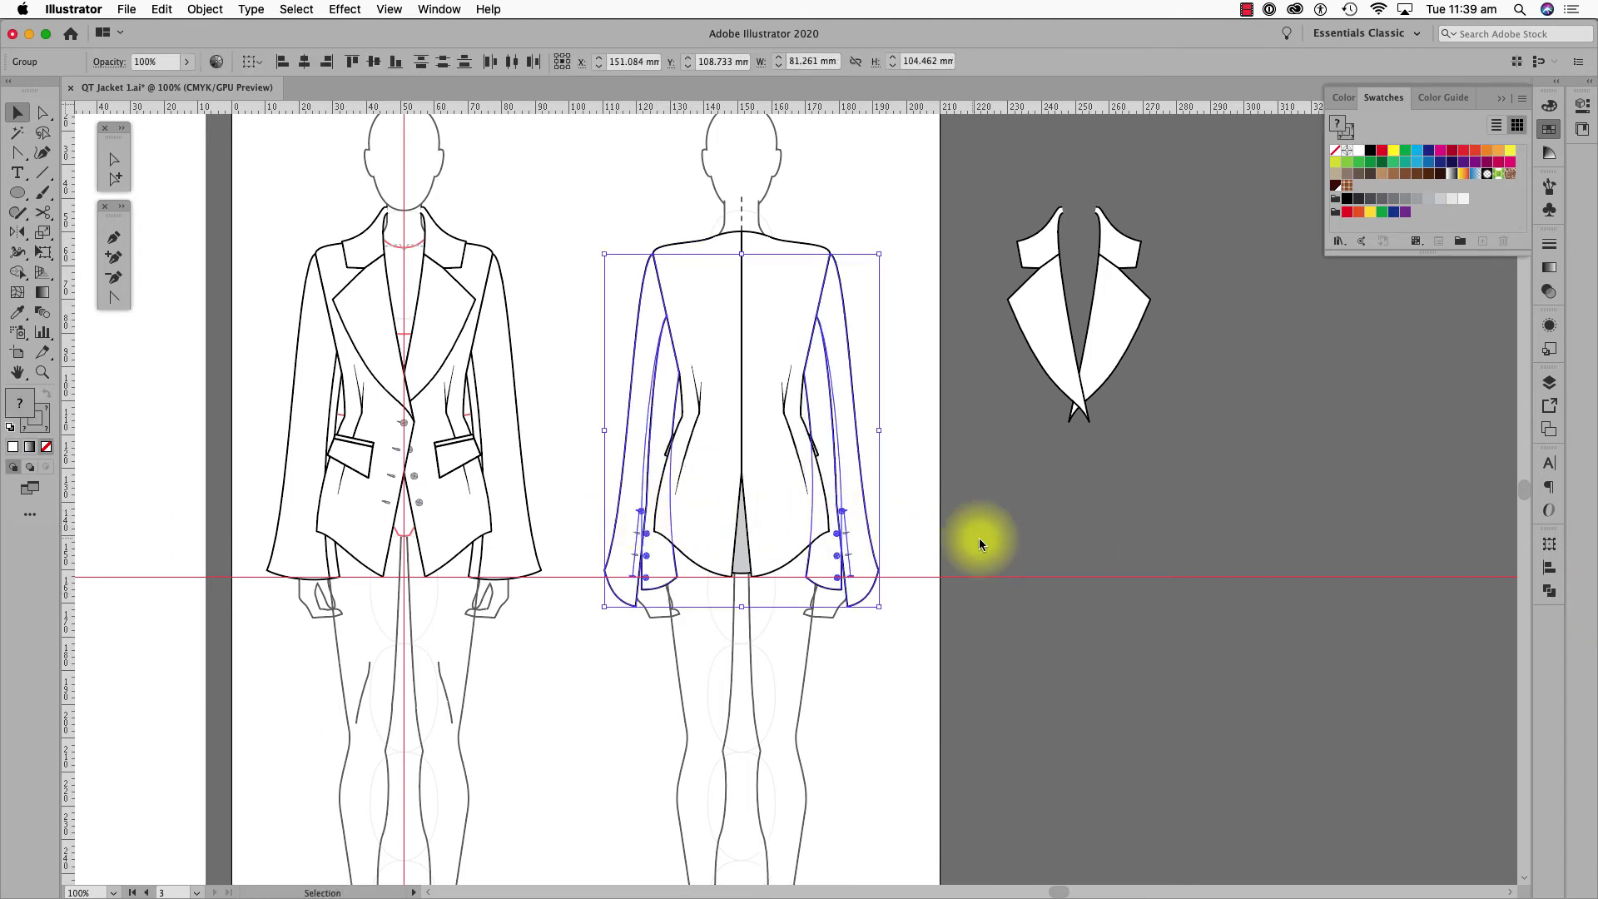
click(979, 538)
- Delete both lapel shapes from the spare collar artwork beside the artboard
scroll(1197, 538, up, 1)
scroll(1197, 538, right, 1)
key(a)
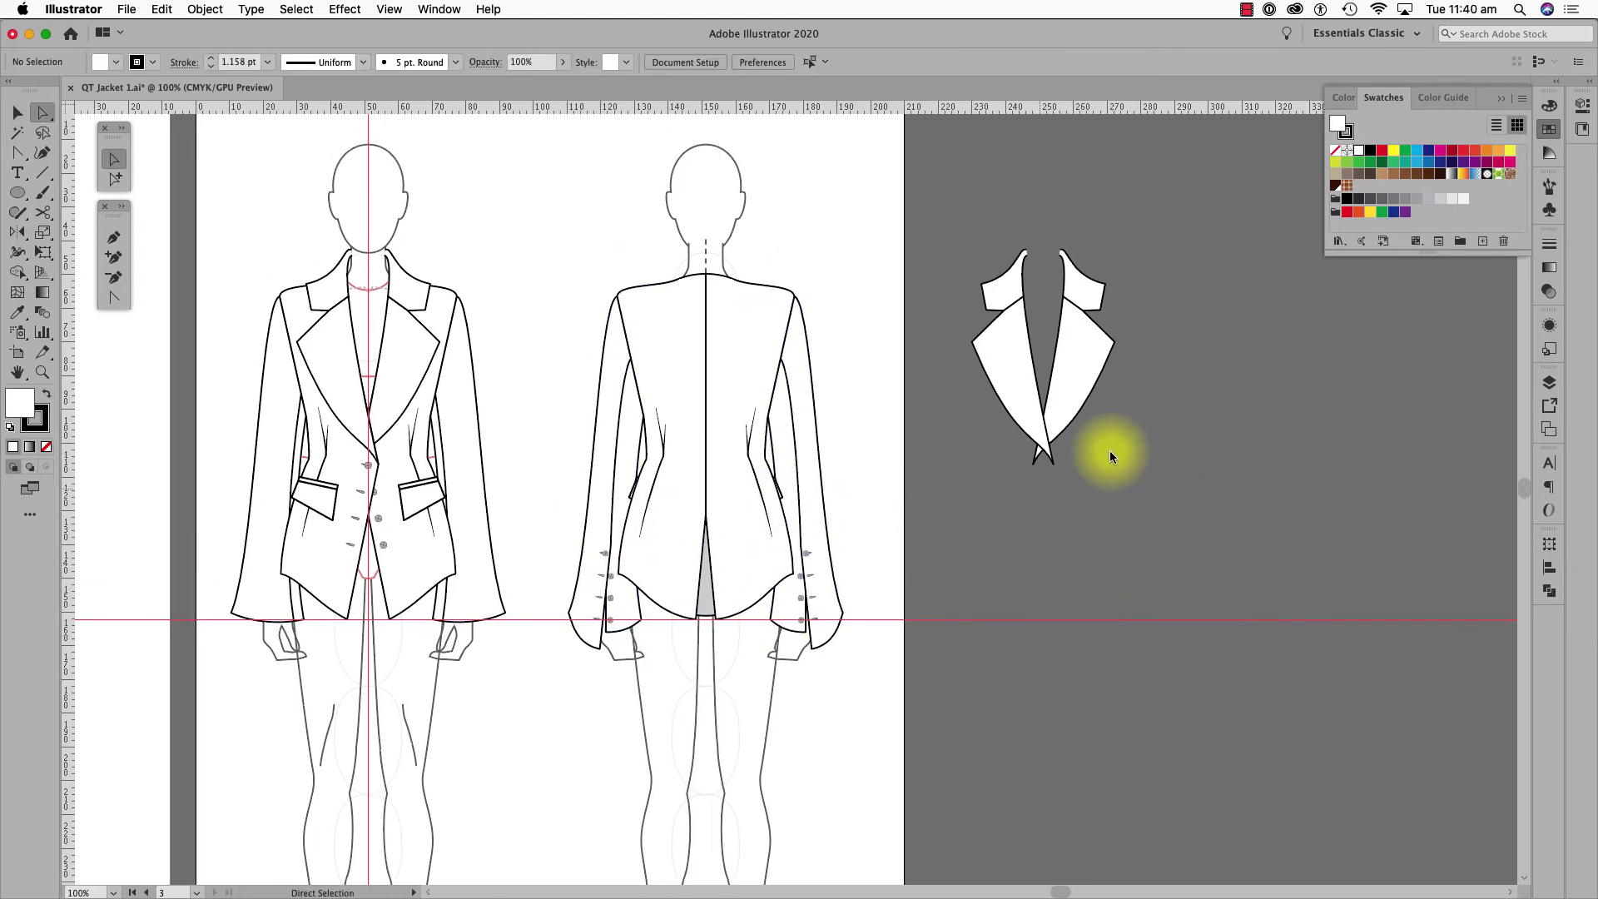
click(1007, 373)
key(BackSpace)
click(1077, 367)
key(BackSpace)
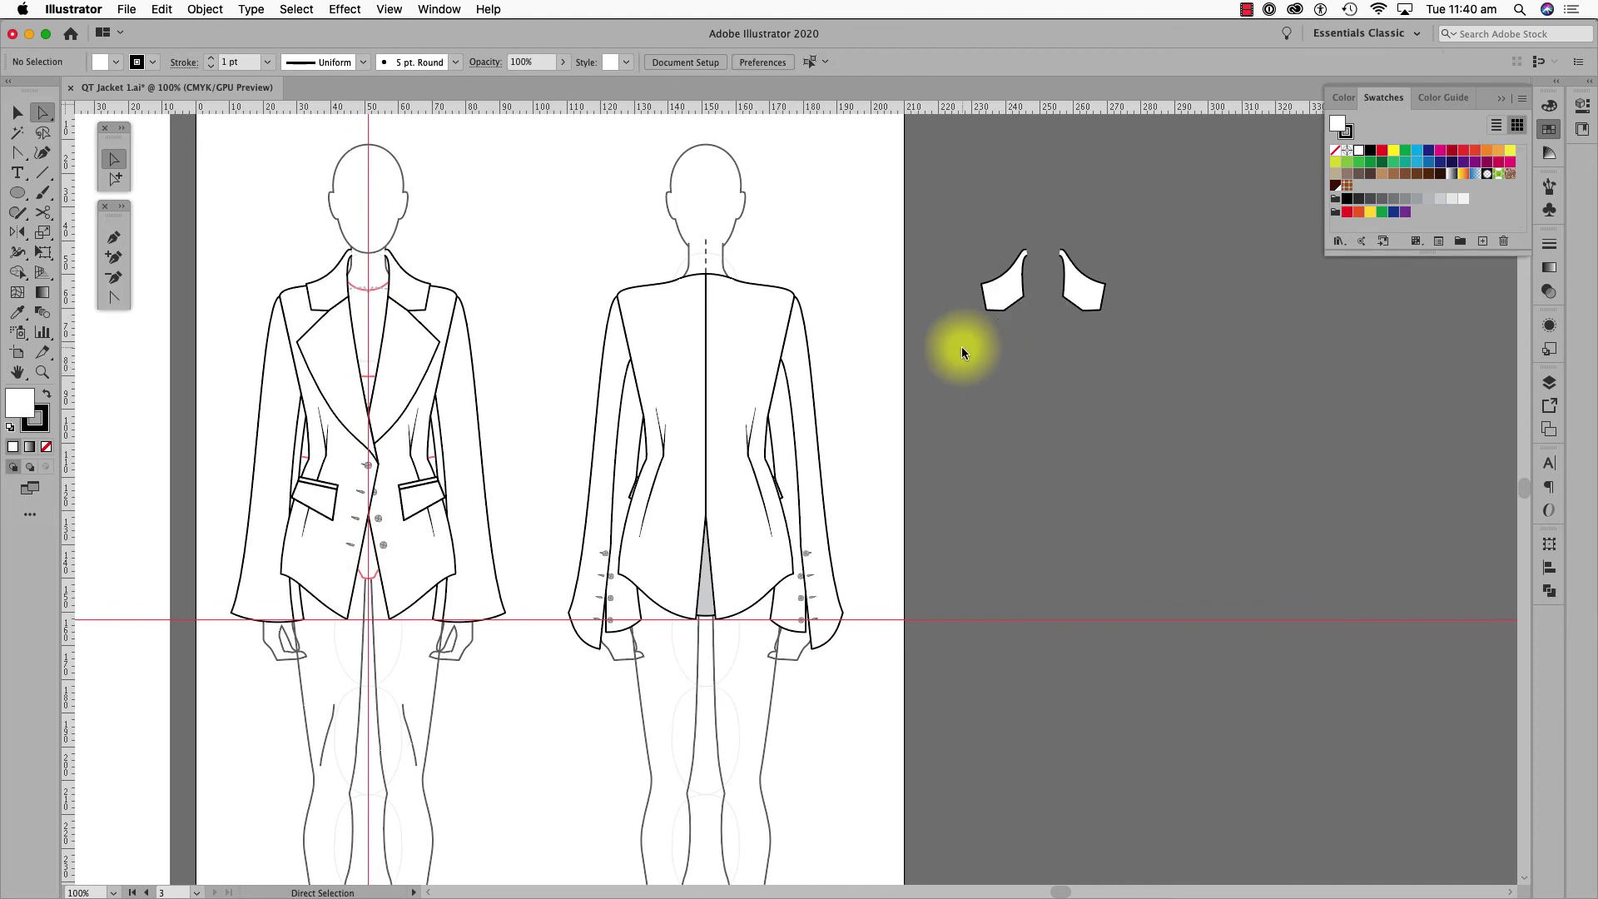
- Delete the lower points of both spare collar pieces, keeping only their curved outer edges
drag(1041, 299, 1121, 290)
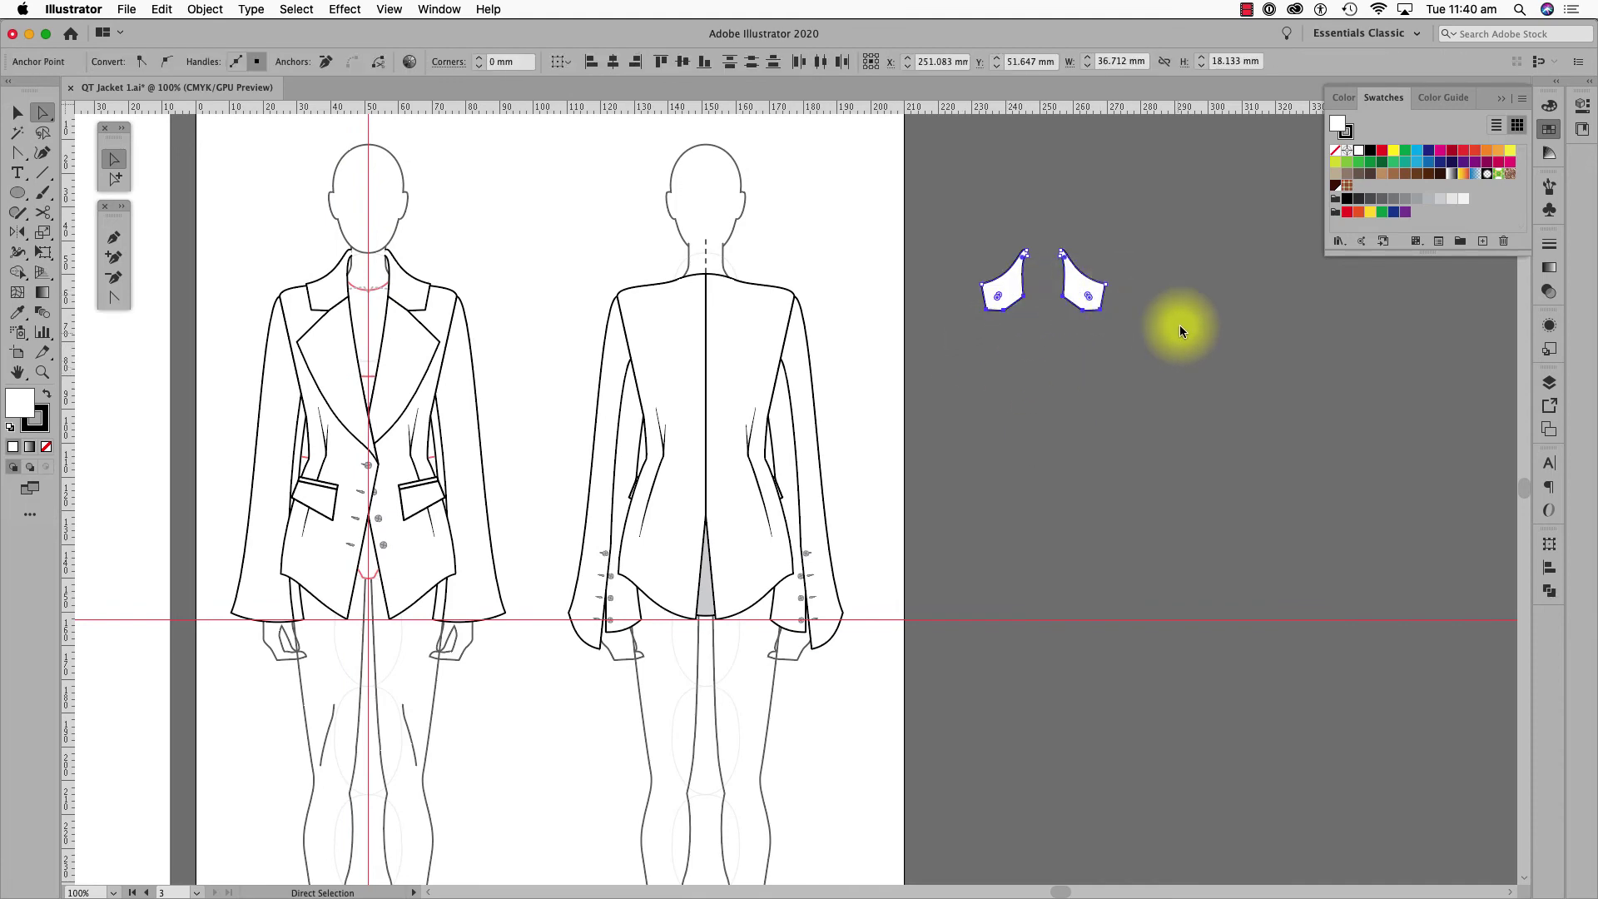
key(BackSpace)
click(1181, 325)
- Join the upper endpoints of the two collar curves, and join the lower endpoints to close the back collar shape
key(super+space)
drag(956, 241, 1117, 416)
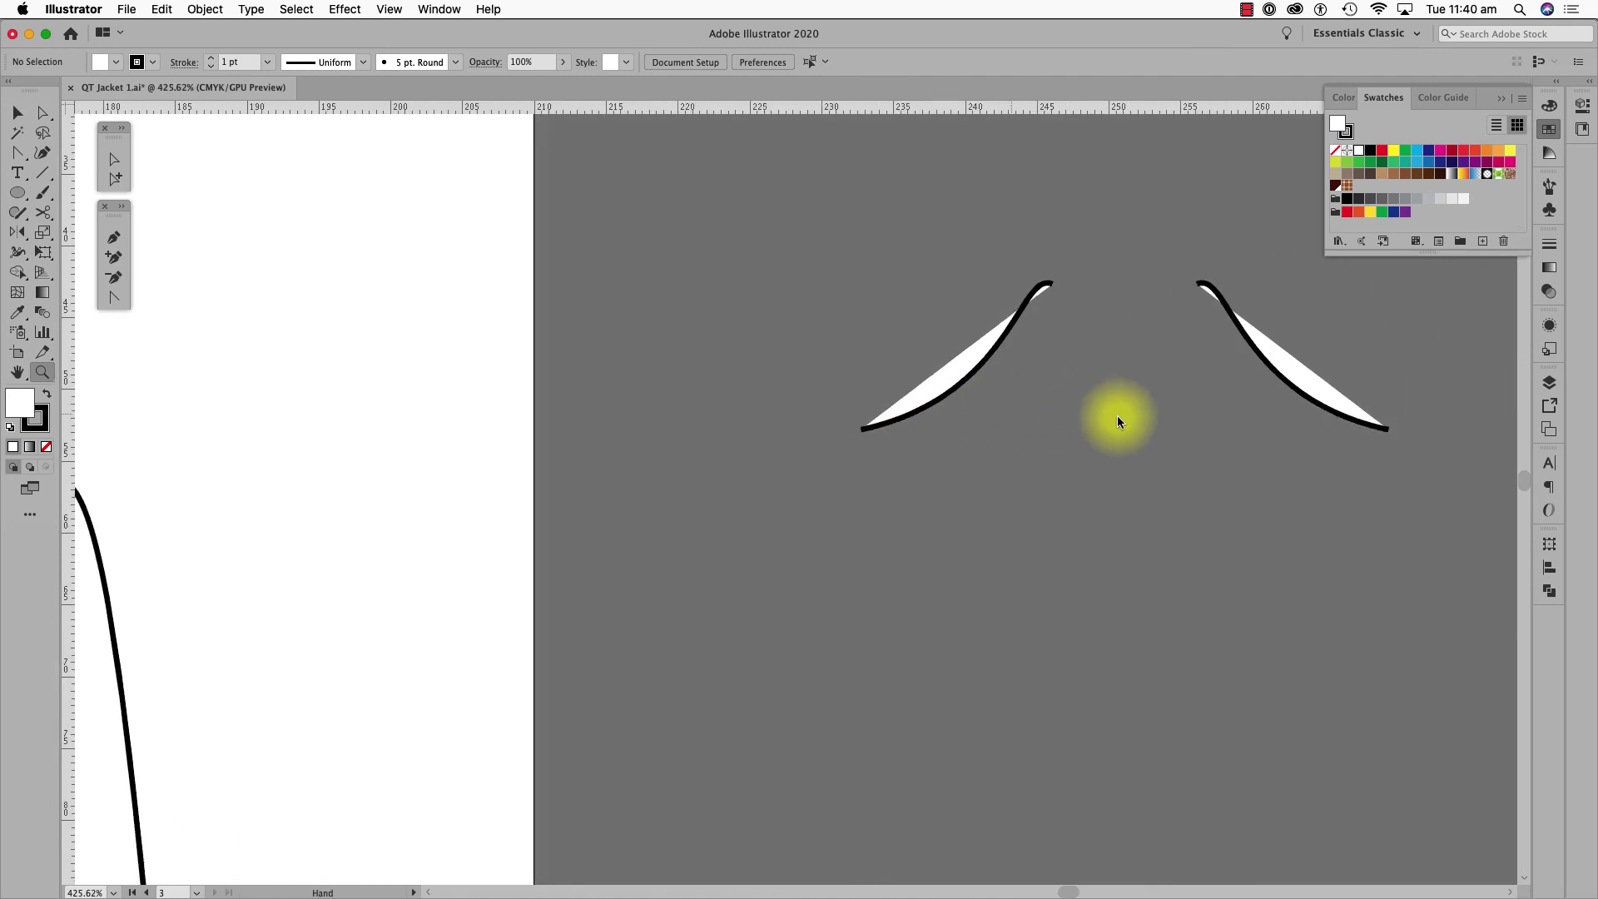
drag(938, 259, 1122, 301)
right_click(1065, 405)
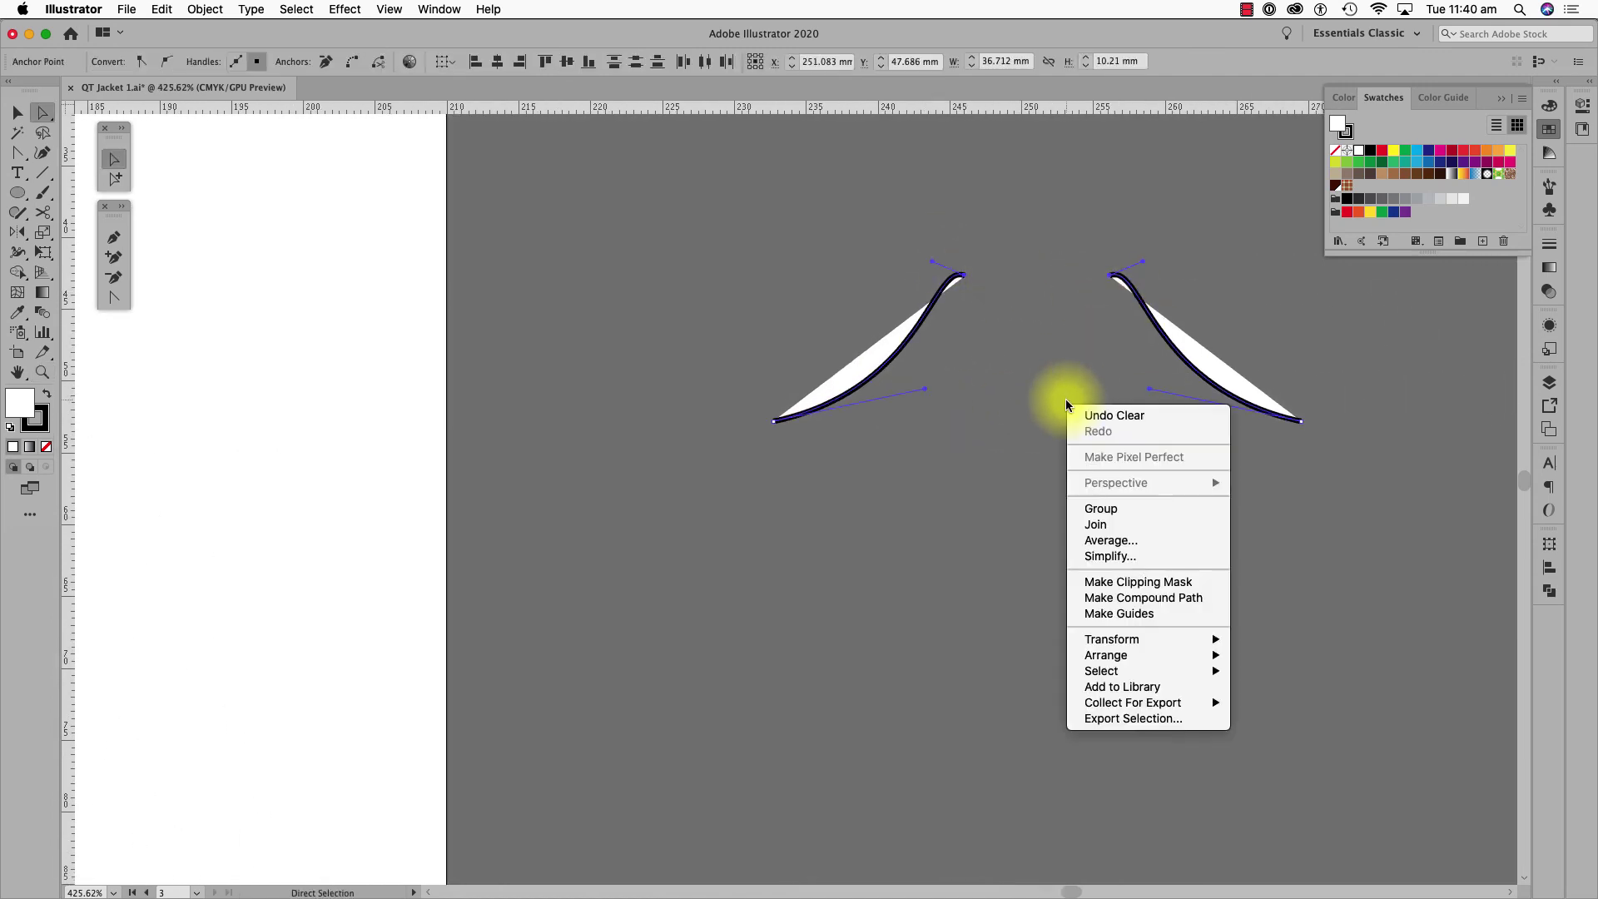
click(1104, 523)
right_click(1255, 478)
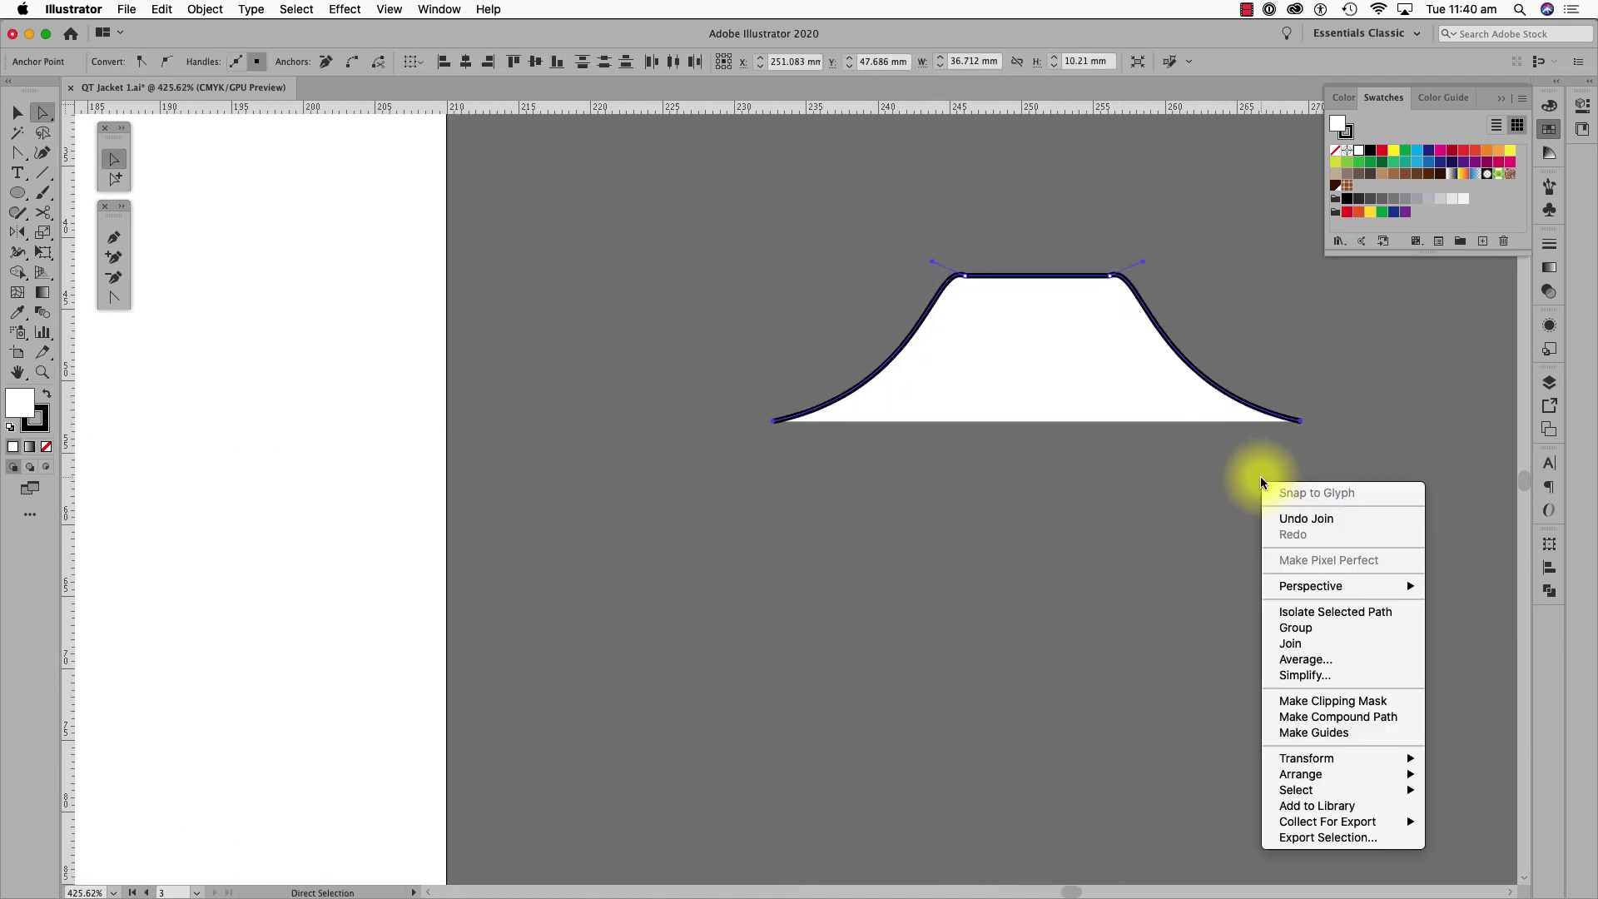
click(1282, 643)
- Move the closed collar shape 100 mm left onto the back view's neckline
key(super+minus)
key(super+minus)
key(super+minus)
key(super+minus)
key(super+minus)
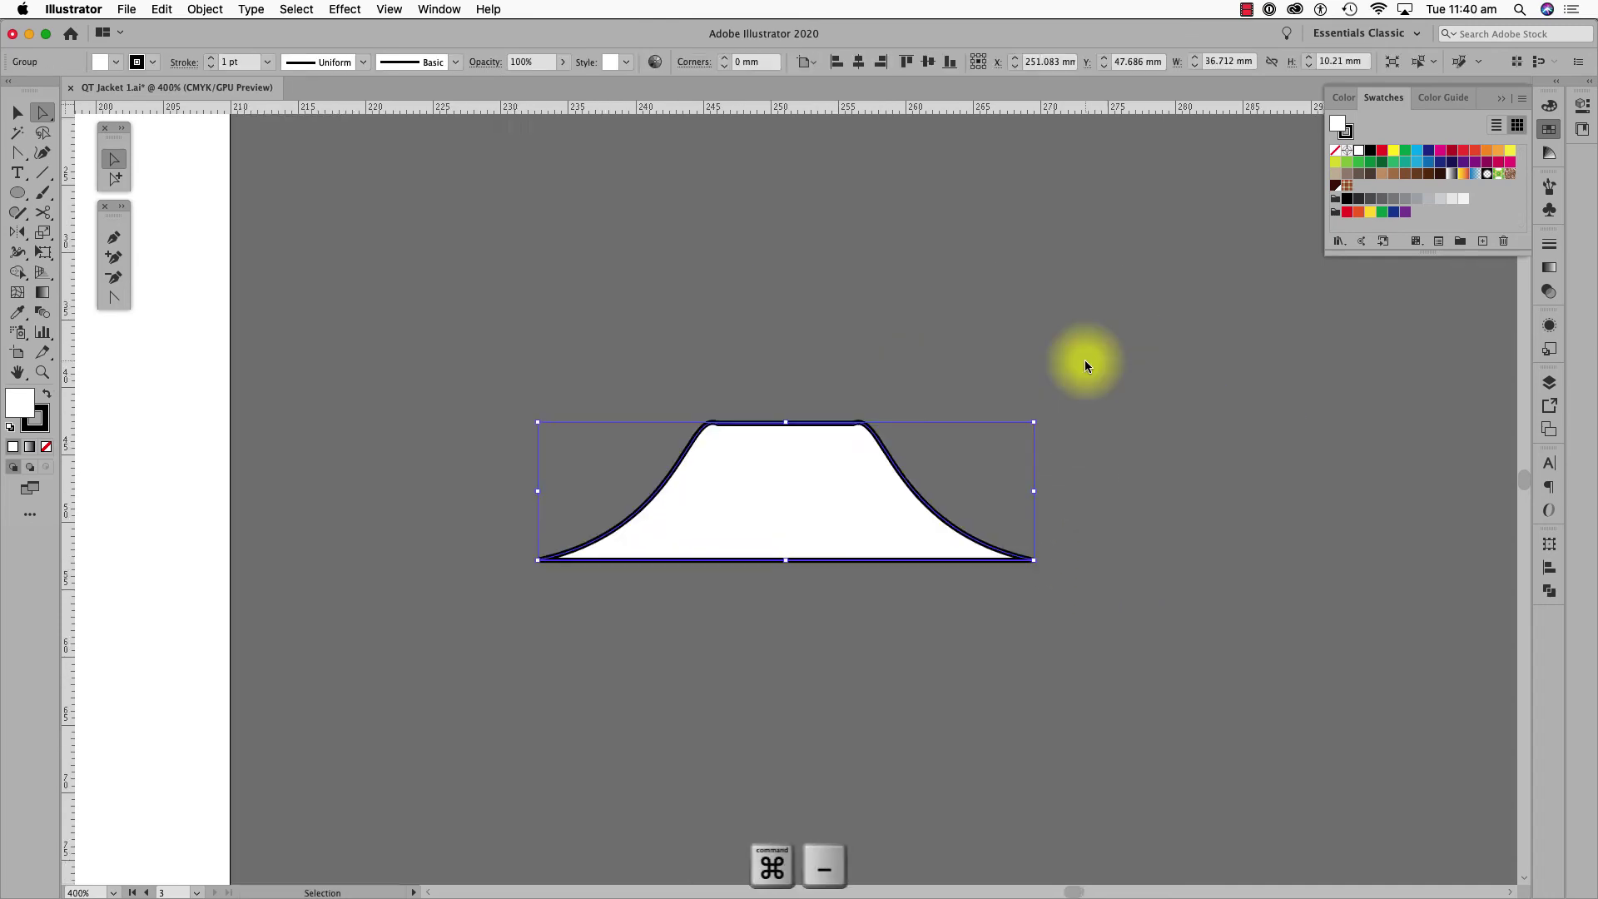
key(shift+Left)
key(shift+Left)
key(shift+Left)
key(shift+Left)
key(shift+Left)
key(shift+Left)
key(shift+Left)
key(shift+Left)
key(shift+Left)
key(shift+Left)
key(shift+Left)
key(shift+Left)
key(shift+Left)
key(shift+Left)
key(shift+Left)
key(shift+Left)
key(shift+Left)
key(shift+Left)
key(shift+Left)
key(shift+Left)
key(shift+Left)
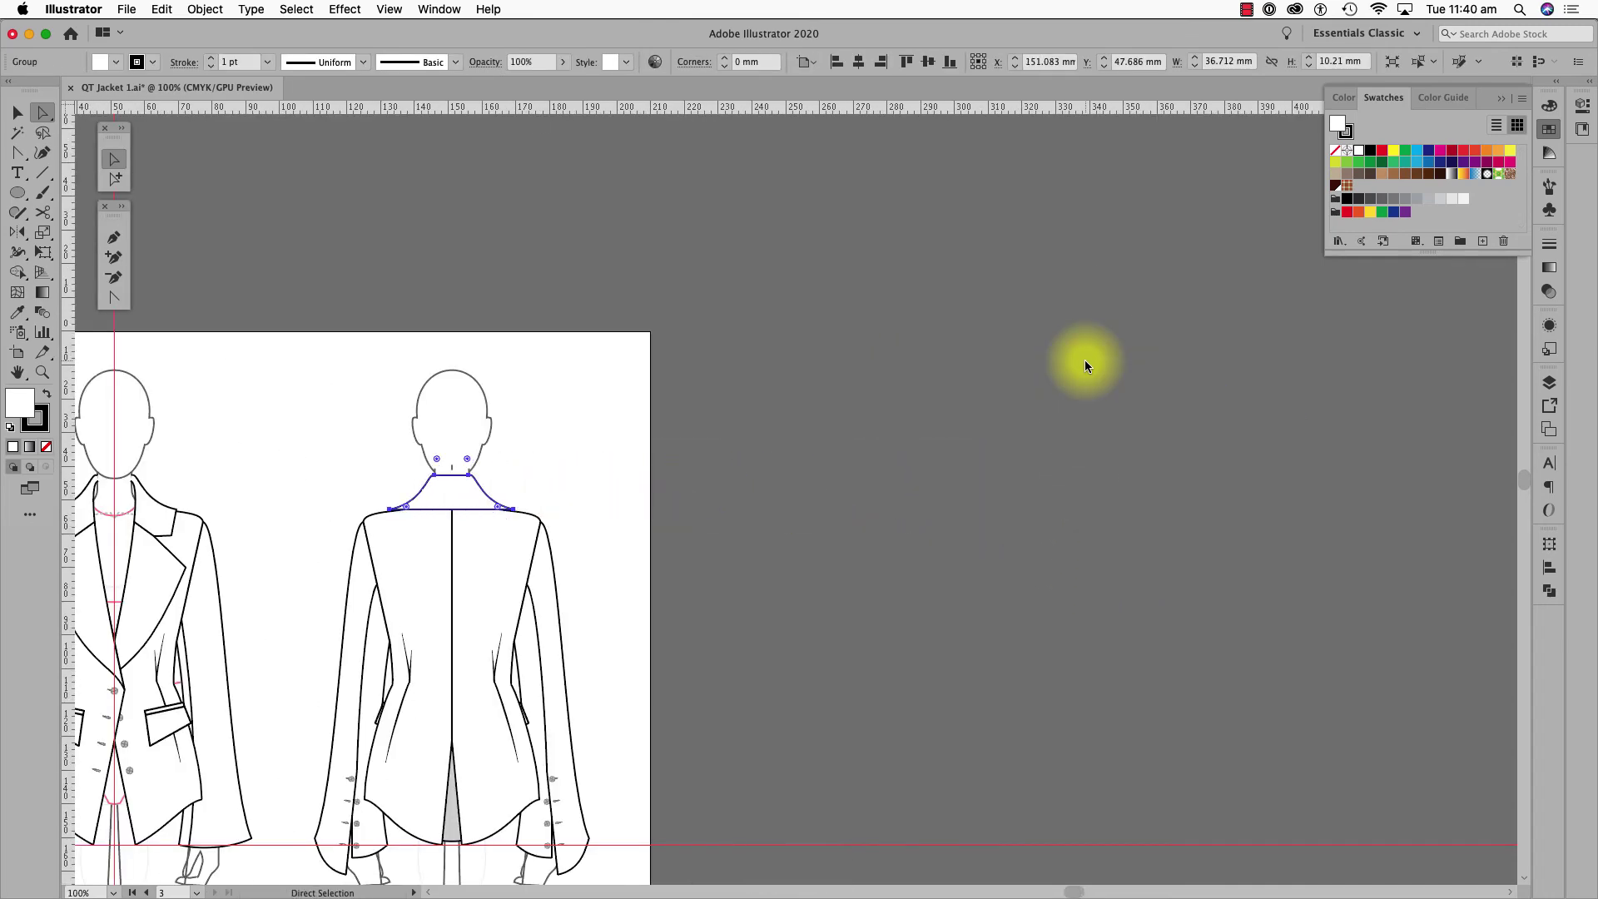
- Bend the back collar's lower edge down into a curve and curve its top edge slightly downward
drag(532, 432, 856, 392)
key(z)
drag(687, 373, 915, 557)
drag(794, 443, 859, 603)
drag(859, 603, 843, 557)
click(121, 301)
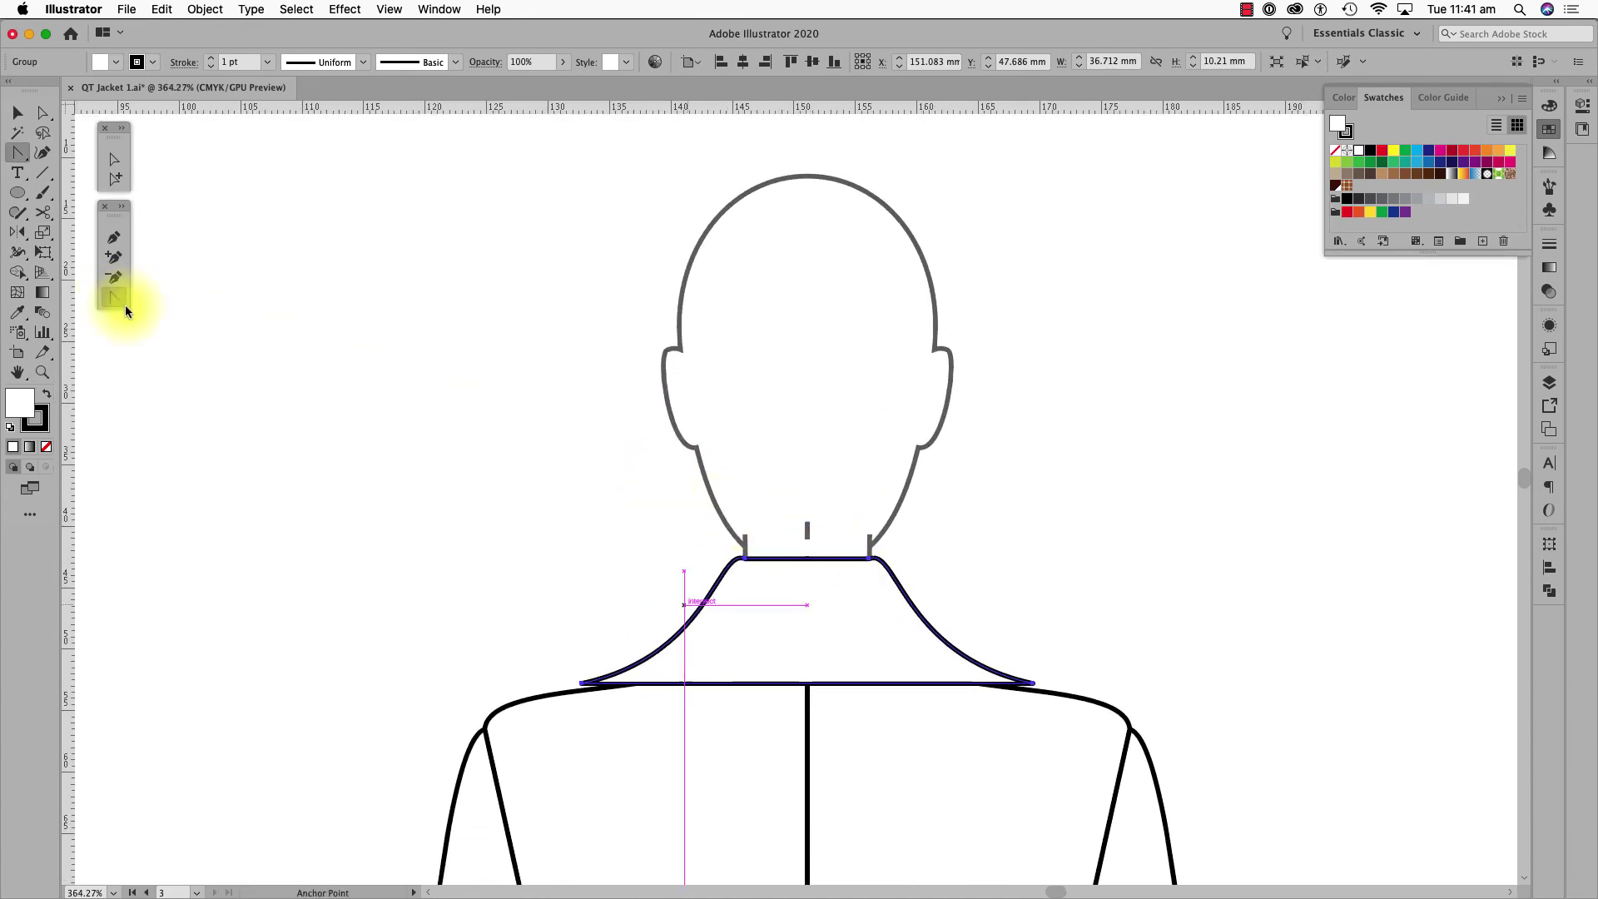
drag(808, 683, 806, 720)
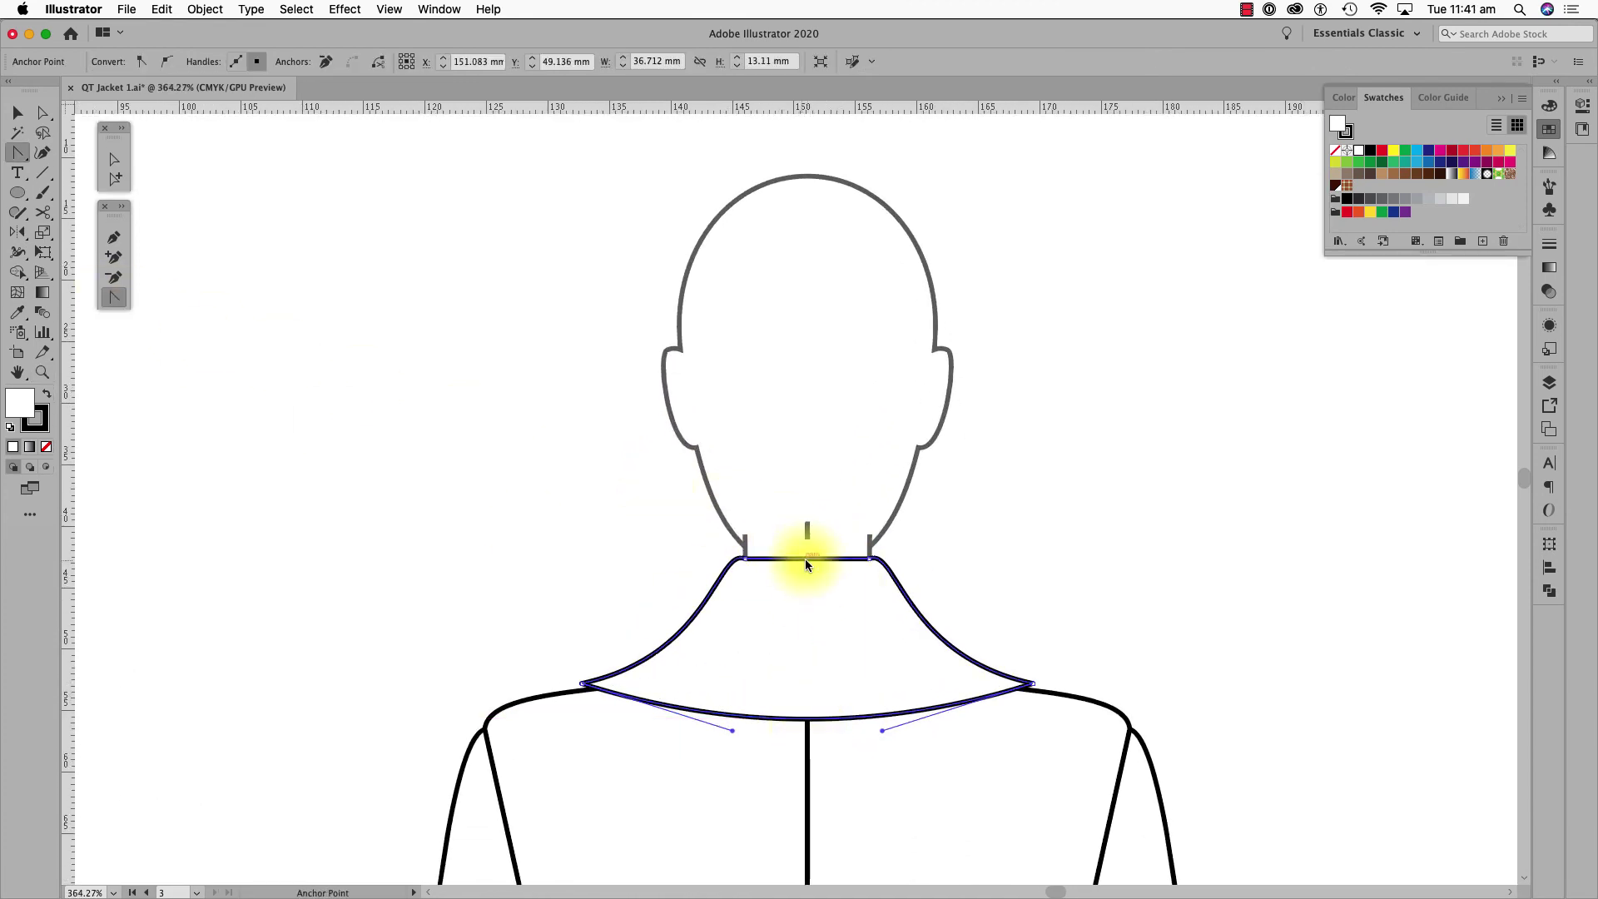
drag(805, 564, 806, 566)
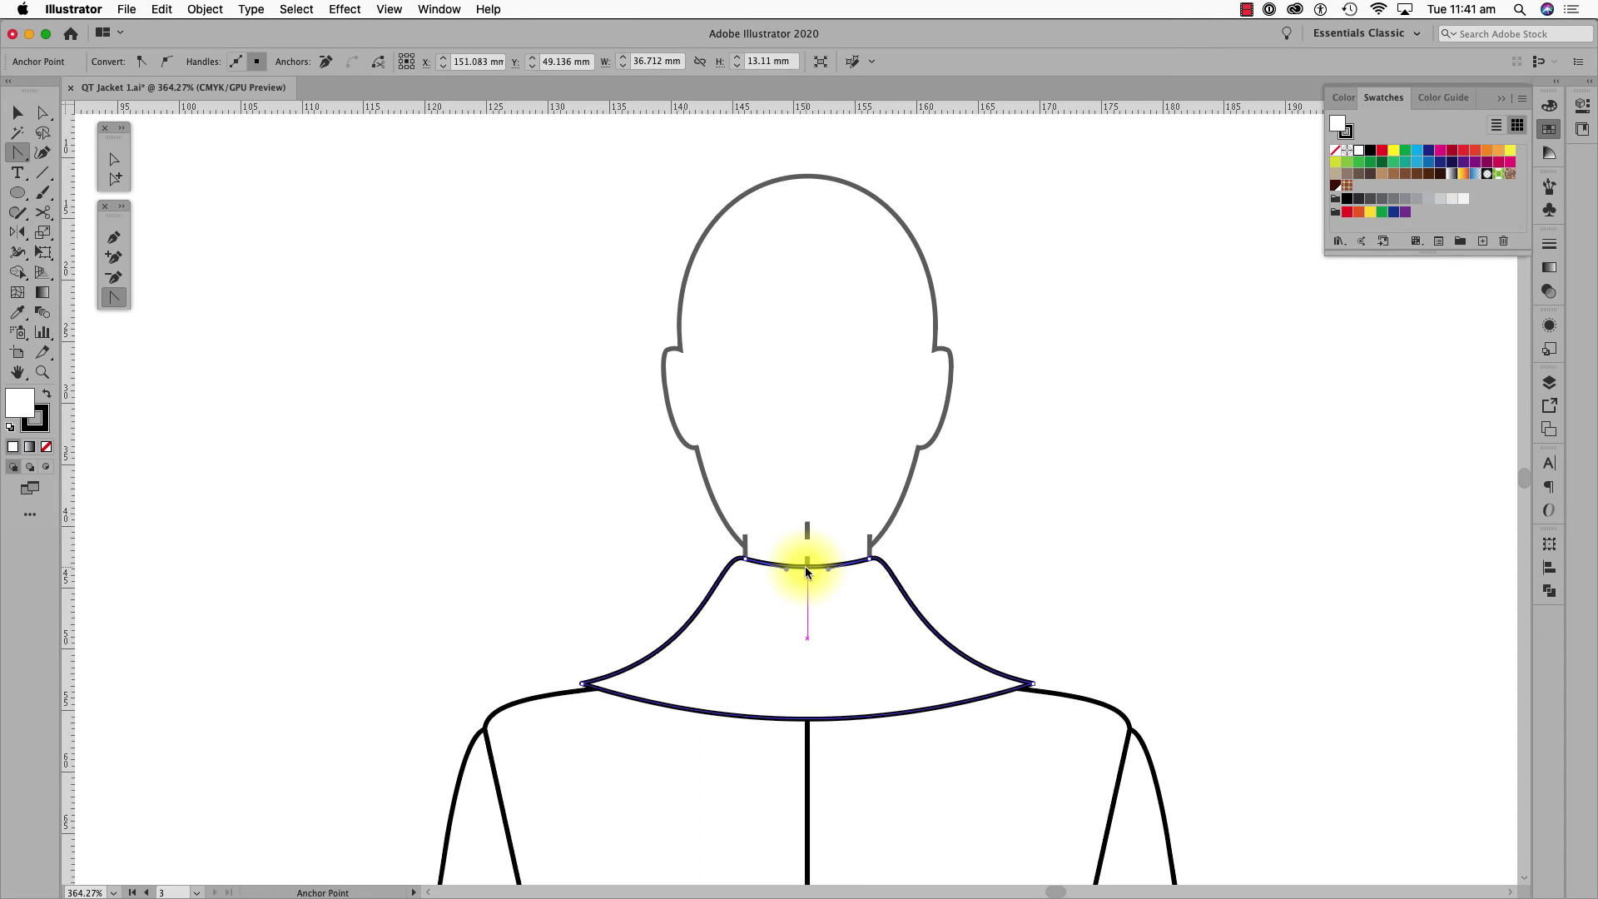
- Check the back collar's stroke settings, deselect it, and group the whole back view of the jacket
click(19, 113)
click(1549, 243)
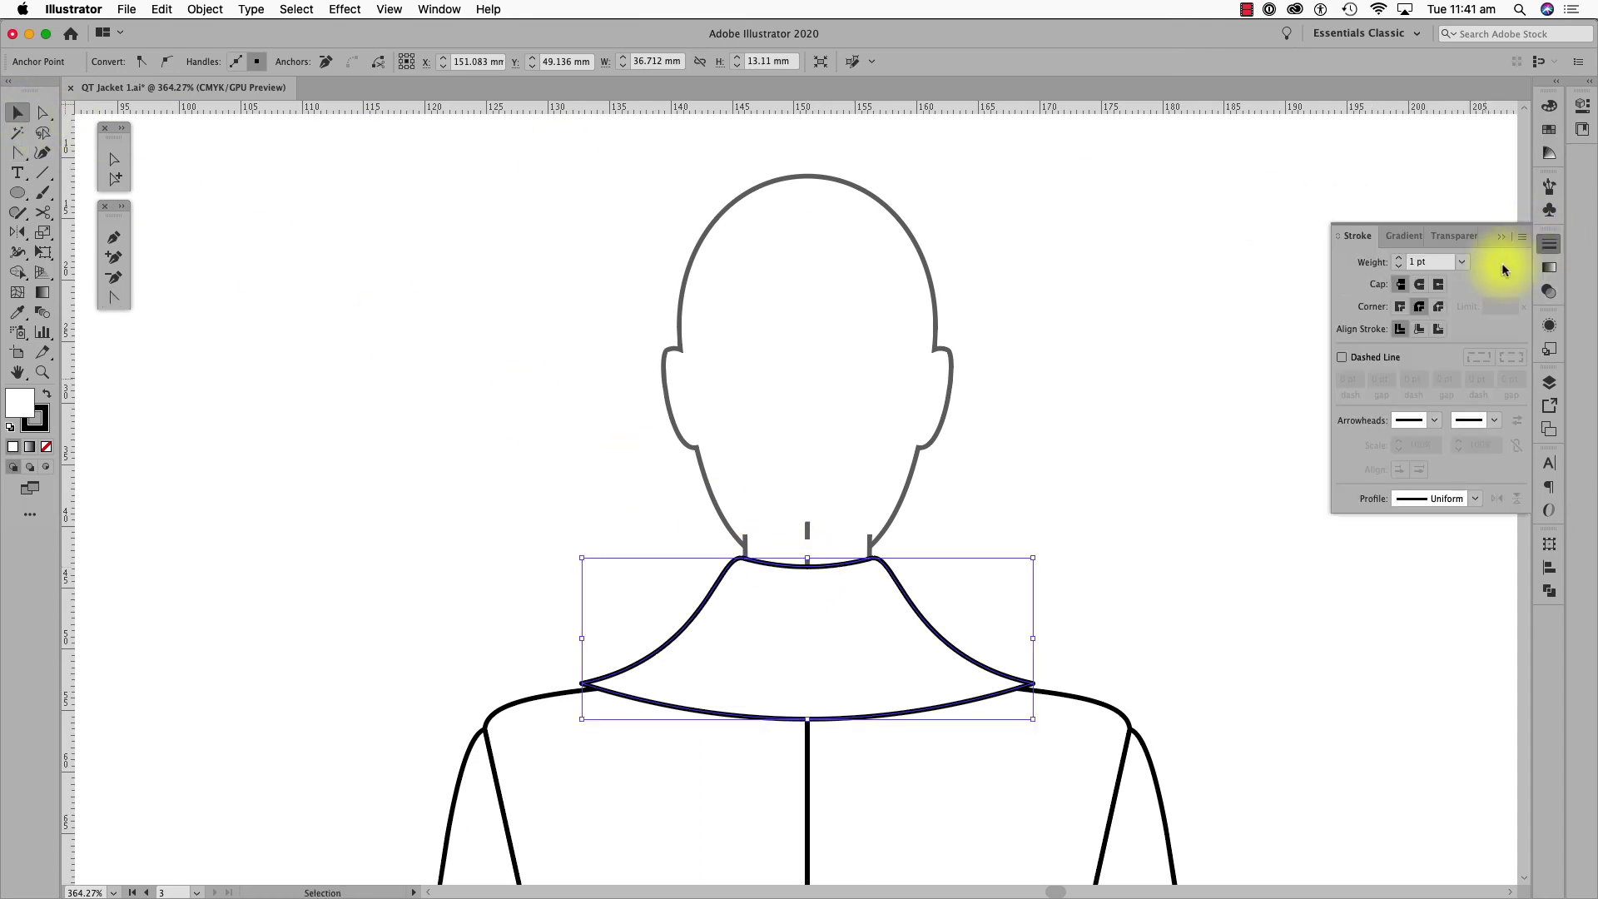
click(1120, 447)
key(super+1)
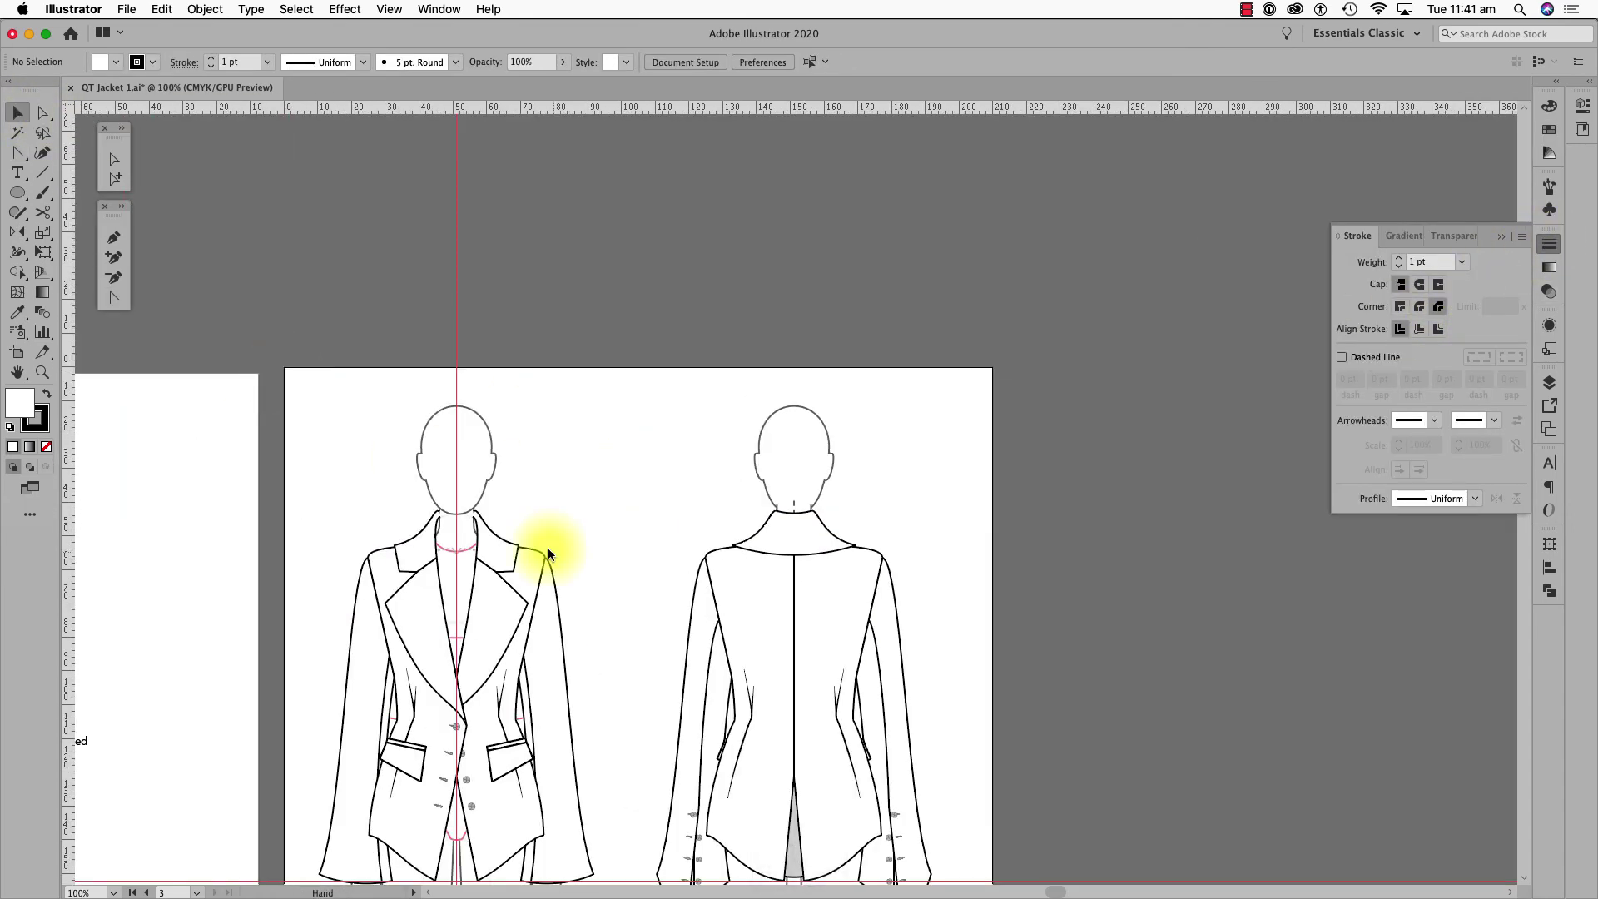
drag(665, 336, 947, 753)
key(super+g)
key(Left)
key(Left)
key(Left)
key(Left)
key(Left)
key(Left)
key(Left)
key(Left)
key(Left)
key(Left)
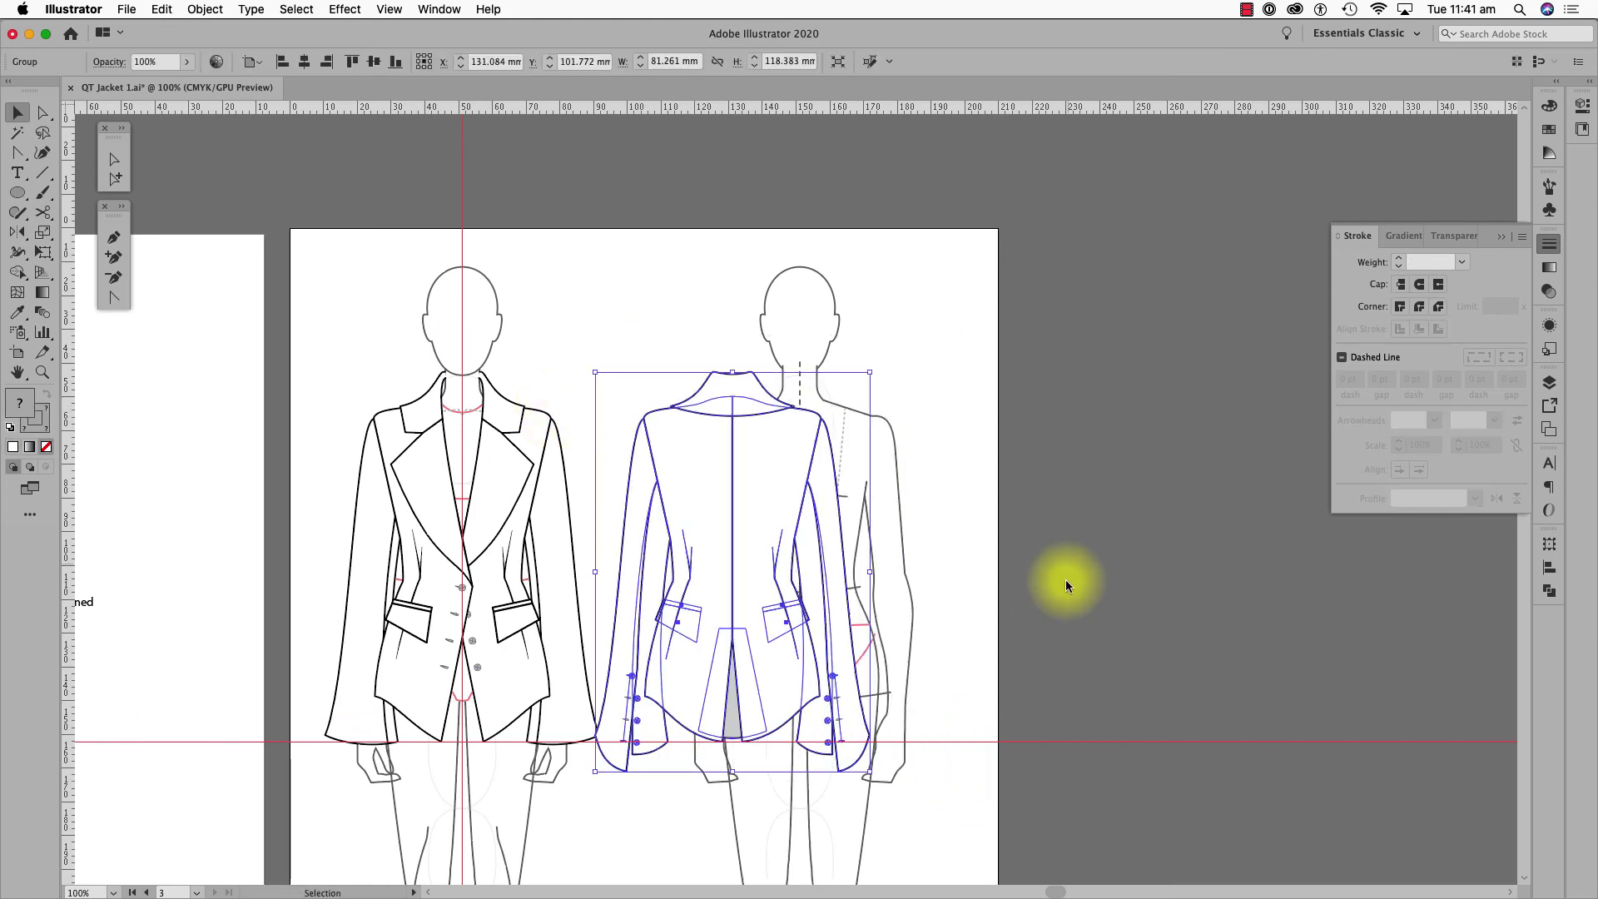
- Duplicate the grouped back view 100 mm to the left so the copy lies over the front view
key(shift+Left)
key(shift+Left)
key(shift+Left)
key(shift+Left)
key(shift+Left)
key(shift+Left)
key(shift+Left)
key(shift+Left)
key(shift+Left)
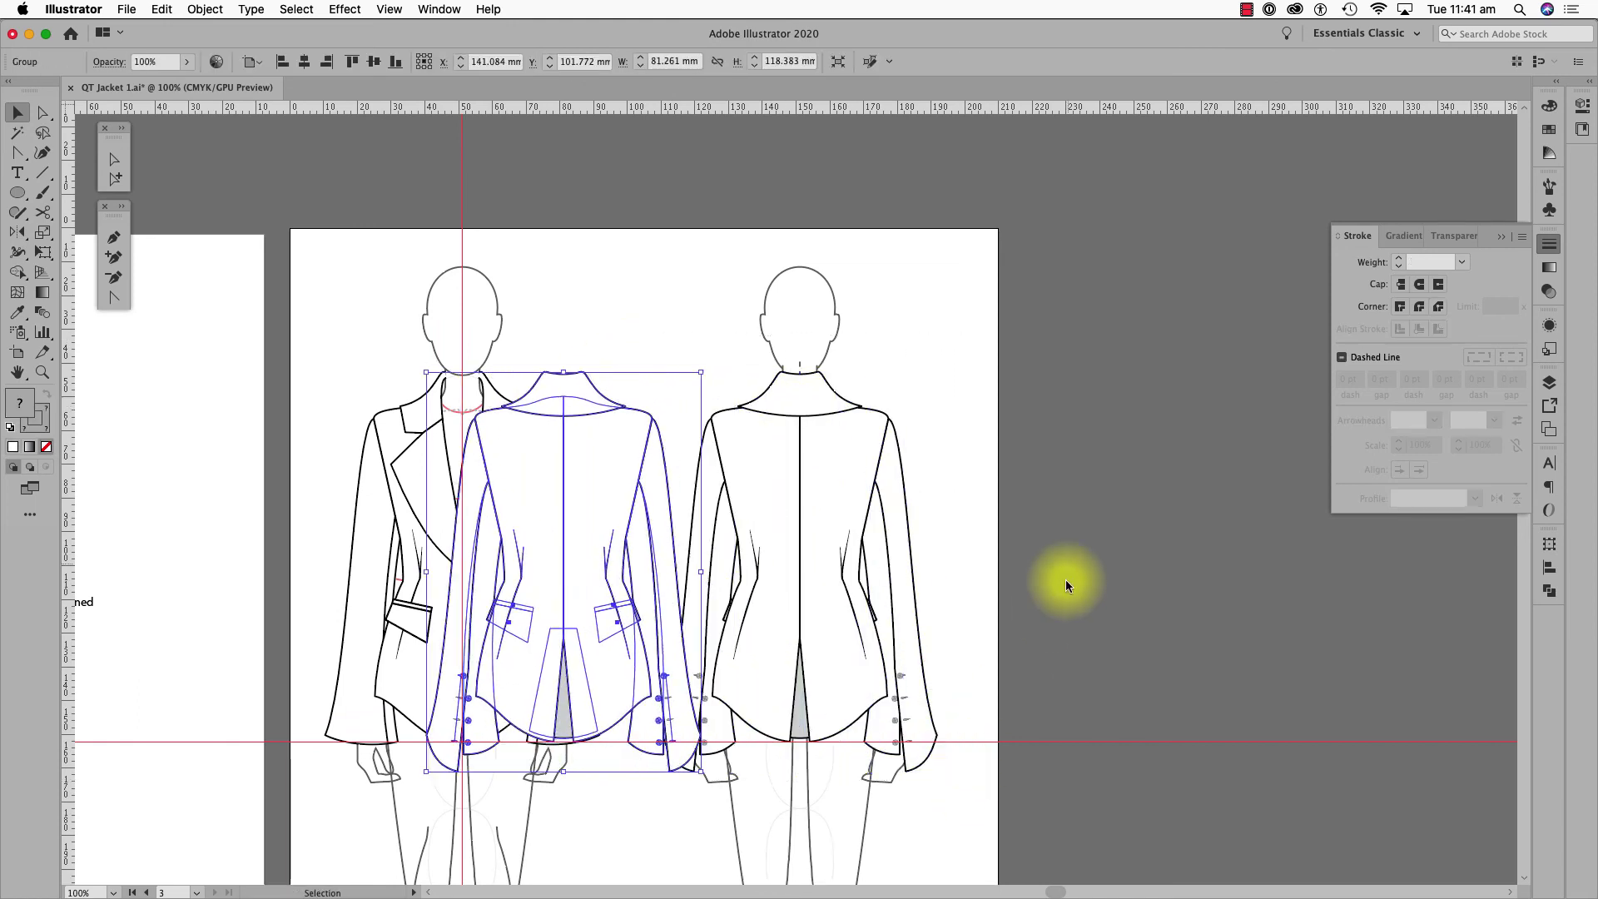
- Send the copied back view behind the front jacket and deselect it
right_click(497, 456)
mouse_move(533, 661)
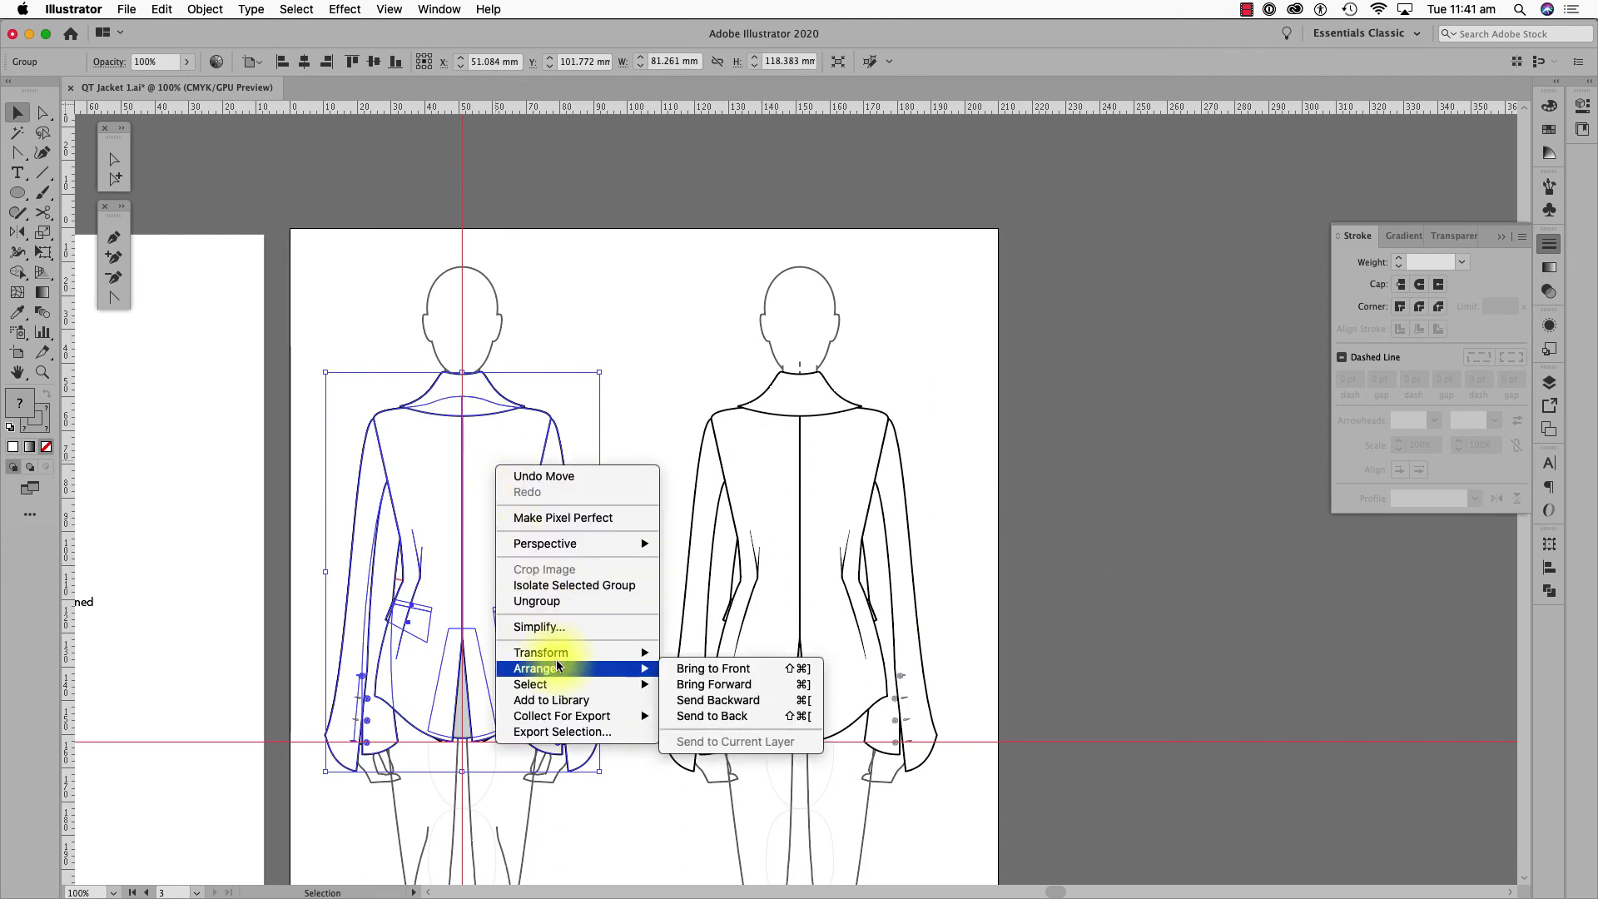
click(725, 721)
click(619, 221)
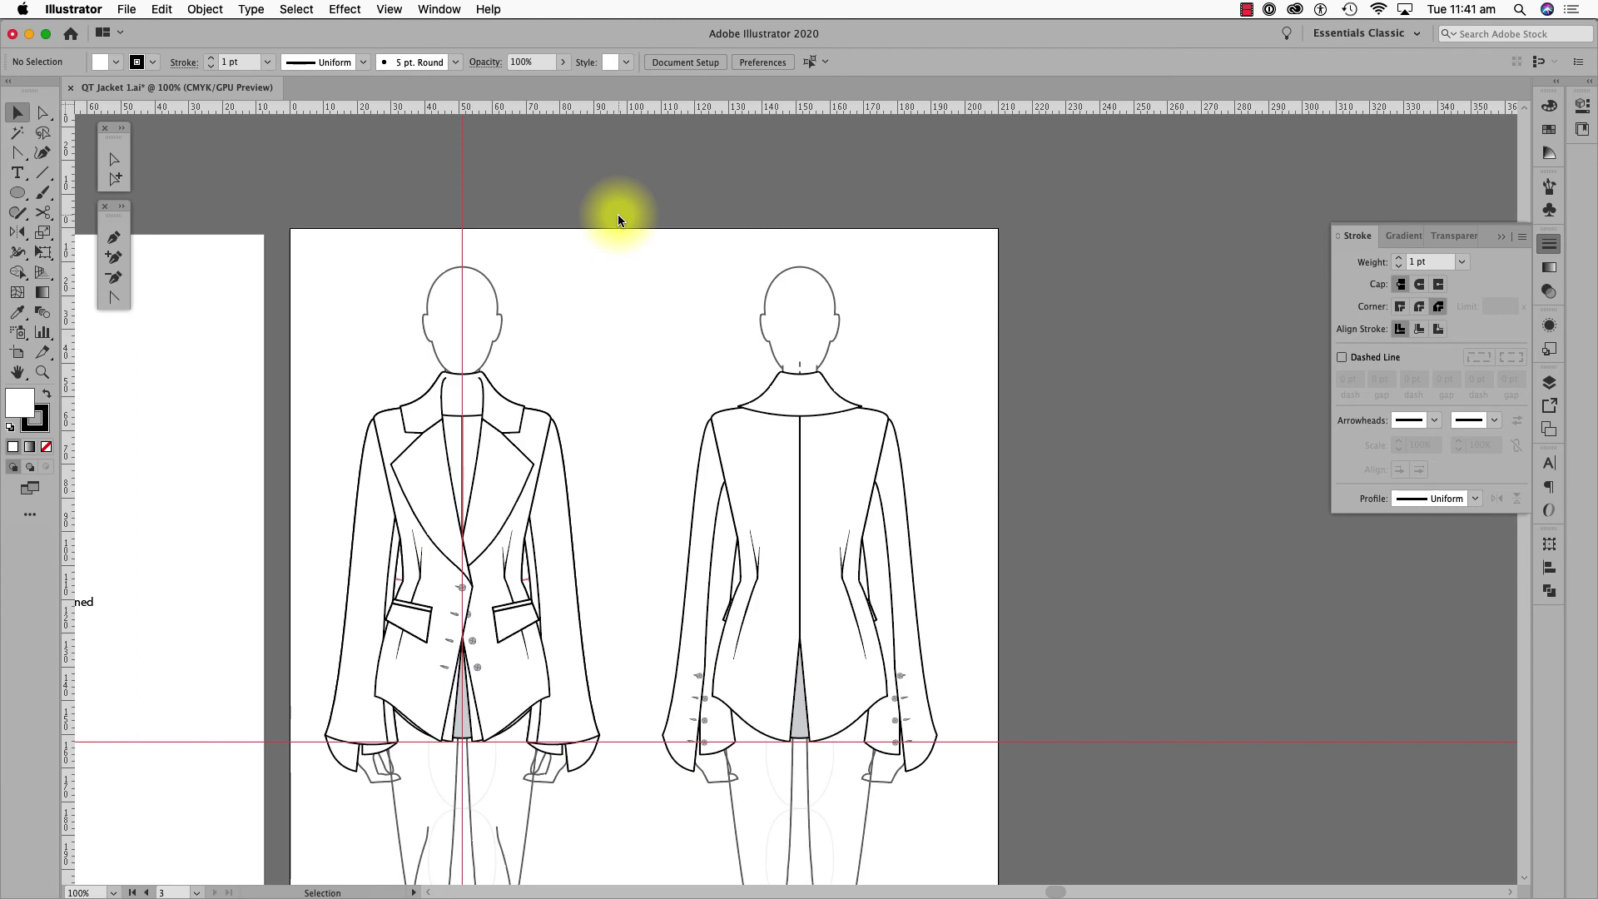
- Lower the two hem points beside the vent on the copied back body so they hang below the front hem
scroll(457, 730, up, 5)
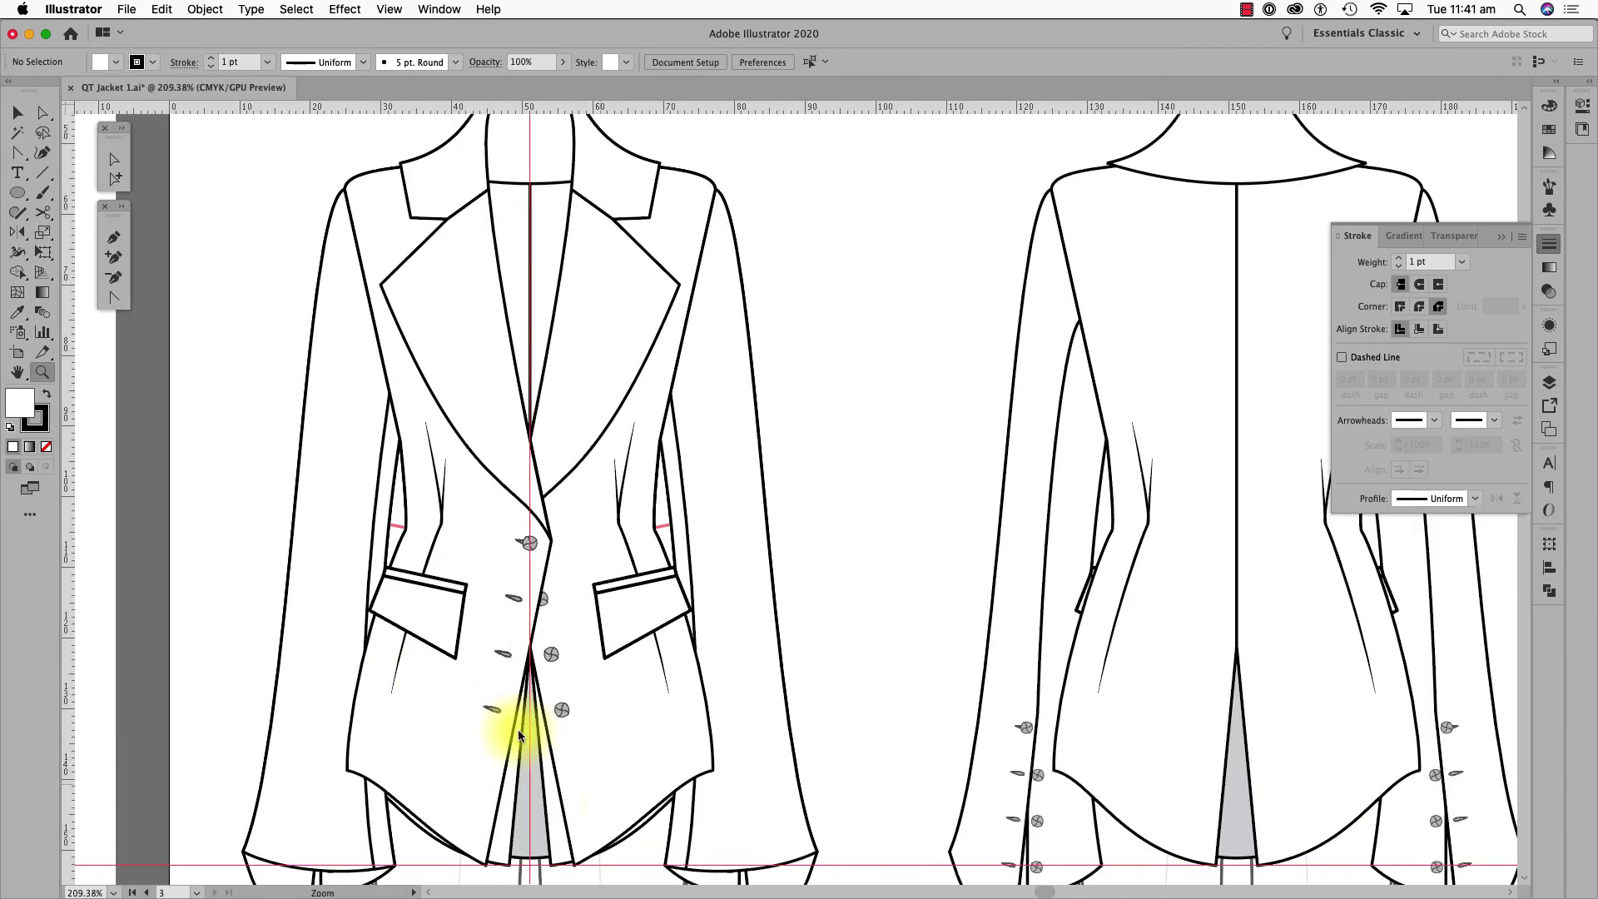
key(a)
click(581, 595)
shift+click(621, 596)
drag(621, 596, 622, 615)
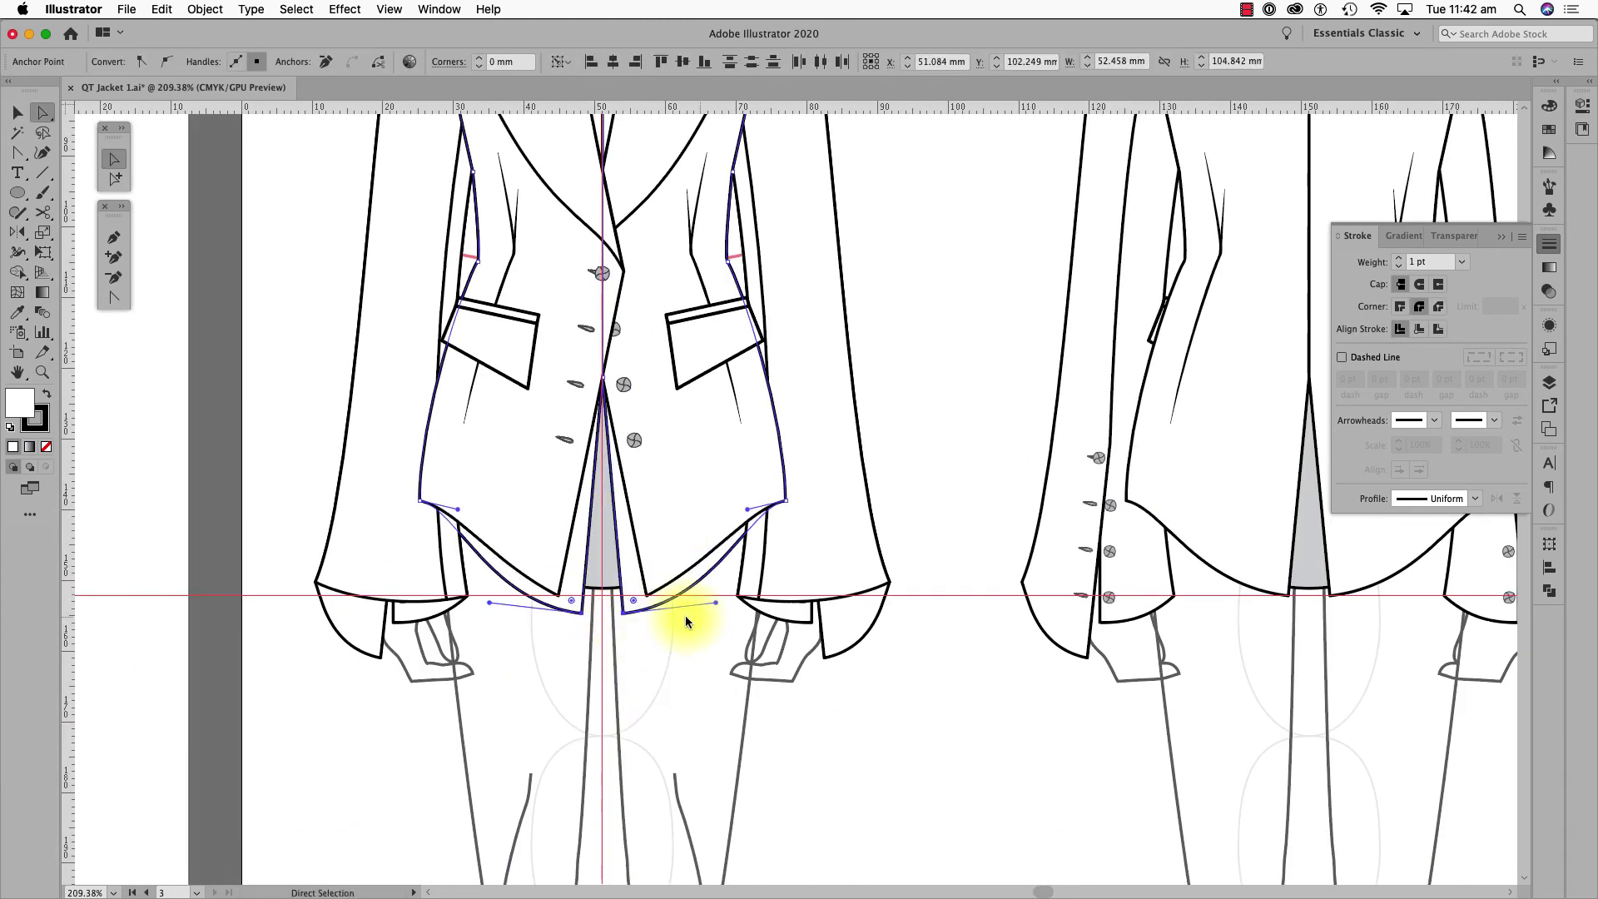
- Bring the grey vent shape of the copied back view forward, in front of the back body
click(602, 553)
key(super+bracketright)
drag(601, 552, 646, 596)
- Draw a mirrored pair of diagonal lines, each about 7.2 by 4.1 mm, across the lowered back hem corners and curve them
click(43, 173)
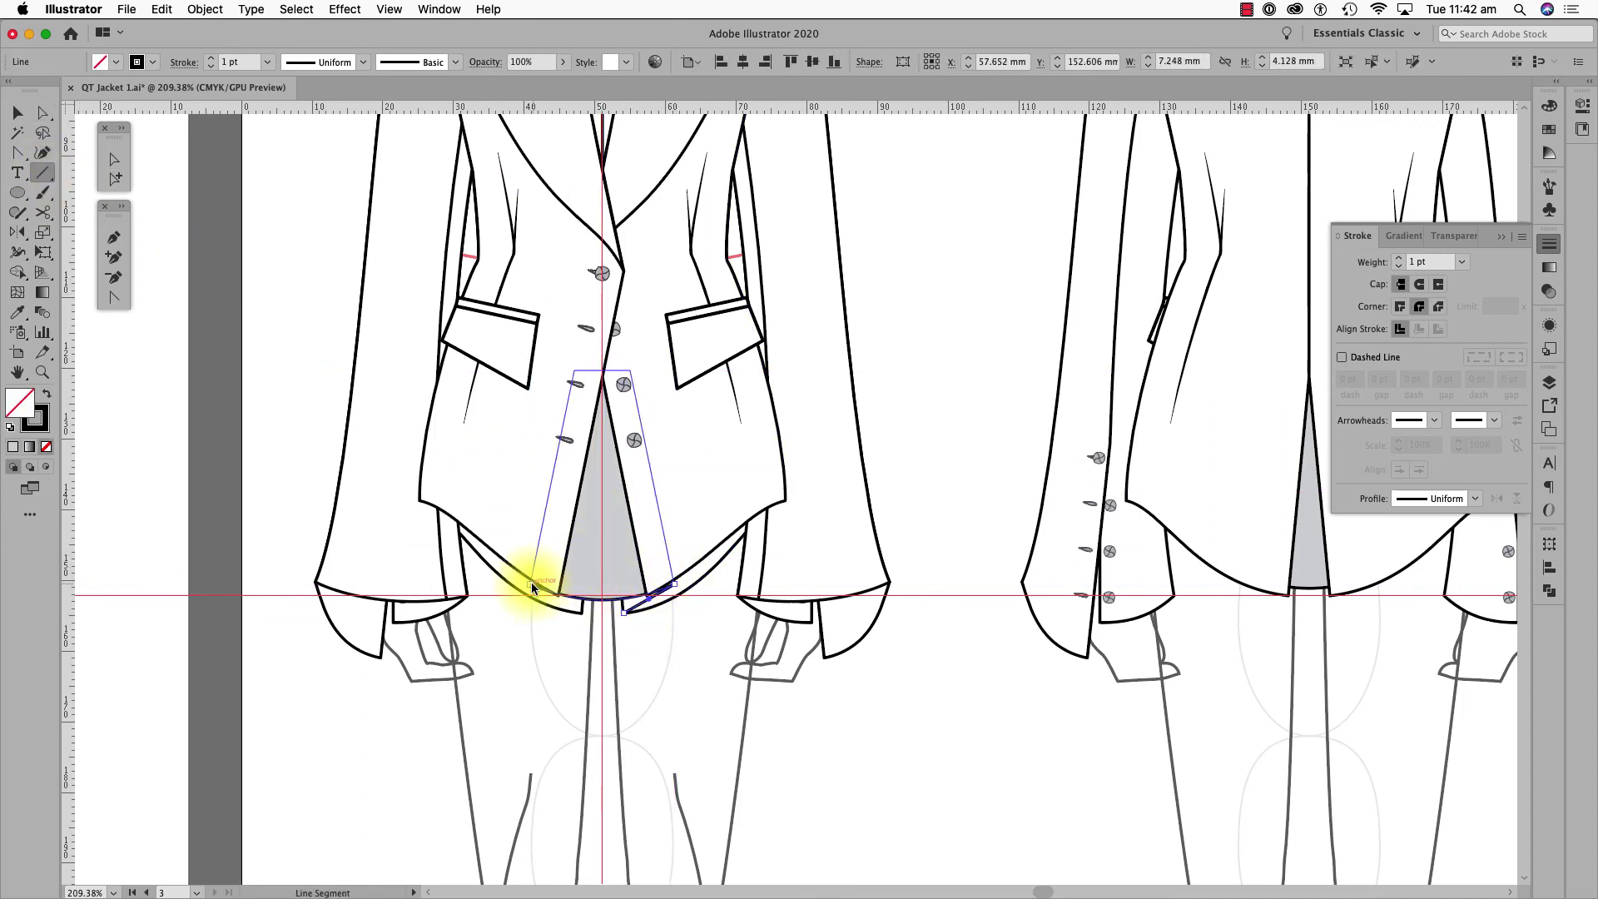
drag(531, 582, 581, 611)
key(shift+c)
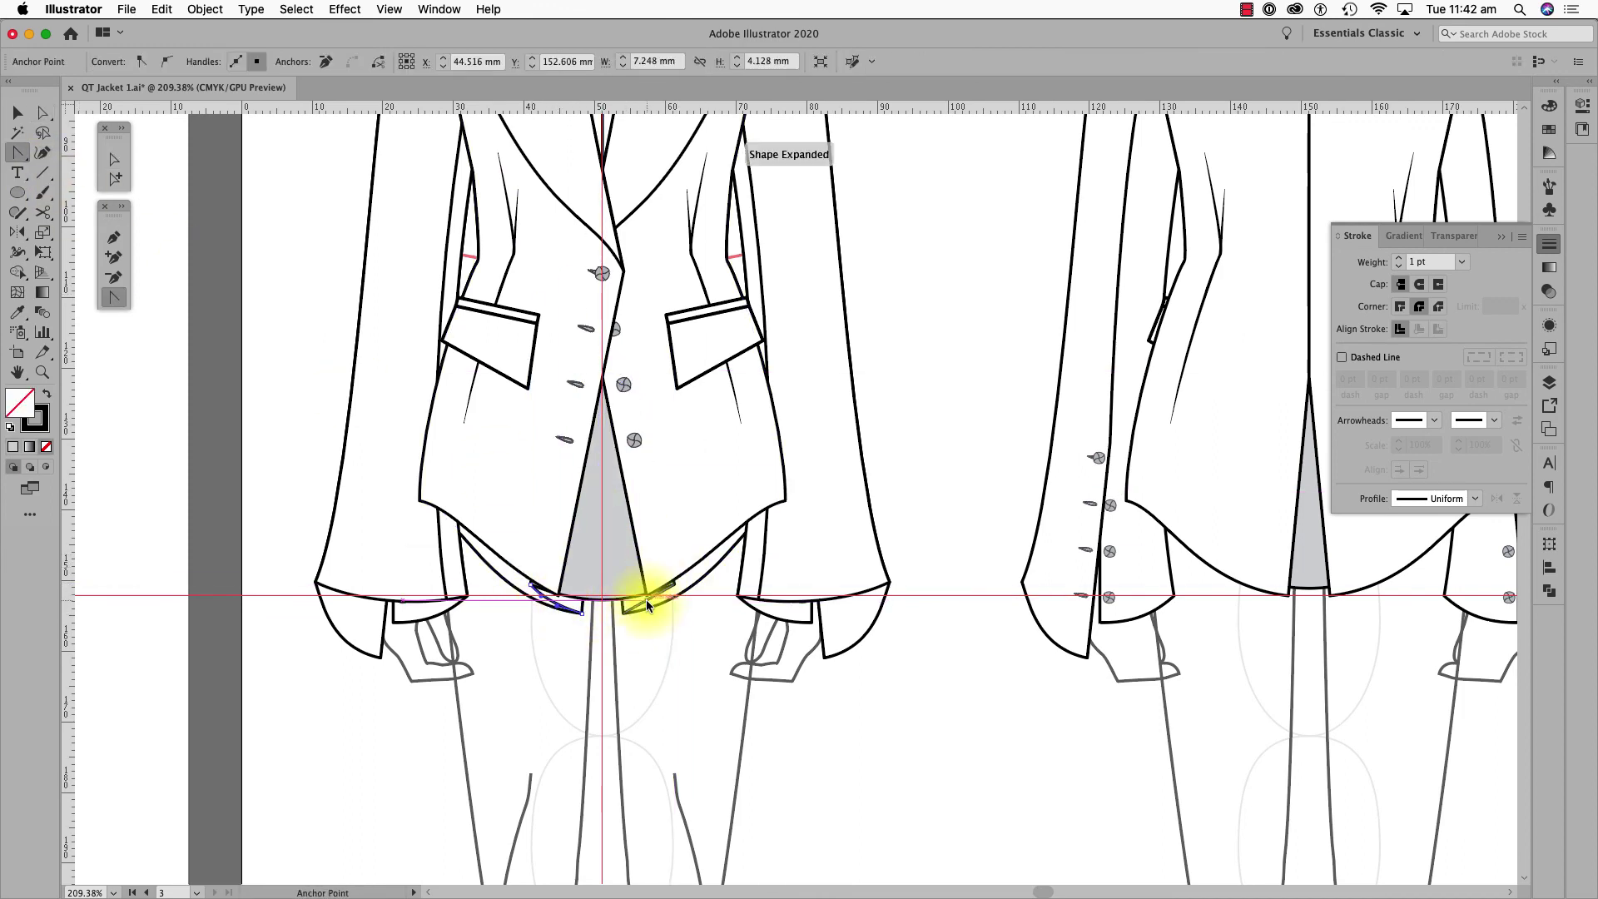
key(a)
click(850, 722)
- Fill the exposed inside areas of the sleeves, cuffs, back hem and neck opening on the front view with light grey
scroll(851, 723, down, 2)
scroll(850, 723, left, 2)
scroll(734, 681, up, 4)
click(474, 714)
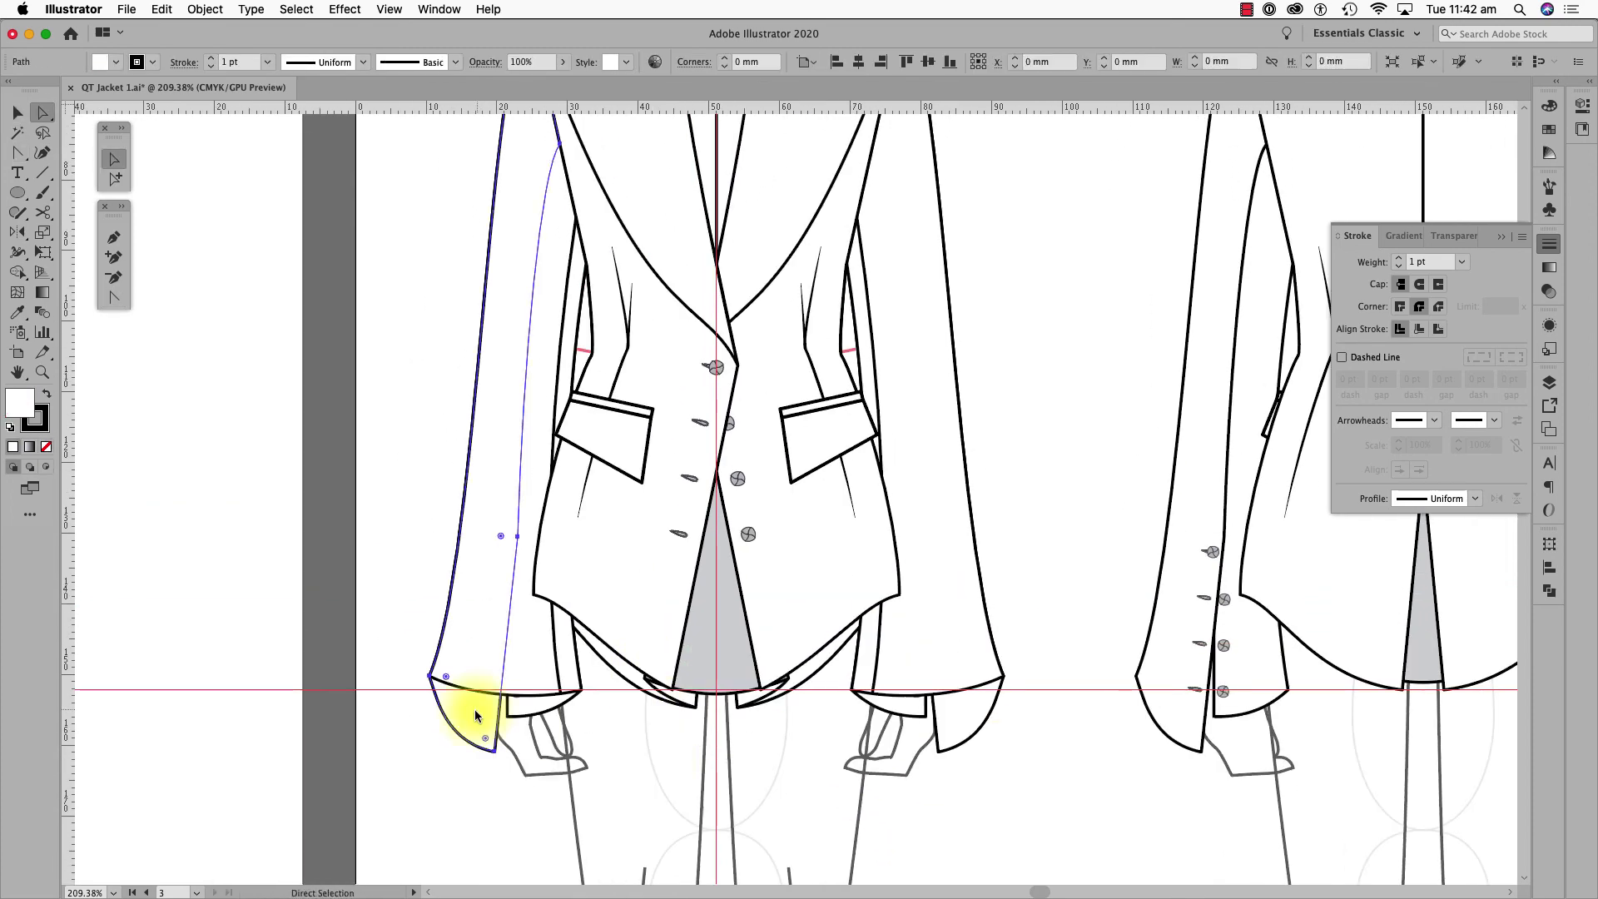
shift+click(528, 706)
shift+click(900, 708)
click(1550, 129)
scroll(940, 345, up, 8)
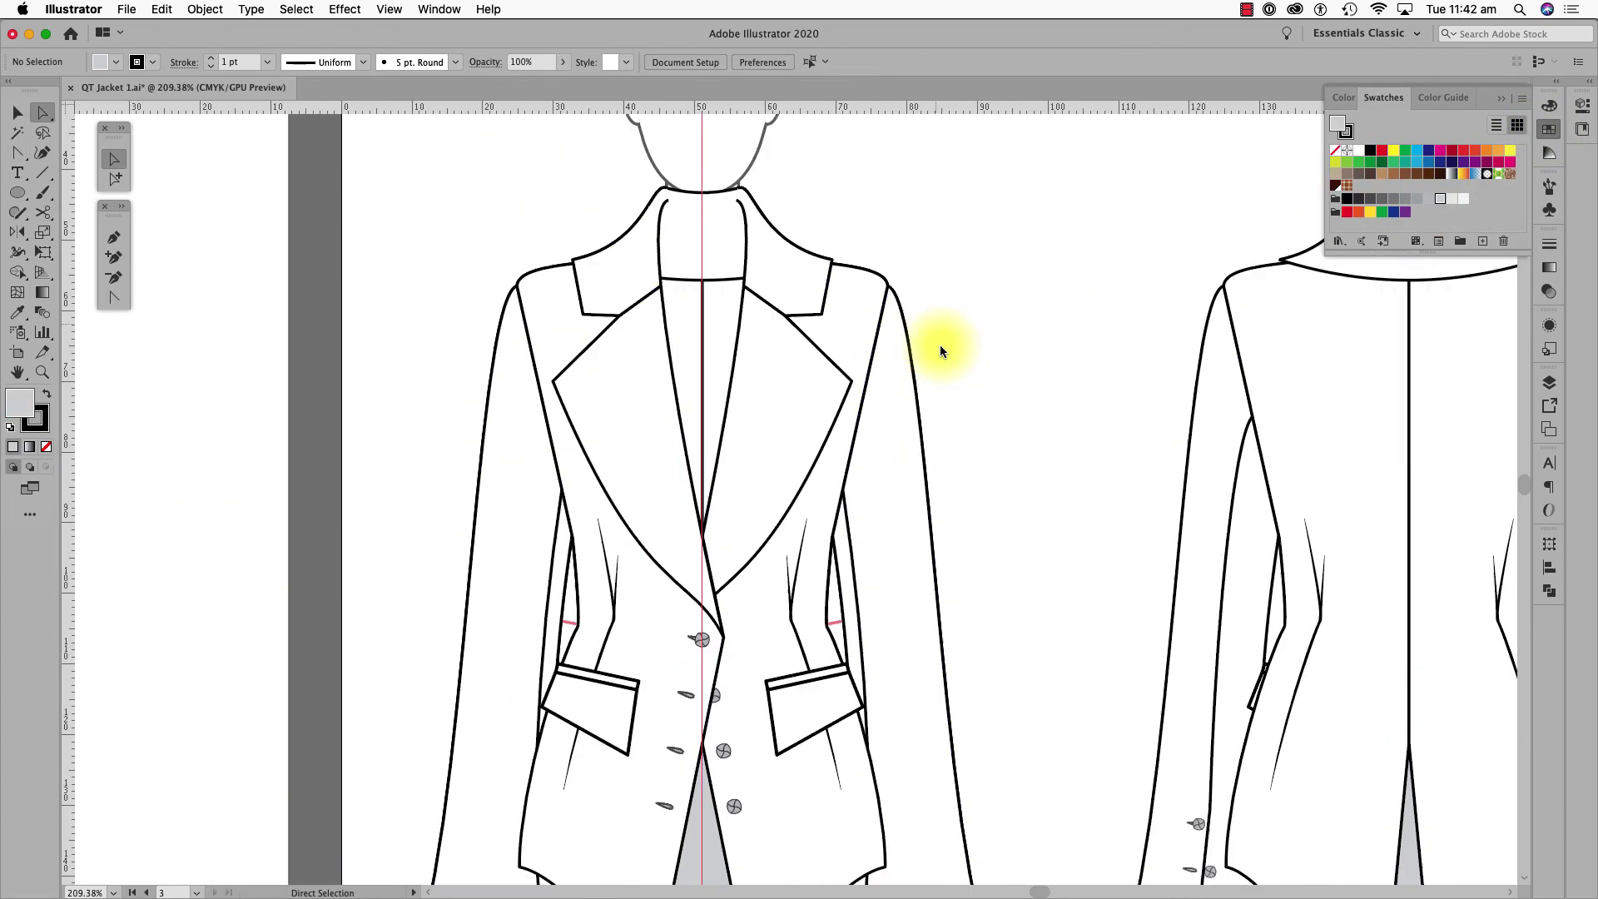
click(1438, 199)
click(1027, 114)
scroll(1028, 114, down, 5)
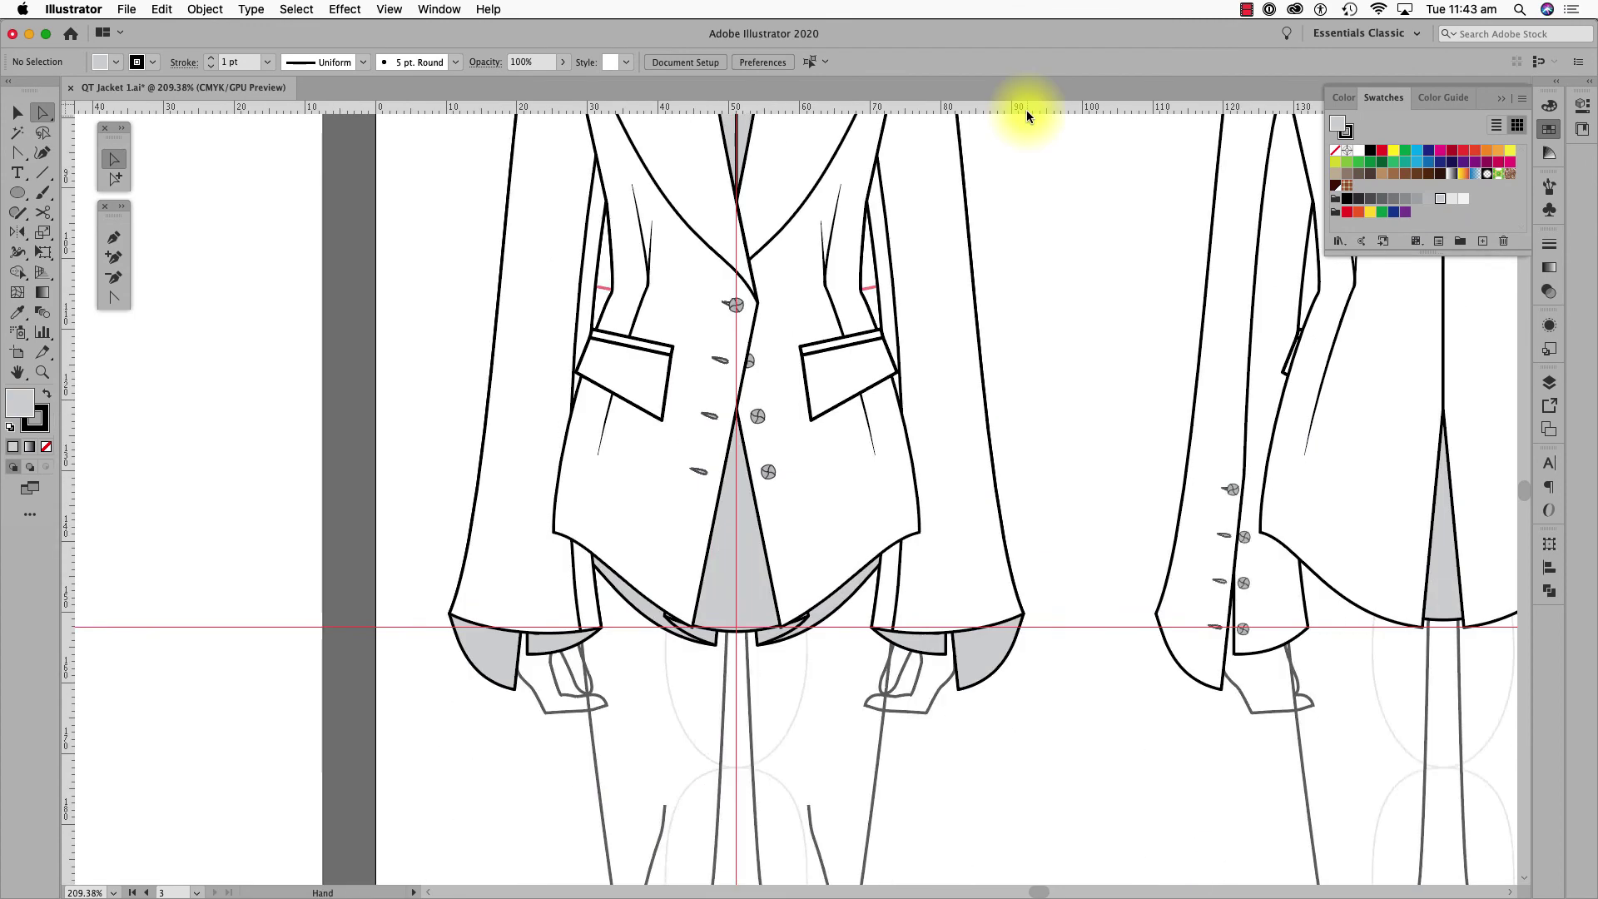
- Select the complete front jacket together with the back copy behind it and group everything
scroll(1027, 114, up, 2)
key(super+1)
super+click(887, 656)
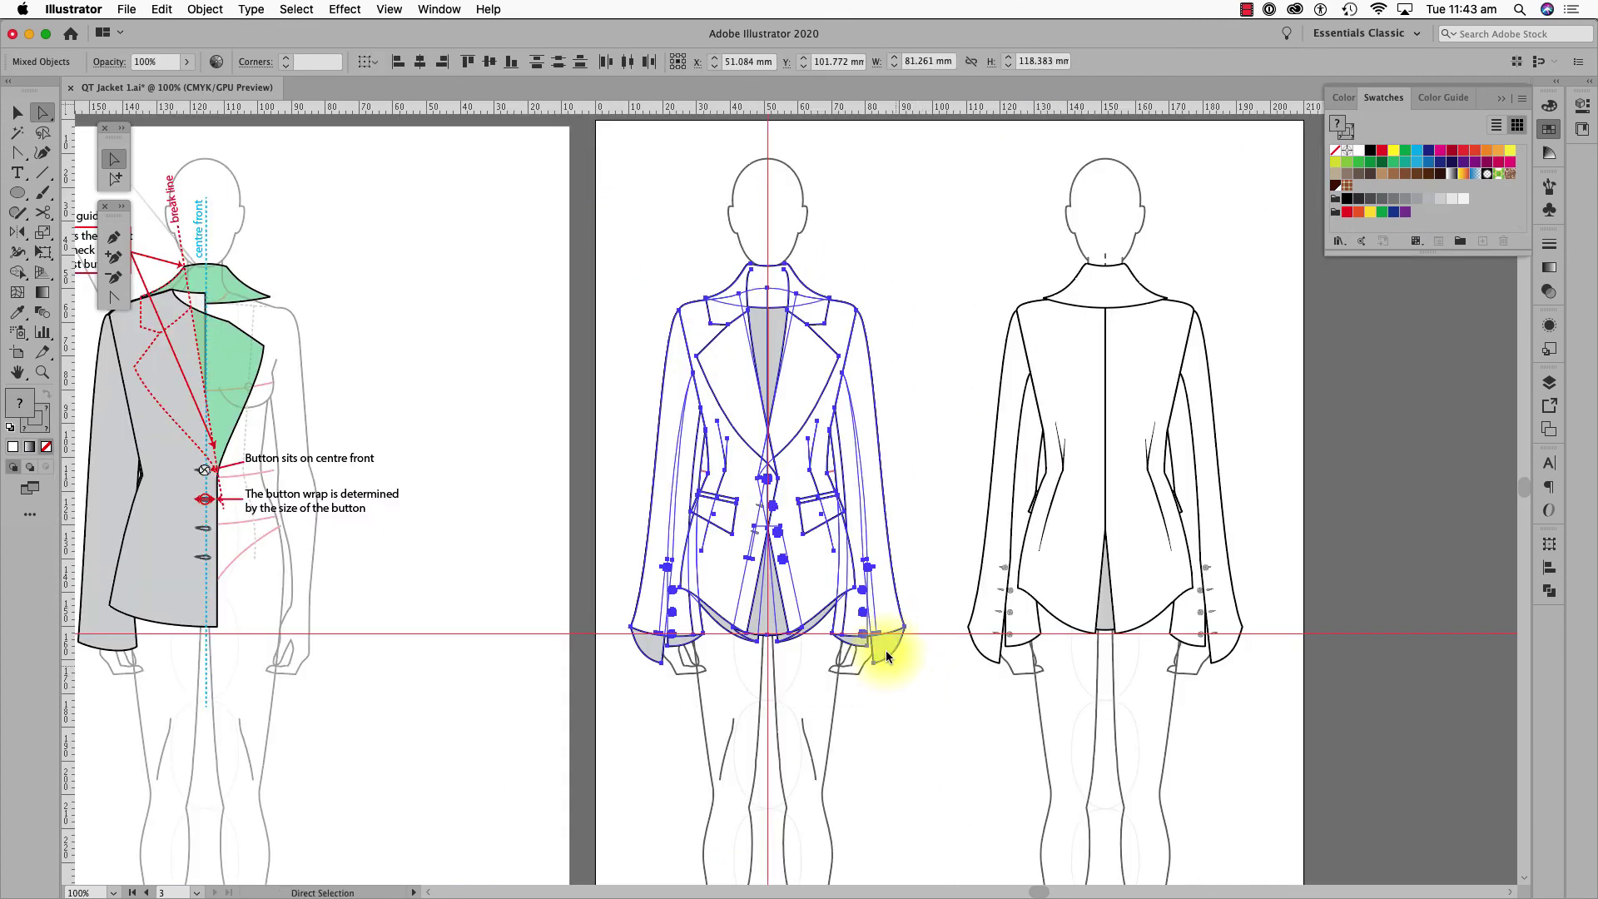
key(v)
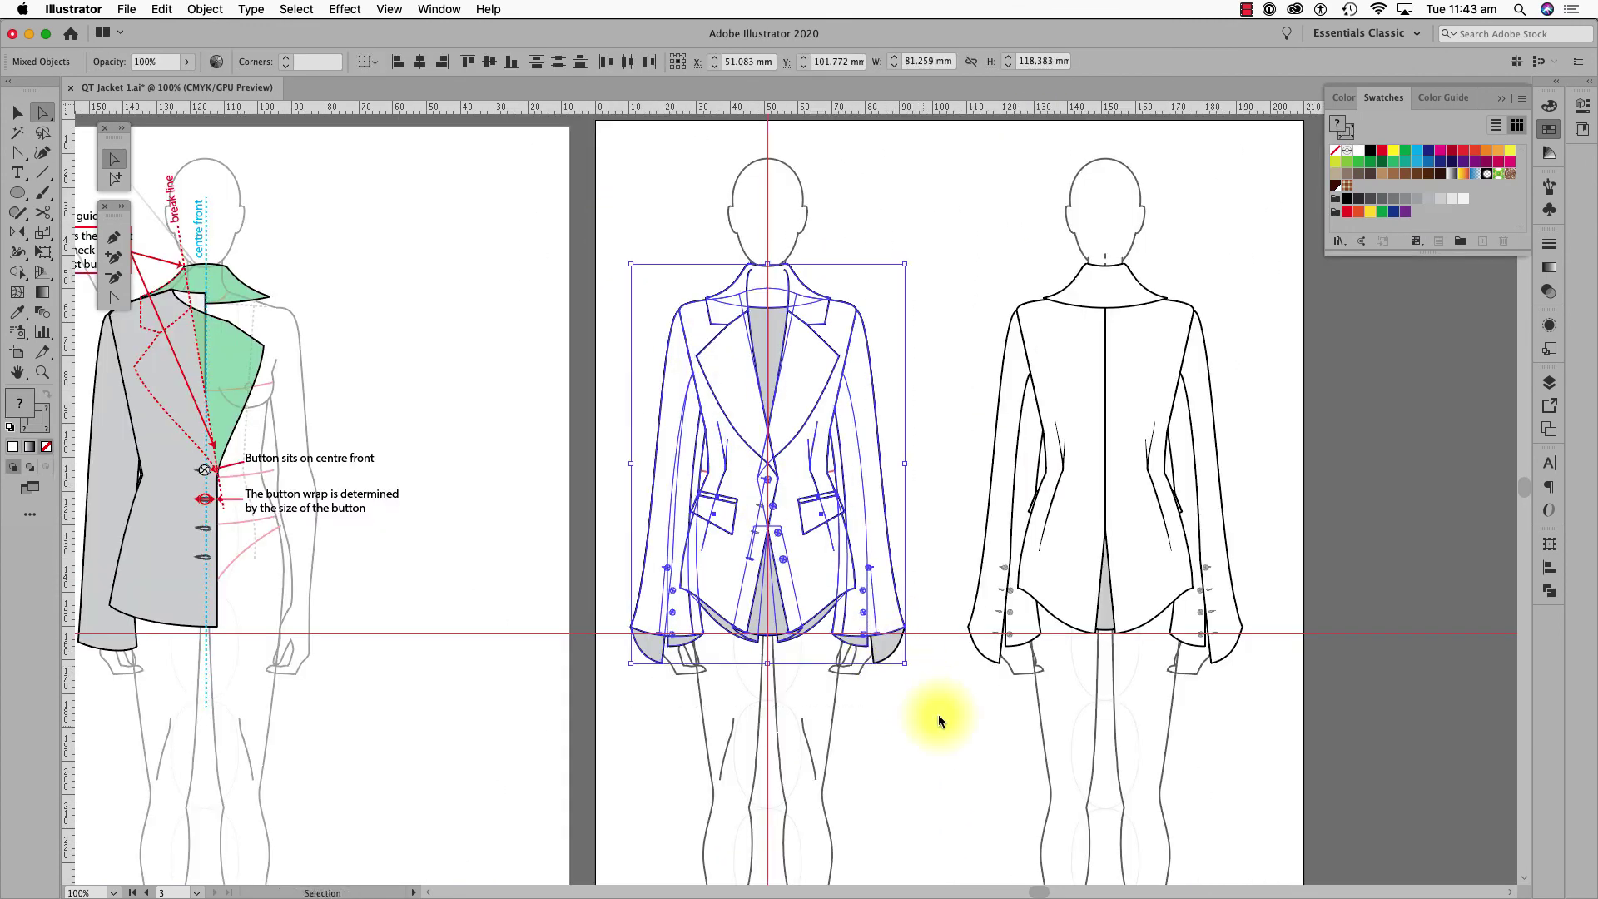
key(super)
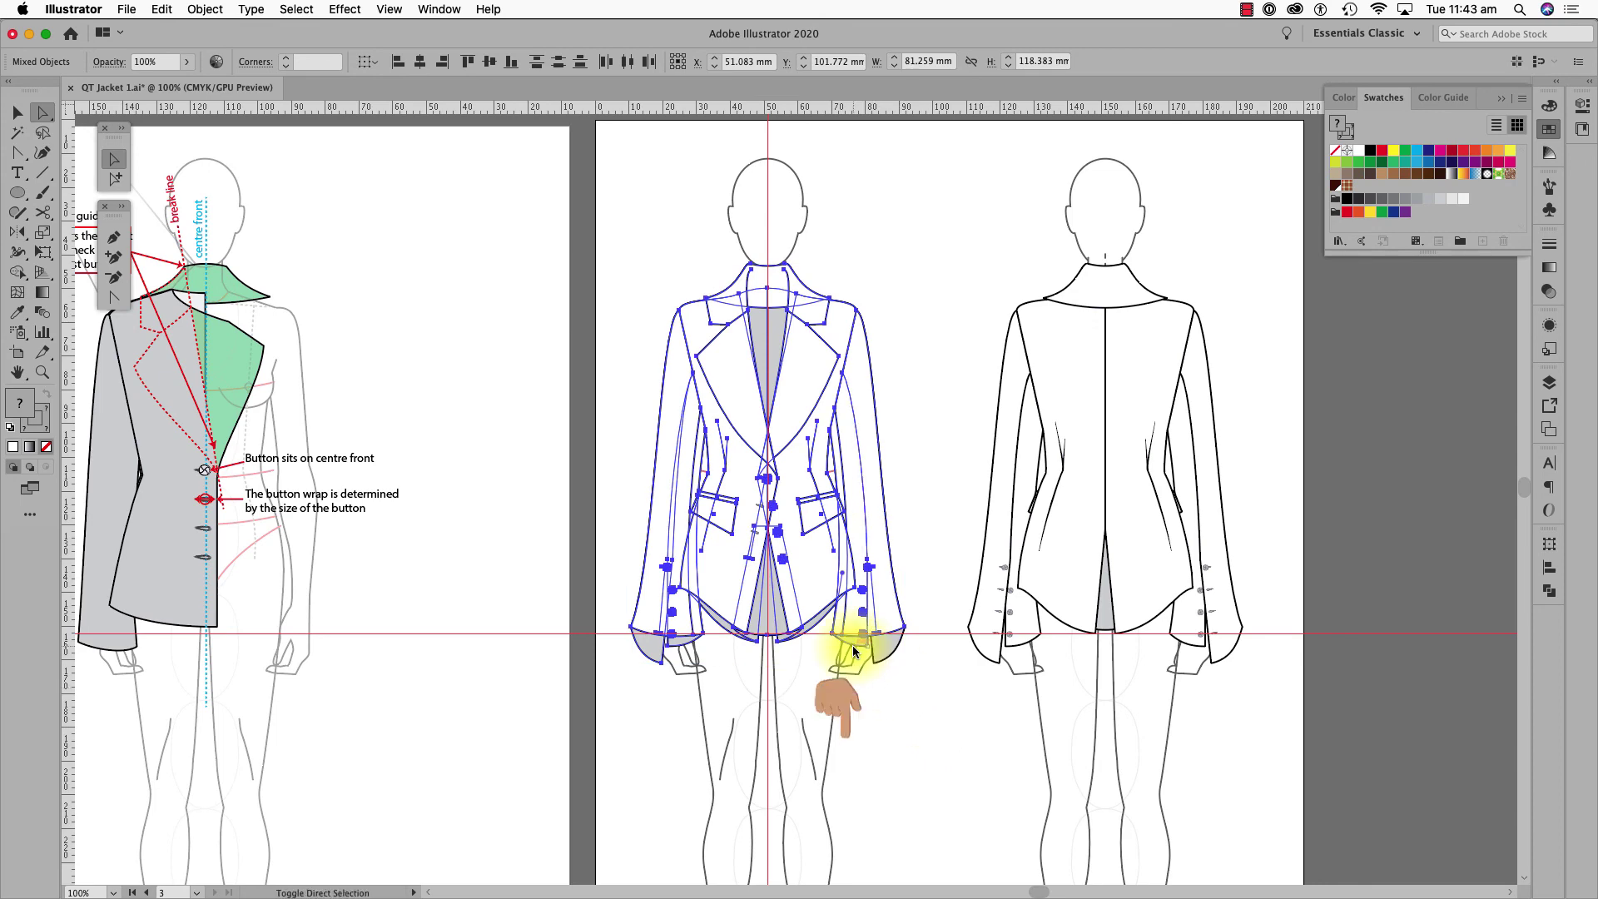
drag(539, 221, 949, 692)
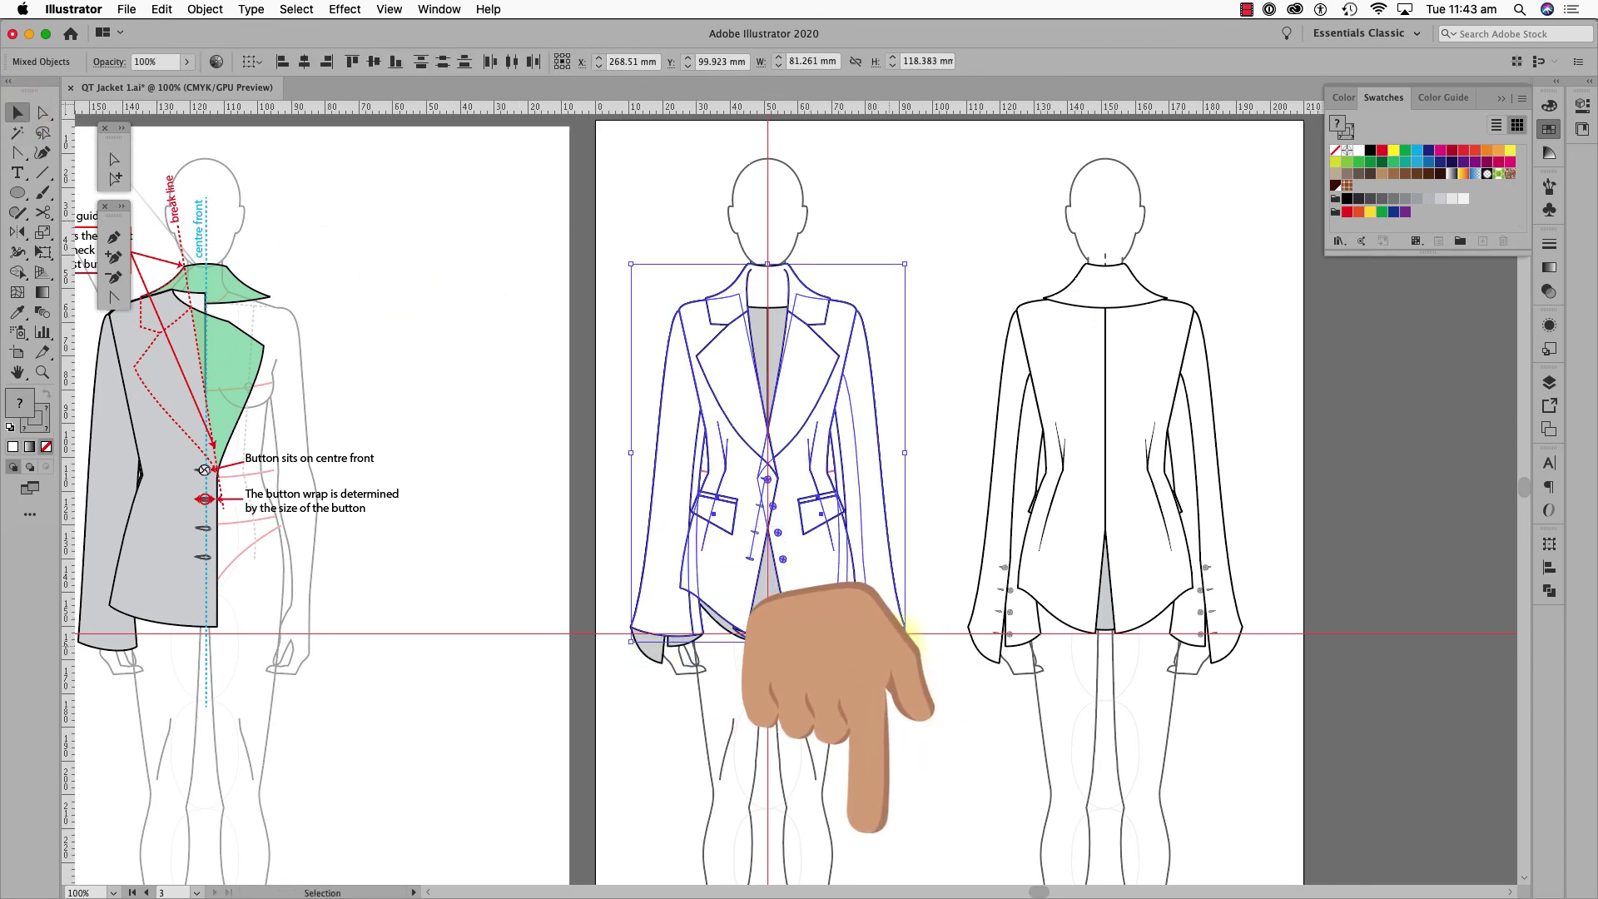
key(super+g)
scroll(1336, 323, down, 10)
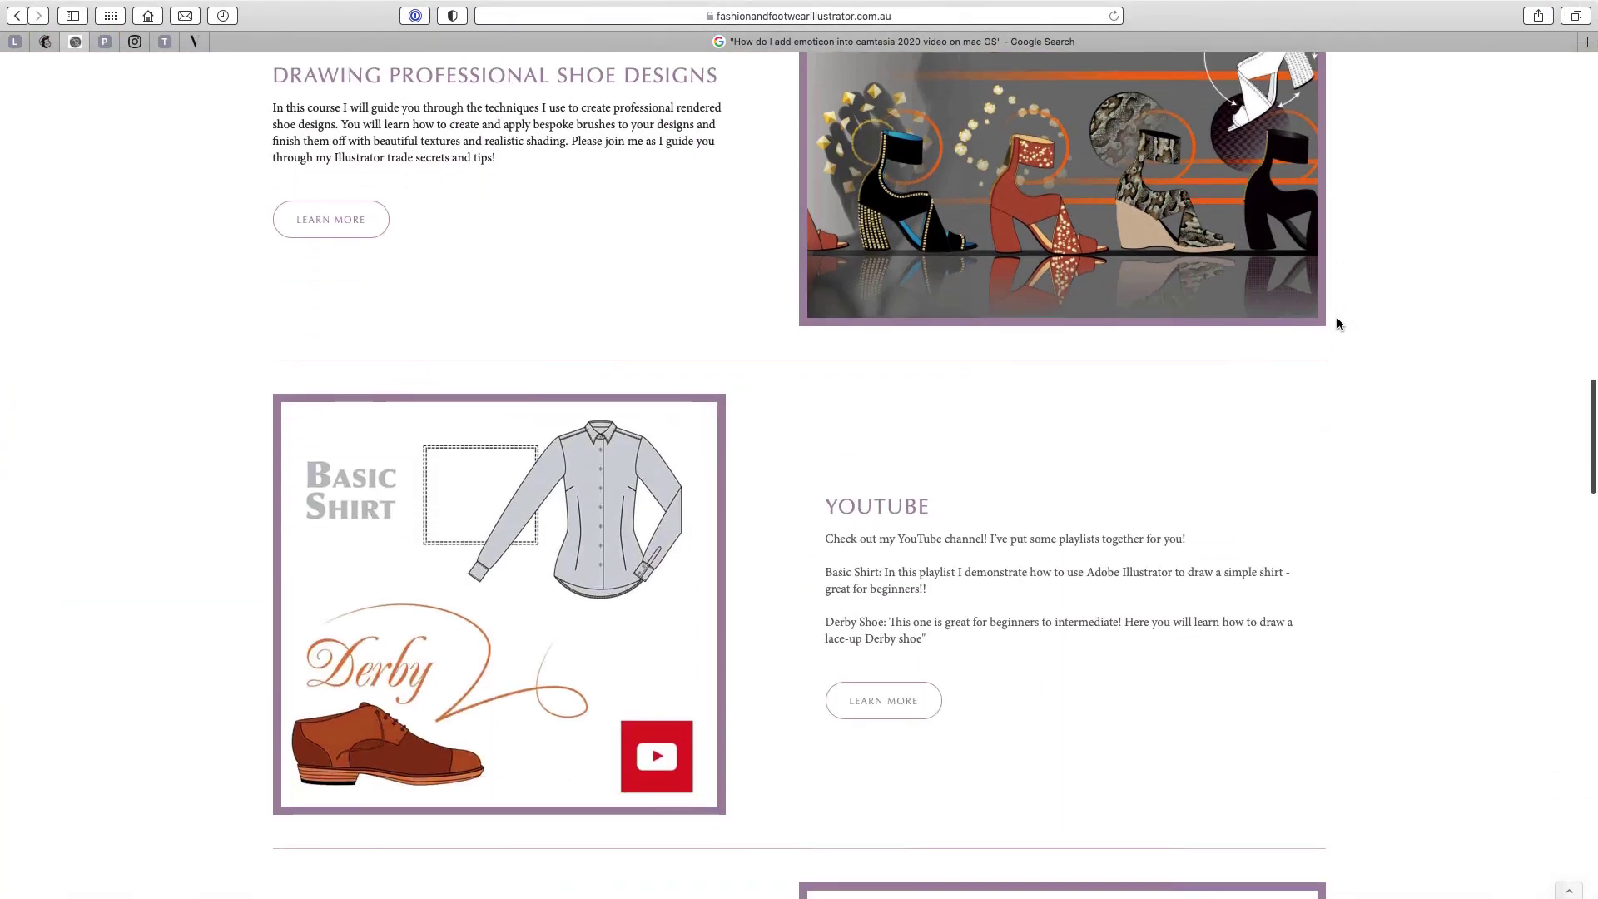
scroll(1338, 324, down, 15)
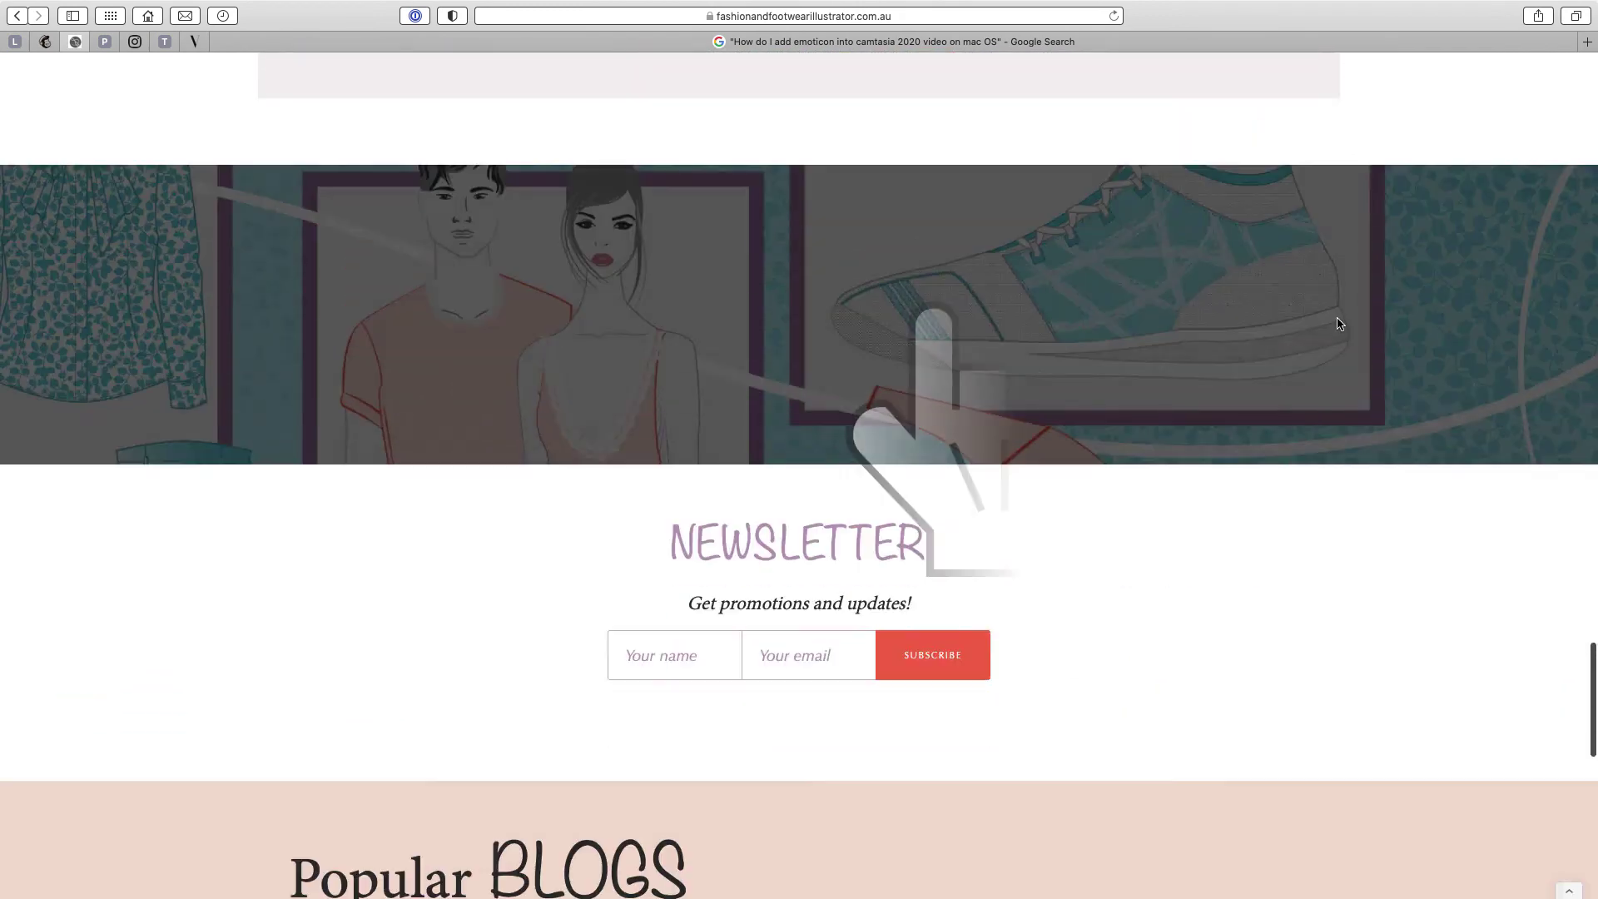